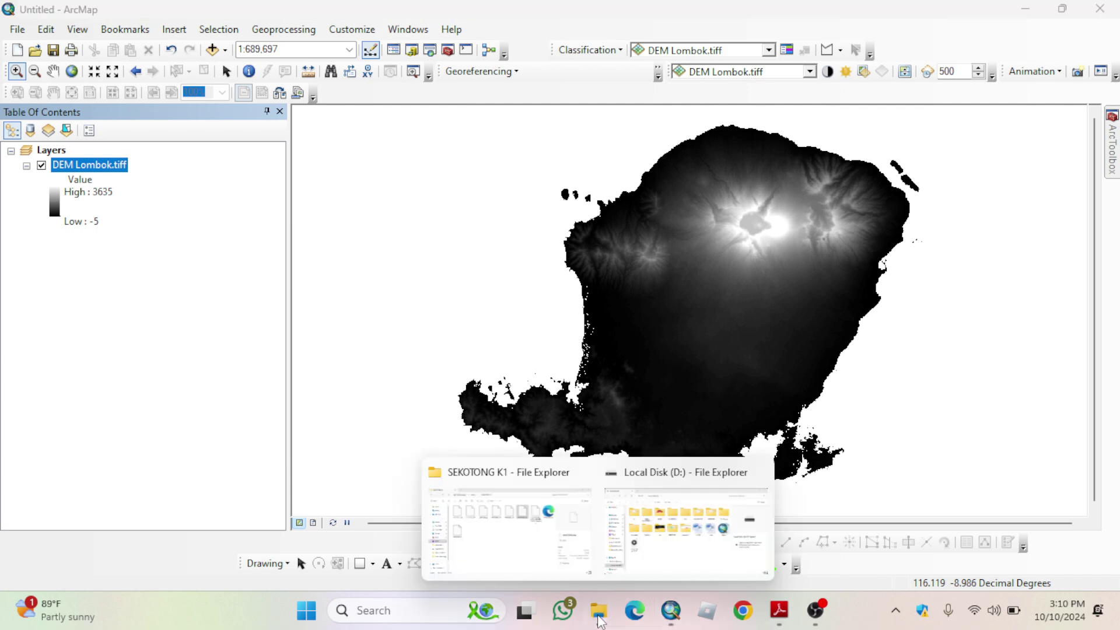
- Add the SEKOTONG.shp shapefile from the SEKOTONG K1 folder in Videos to the ArcMap document
left_click(501, 517)
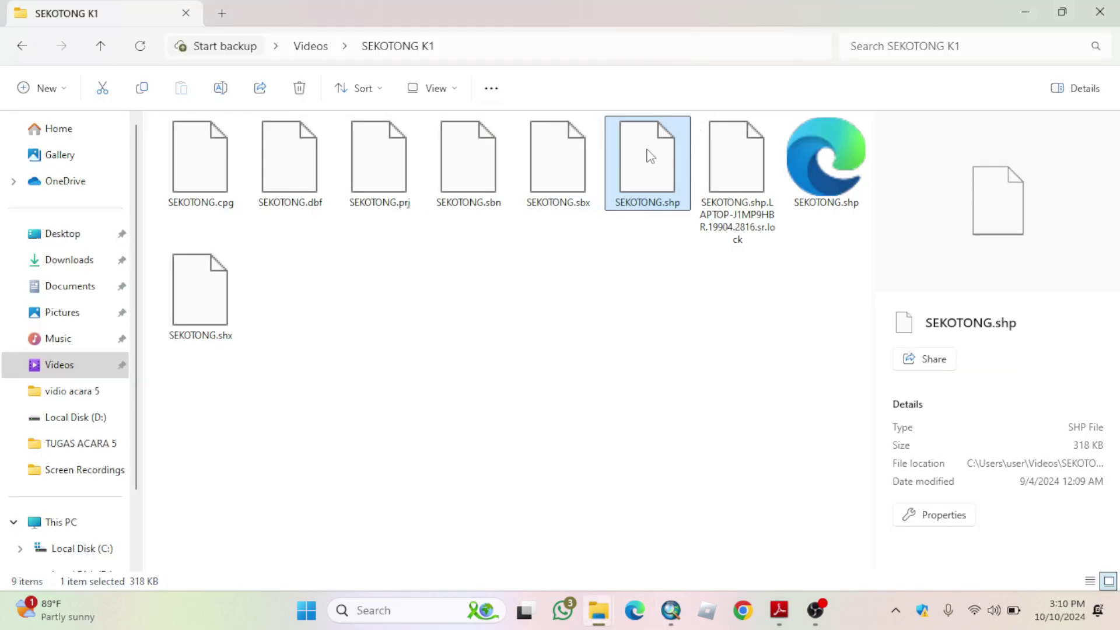
left_click_drag(636, 165, 706, 543)
left_click_drag(637, 184, 499, 298)
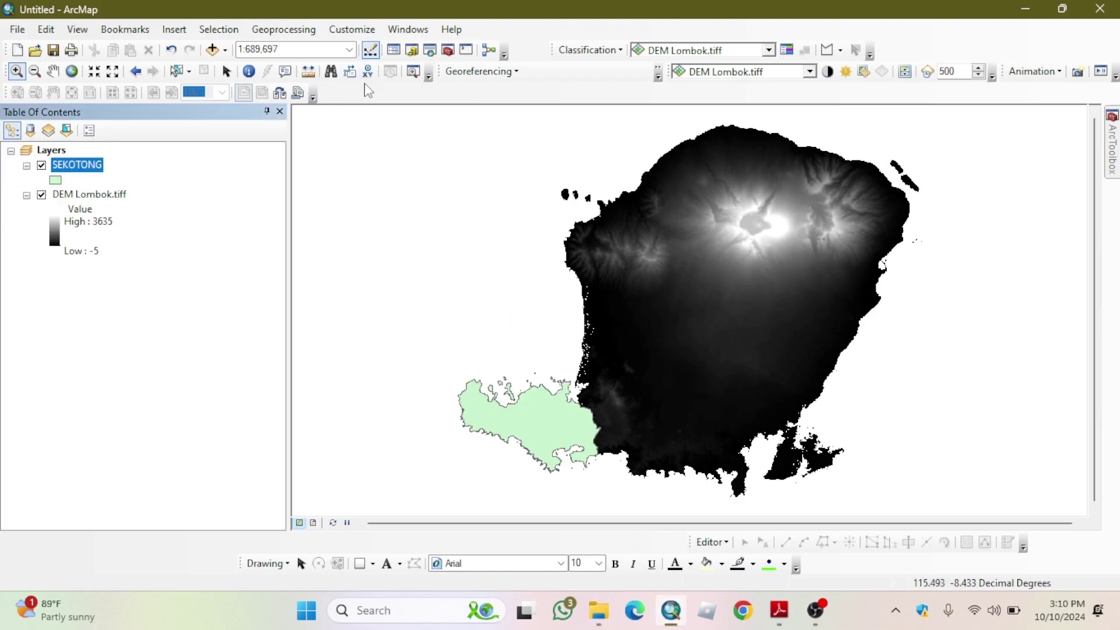
- Open the raster Clip tool from the Raster Processing toolset of Data Management Tools
left_click(449, 52)
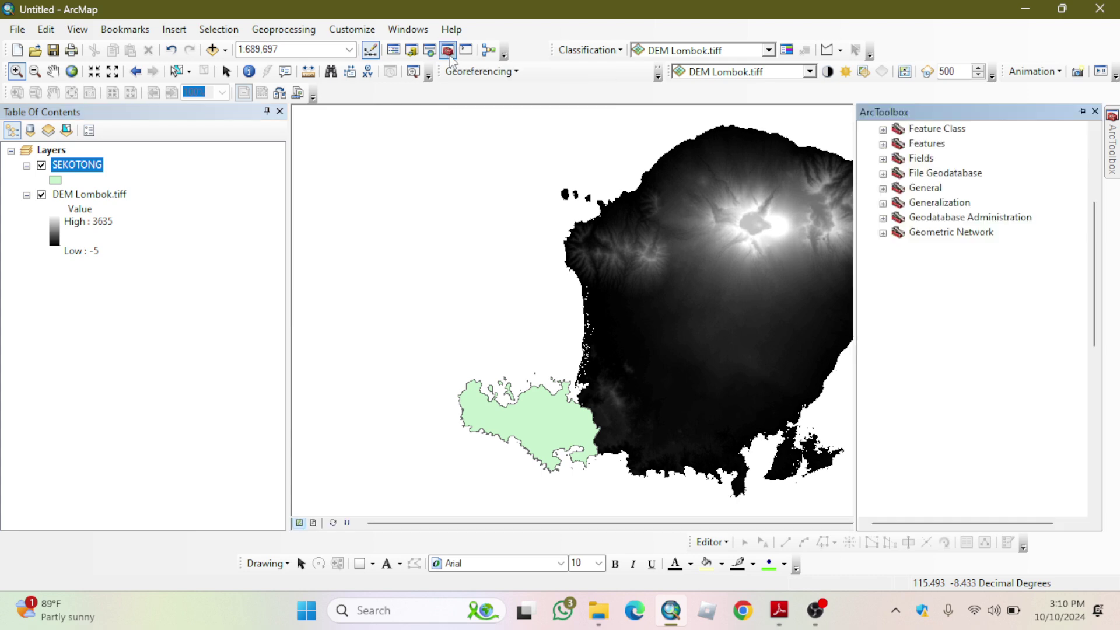
scroll(1012, 260, "up", 4)
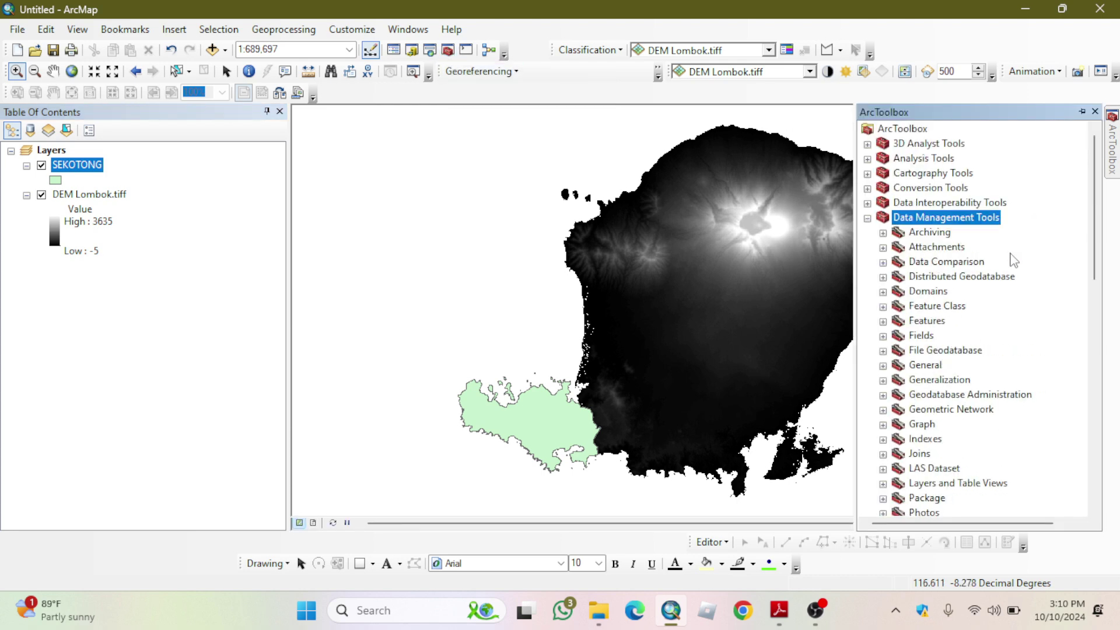
left_click(868, 218)
left_click(868, 218)
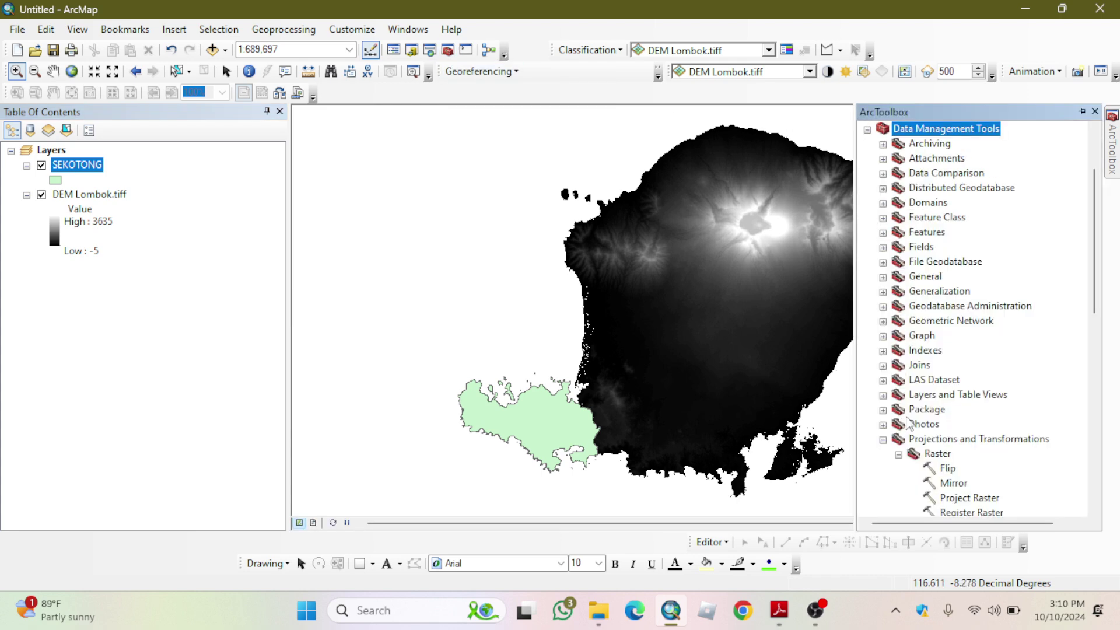
left_click(883, 440)
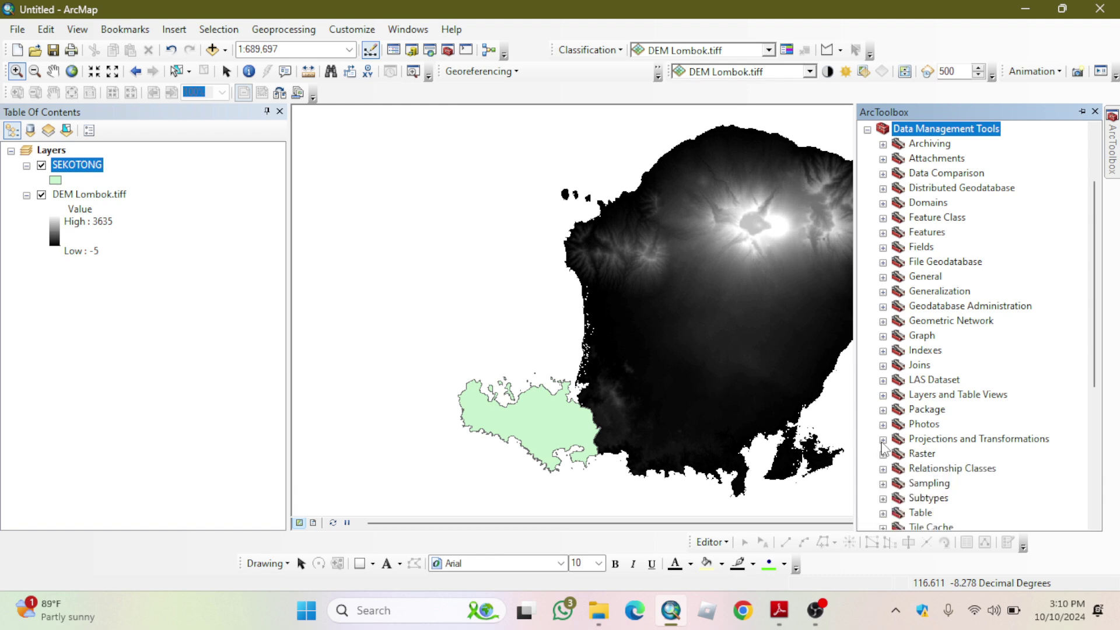
left_click(882, 454)
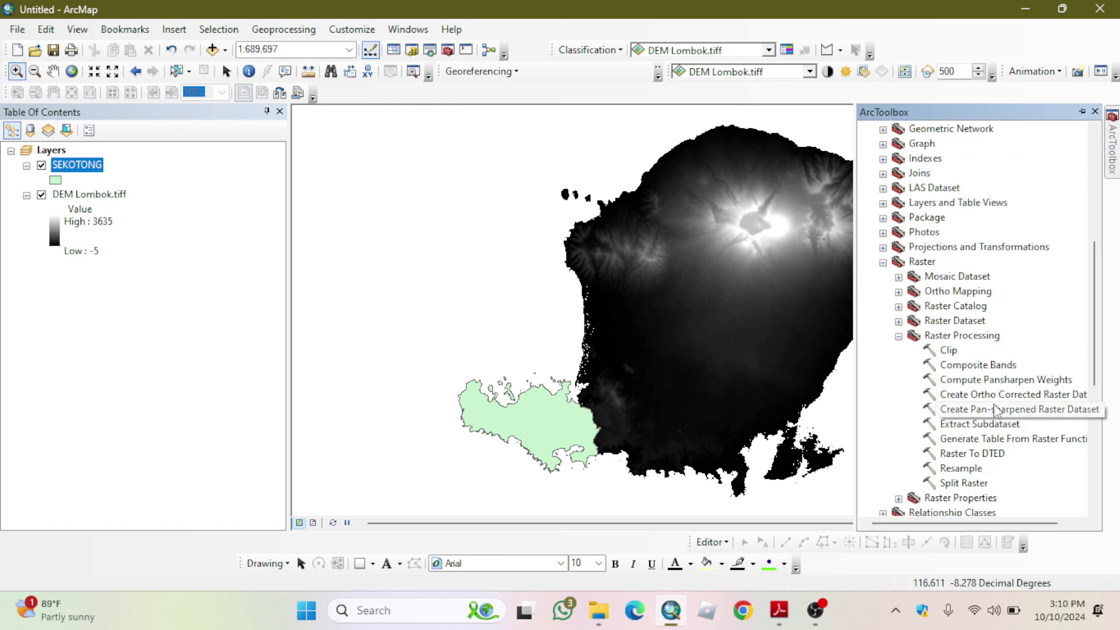
double_click(946, 351)
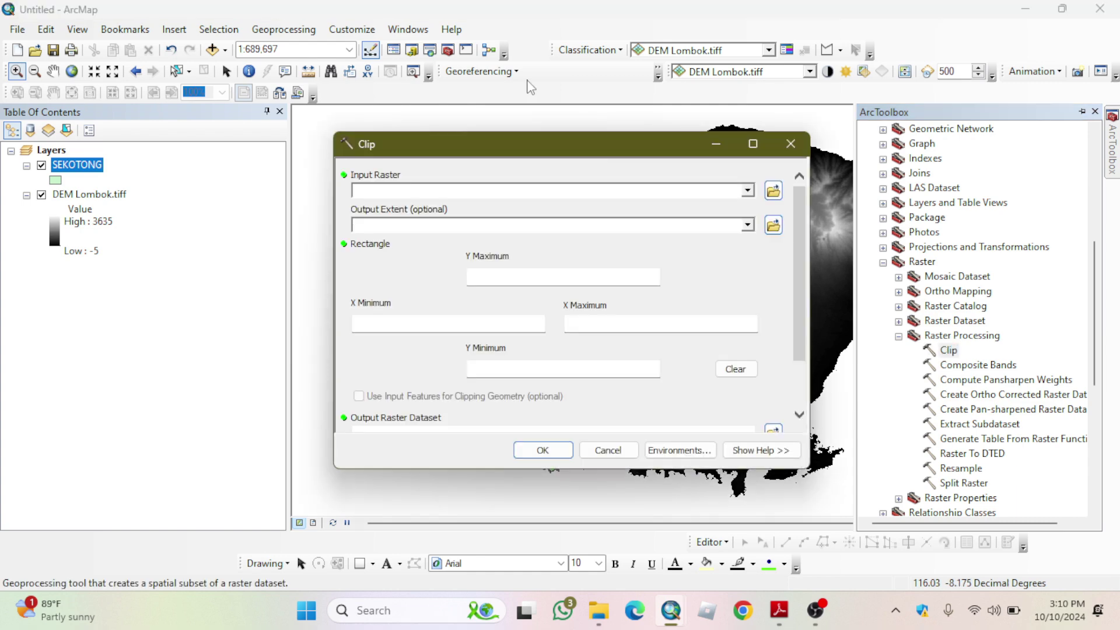
- Clip the DEM Lombok.tiff raster to SEKOTONG as output extent, using the input features as clipping geometry and keeping the default output dataset
left_click(747, 190)
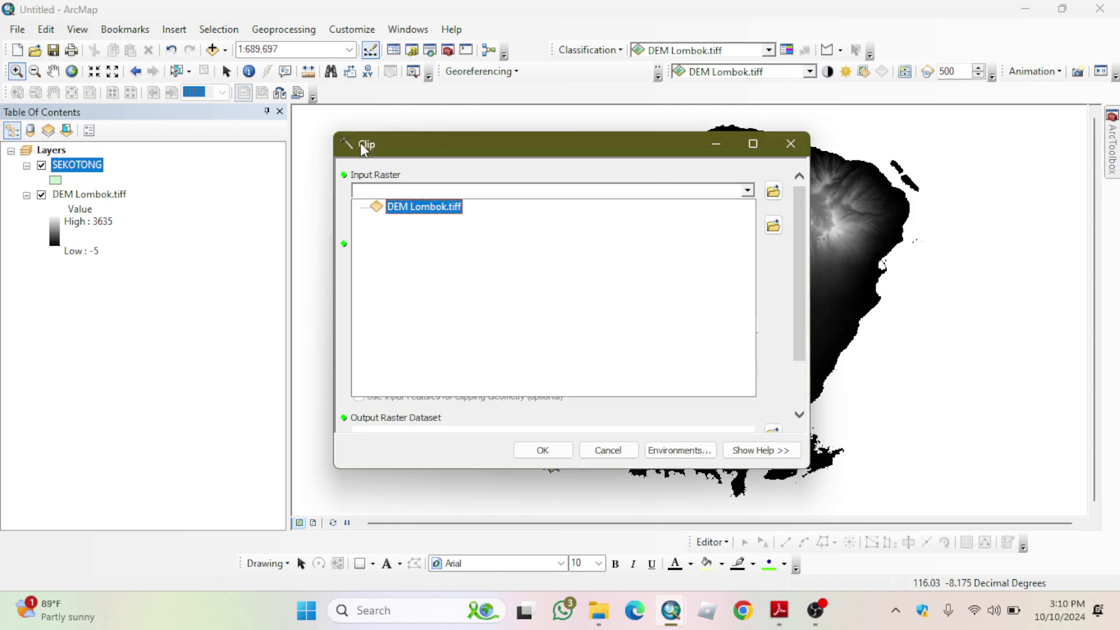
left_click(79, 199)
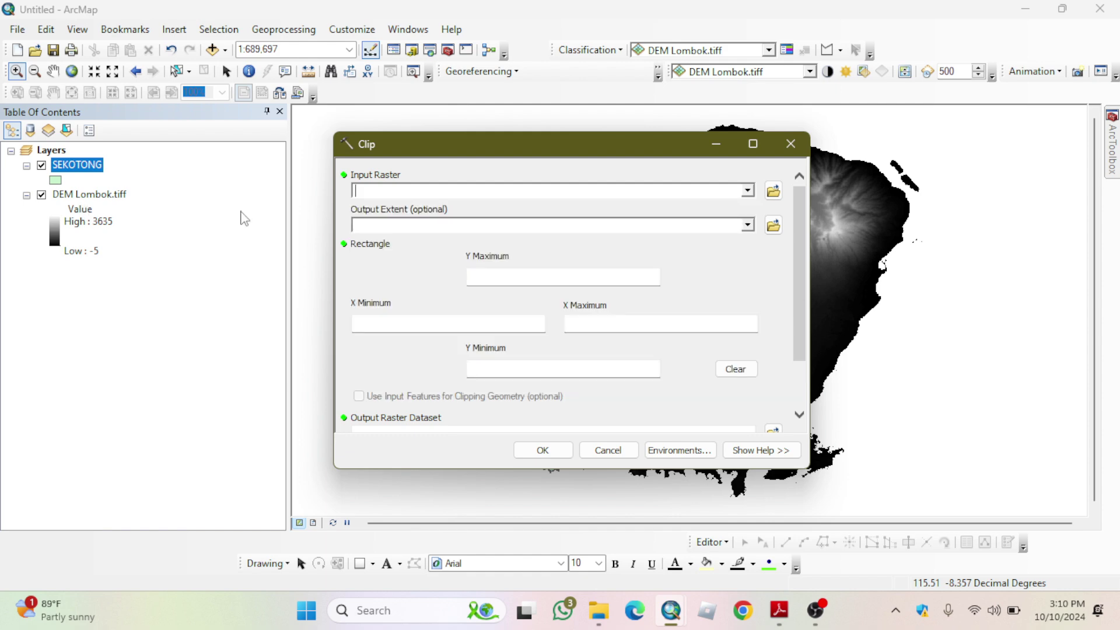
left_click_drag(87, 195, 390, 195)
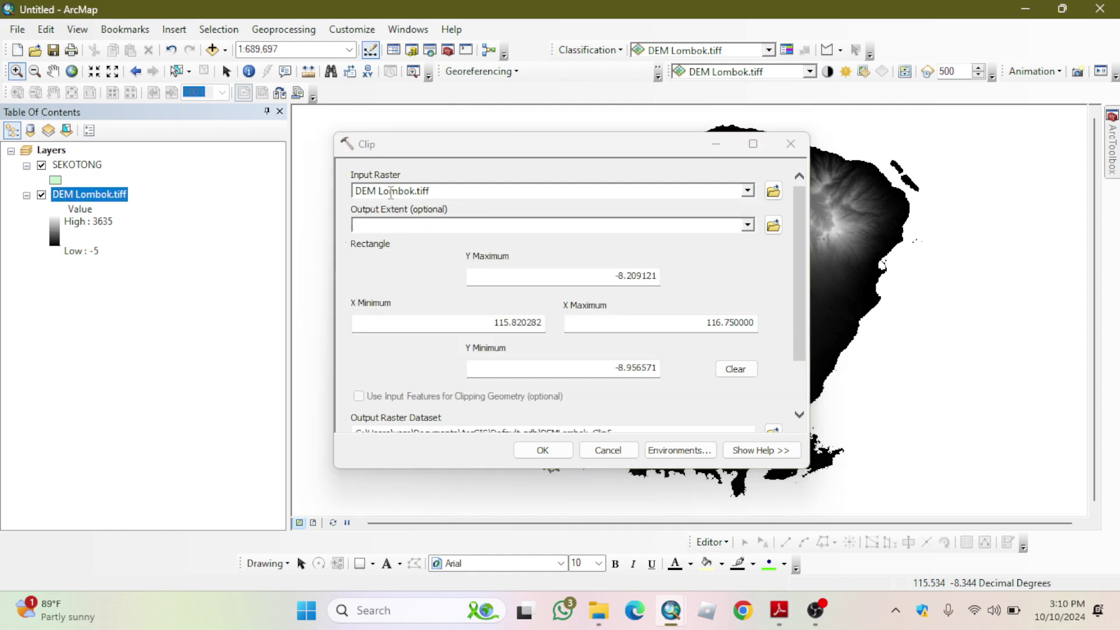
left_click_drag(77, 164, 377, 225)
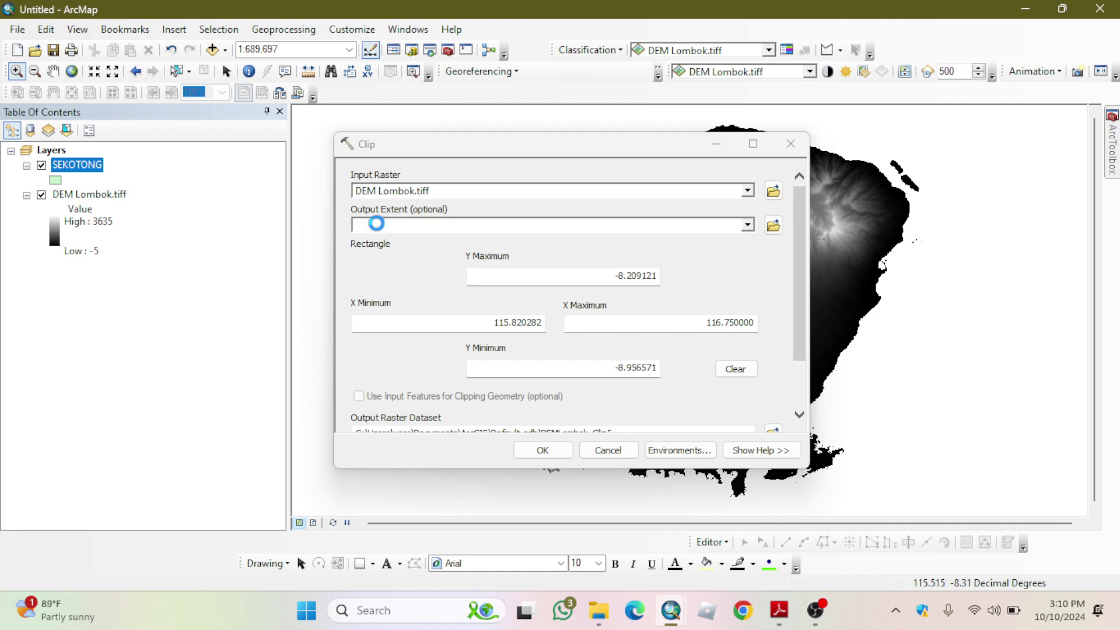
scroll(574, 319, "down", 1)
scroll(575, 319, "down", 1)
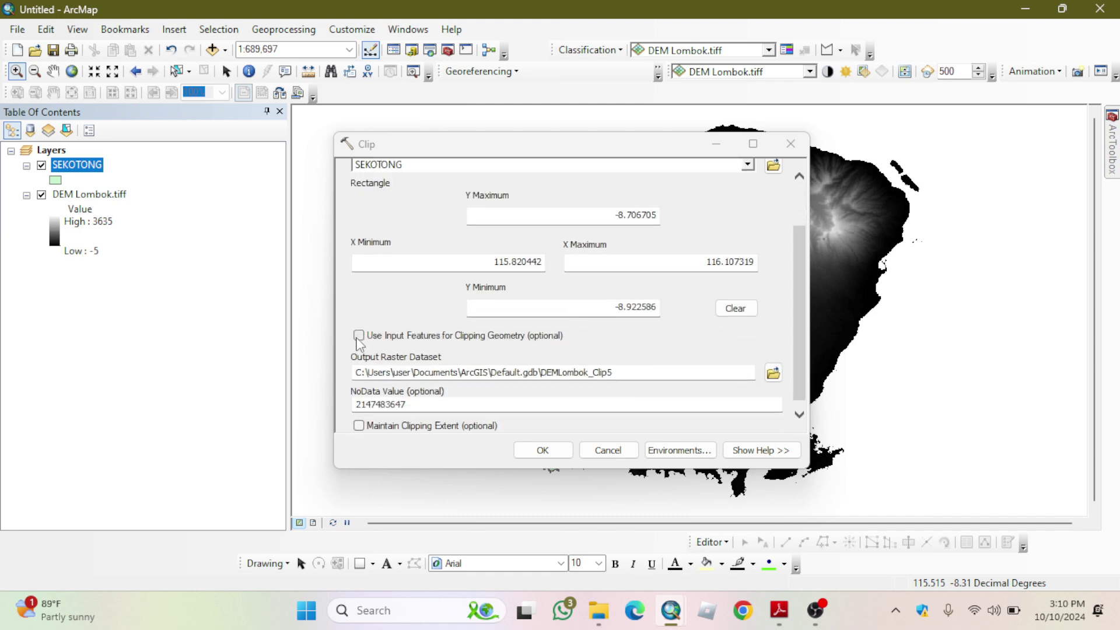
left_click(358, 337)
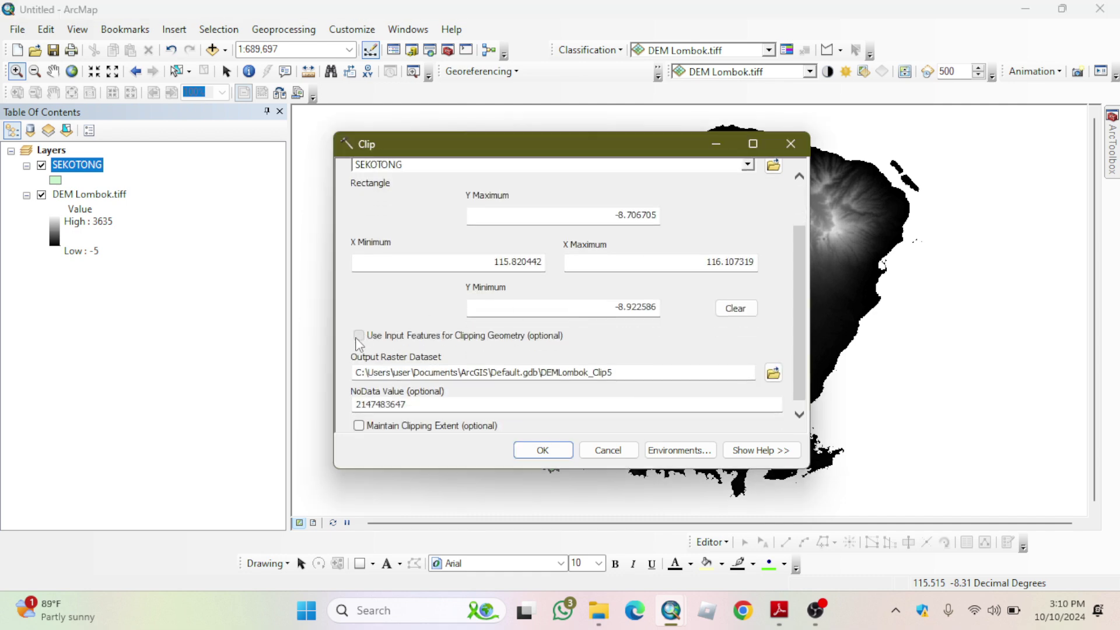
left_click(536, 453)
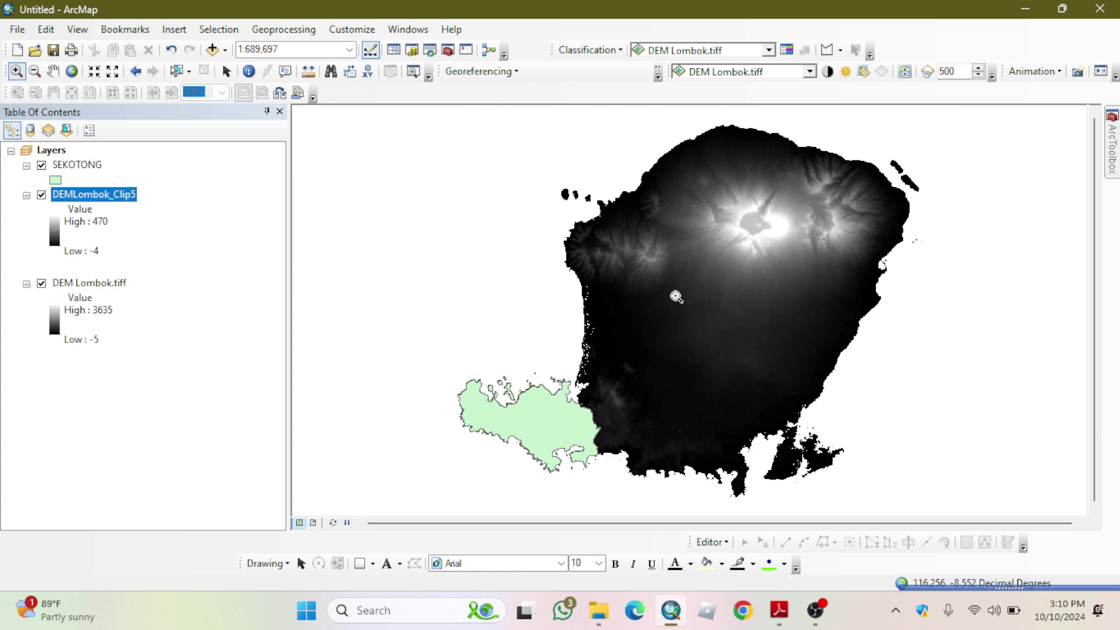
- Remove the SEKOTONG and DEM Lombok.tiff layers and zoom in on the clipped DEM
left_click(220, 206)
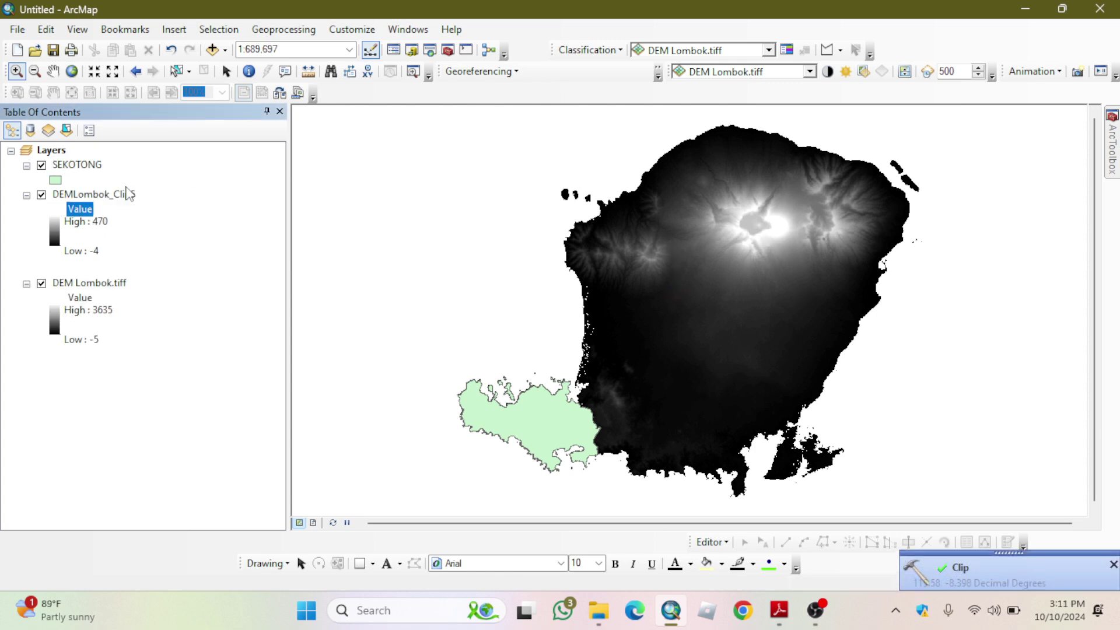
right_click(70, 166)
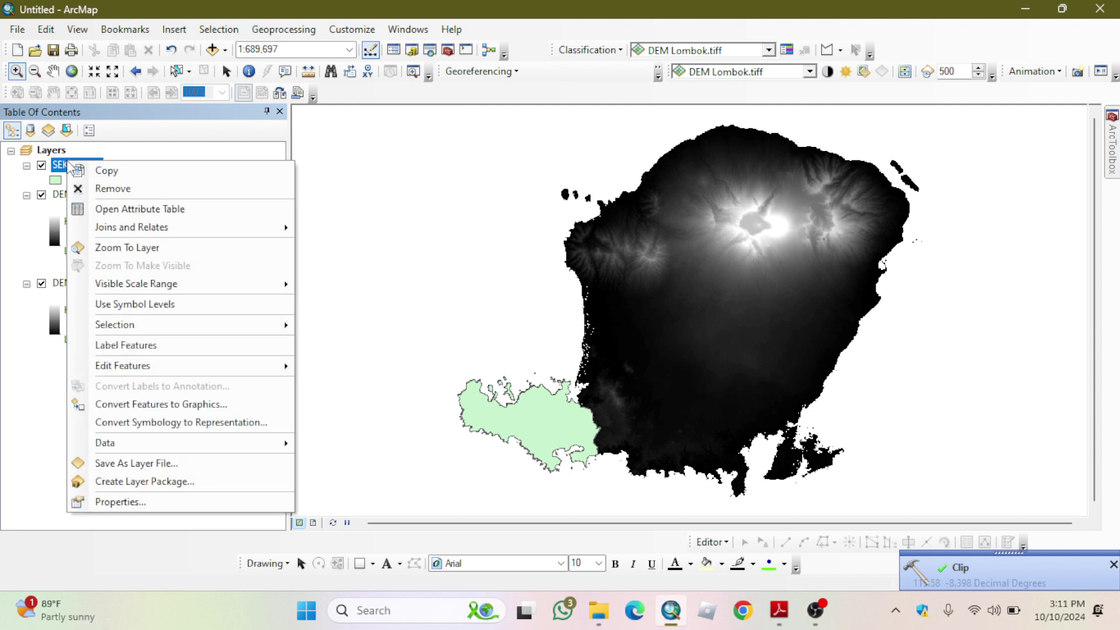
left_click(113, 190)
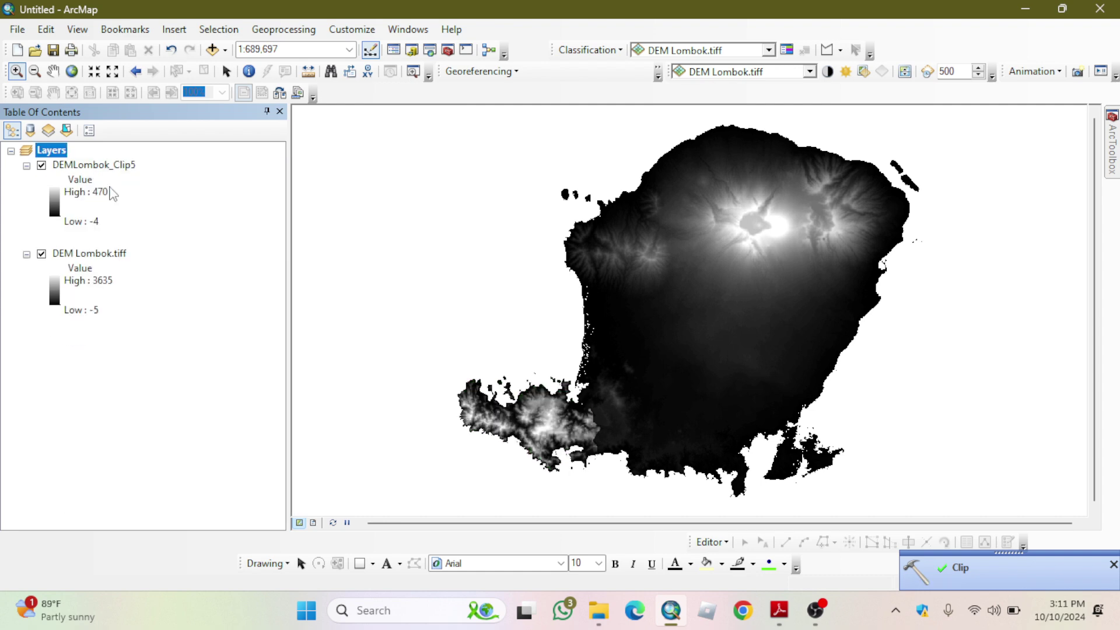
right_click(106, 257)
left_click(140, 280)
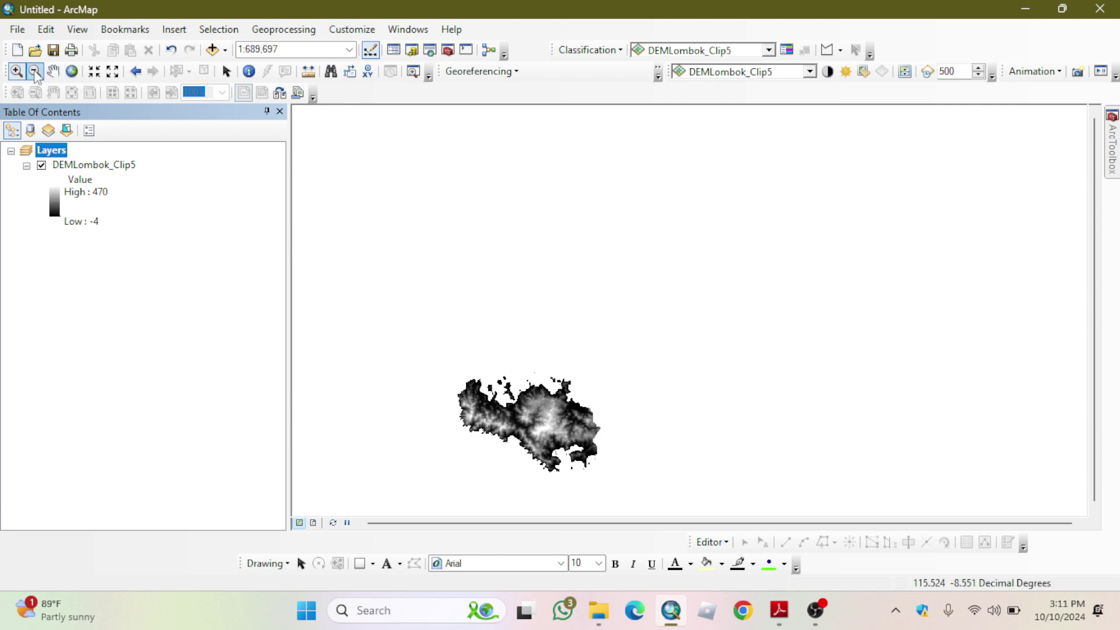
left_click_drag(424, 347, 624, 498)
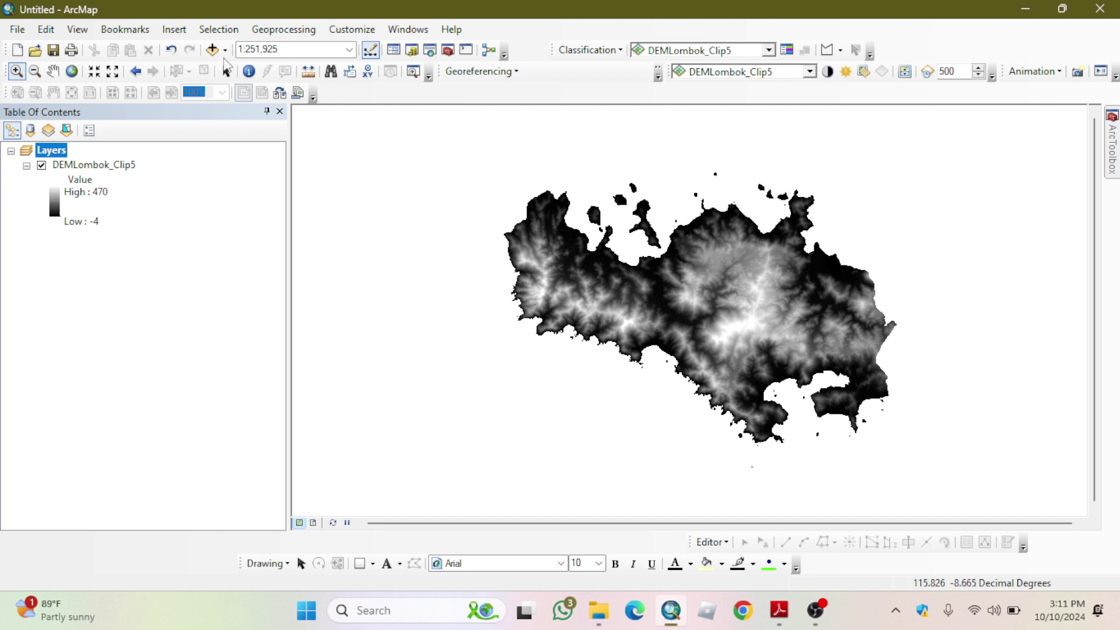
- Open the Project Raster tool from the raster toolset of Projections and Transformations in Data Management Tools
left_click(448, 50)
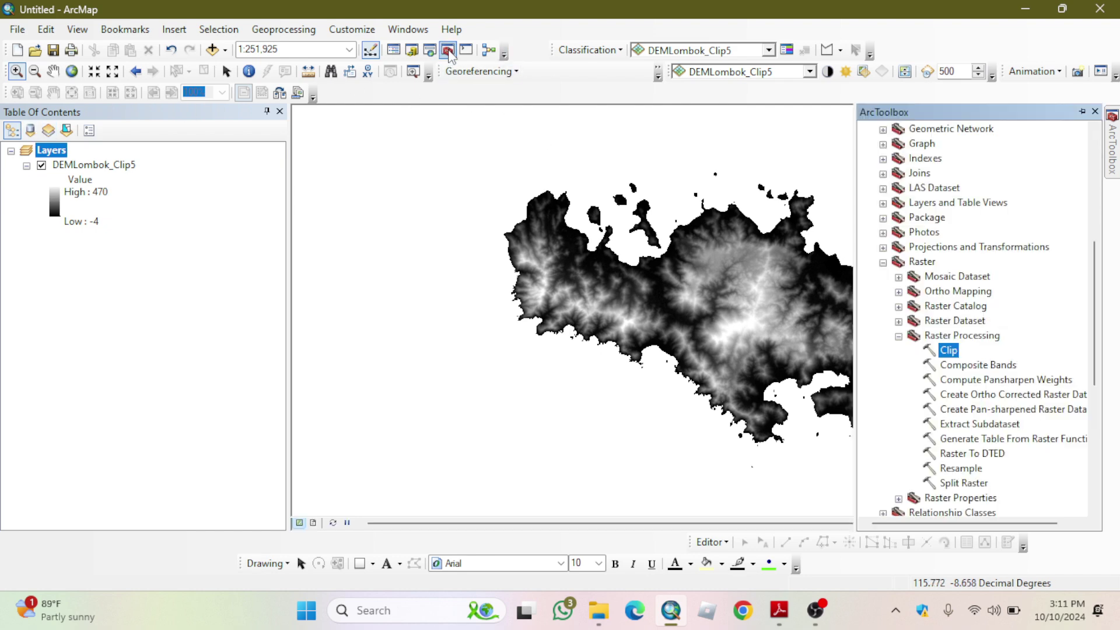
scroll(883, 251, "up", 6)
left_click(868, 218)
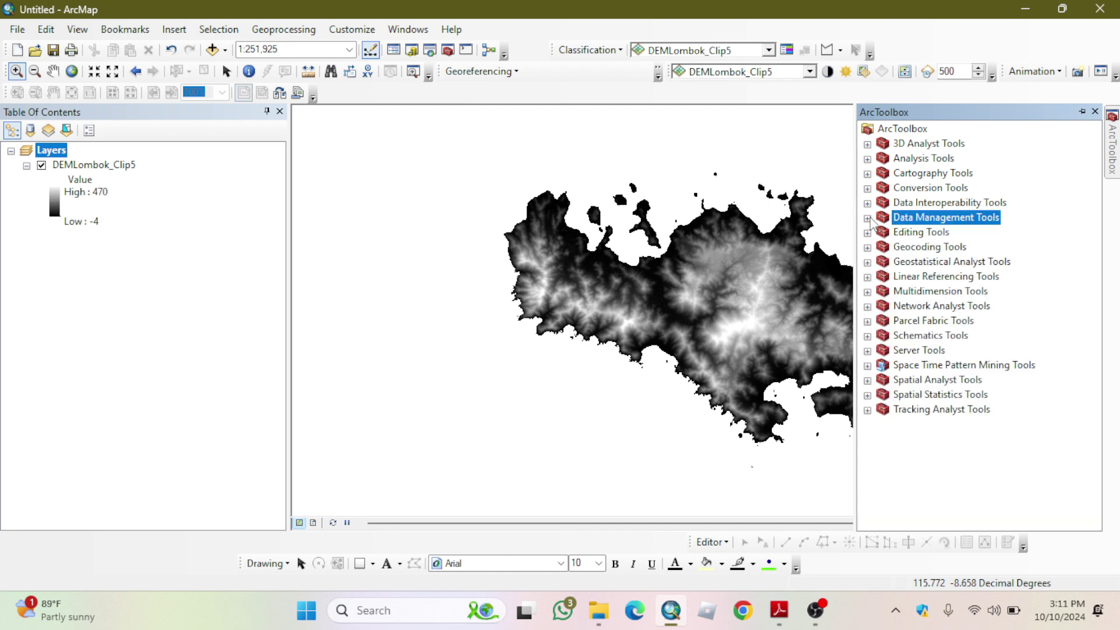
left_click(868, 217)
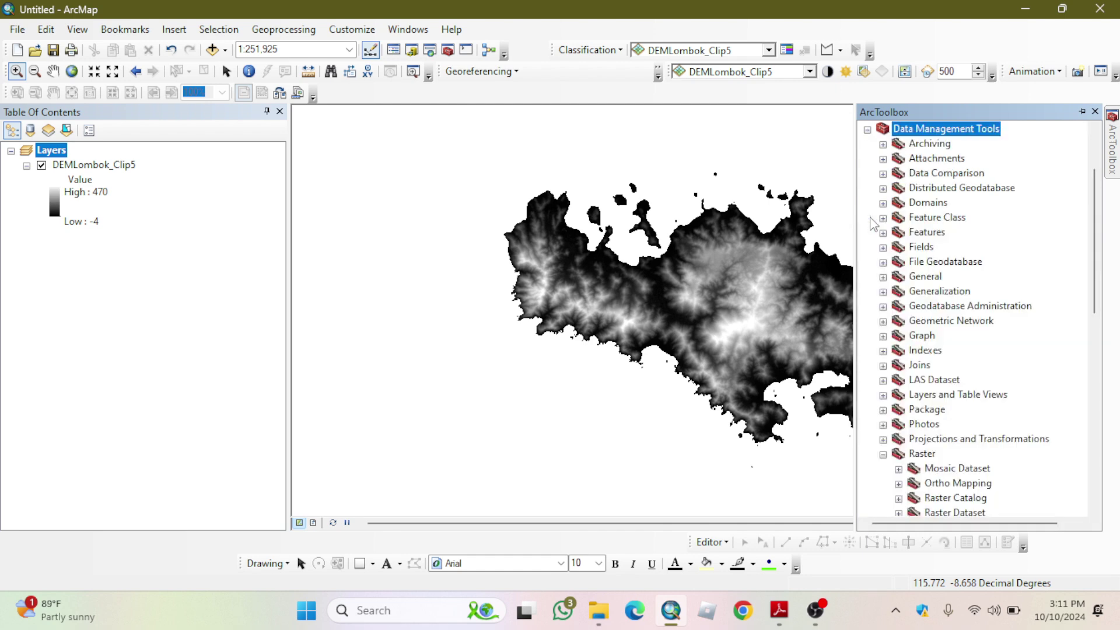
left_click(883, 439)
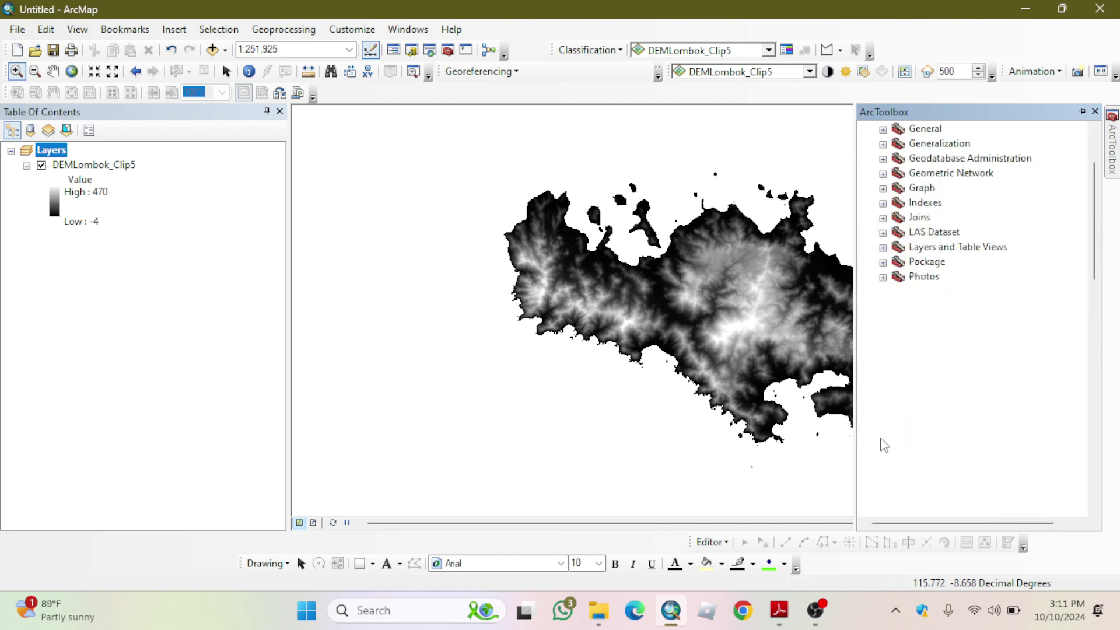
left_click(898, 277)
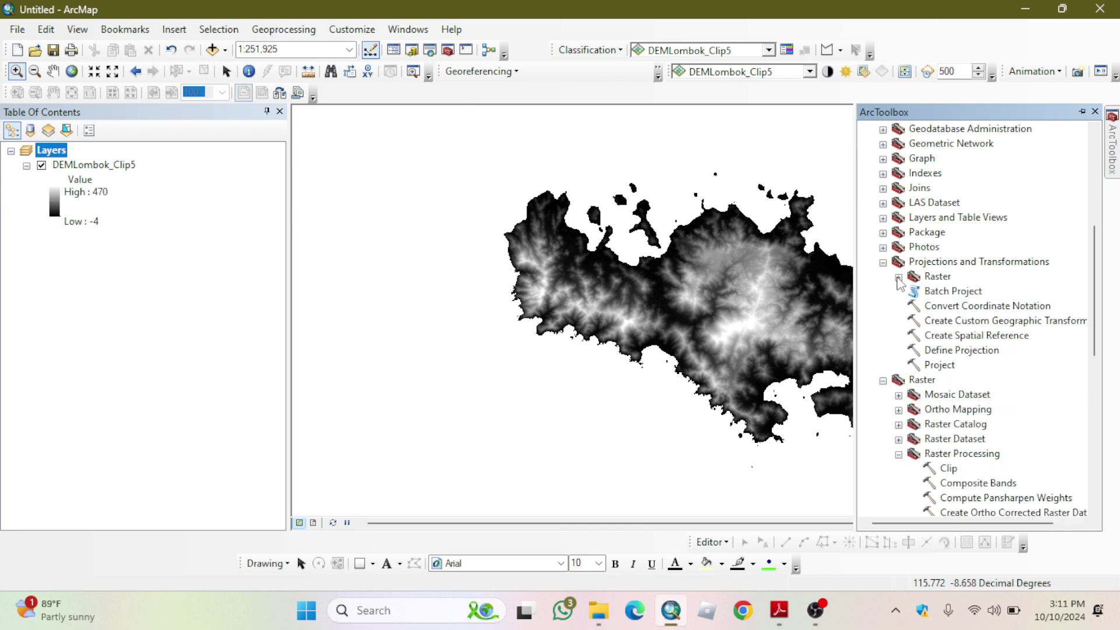
left_click(899, 277)
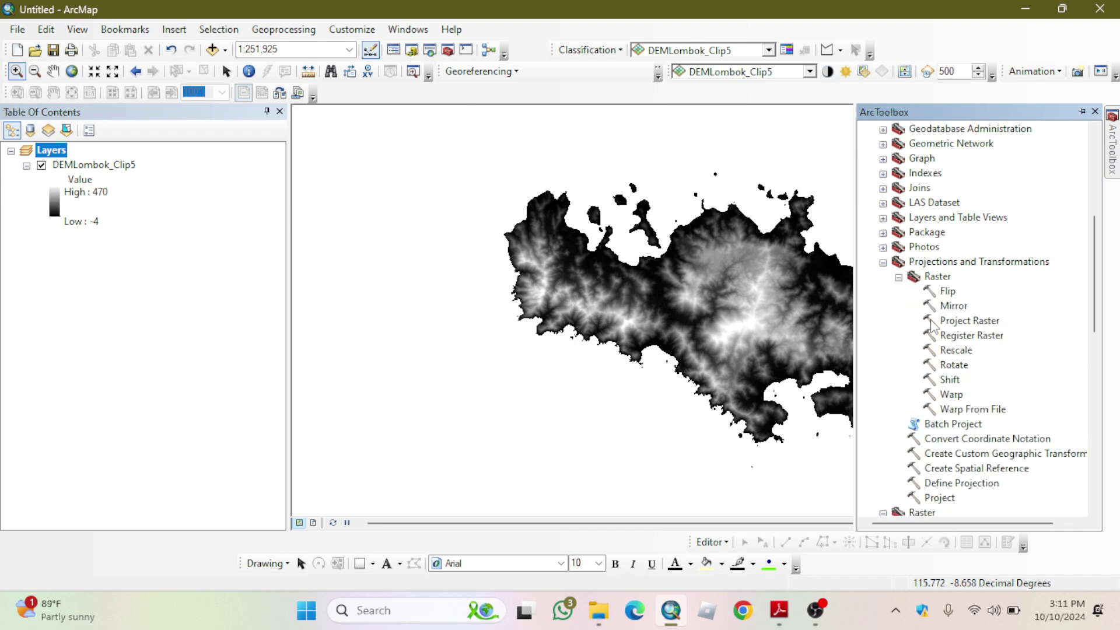
left_click(953, 321)
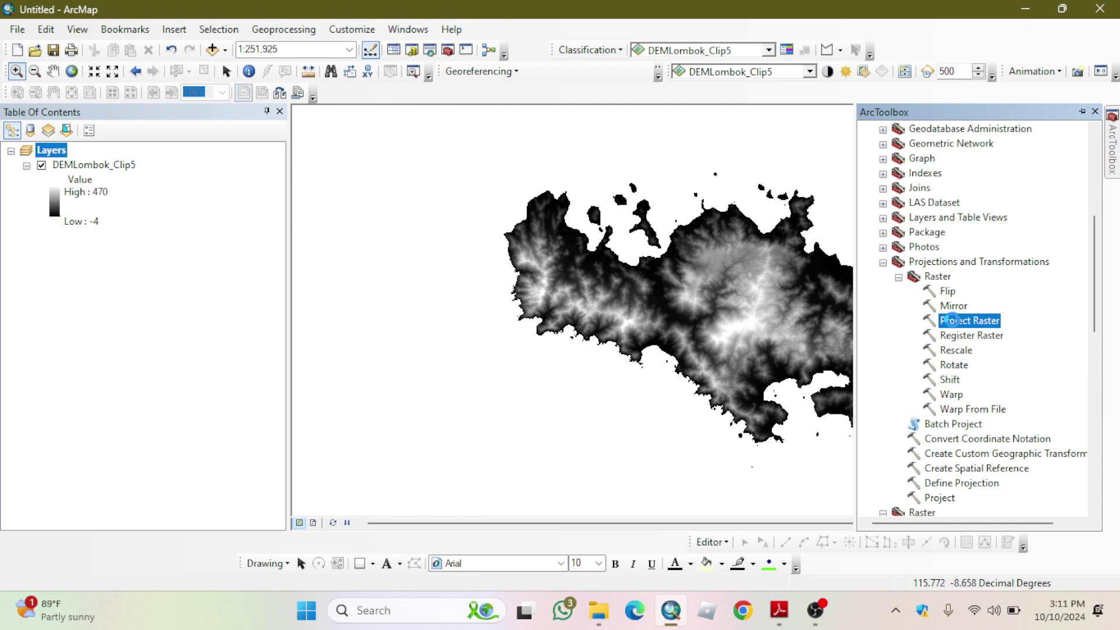
double_click(950, 321)
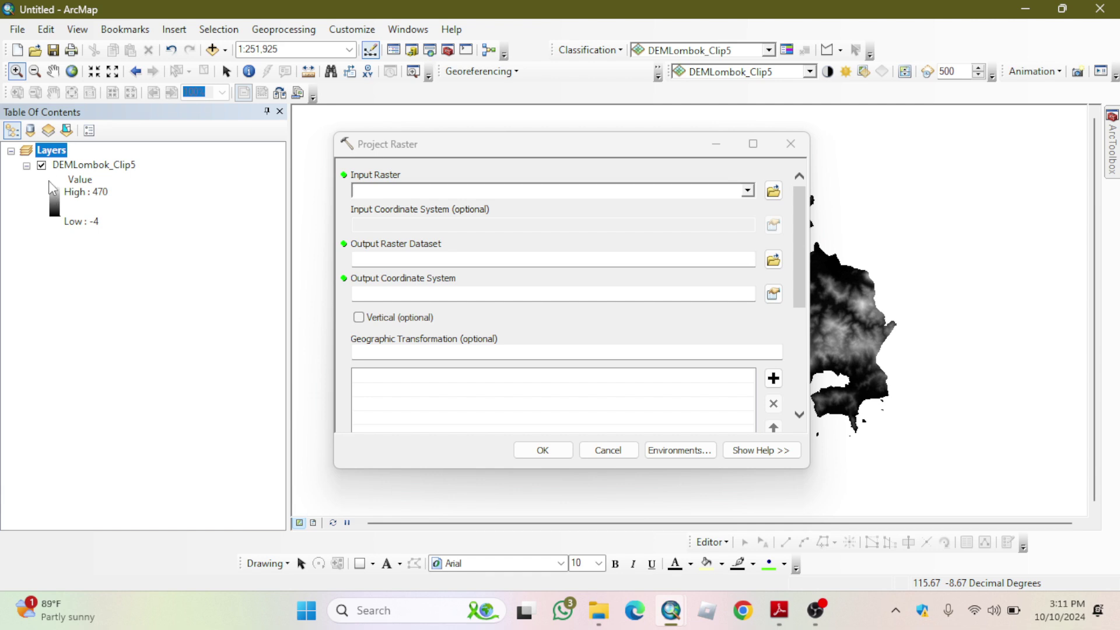
- Set DEMLombok_Clip5 as the raster to project and WGS 1984 UTM Zone 50S as the output coordinate system
left_click_drag(74, 165, 367, 187)
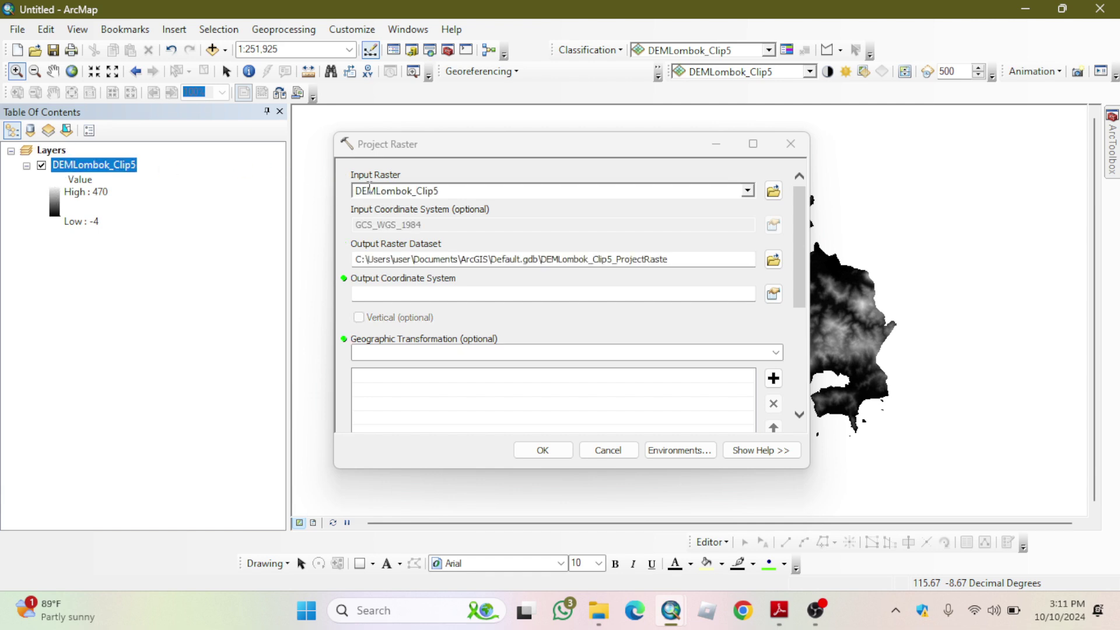
left_click(737, 293)
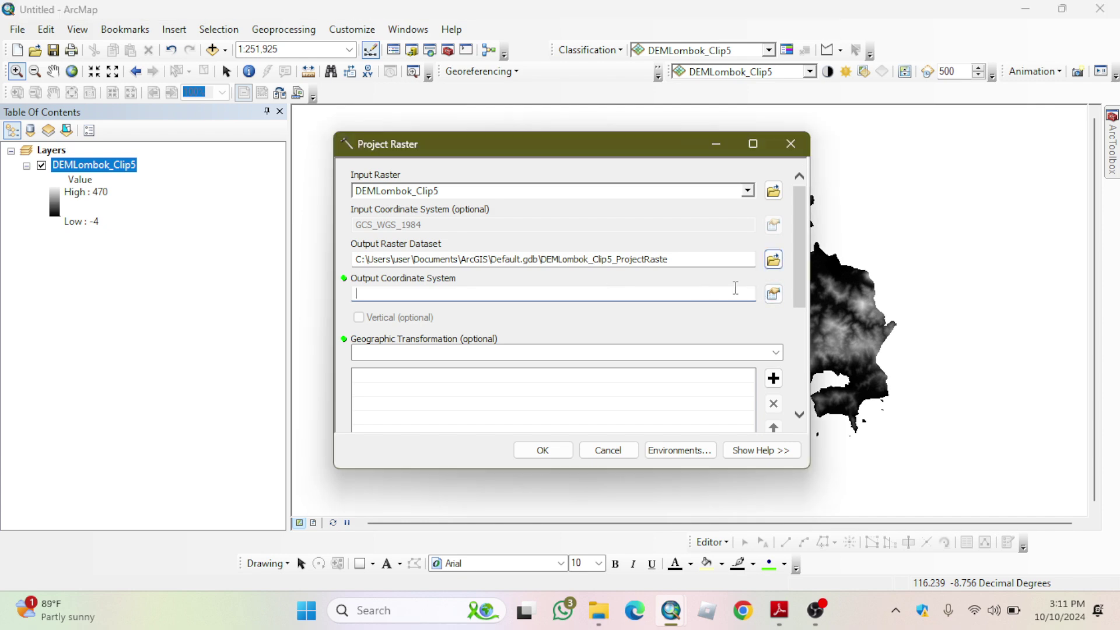
left_click(774, 293)
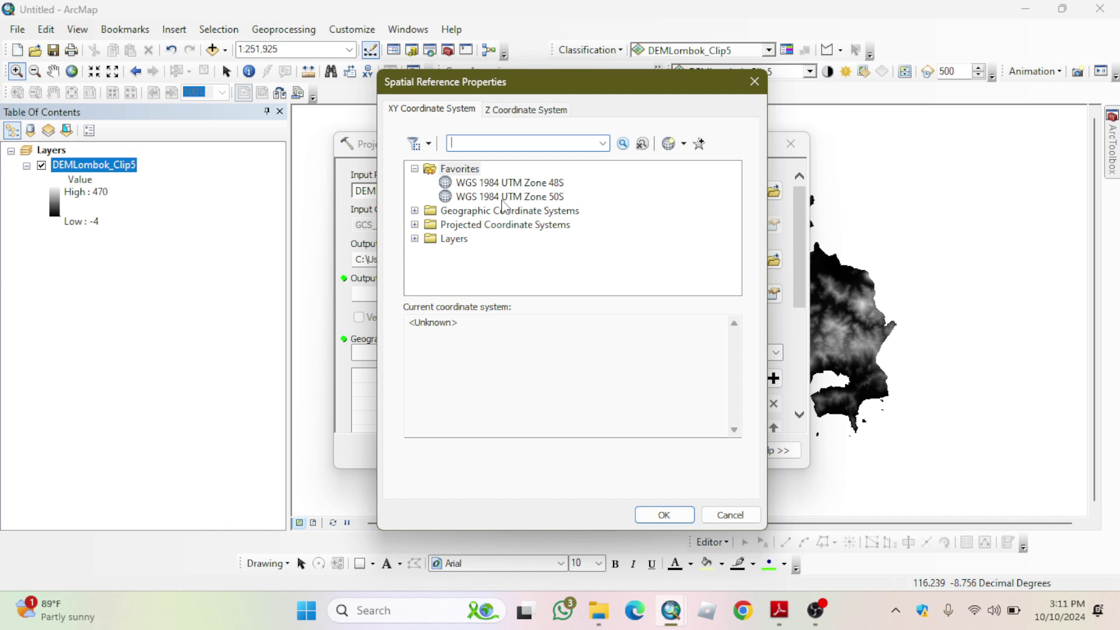
left_click(503, 198)
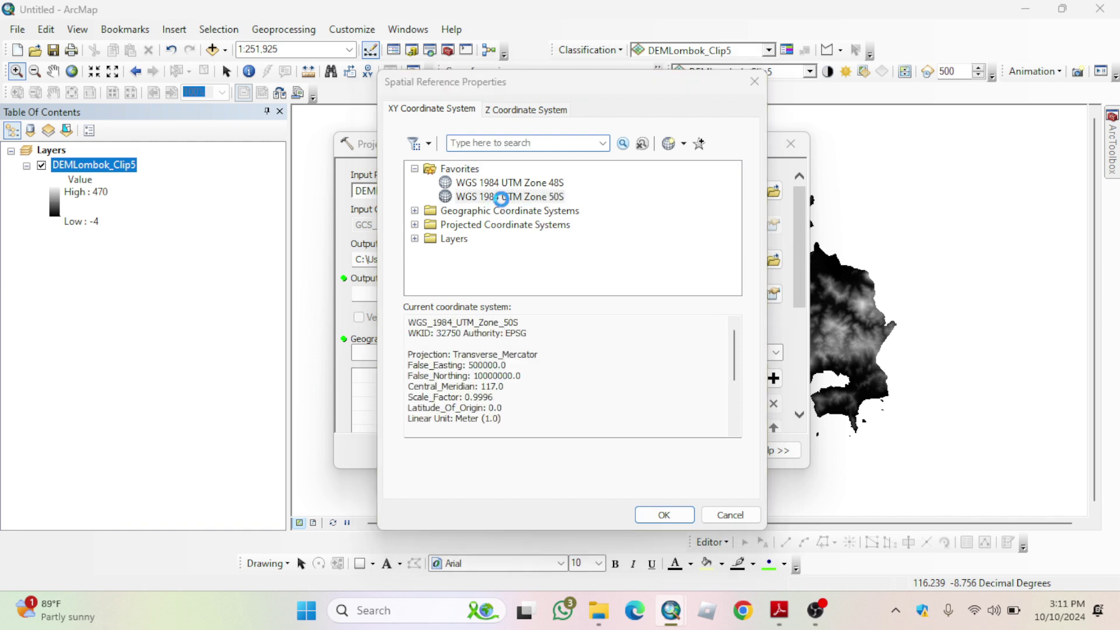
double_click(501, 198)
left_click(566, 515)
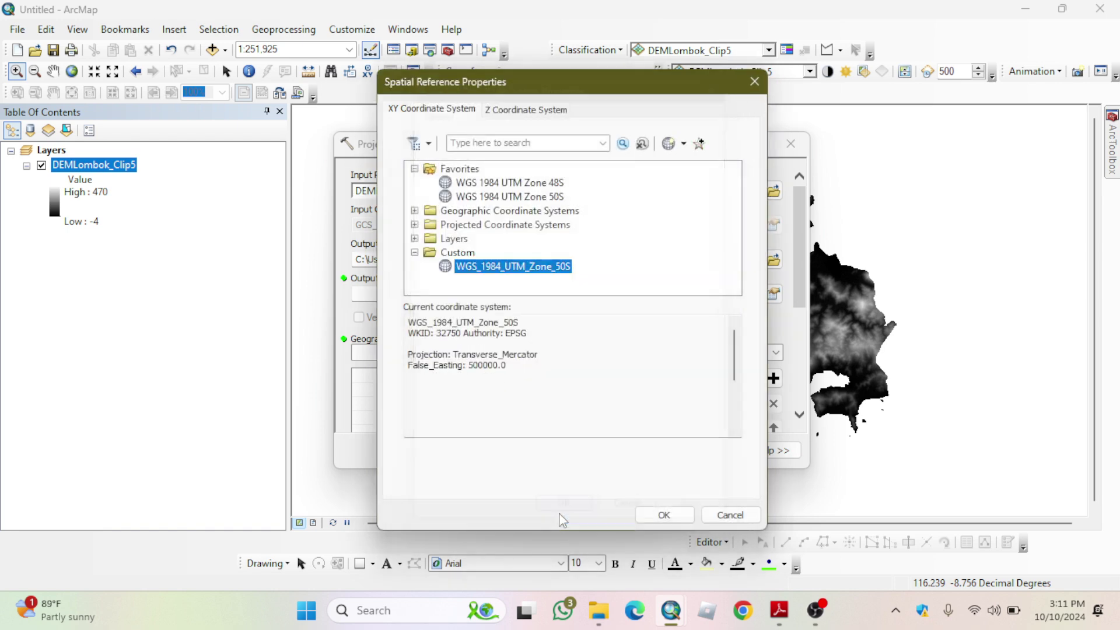
left_click(653, 513)
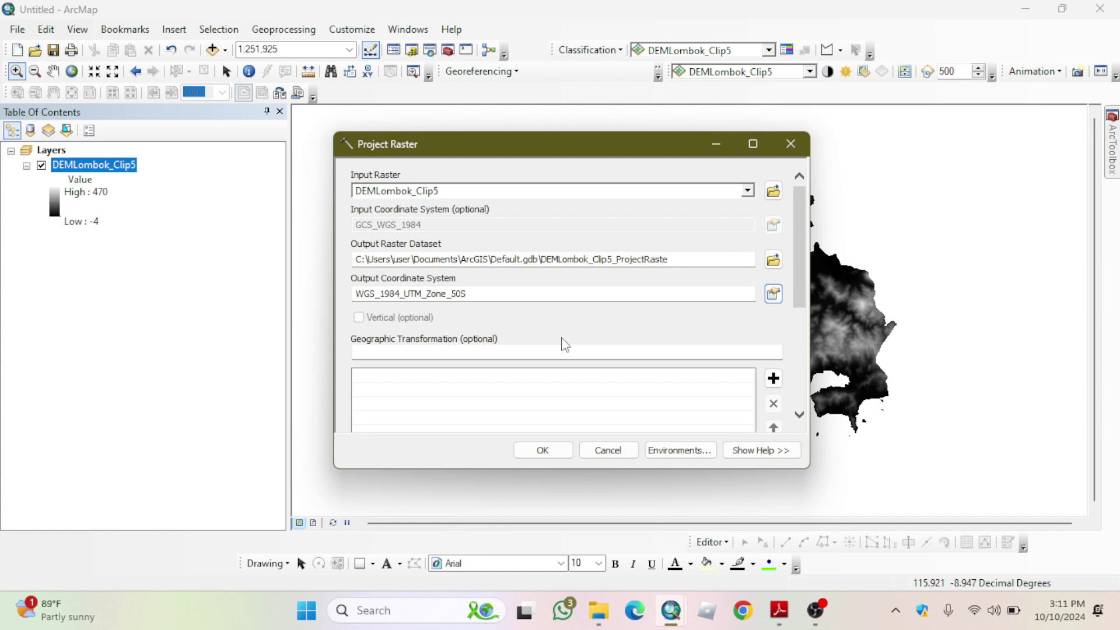
- Run the raster projection with the default output dataset and remove the unprojected DEMLombok_Clip5 layer
scroll(564, 345, "down", 1)
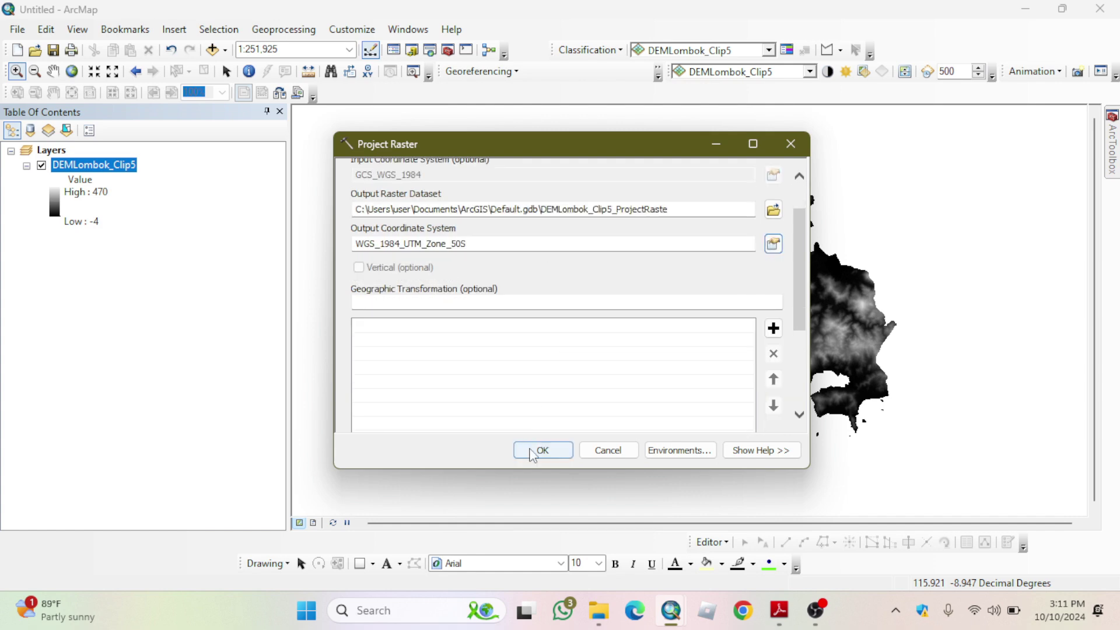
left_click(543, 450)
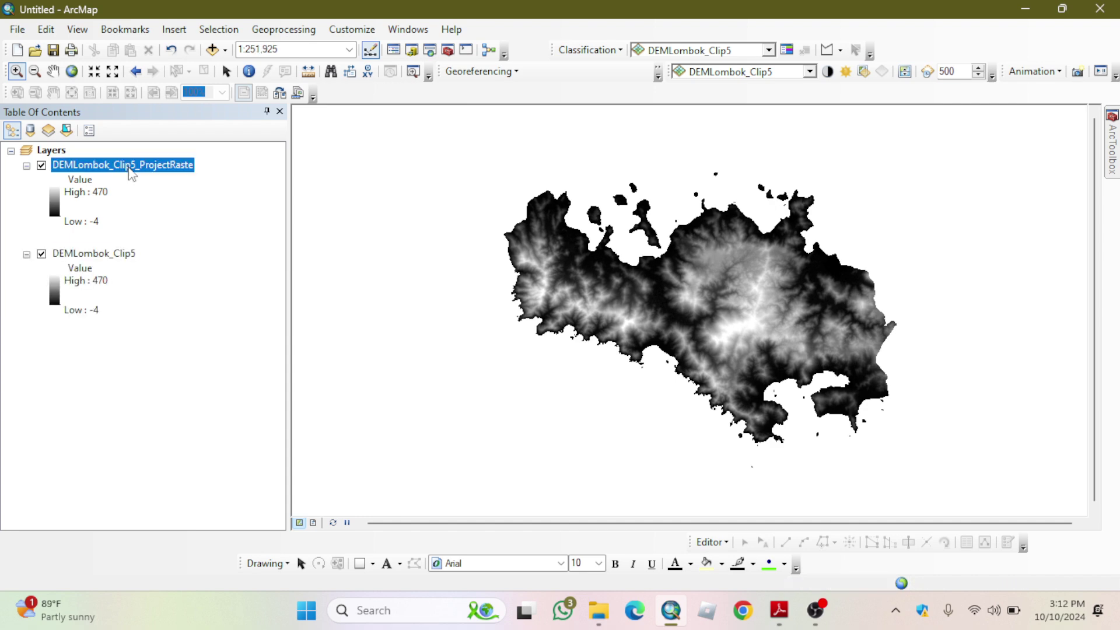
right_click(112, 259)
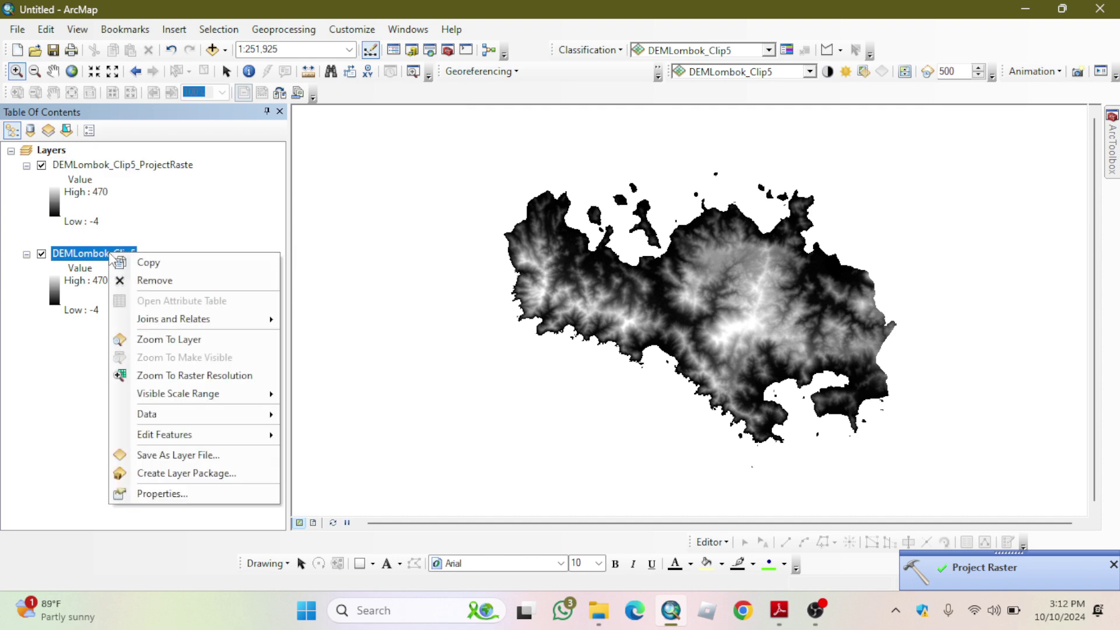
left_click(142, 282)
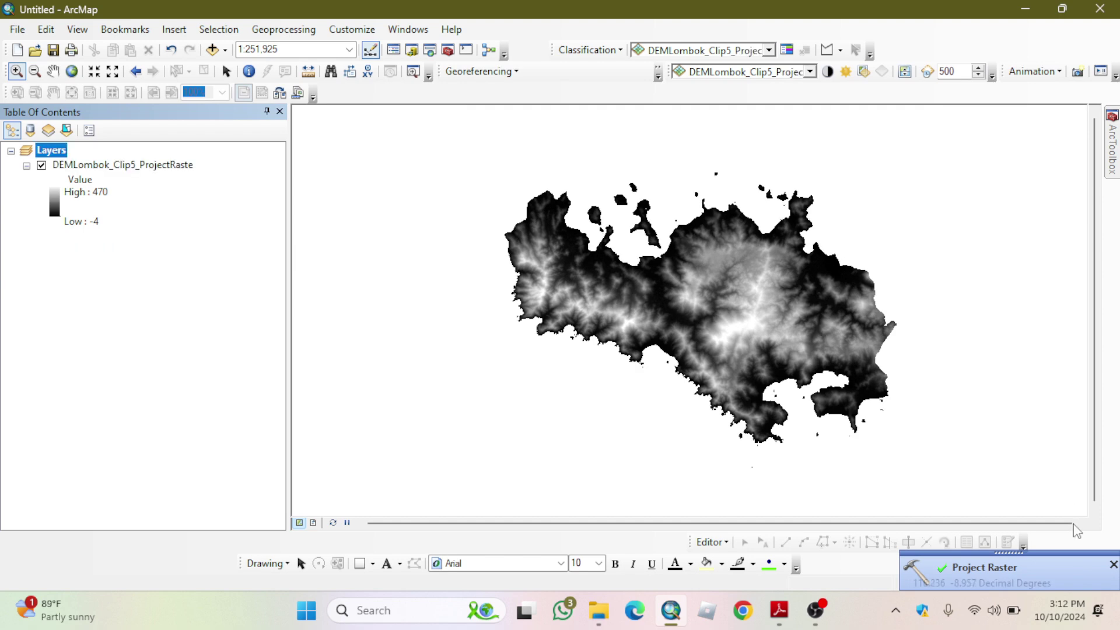
- Open the Slope tool from the Raster Surface toolset of 3D Analyst Tools
left_click(447, 52)
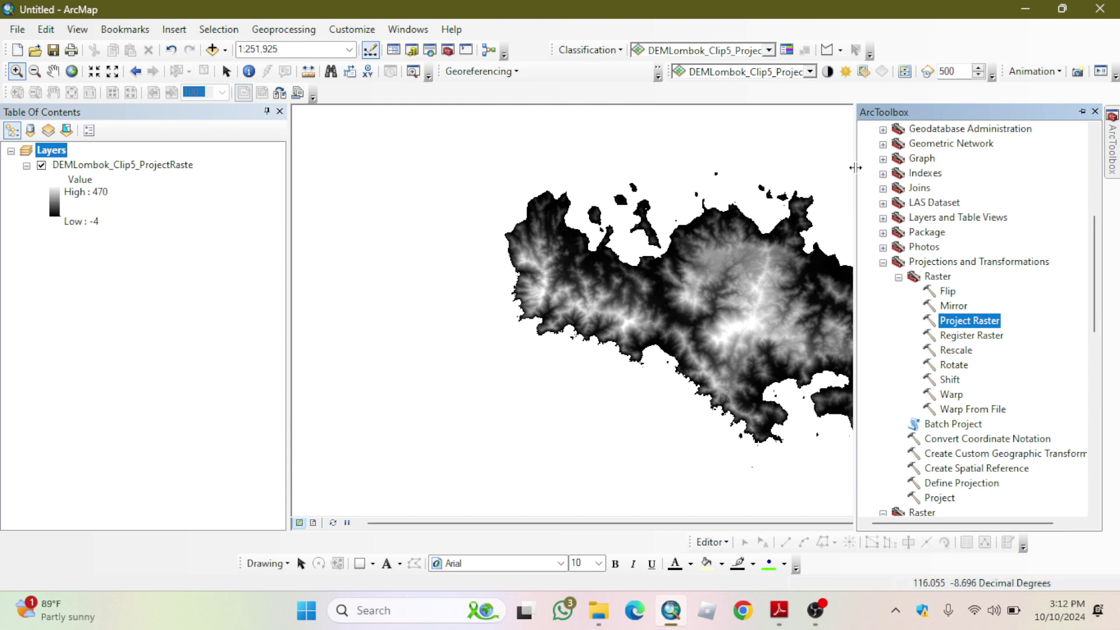
scroll(1001, 191, "up", 6)
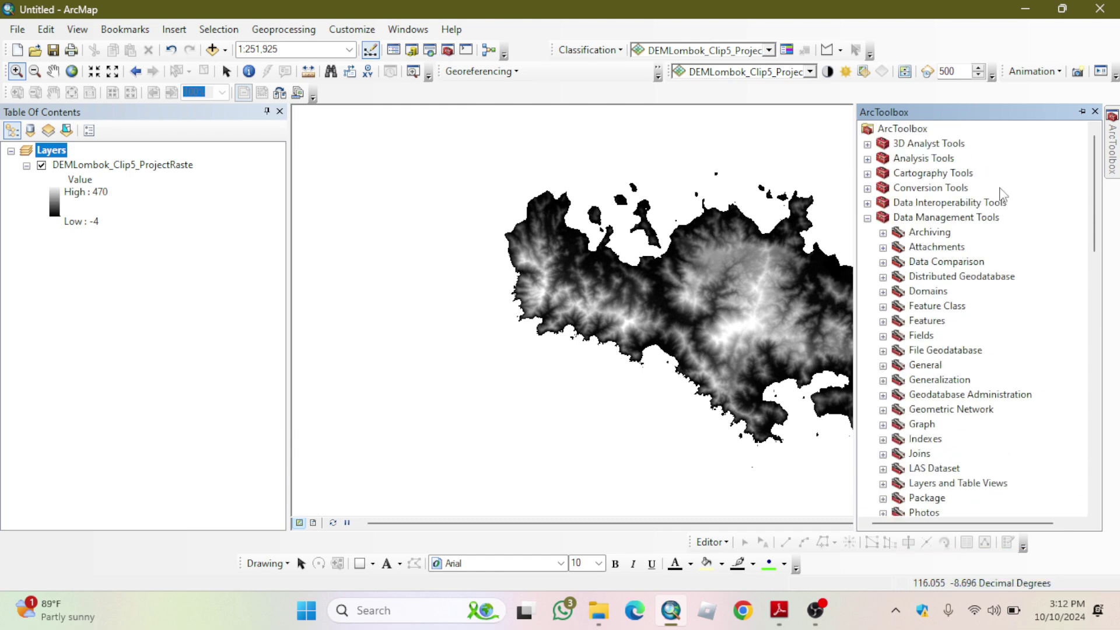
left_click(867, 144)
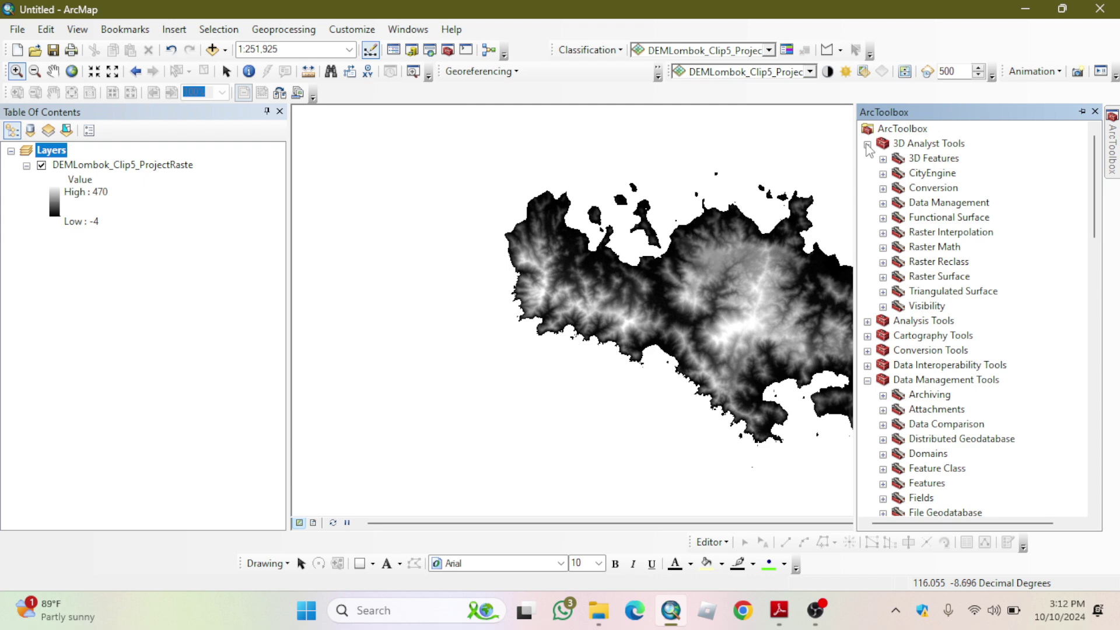
left_click(883, 277)
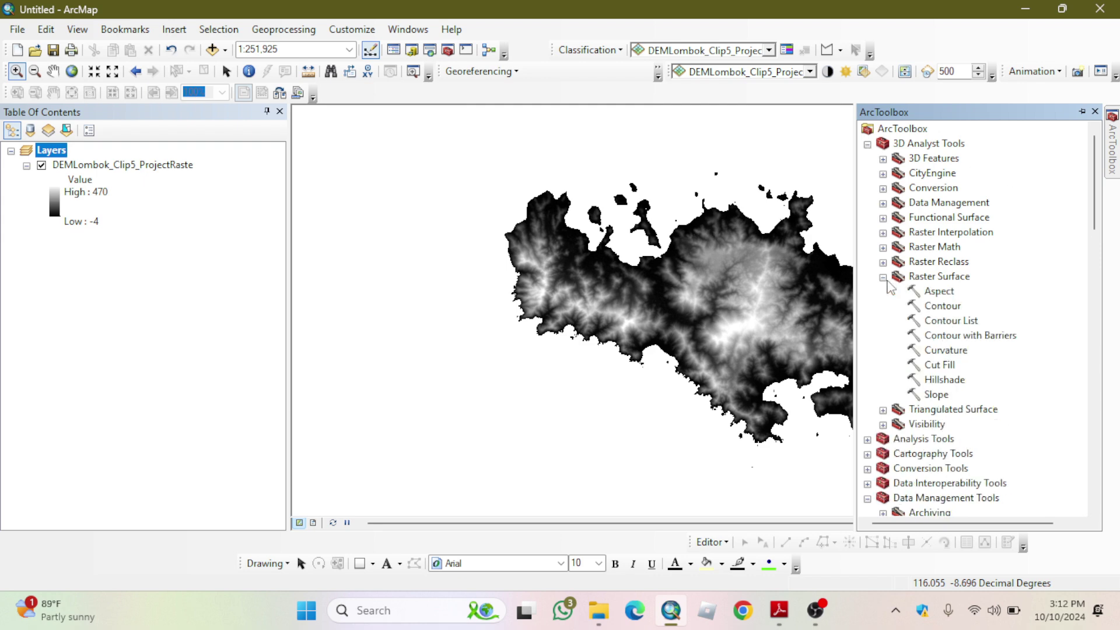
double_click(934, 397)
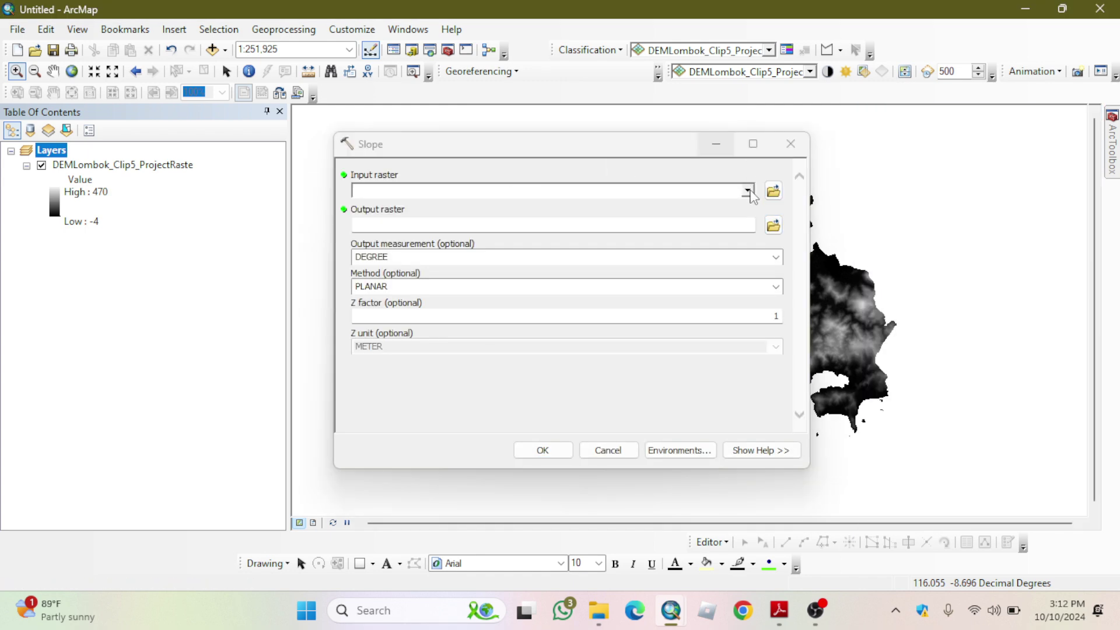
- Create a slope raster from DEMLombok_Clip5_ProjectRaste with PERCENT_RISE as output measurement, keeping the default output, method and Z factor
left_click_drag(125, 166, 390, 190)
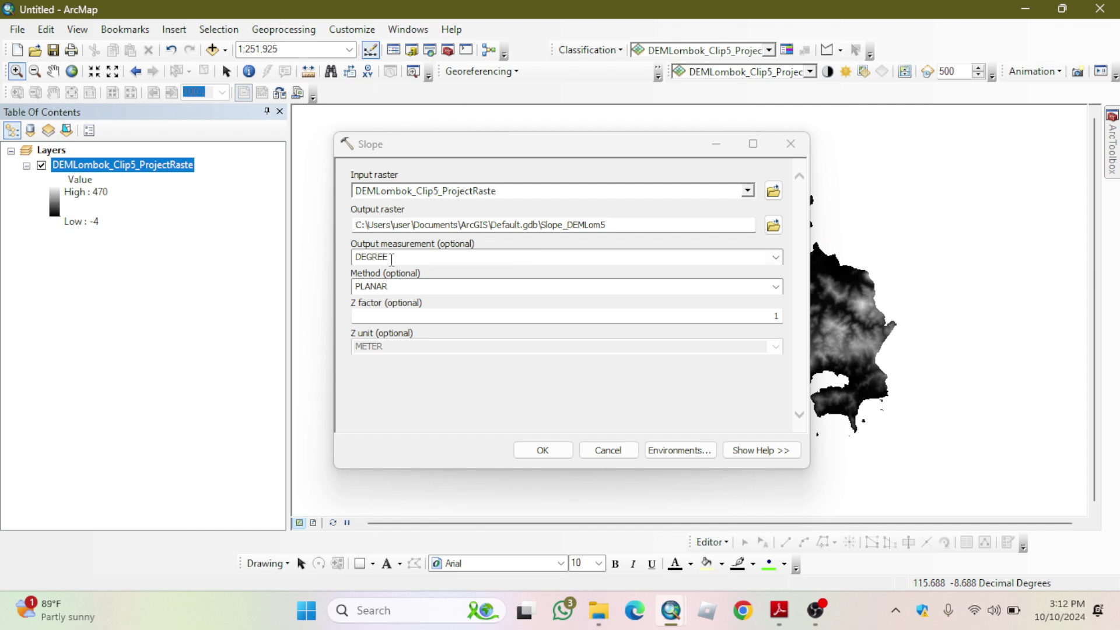
left_click(775, 258)
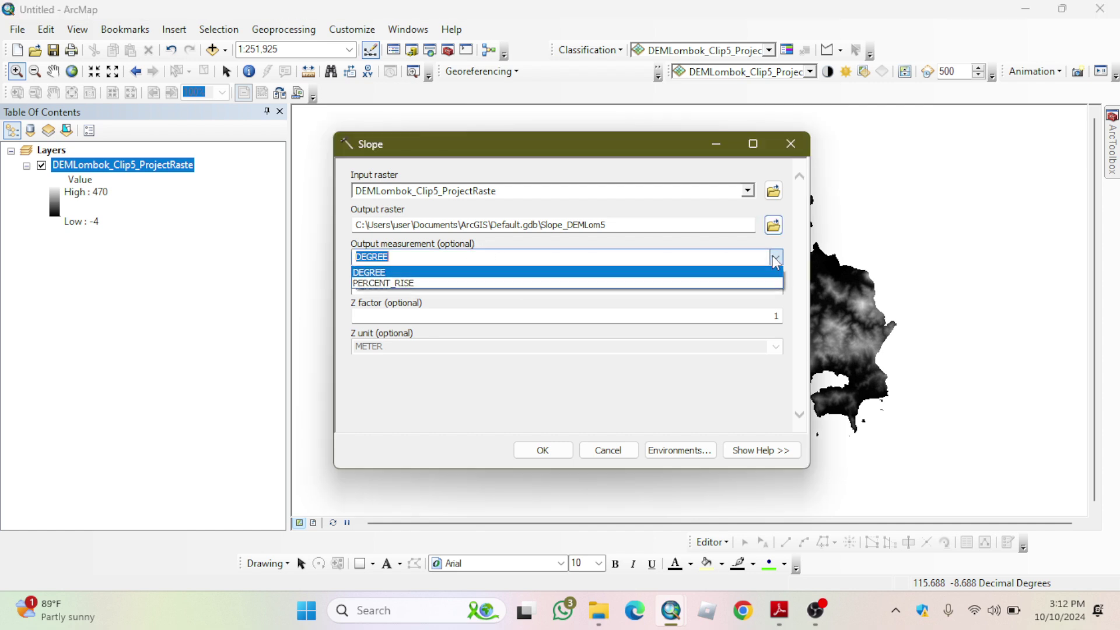
left_click(416, 283)
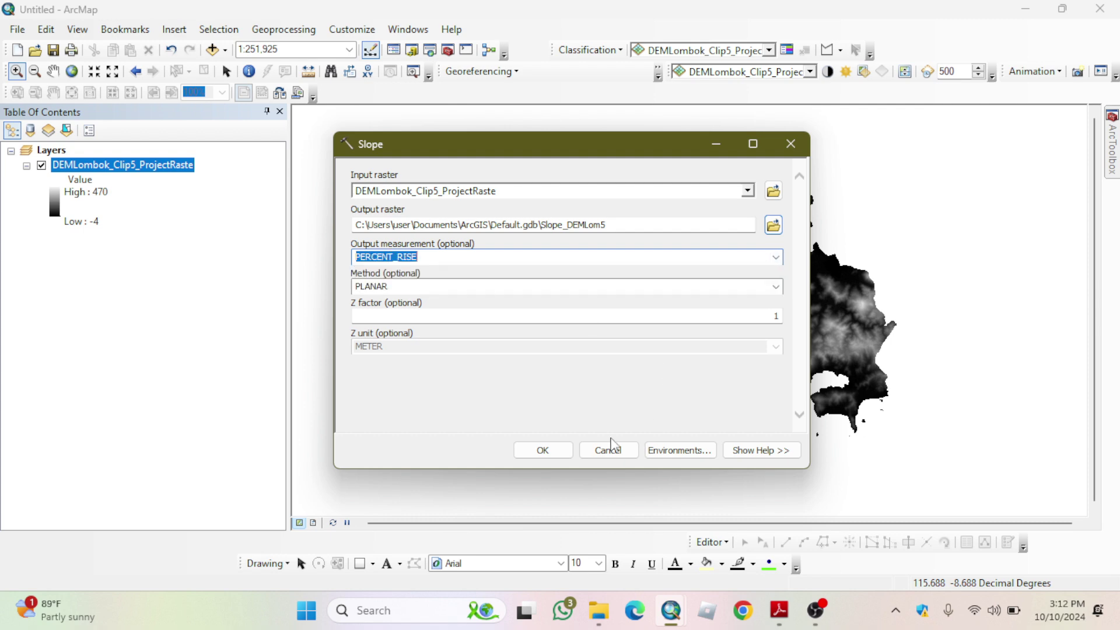
left_click(545, 450)
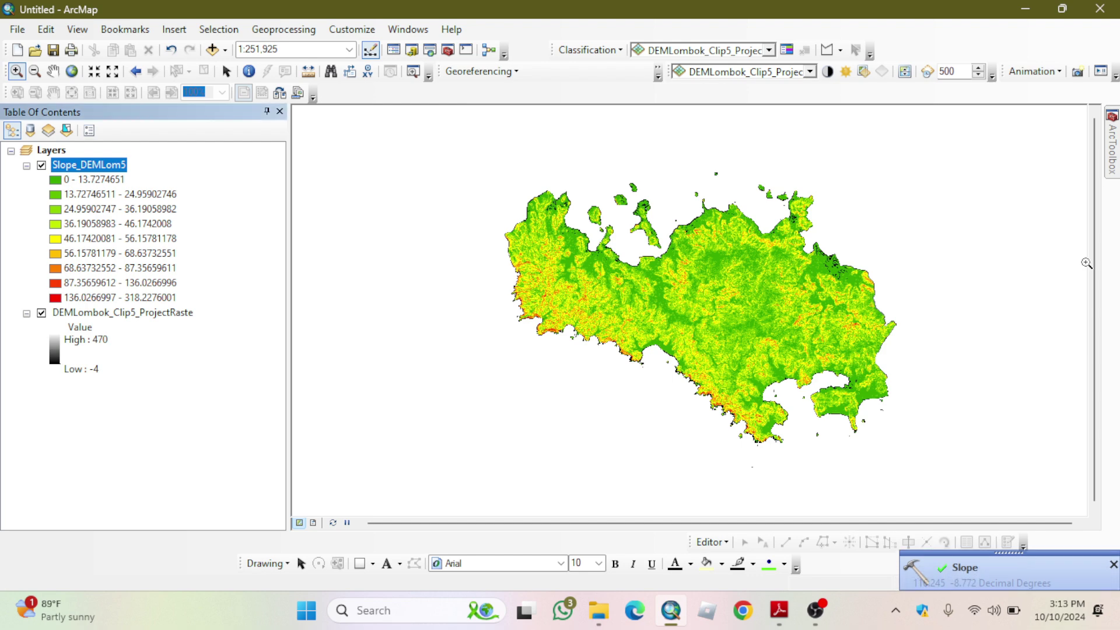
left_click(1114, 564)
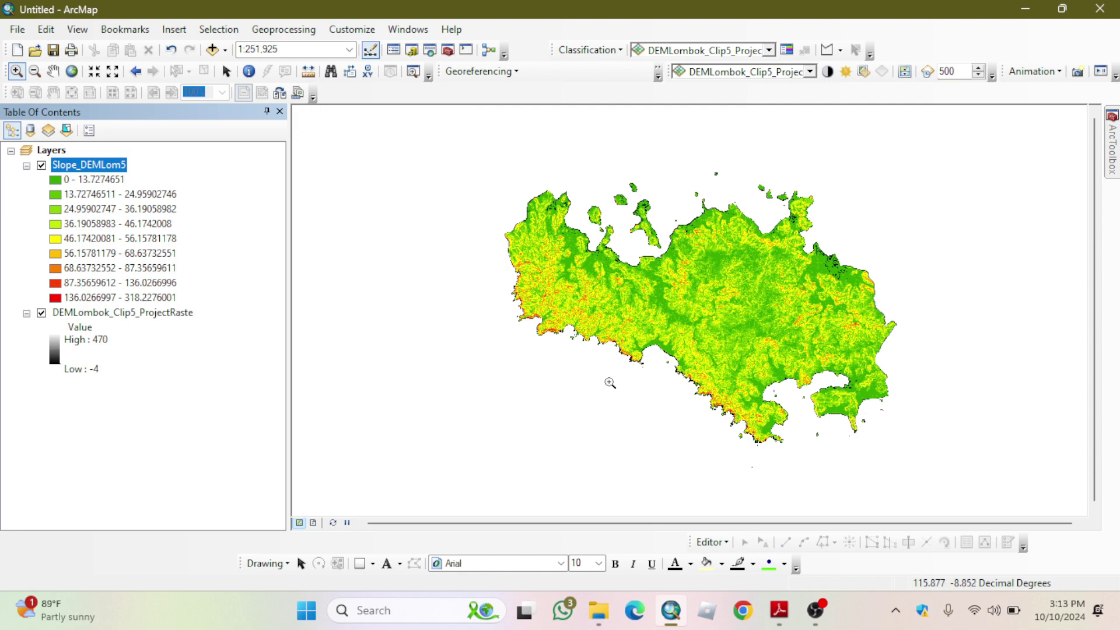
- Switch to Modul_SIG_Acara_4[1].pdf in Adobe Reader and review the slope map instructions and the slope classes in the example legend
left_click(782, 616)
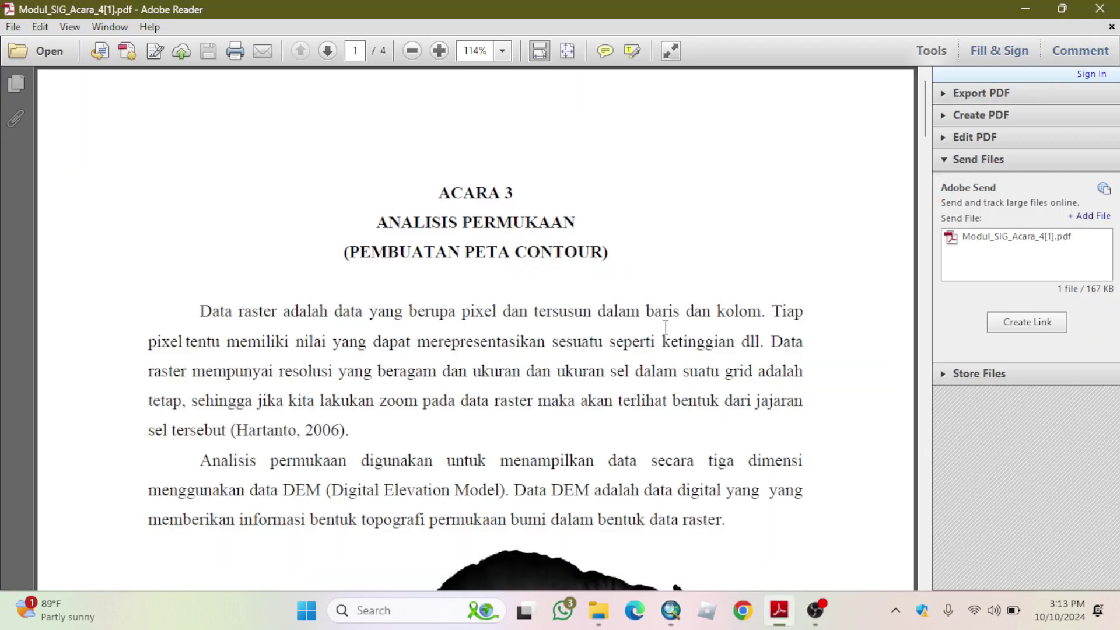
scroll(653, 313, "down", 15)
scroll(657, 315, "down", 15)
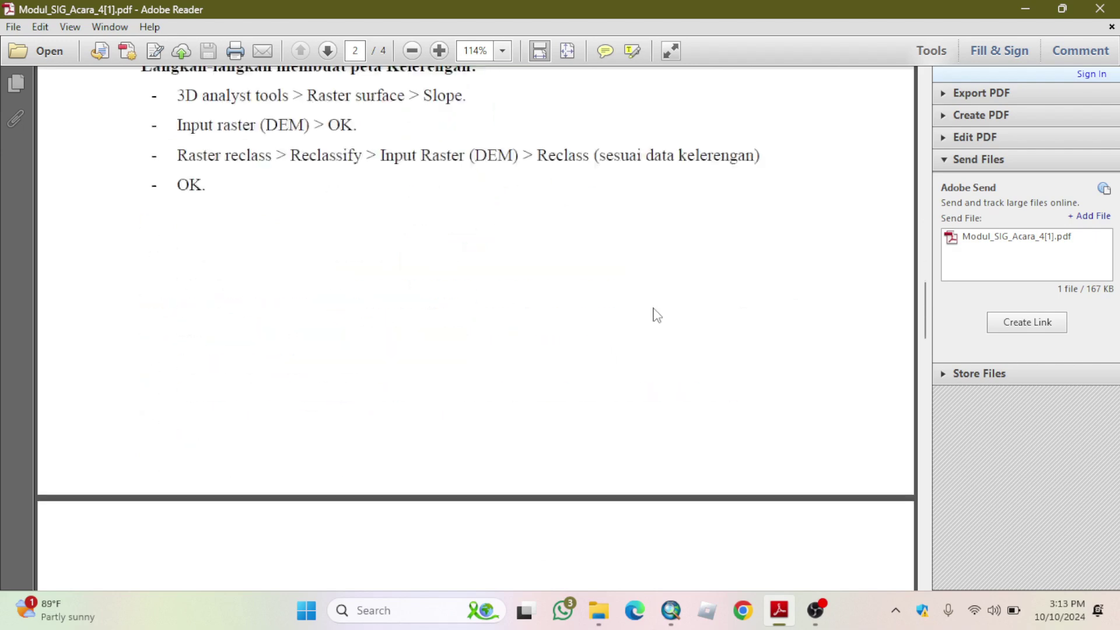
scroll(429, 225, "up", 1)
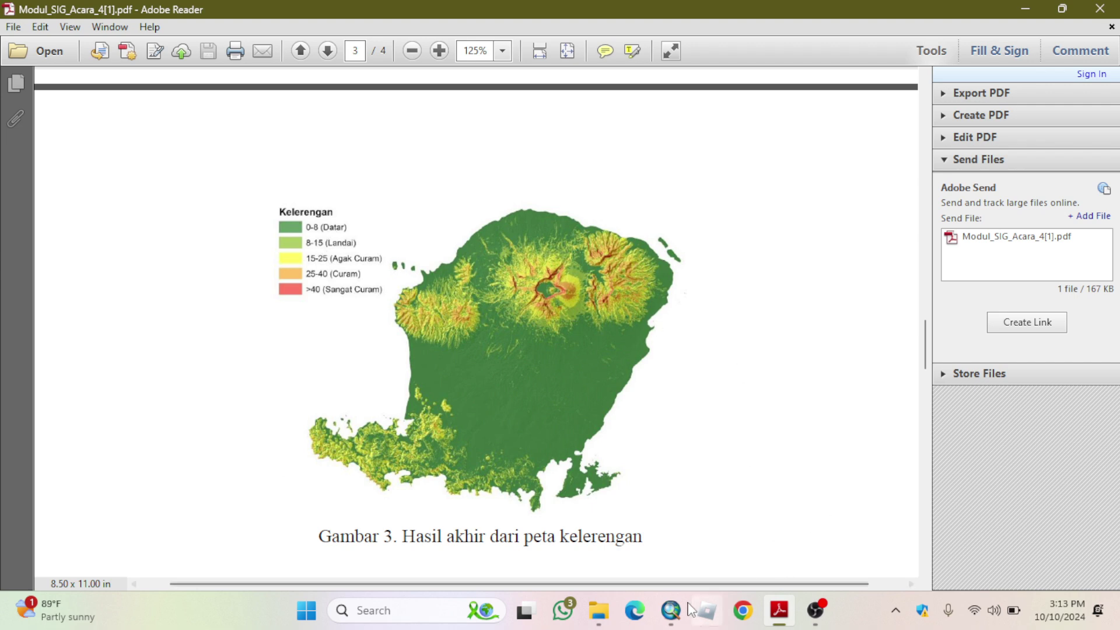
- Return to ArcMap and open the Reclassify tool from the Raster Reclass toolset of 3D Analyst Tools
left_click(671, 610)
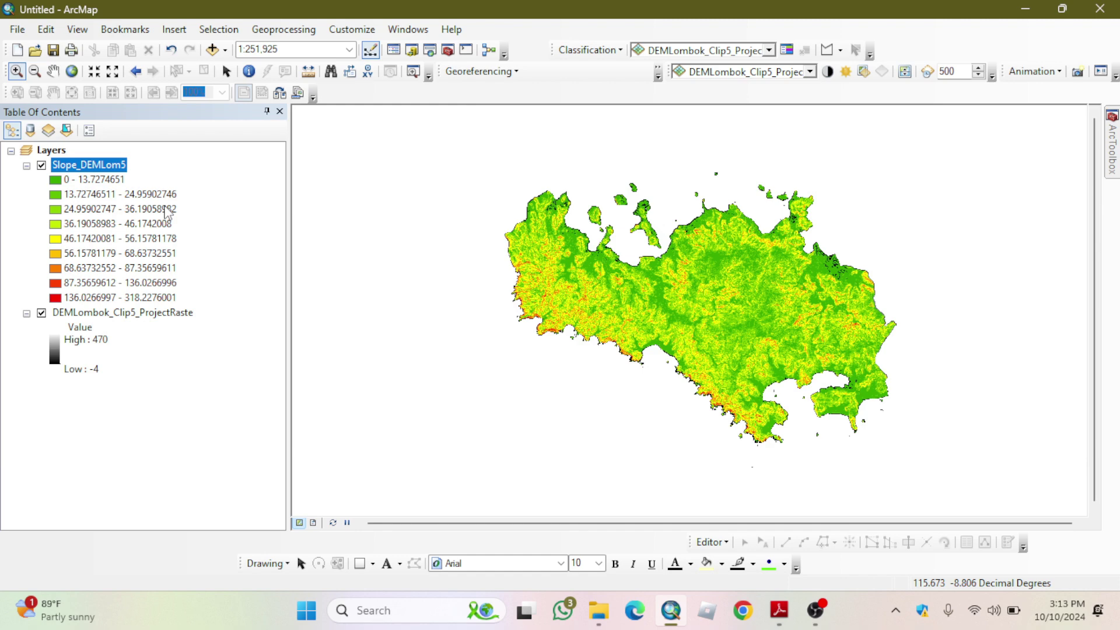
left_click(448, 49)
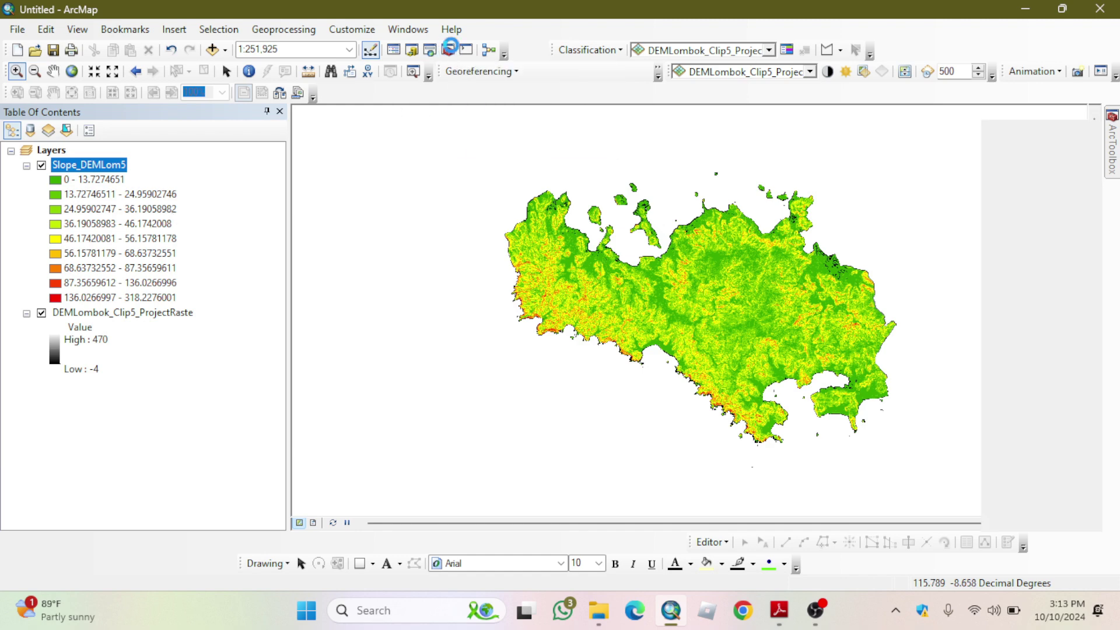
left_click(867, 144)
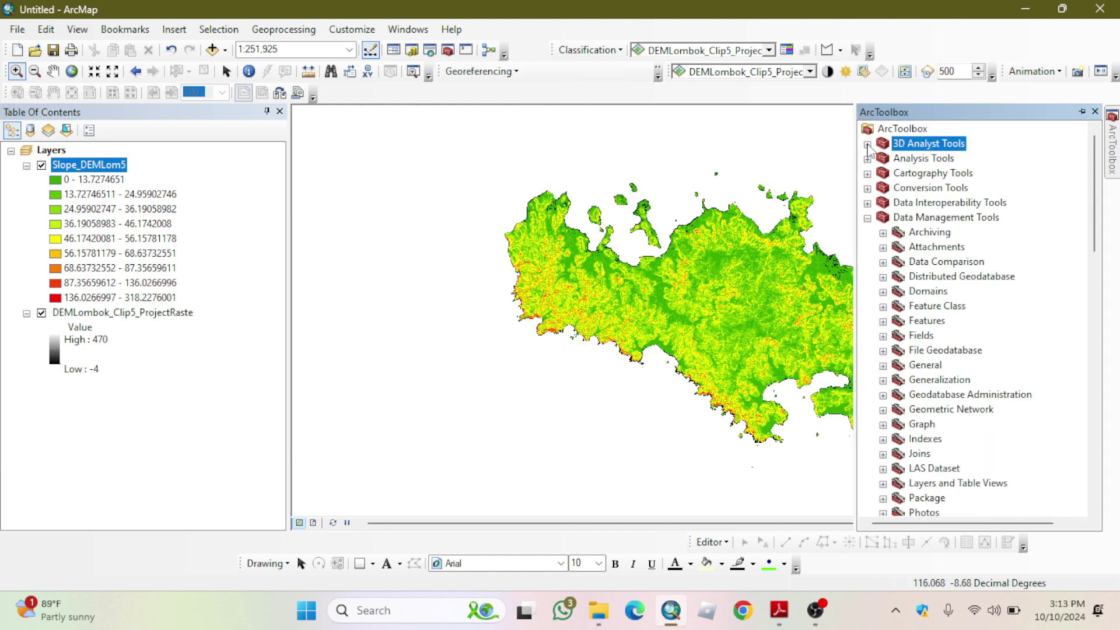
left_click(867, 145)
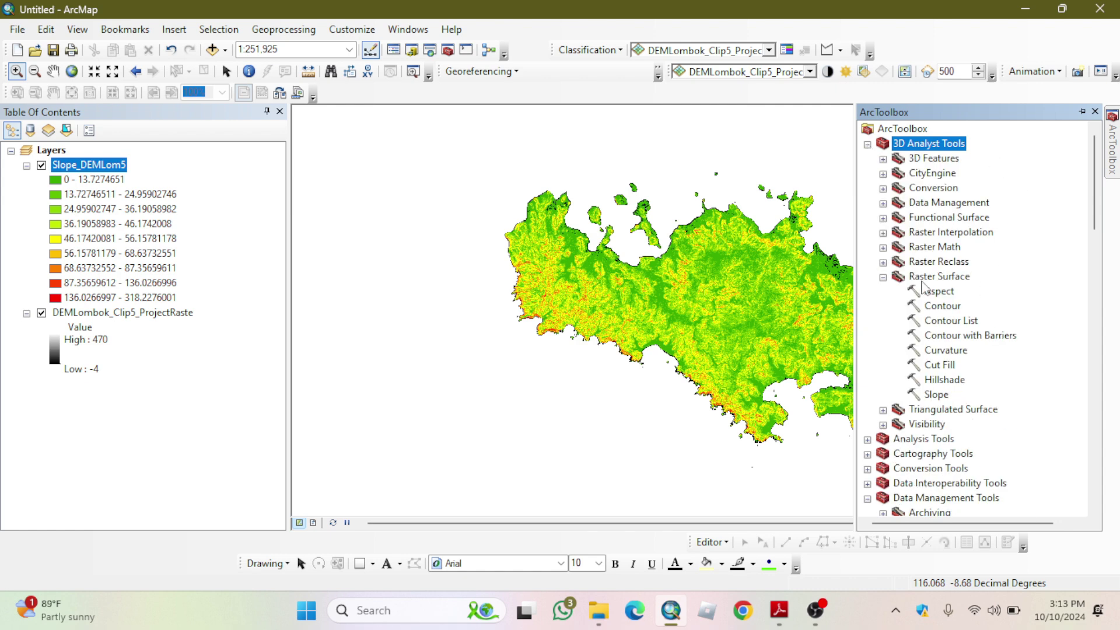
left_click(883, 263)
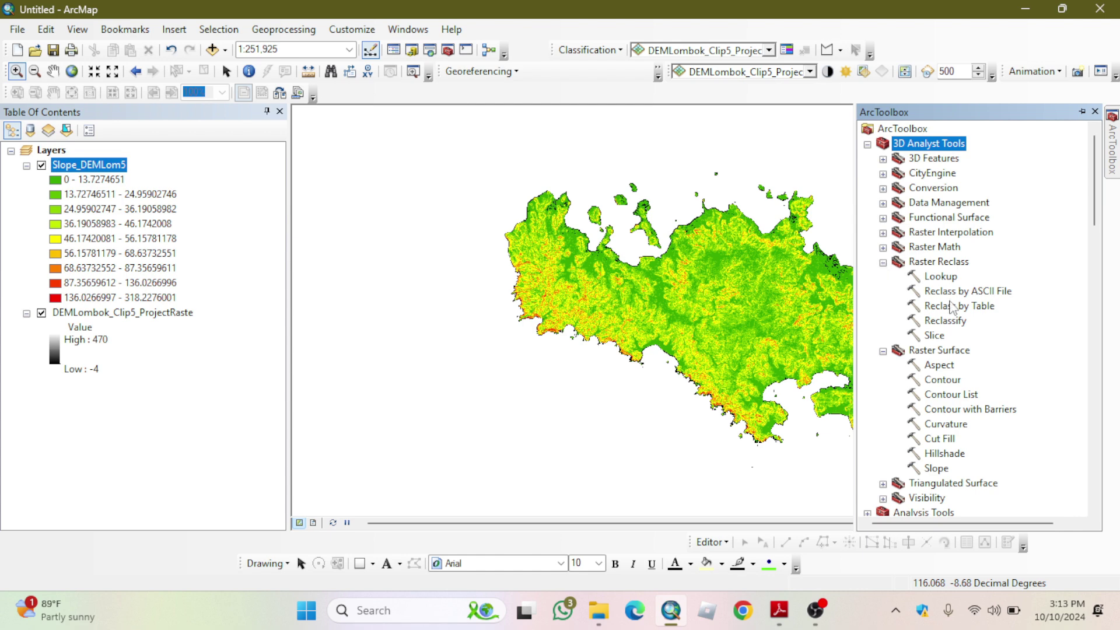
double_click(940, 321)
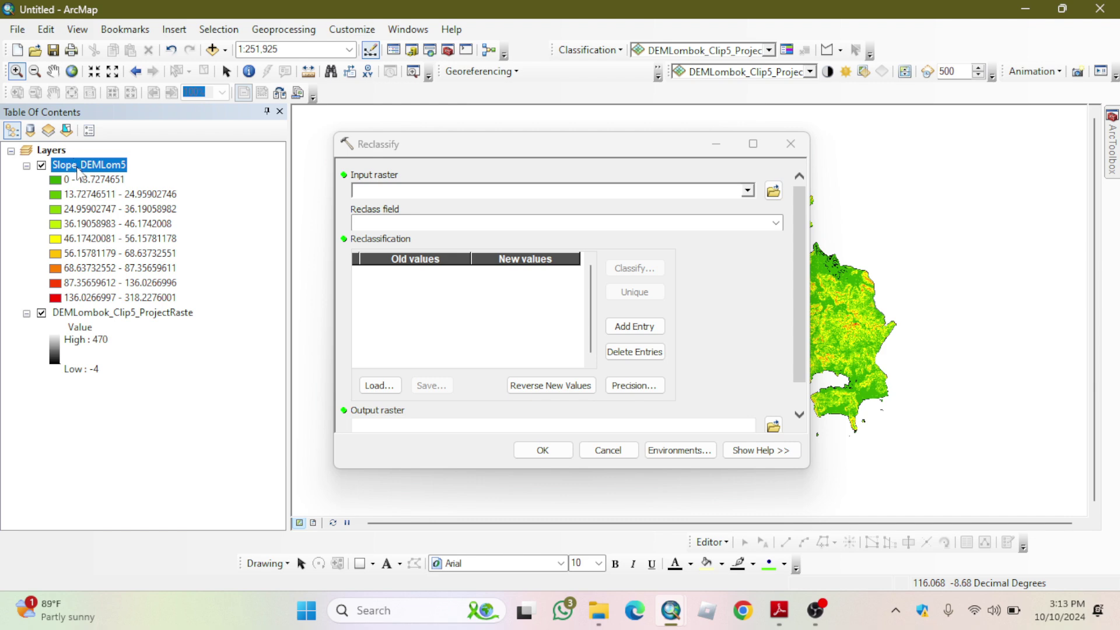
- Set Slope_DEMLom5 as the raster to reclassify by the Value field and set its natural breaks classification to 5 classes
left_click_drag(377, 196, 378, 196)
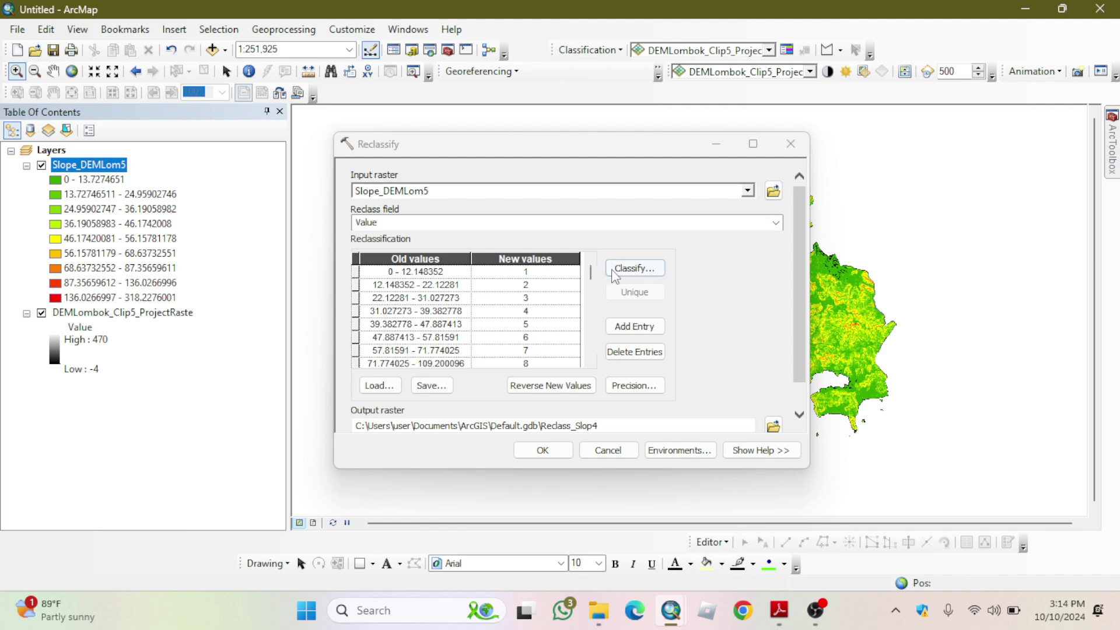
left_click(556, 224)
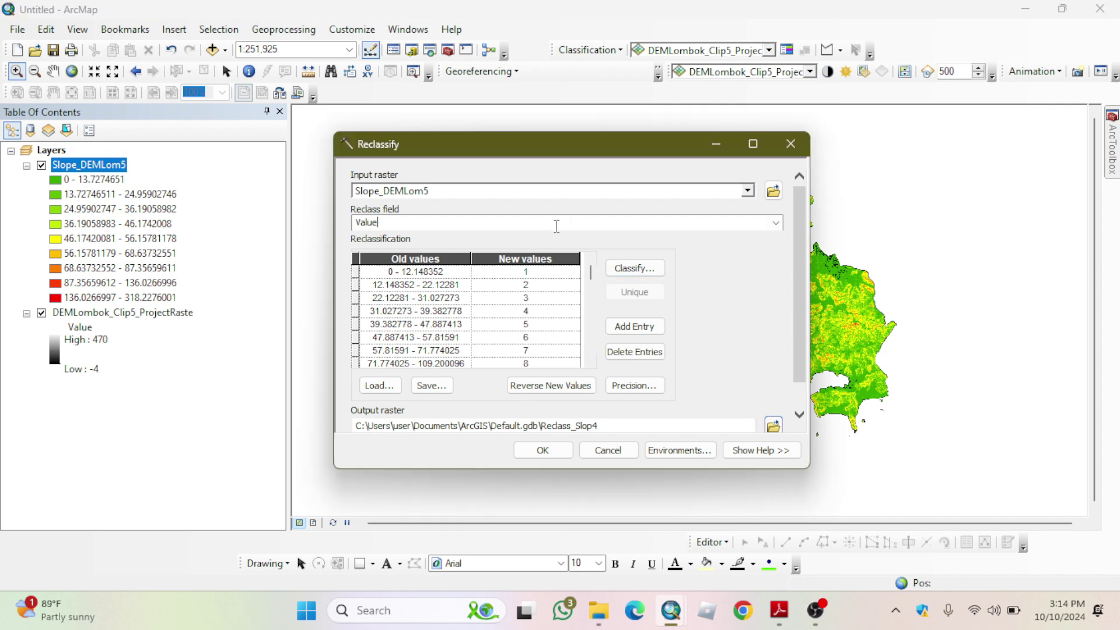
left_click(776, 223)
left_click(776, 224)
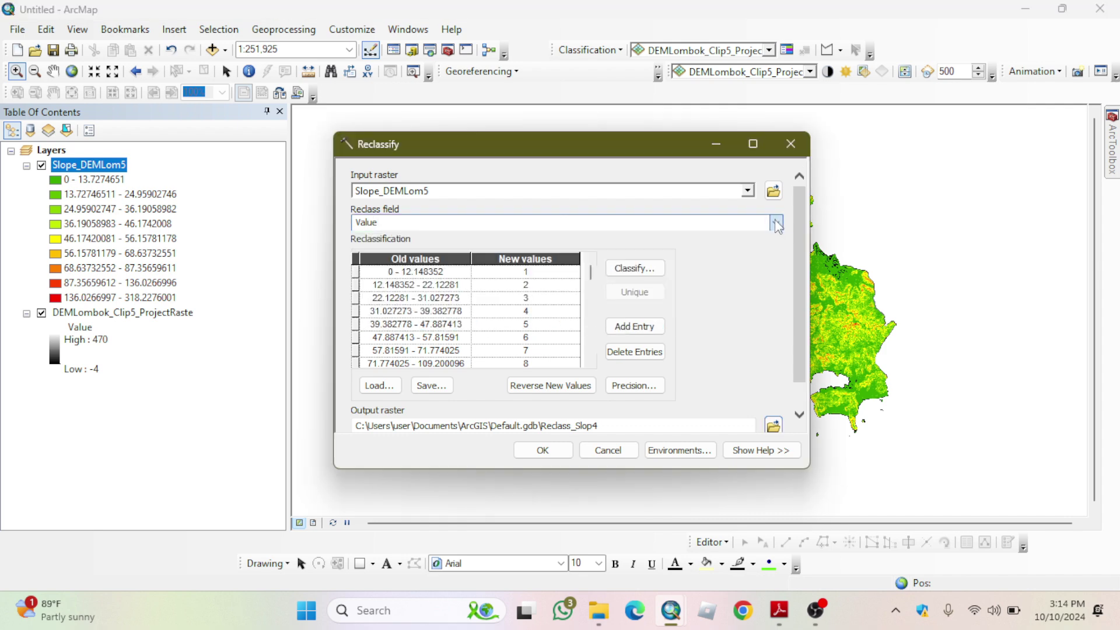
left_click(654, 268)
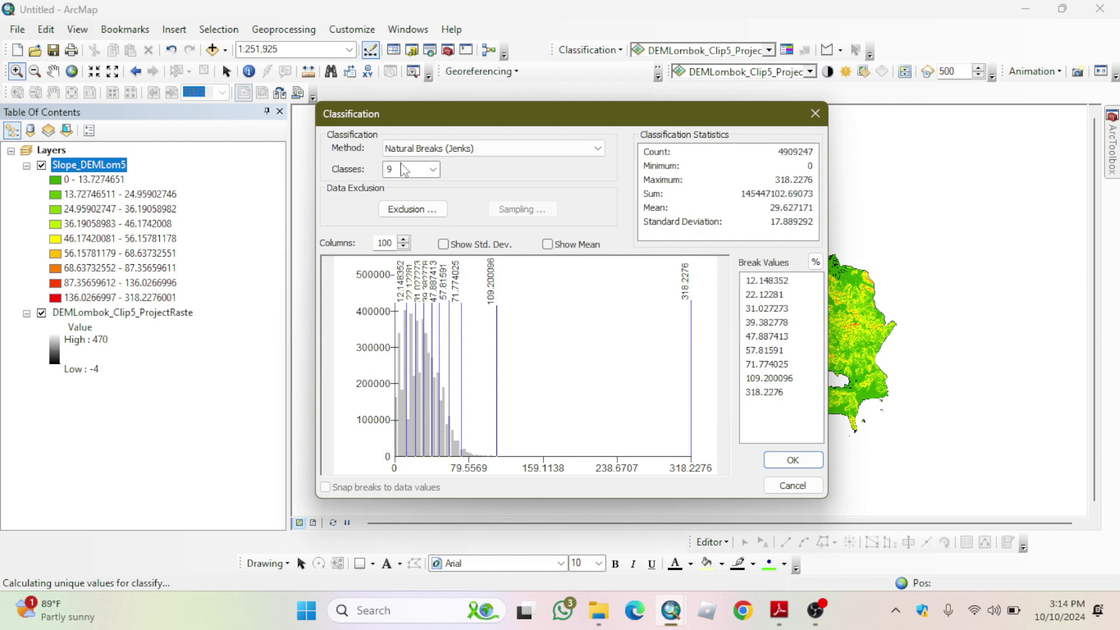
left_click(433, 169)
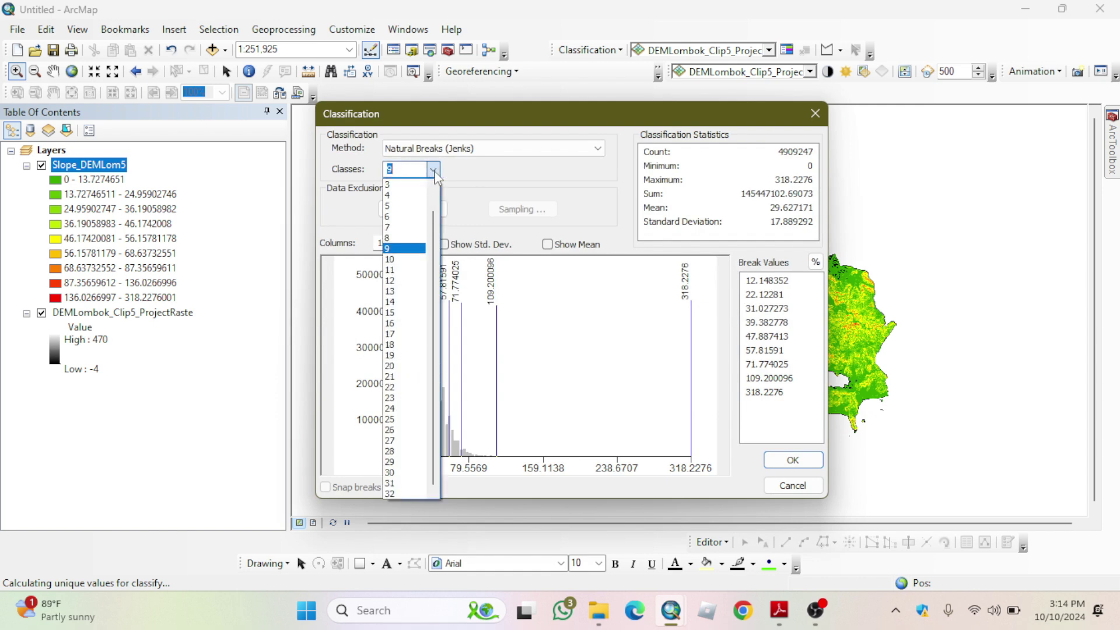
left_click(402, 207)
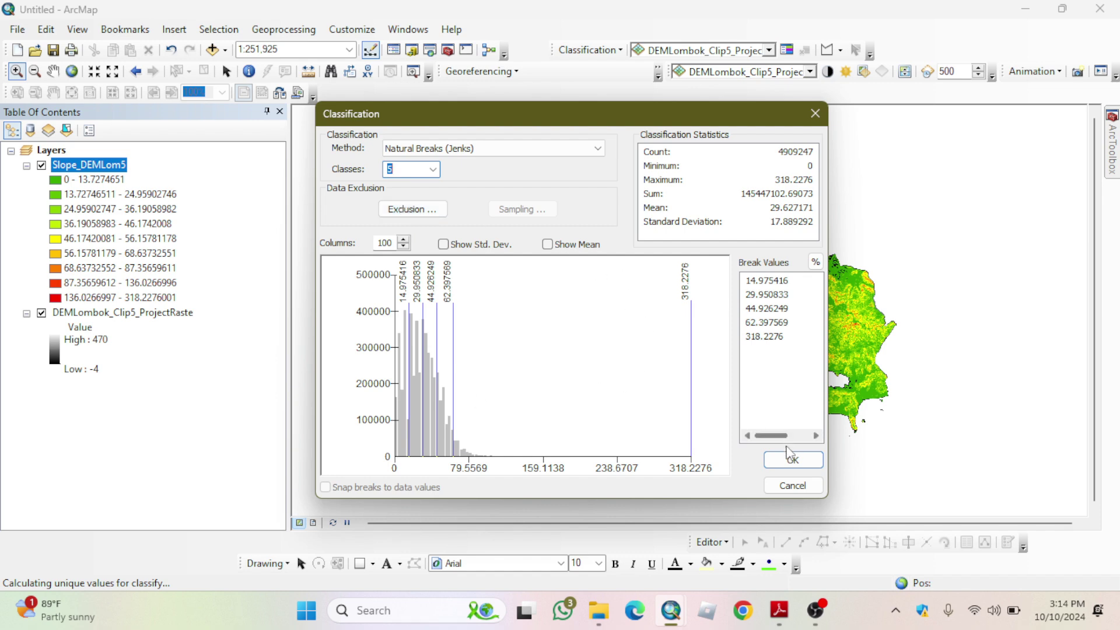
- Check the class limits in the Kelerengan legend of Modul_SIG_Acara_4[1].pdf in Adobe Reader and return to ArcMap's Classification dialog
left_click(782, 281)
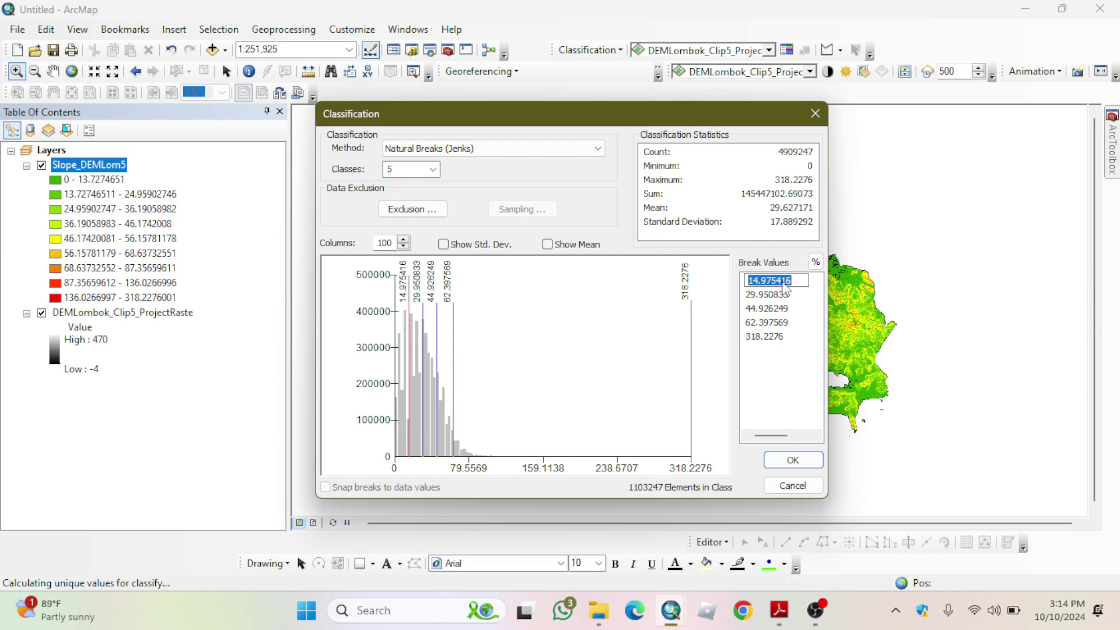
left_click(771, 625)
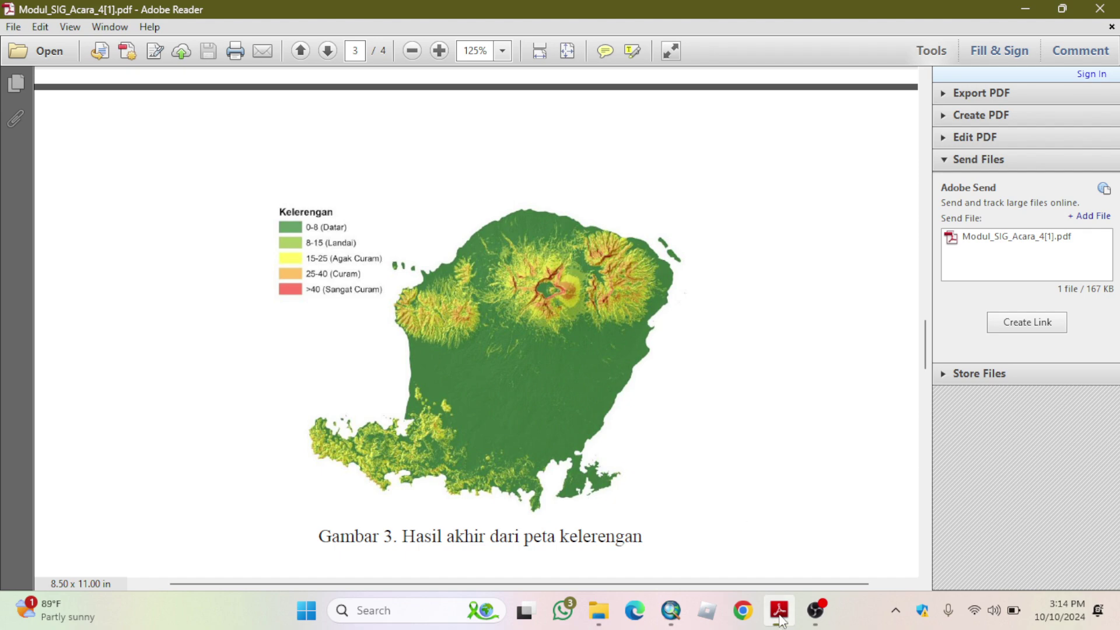
left_click(672, 622)
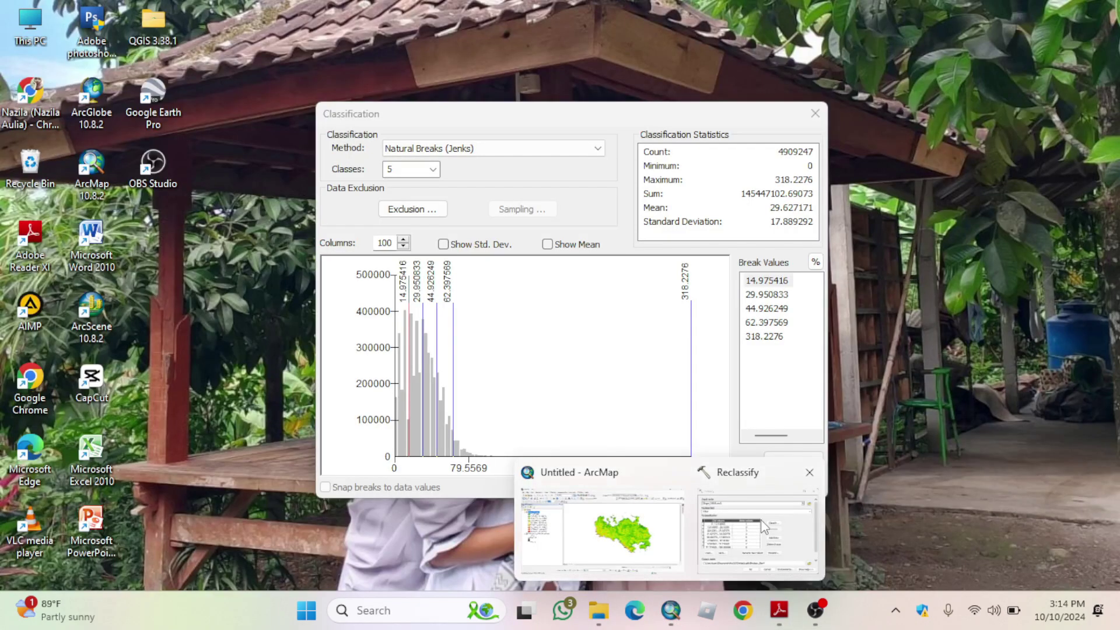
left_click(761, 519)
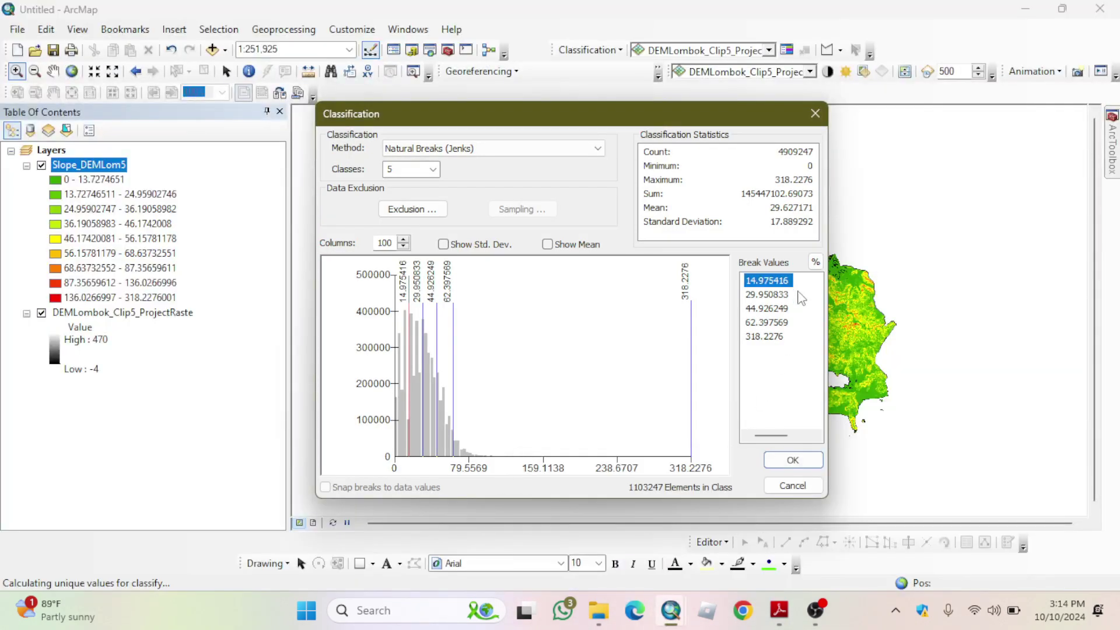
- Set the first three break values of the slope classification to 8, 15 and 25
left_click(784, 281)
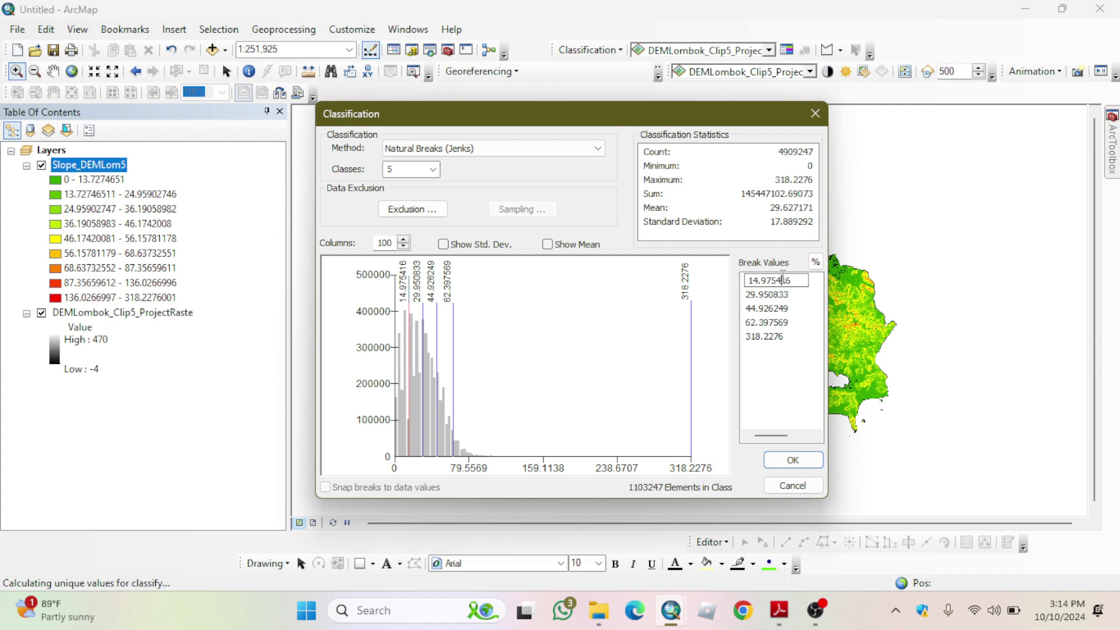
left_click_drag(795, 281, 750, 282)
type("8")
left_click(780, 299)
left_click(800, 295)
left_click_drag(800, 295, 747, 296)
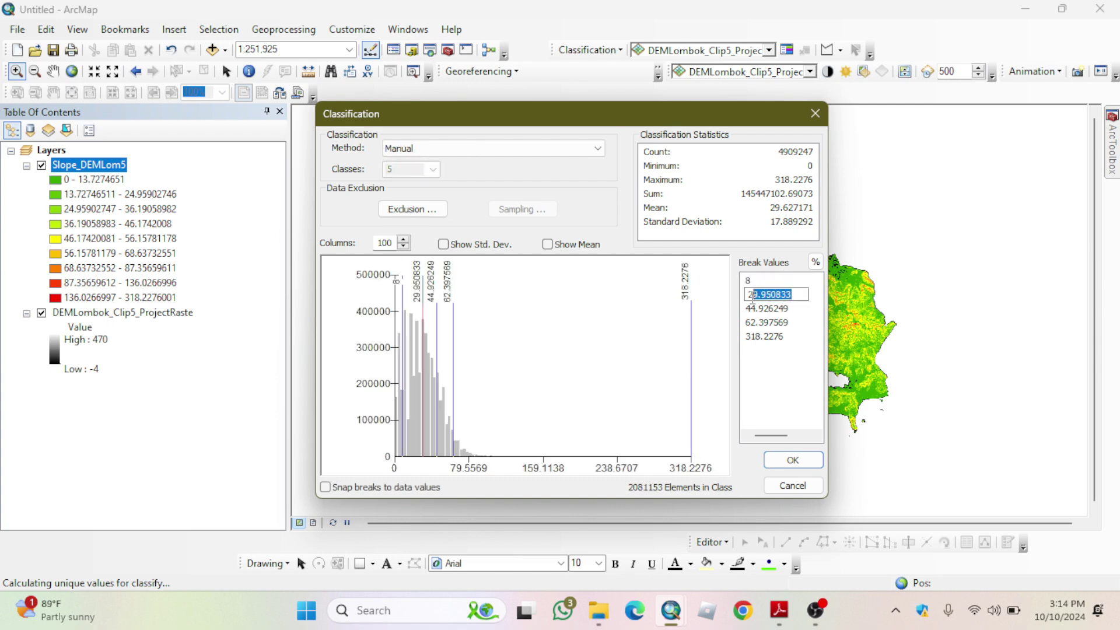
type("15")
left_click(787, 309)
left_click_drag(798, 309, 738, 325)
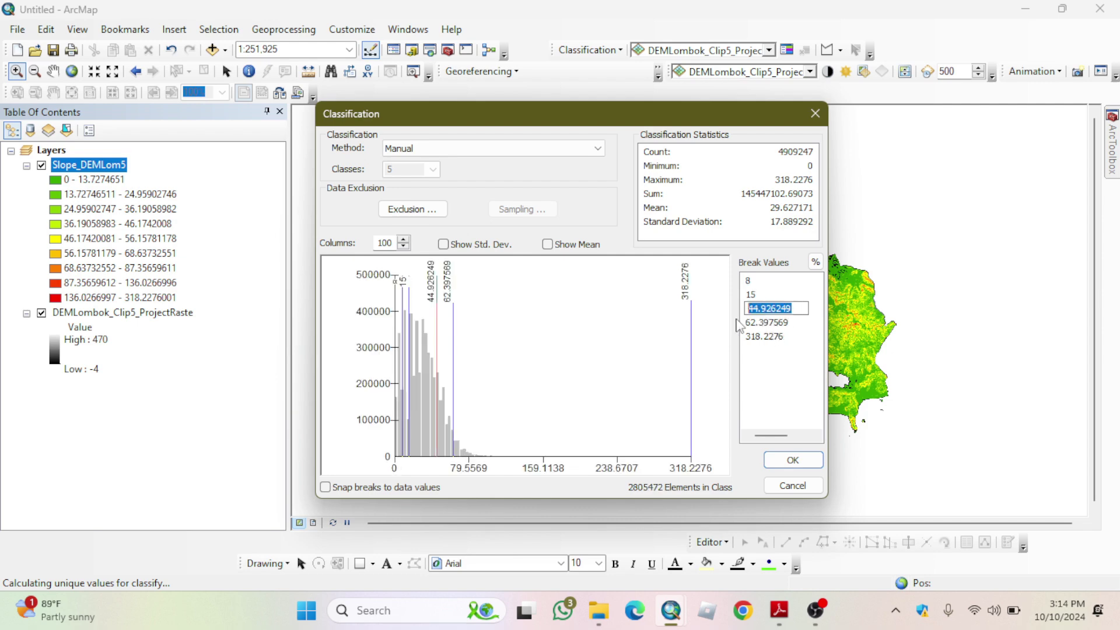
type("25")
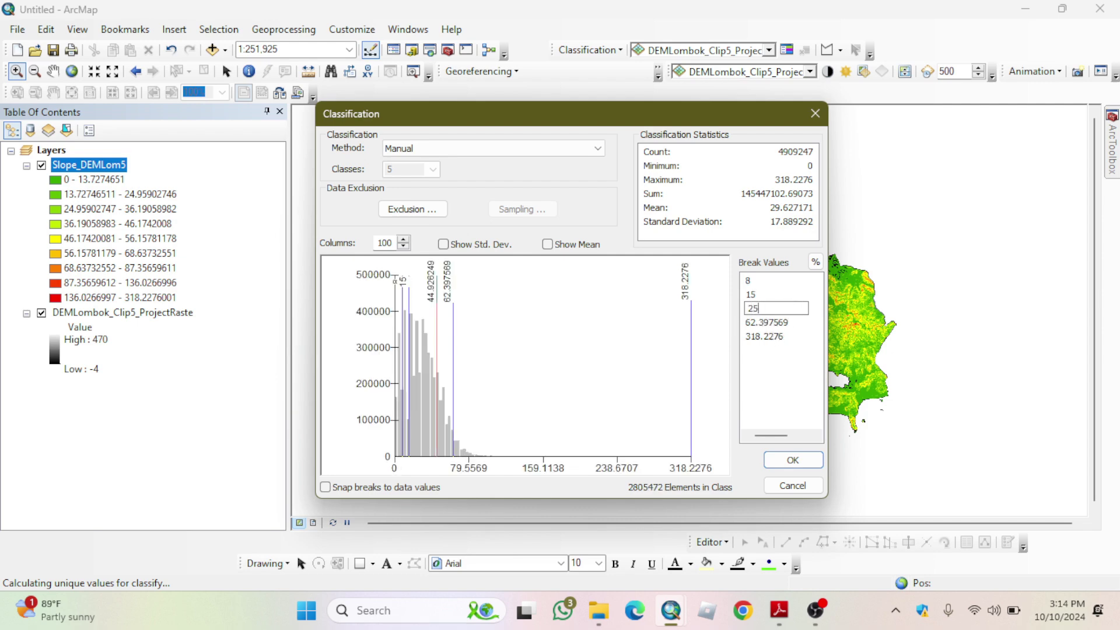
- Set the fourth break value to 45, keep the maximum as the last break, and run the reclassification with the default output raster
left_click(775, 323)
double_click(787, 323)
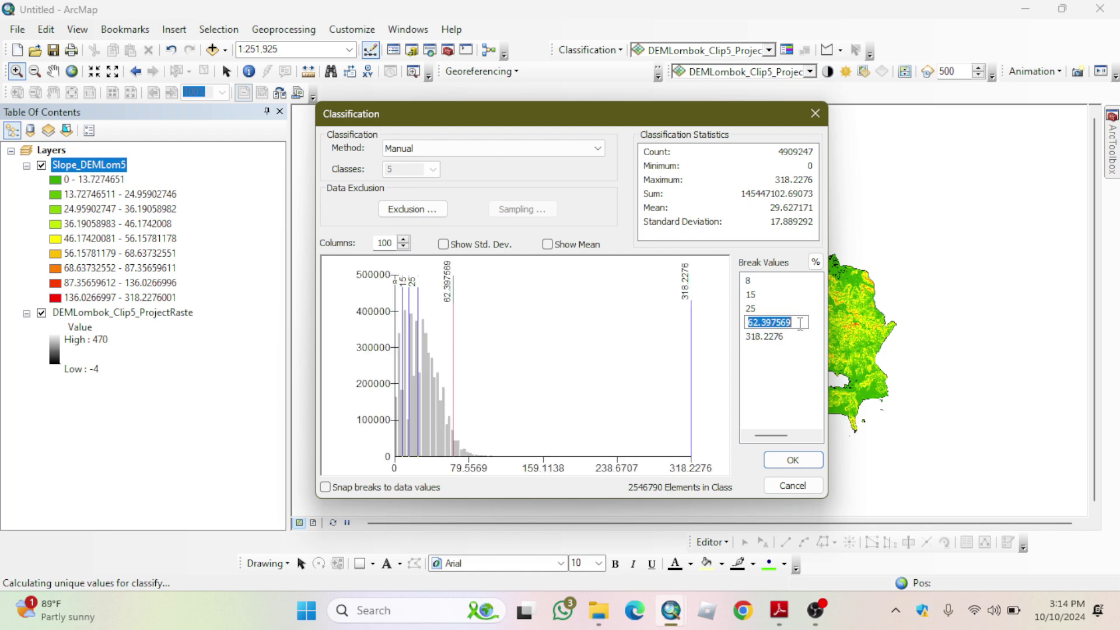
type("45")
left_click(789, 341)
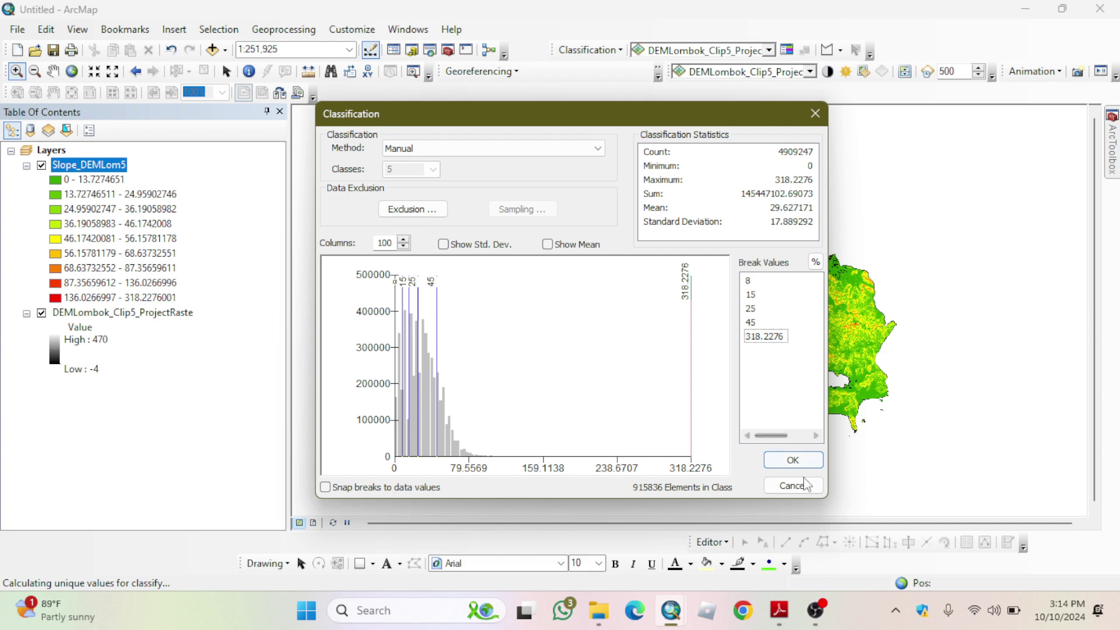
left_click(792, 459)
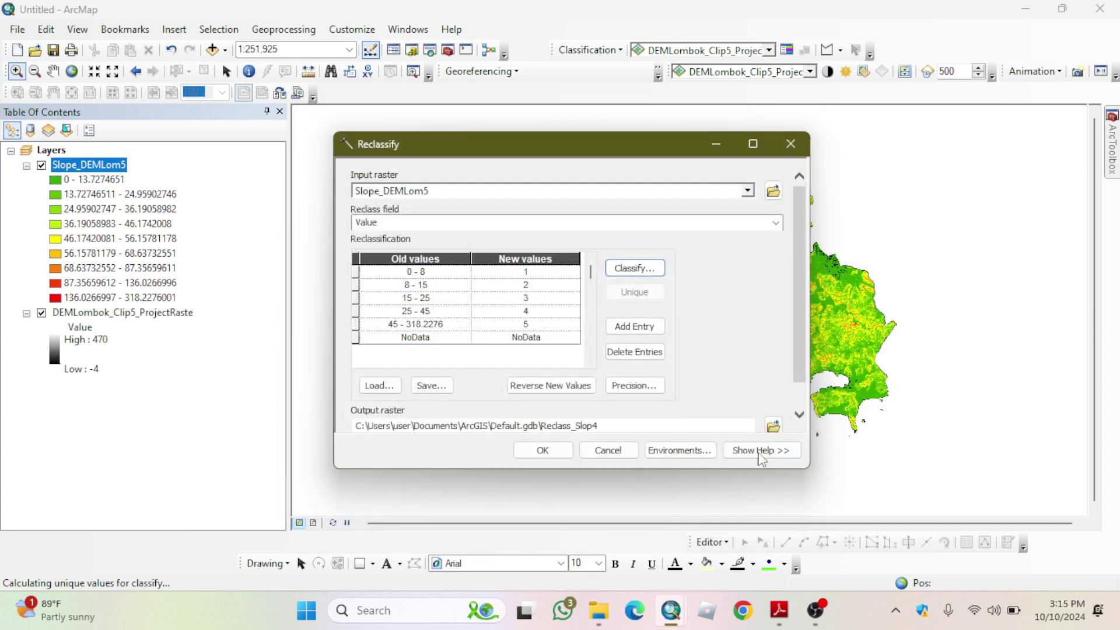
left_click(543, 451)
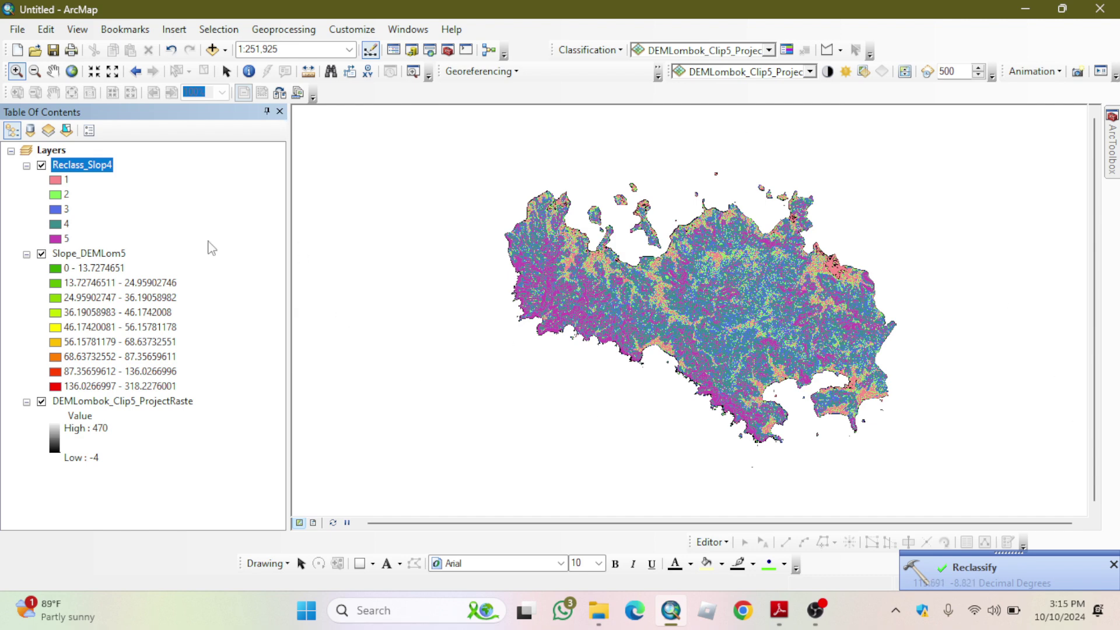
- Review the attribute table of the Reclass_Slop4 layer and close it
right_click(96, 169)
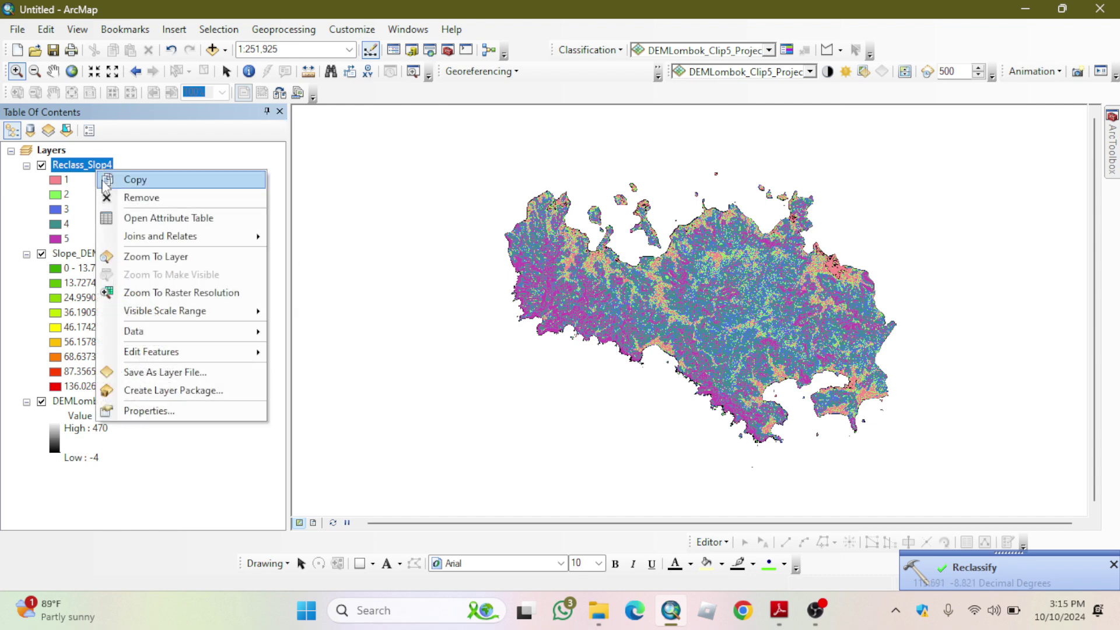
left_click(133, 218)
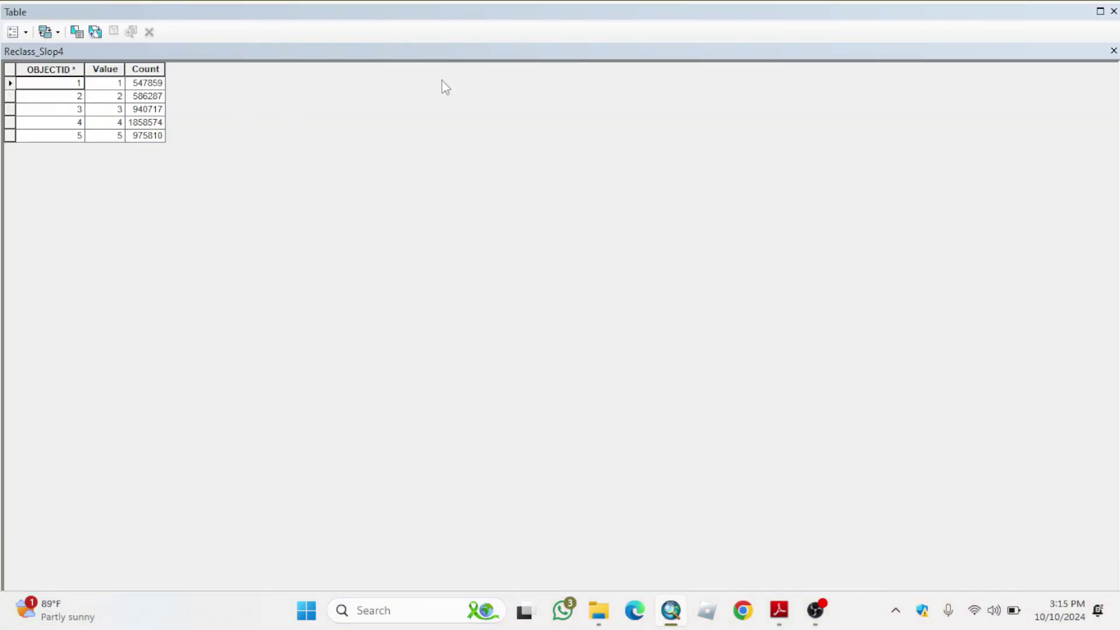
left_click(1114, 11)
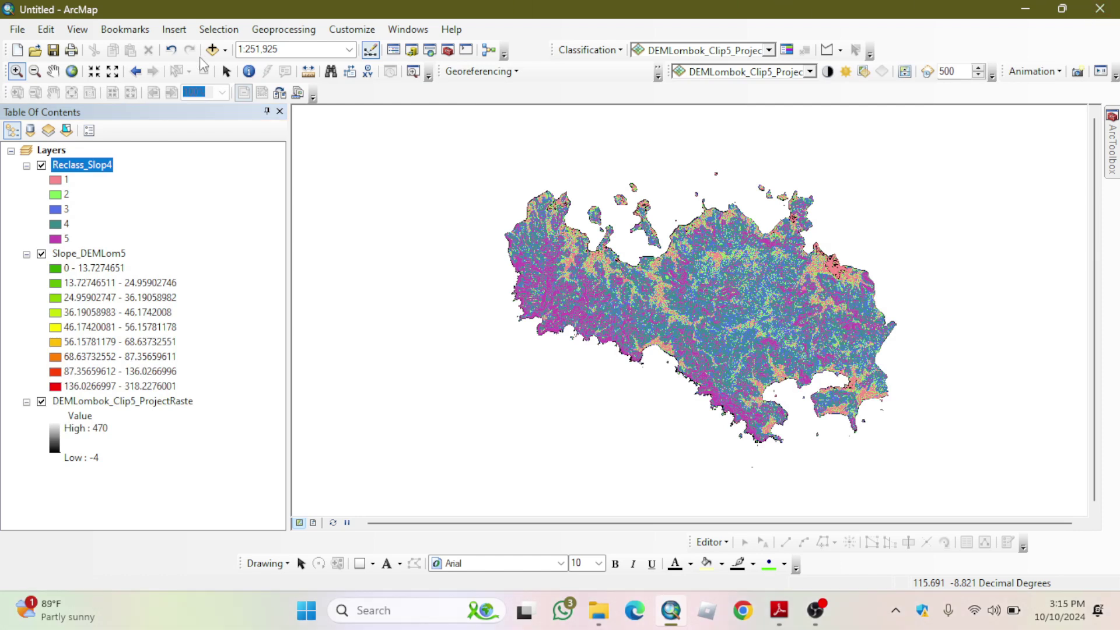
- Open the Raster to Polygon tool from the From Raster toolset of Conversion Tools
left_click(447, 51)
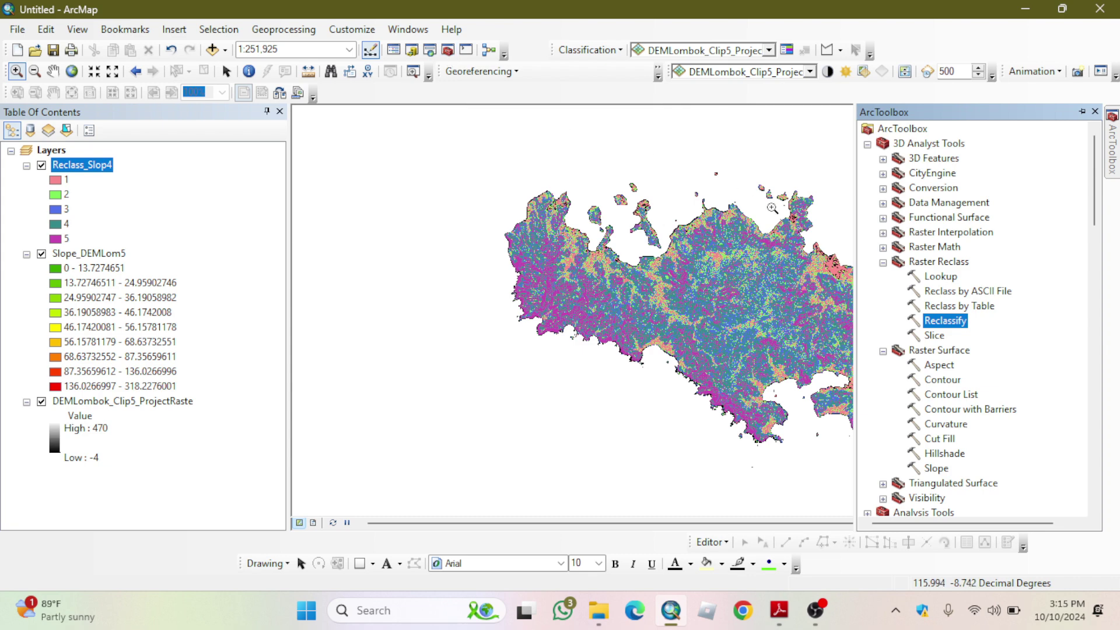
left_click(965, 291)
left_click(867, 143)
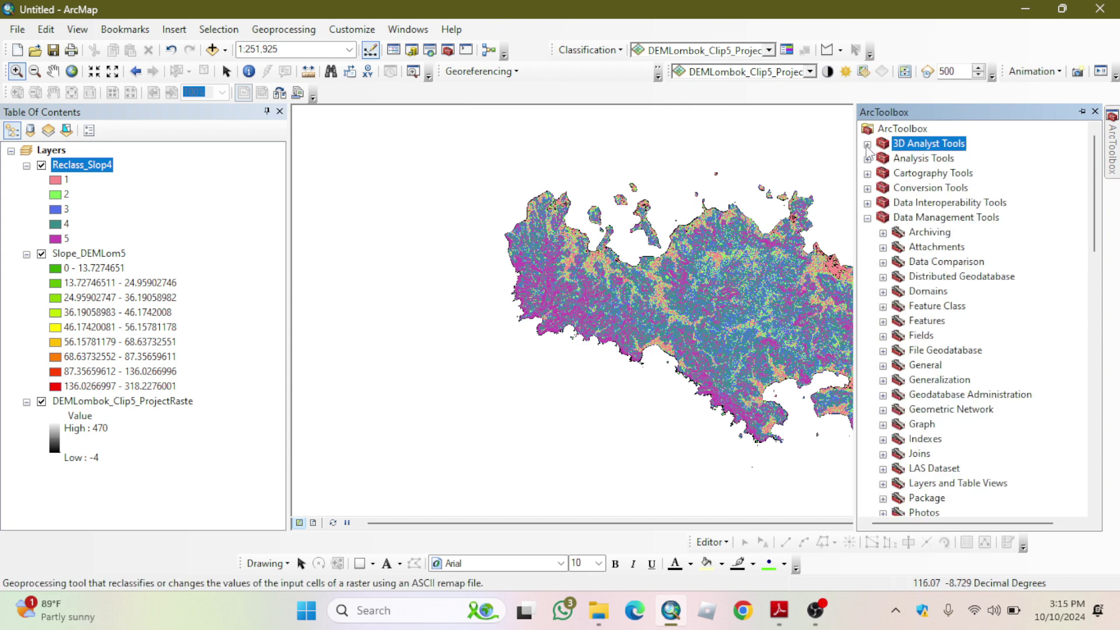
left_click(868, 218)
left_click(867, 188)
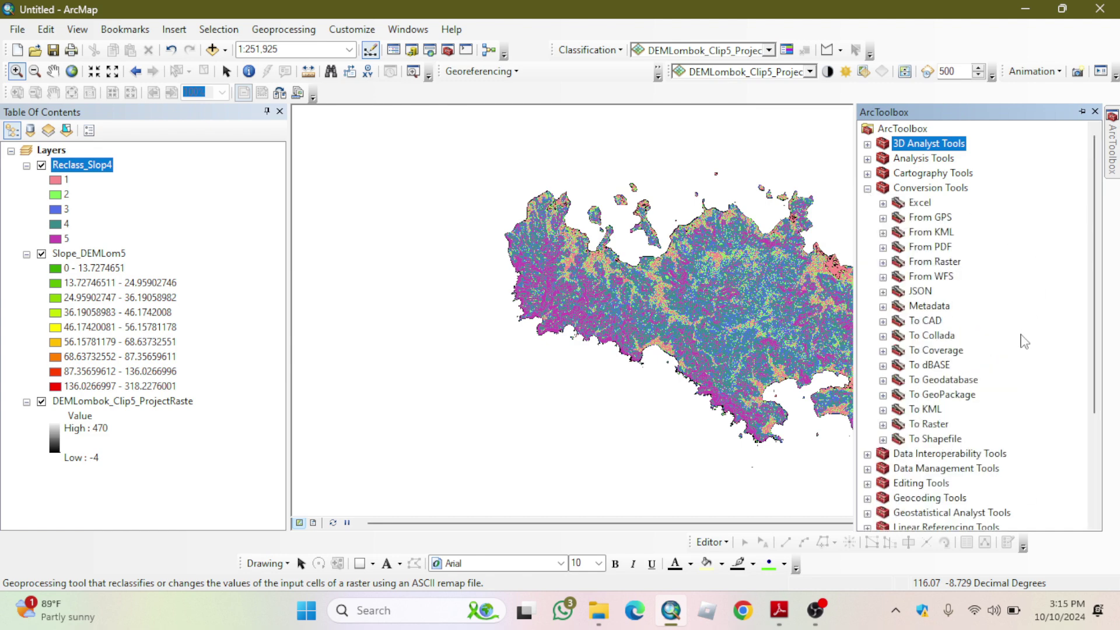
left_click(883, 262)
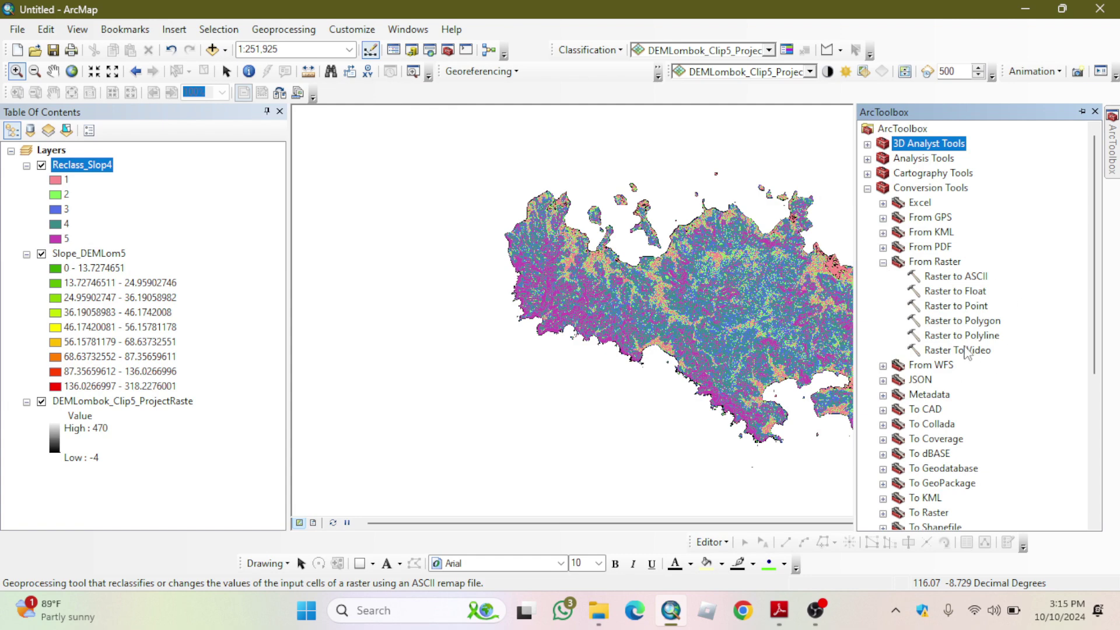
double_click(947, 322)
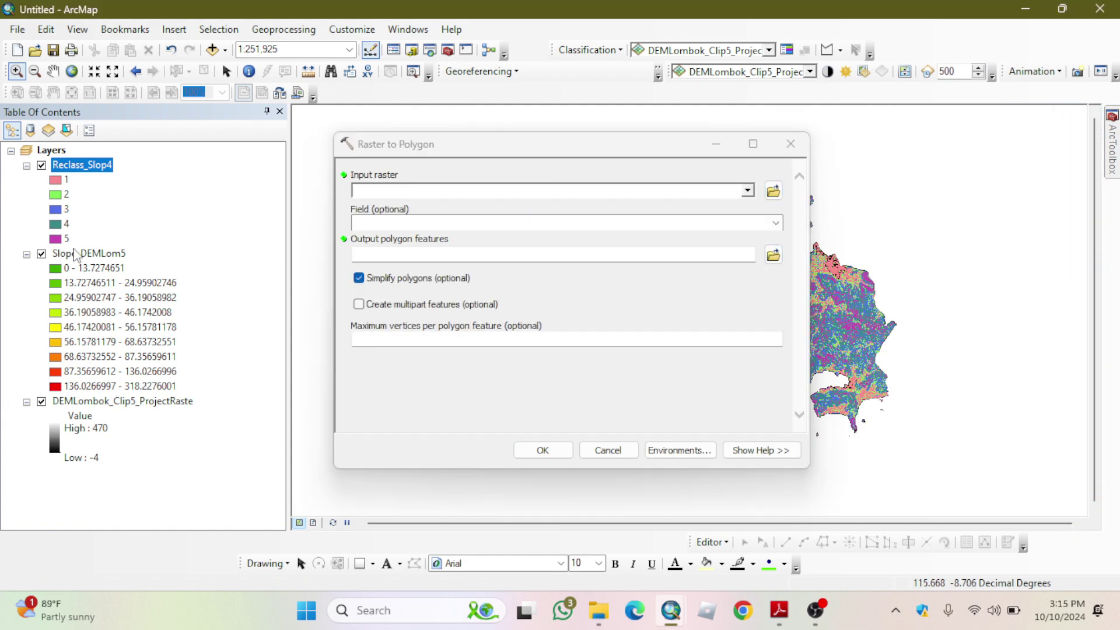
- Try to use the Slope_DEMLom5 layer as the input raster for the polygon conversion
left_click_drag(78, 254, 370, 195)
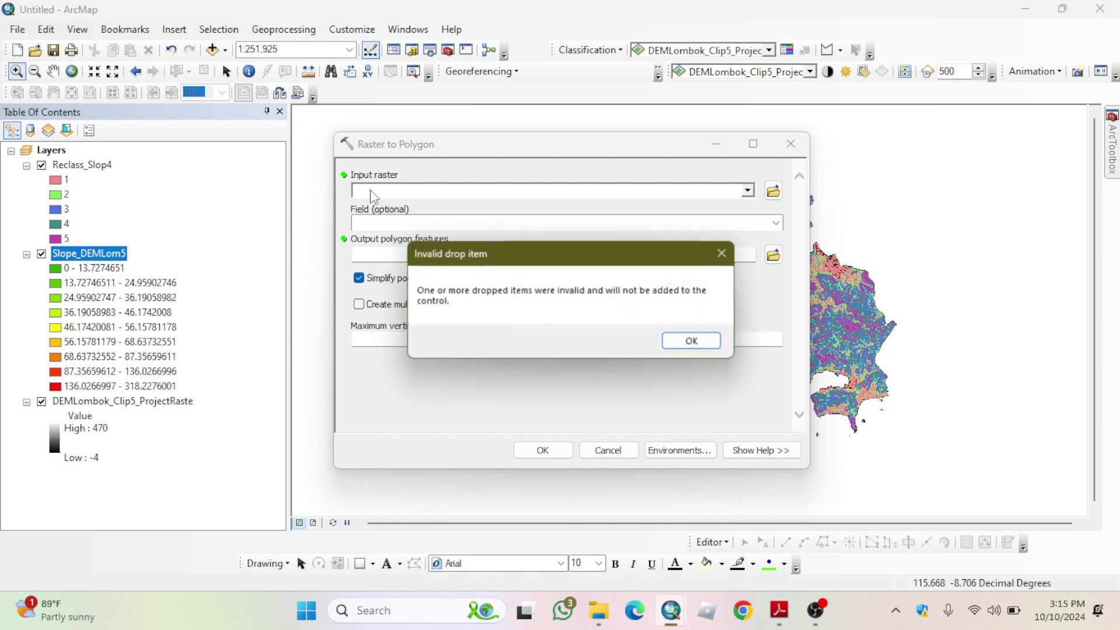
left_click(694, 342)
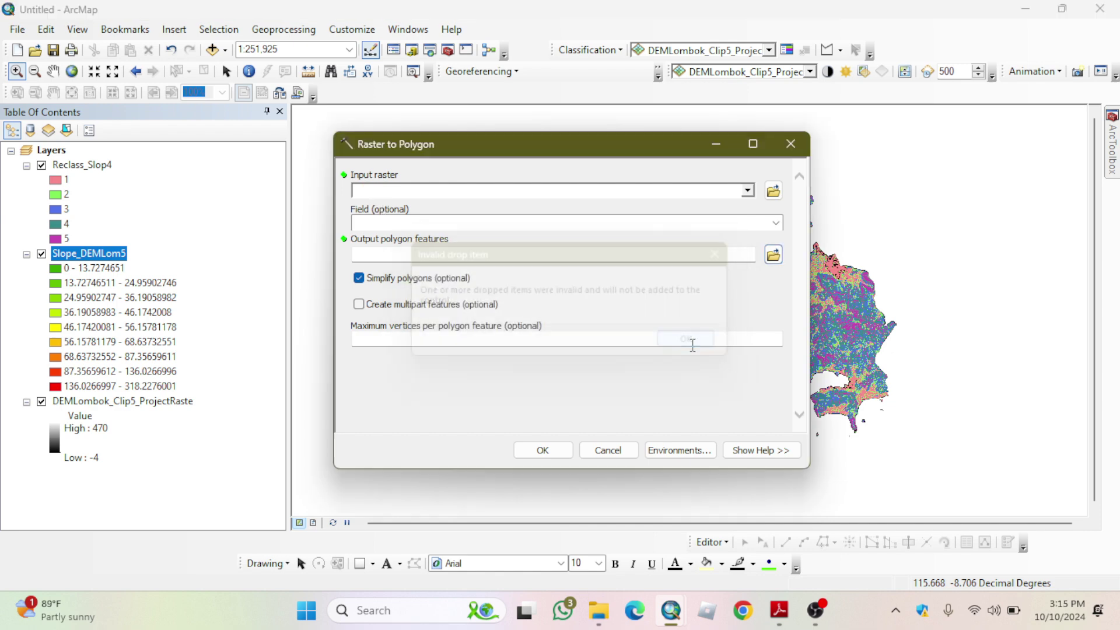
left_click_drag(100, 258, 418, 192)
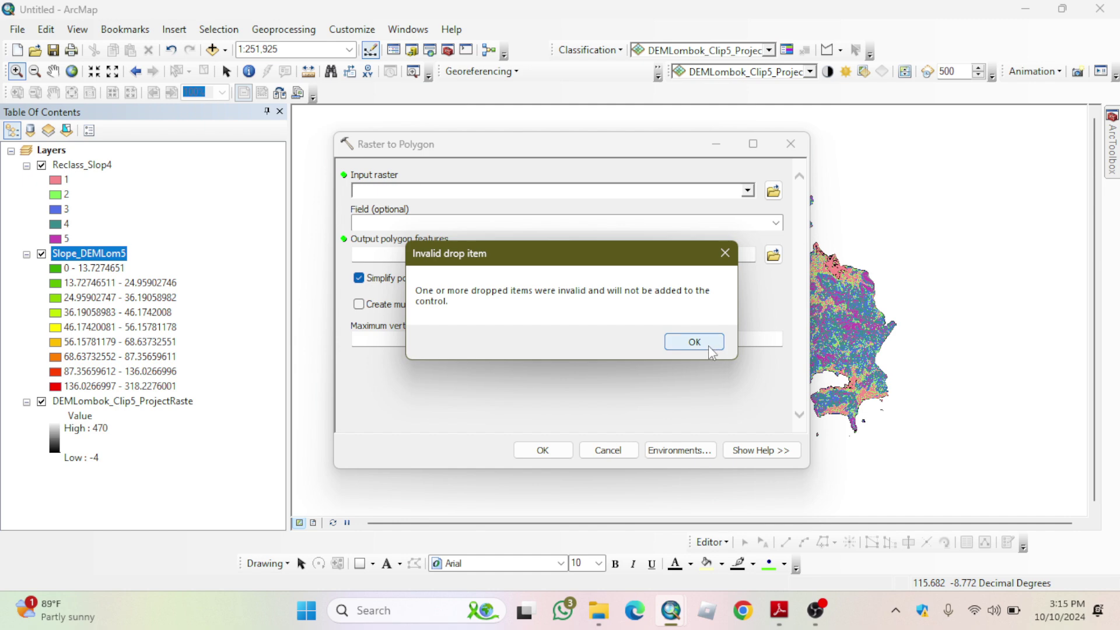
left_click(709, 348)
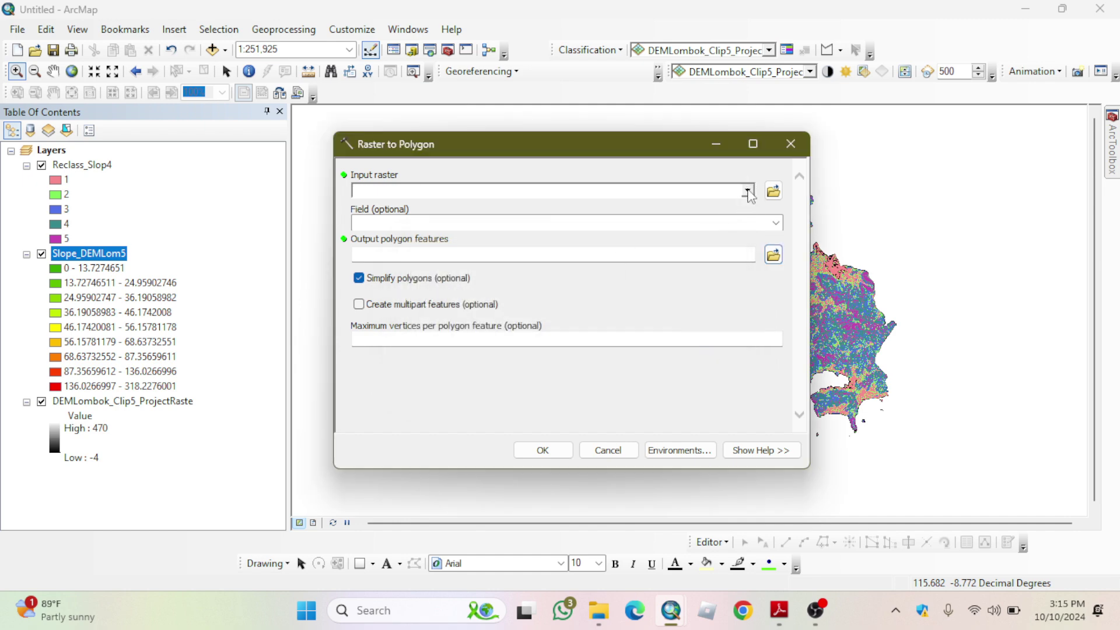
- Convert Reclass_Slop4 to simplified polygons by the Value field, keeping the default output
left_click(747, 191)
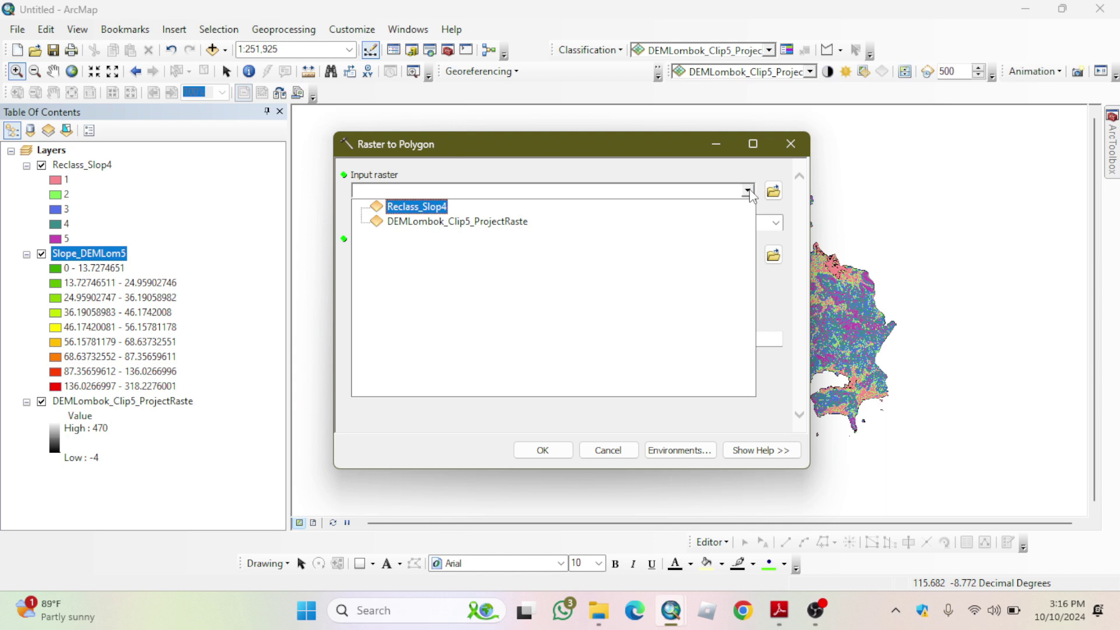
left_click(428, 208)
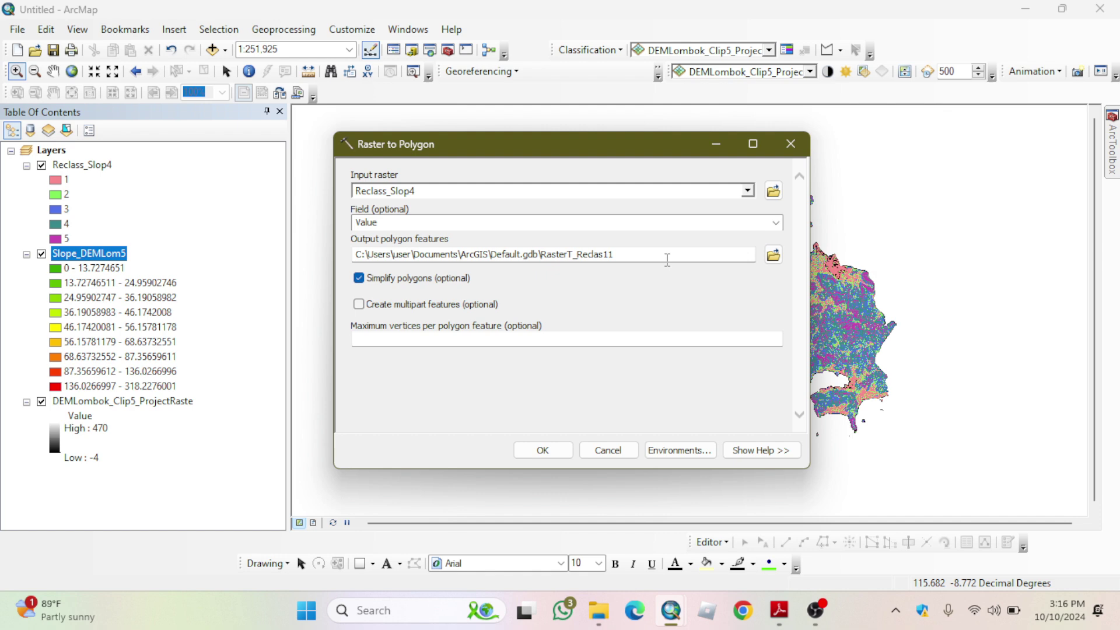
left_click(551, 450)
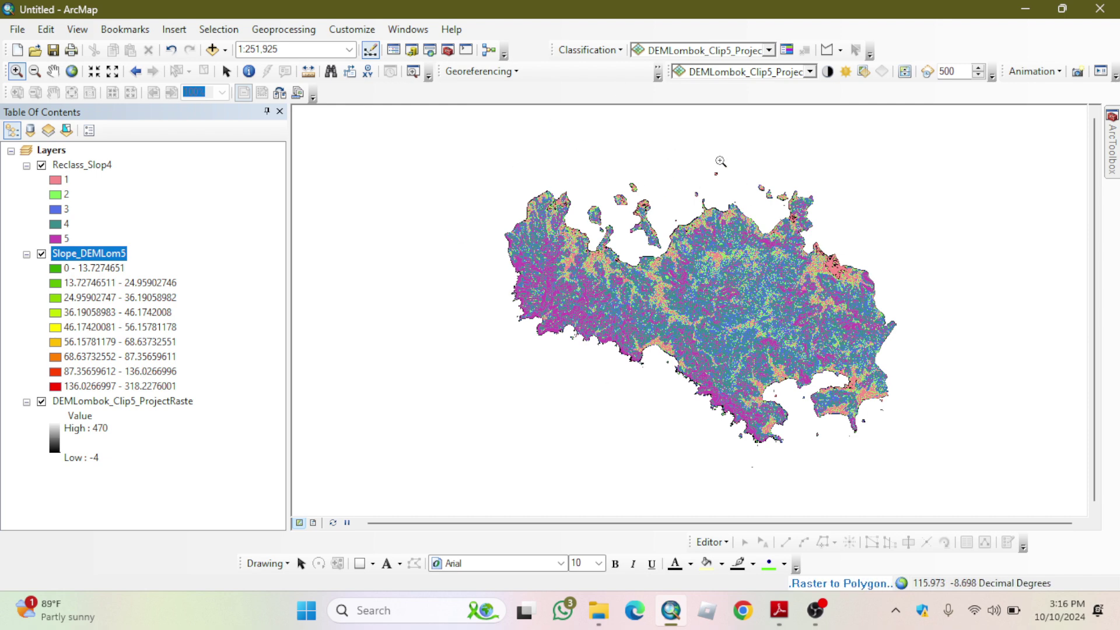
- Examine the converted slope polygons and their boundaries in the middle of the area at close and wider scales
left_click_drag(765, 264, 617, 323)
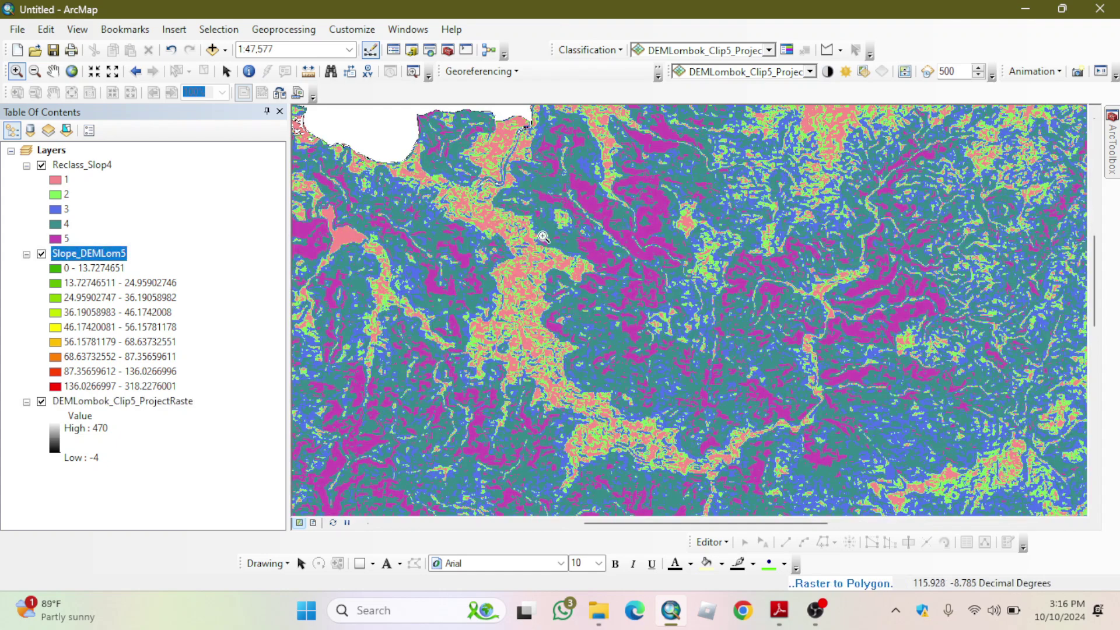
left_click_drag(424, 219, 576, 262)
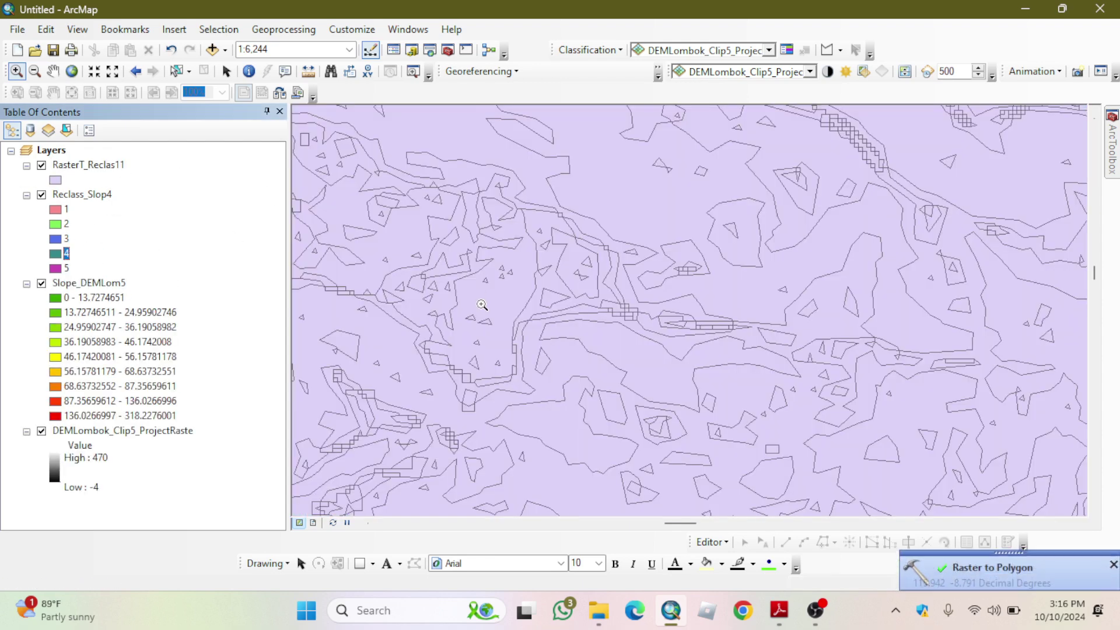
left_click_drag(488, 207, 634, 295)
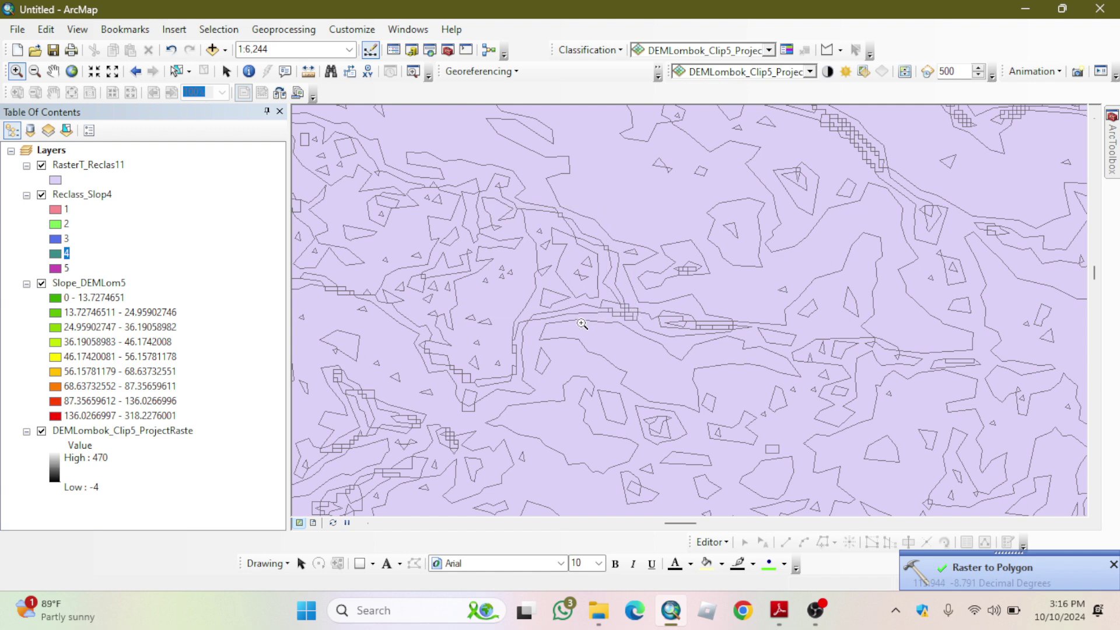
left_click(586, 283)
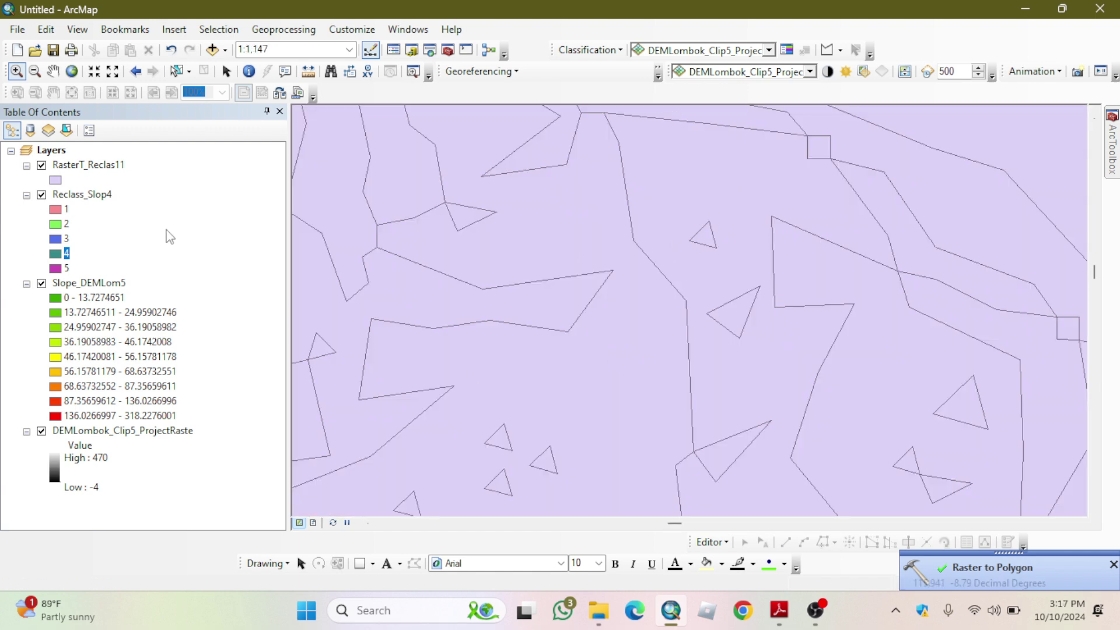
left_click(35, 73)
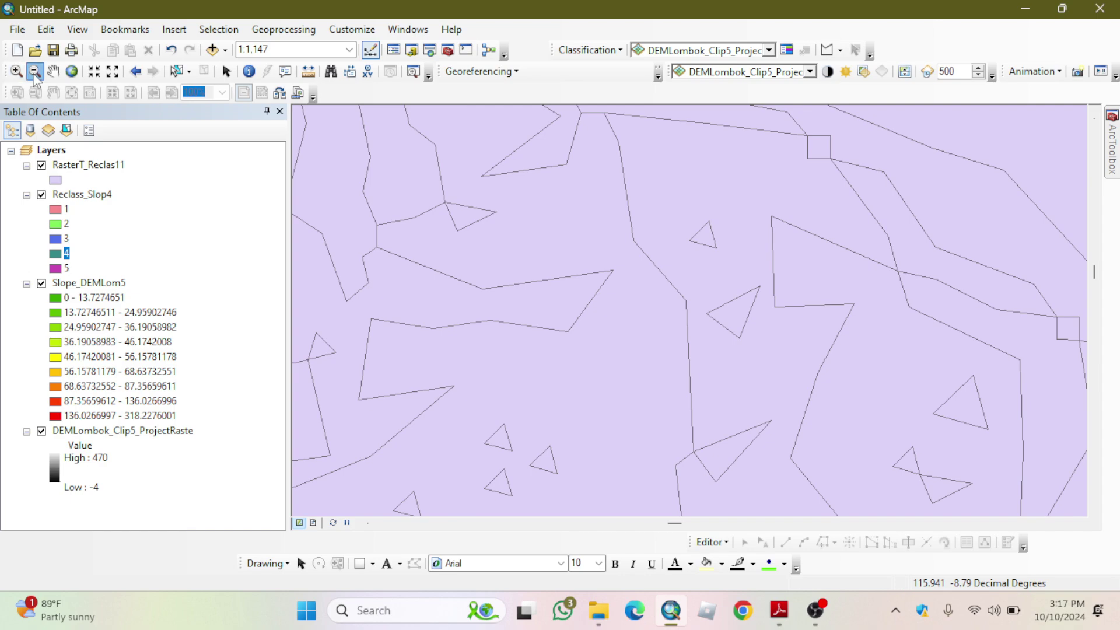
left_click_drag(415, 181, 671, 352)
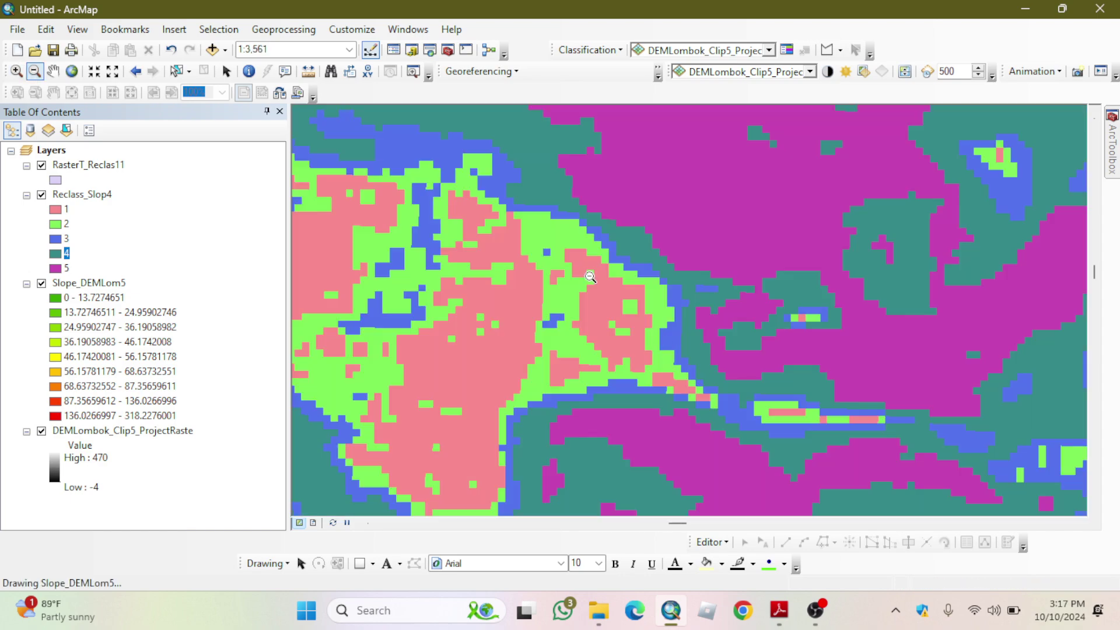
left_click(502, 220)
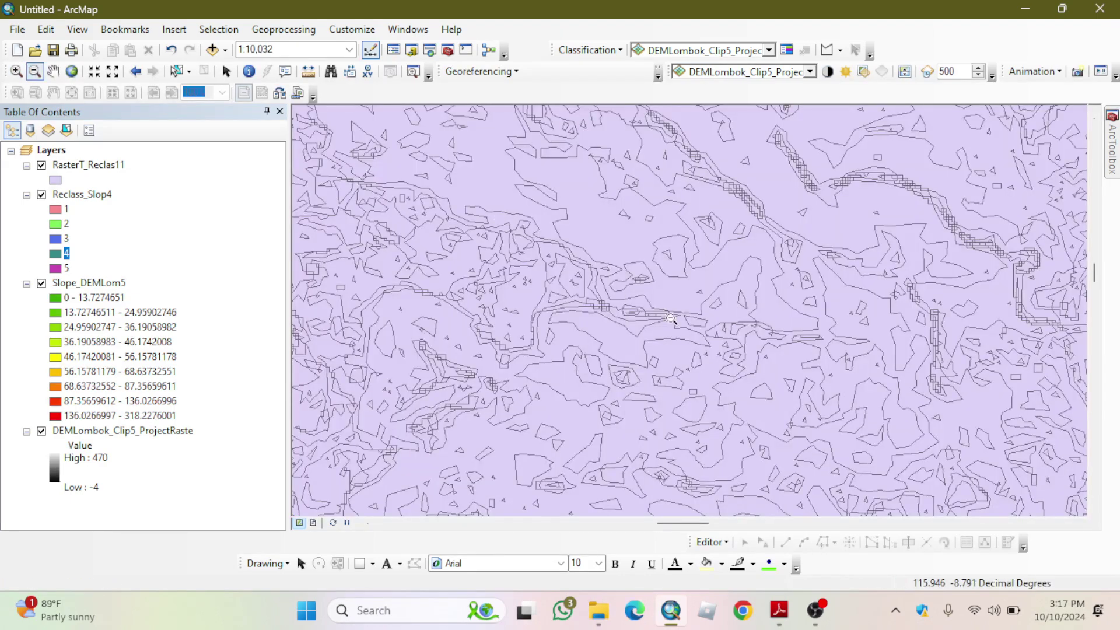
left_click(501, 222)
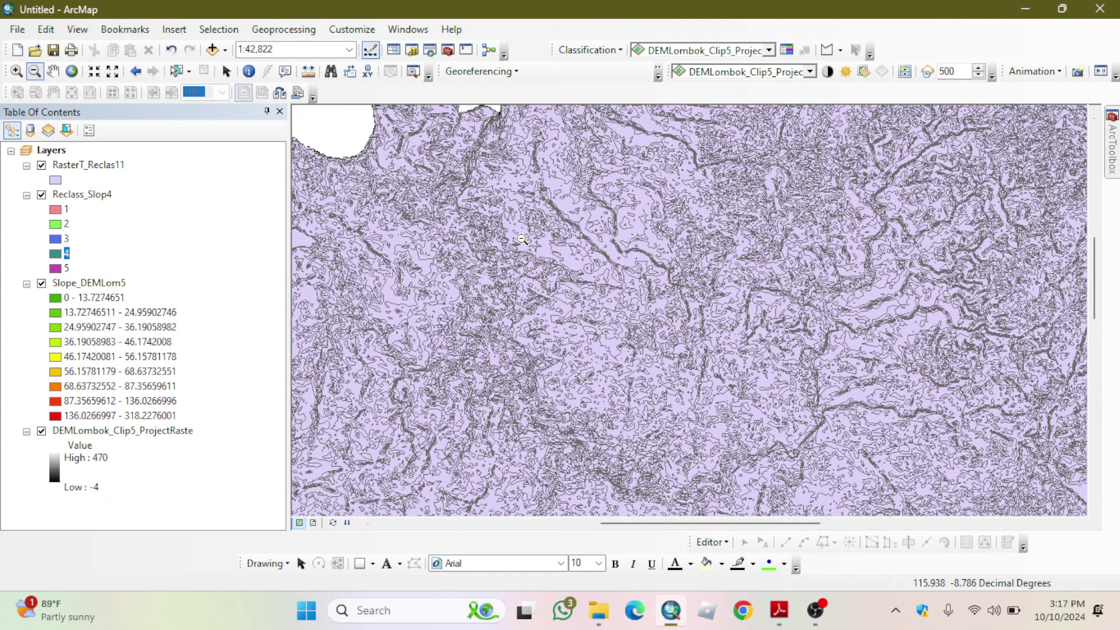
- Select the RasterT_Reclas11 polygons by attribute with the expression Shape_Area < 300000
right_click(87, 165)
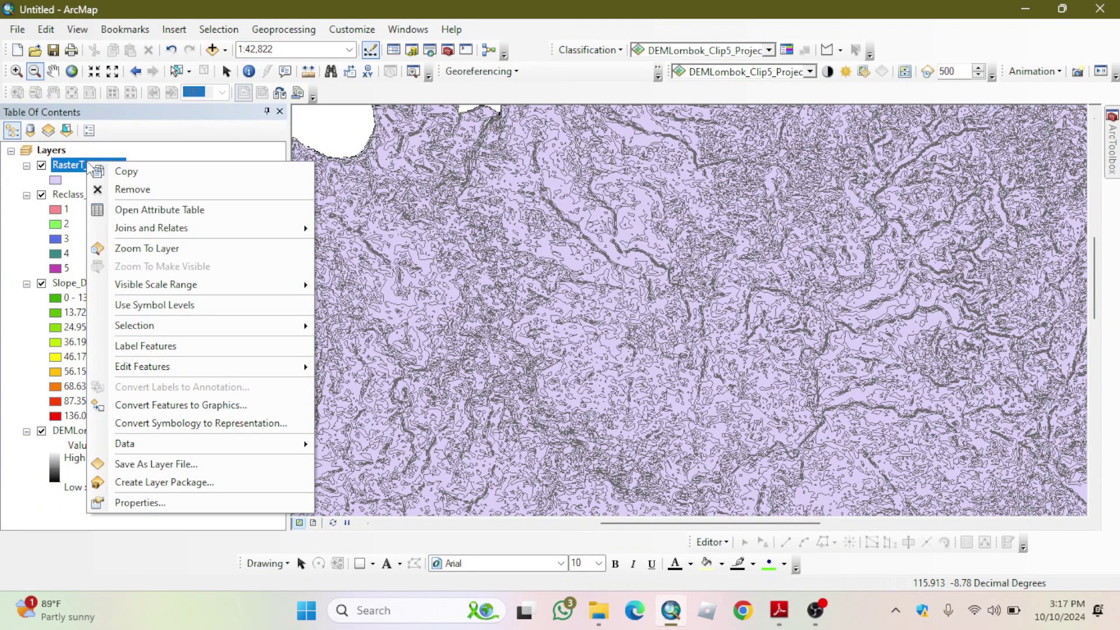
left_click(171, 214)
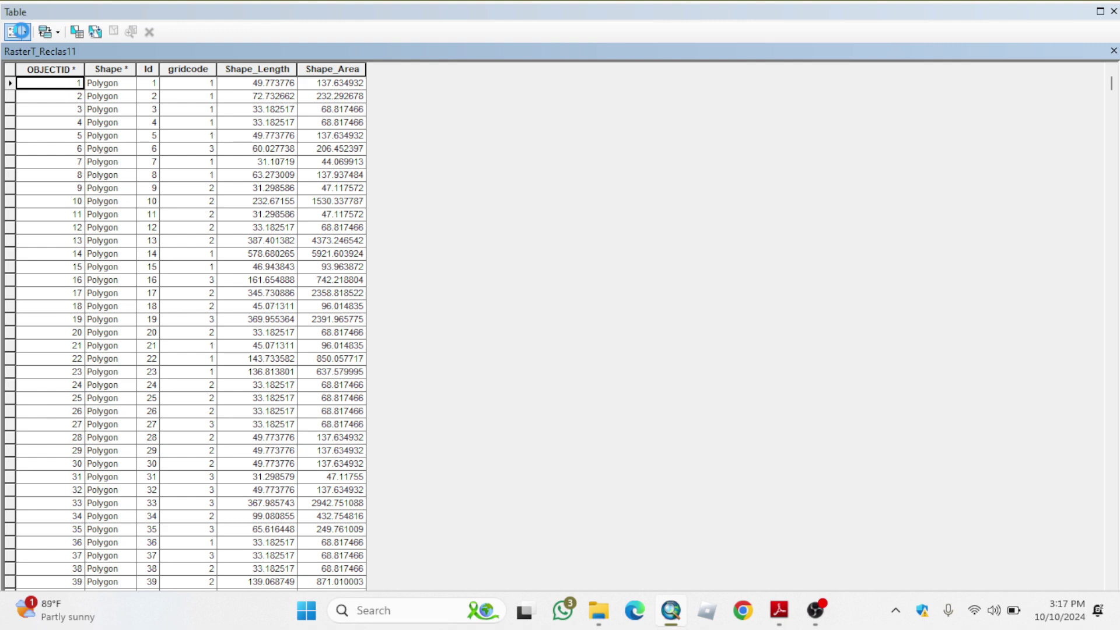
left_click(19, 30)
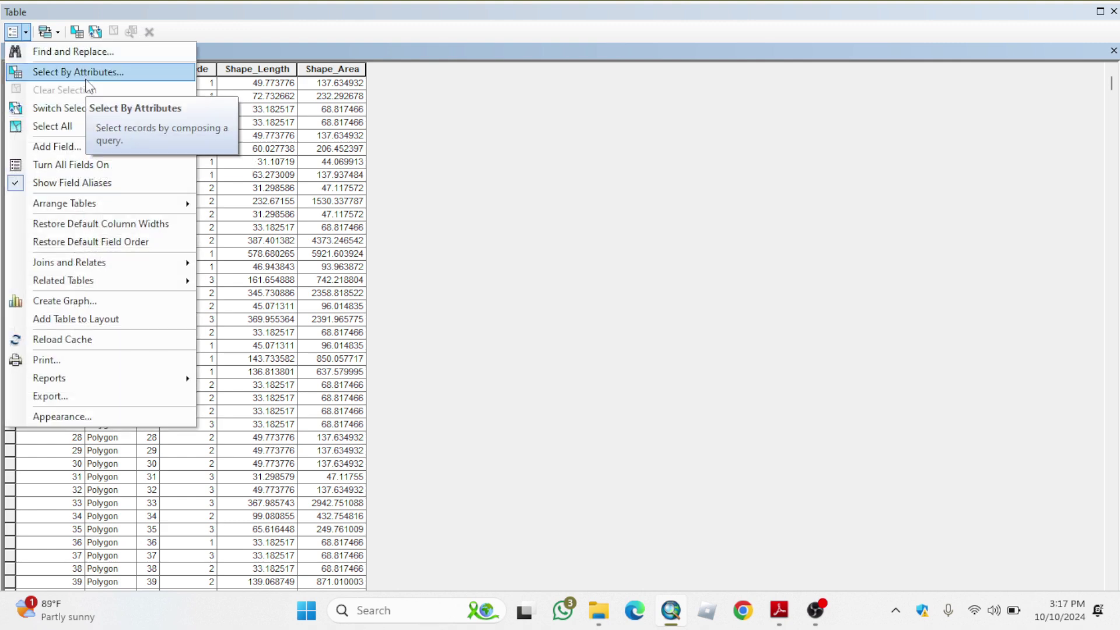
left_click(87, 72)
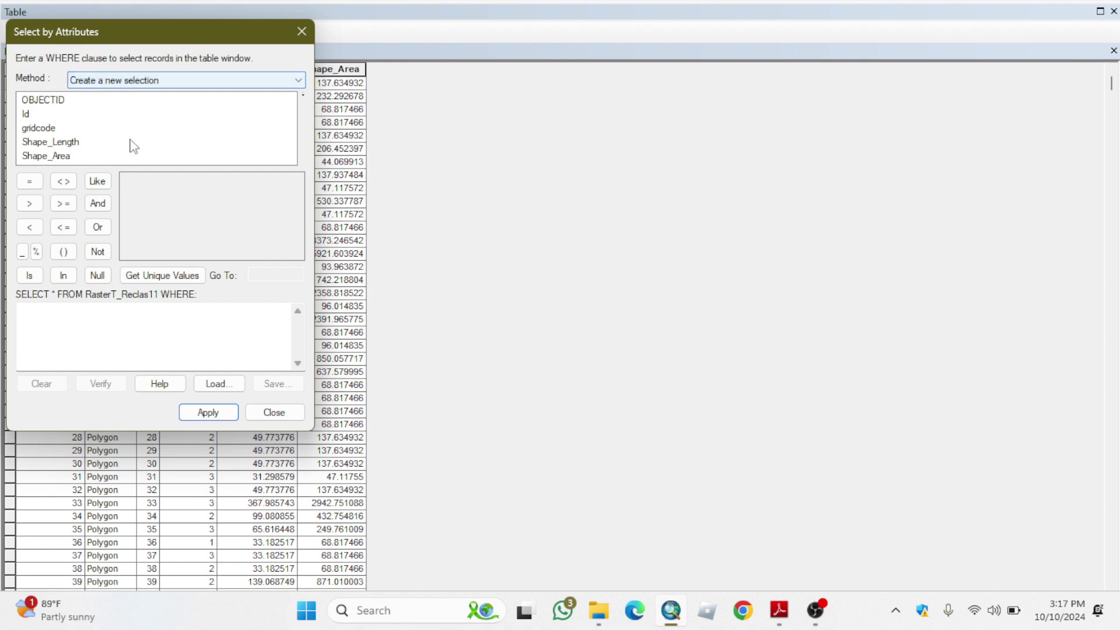
double_click(52, 156)
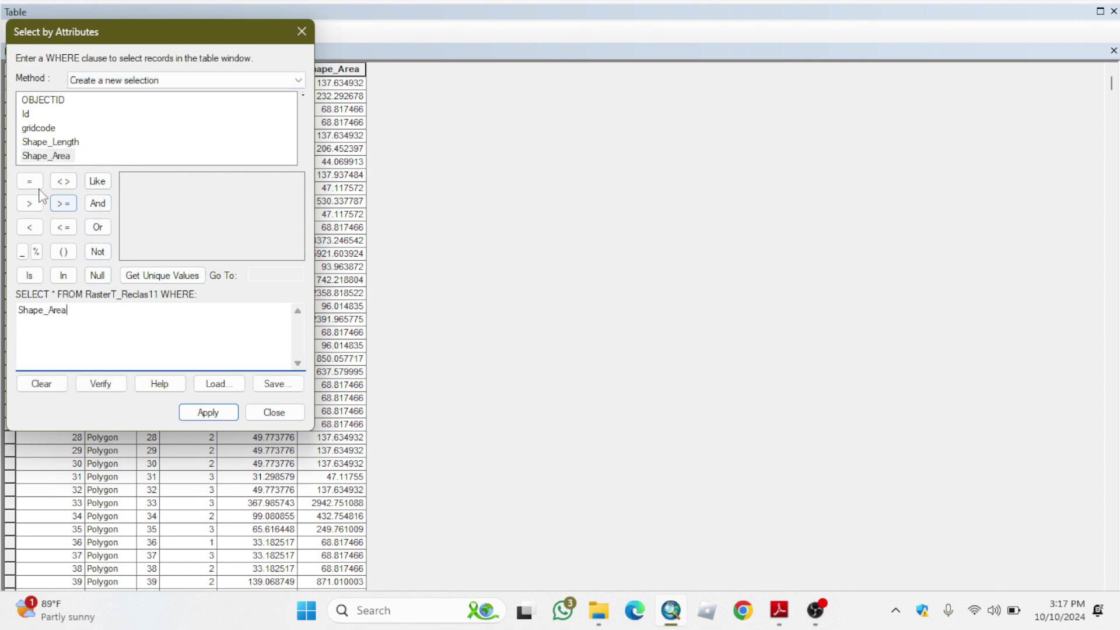
left_click(39, 227)
type("300000")
left_click(76, 309)
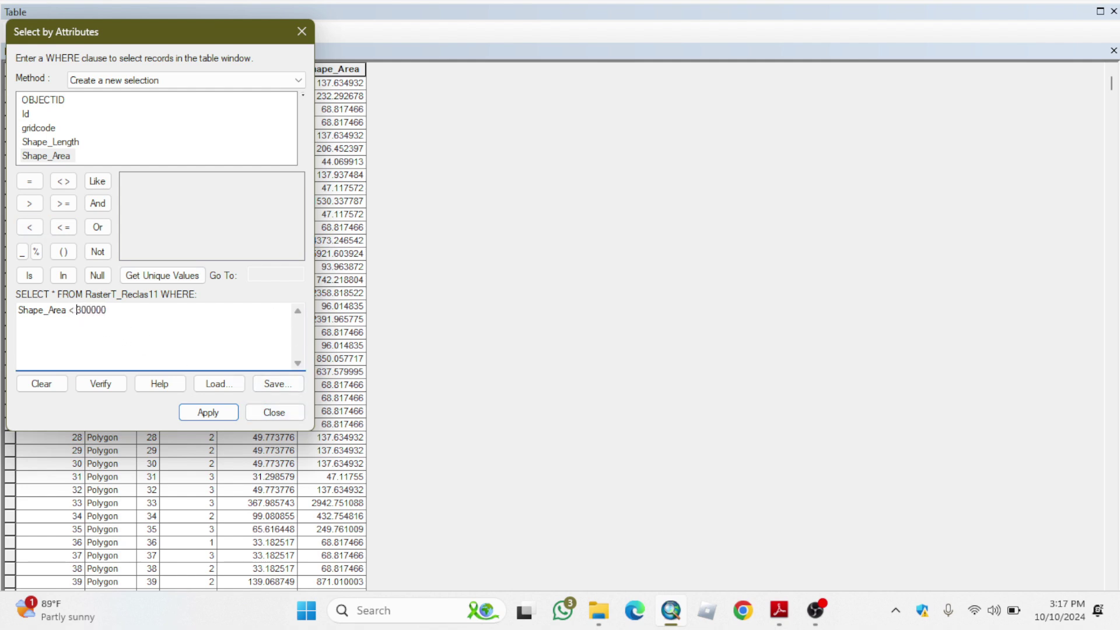
left_click(93, 311)
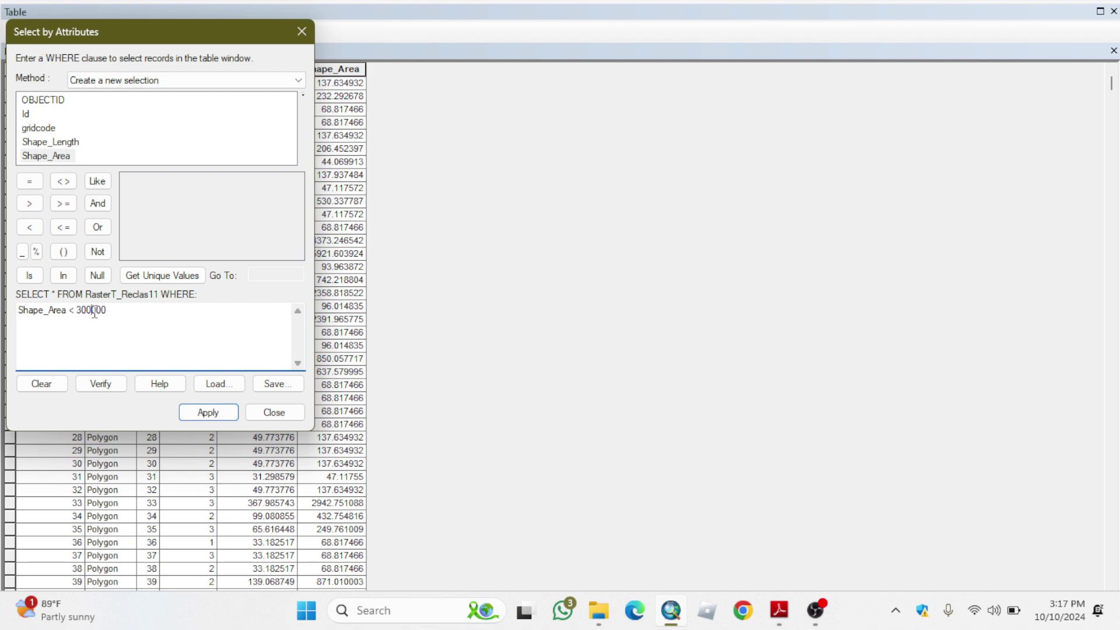
left_click(221, 412)
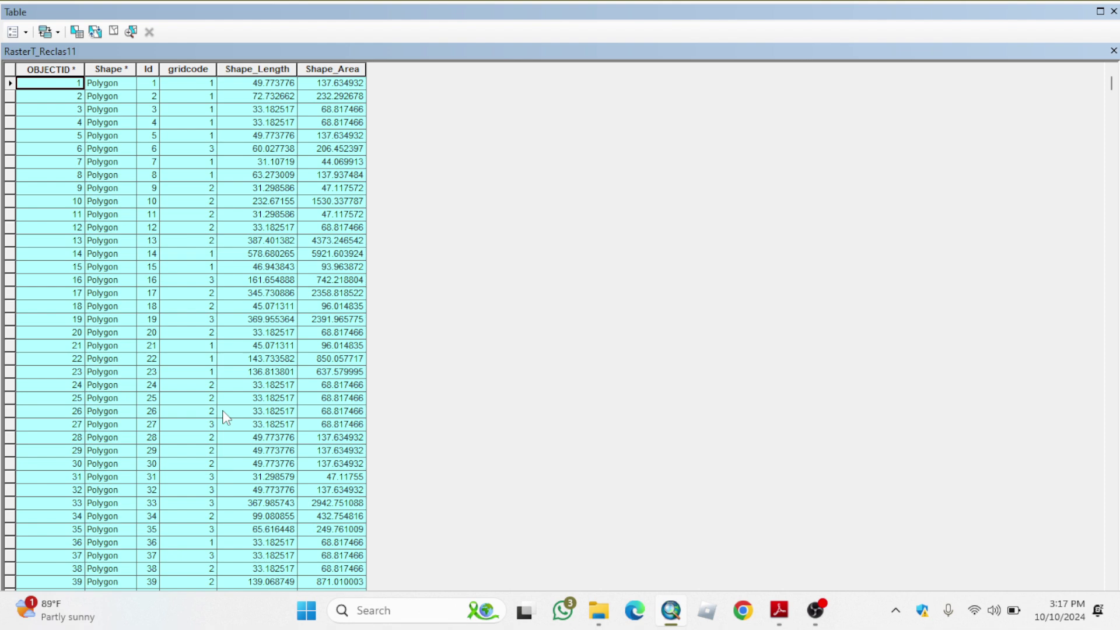
- Review the selected records in the RasterT_Reclas11 table and view the selection across the layer's full extent
scroll(227, 417, "down", 20)
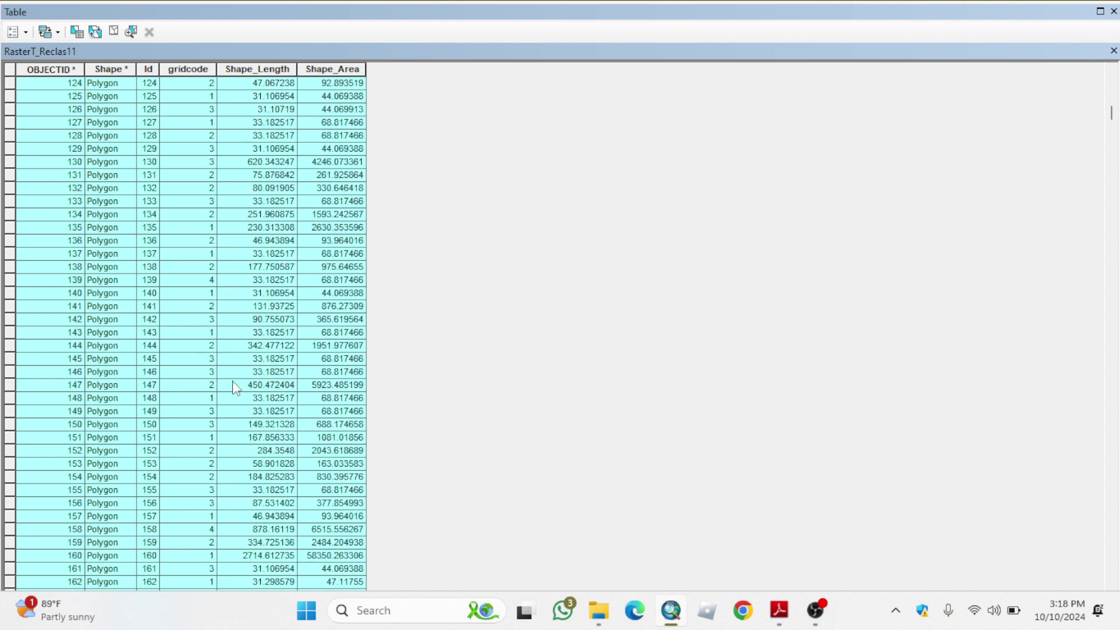
scroll(235, 388, "down", 20)
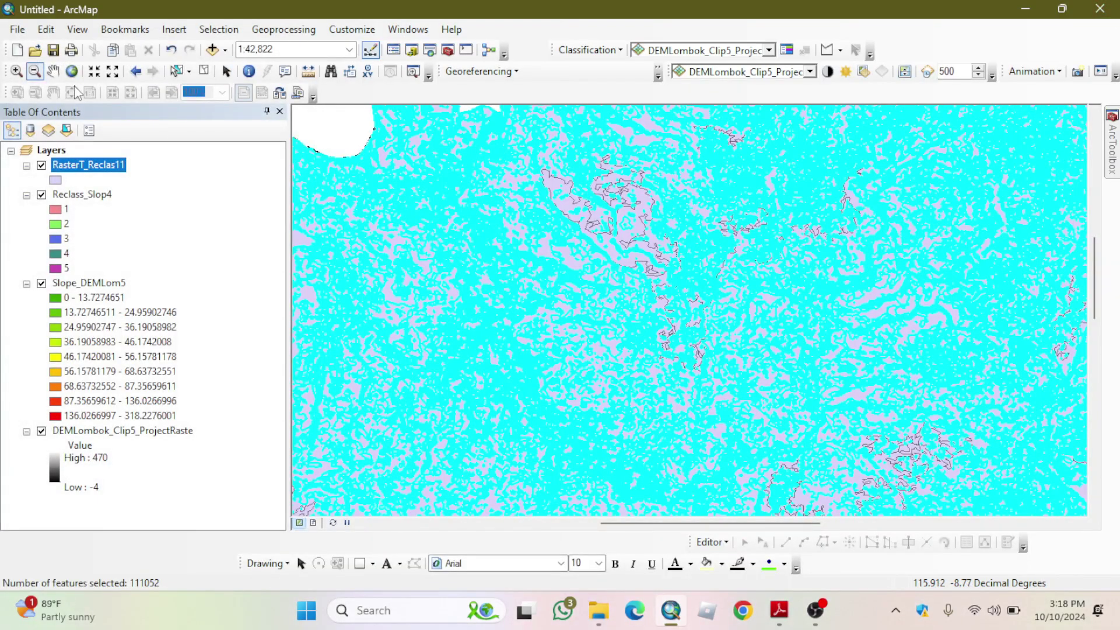
right_click(93, 164)
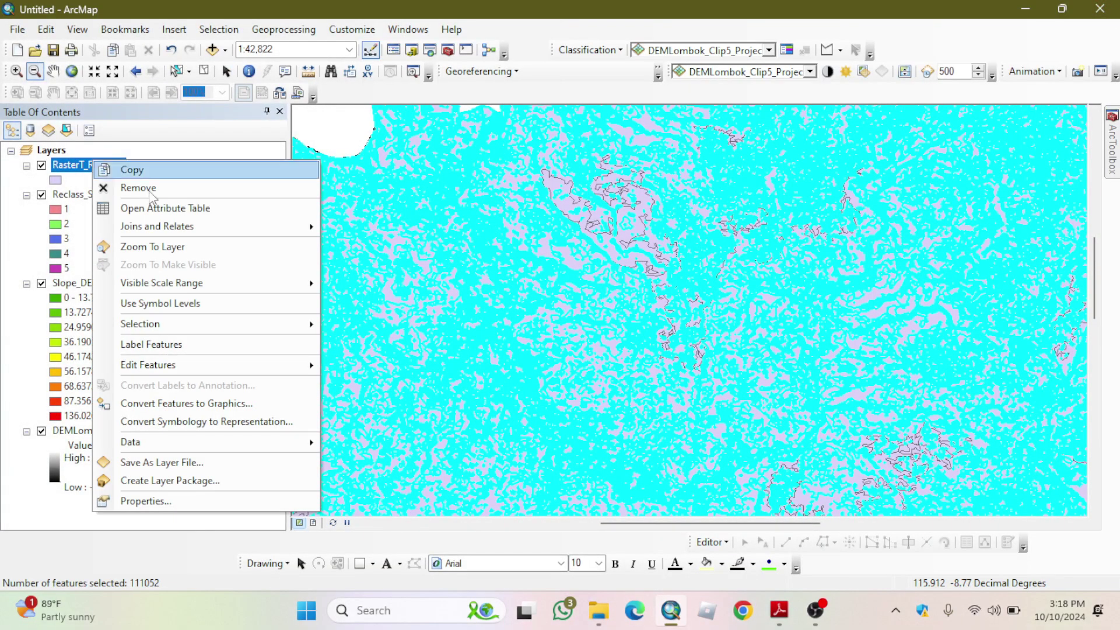
left_click(196, 248)
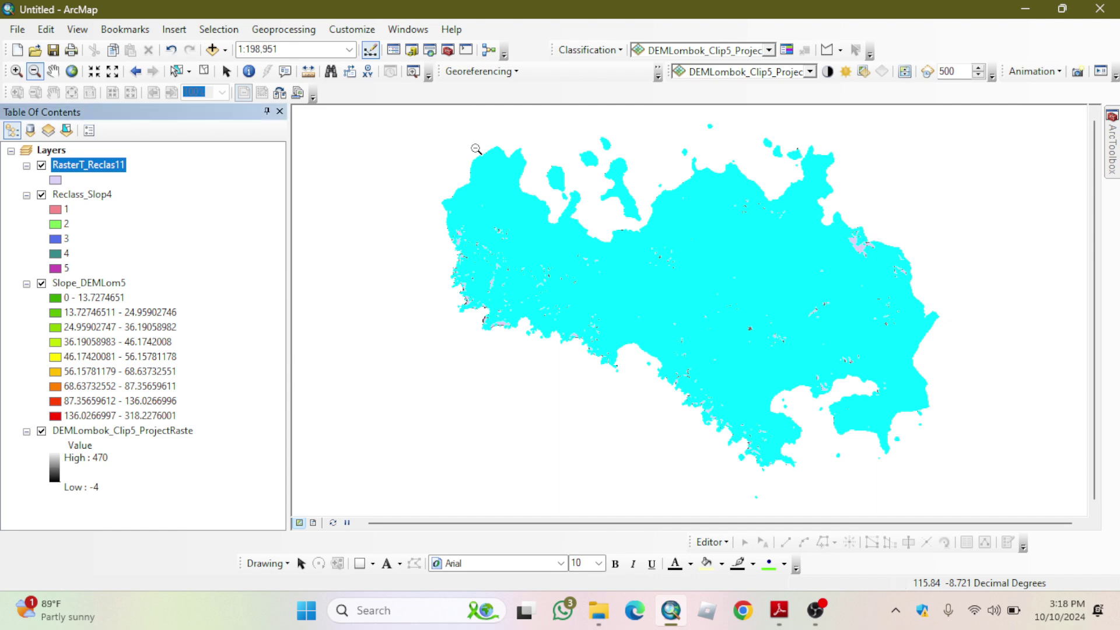
- Run the Eliminate tool from the Generalization toolset on RasterT_Reclas11, eliminating polygons by border and keeping the default output
left_click(448, 50)
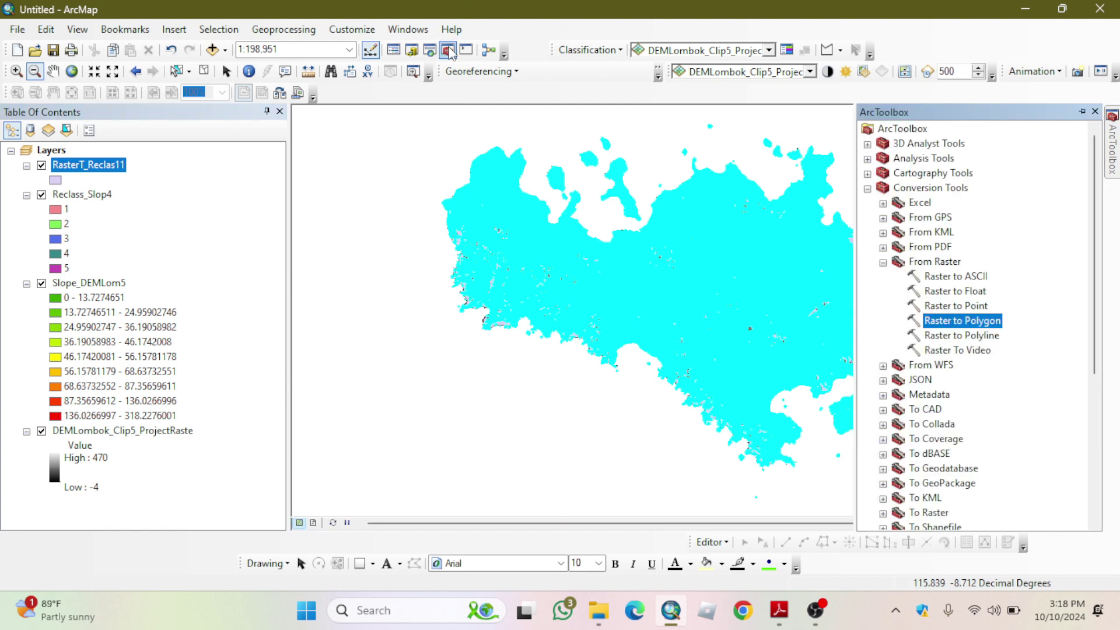
left_click(867, 189)
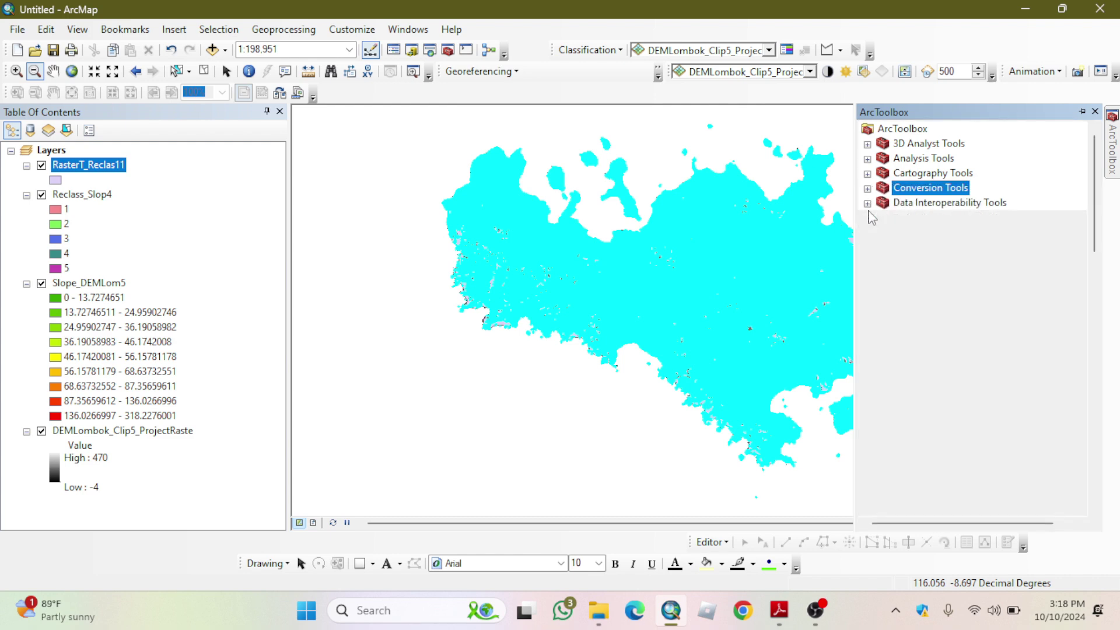
left_click(884, 441)
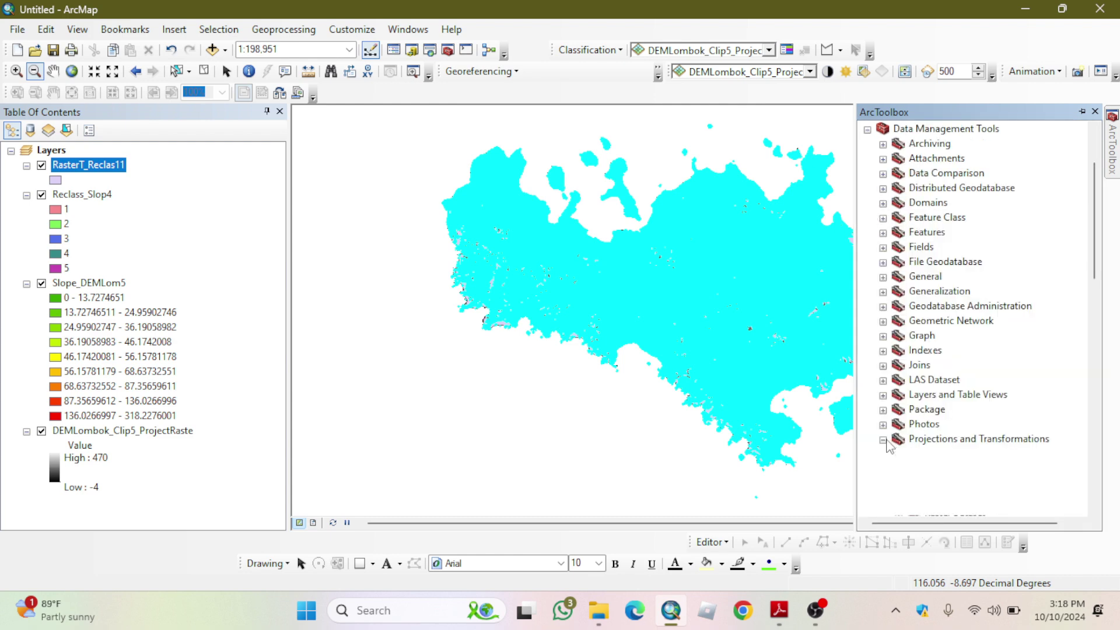
left_click(883, 454)
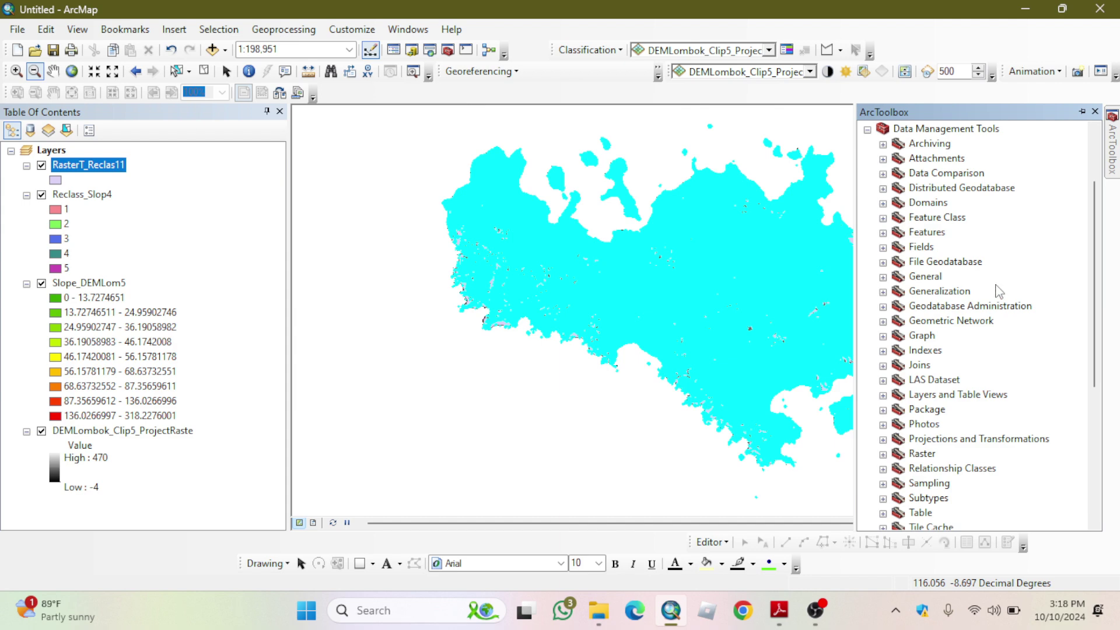
left_click(883, 292)
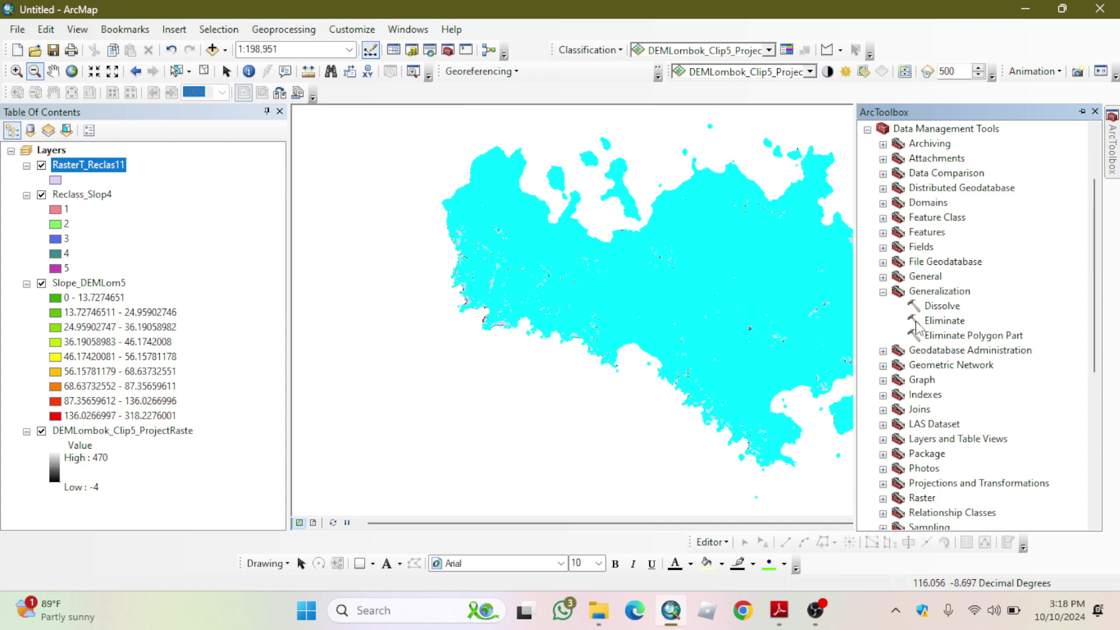
double_click(945, 321)
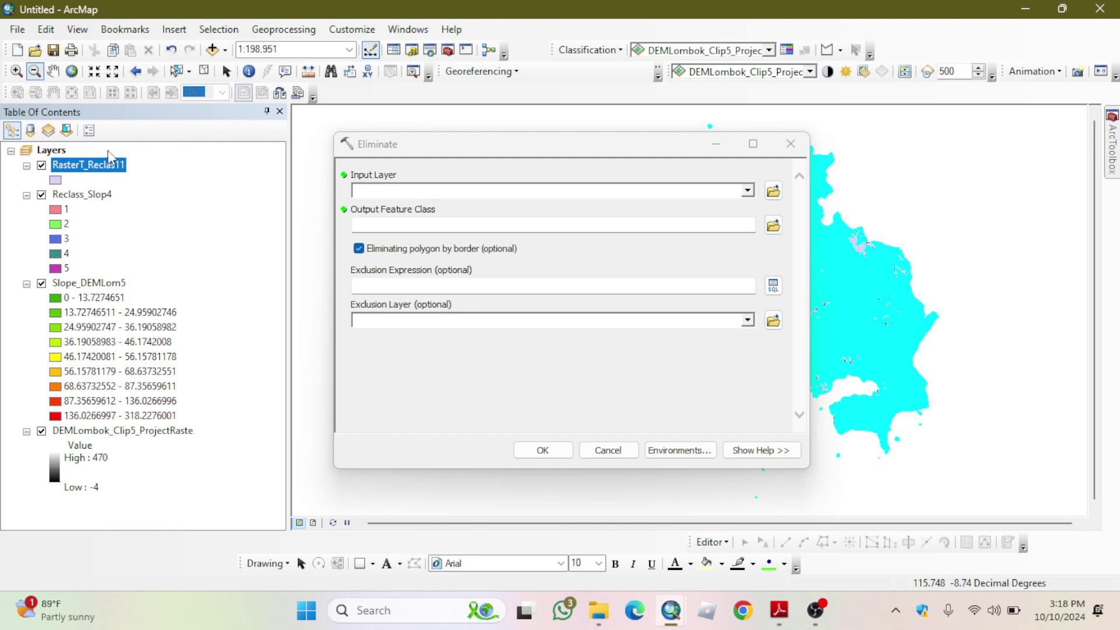
left_click_drag(107, 169, 369, 191)
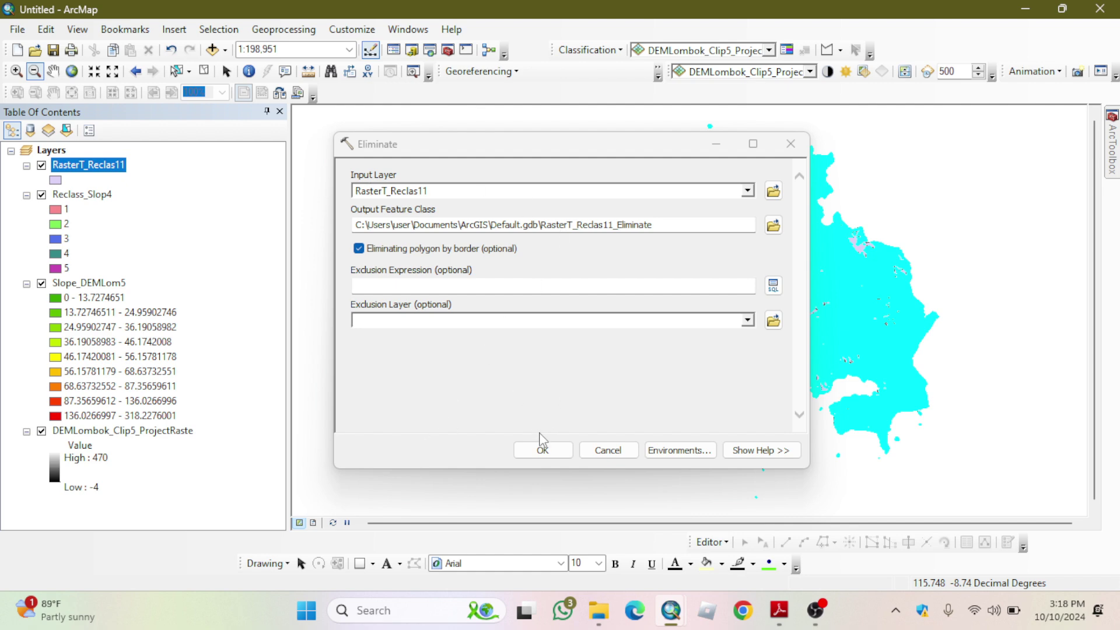
left_click(541, 448)
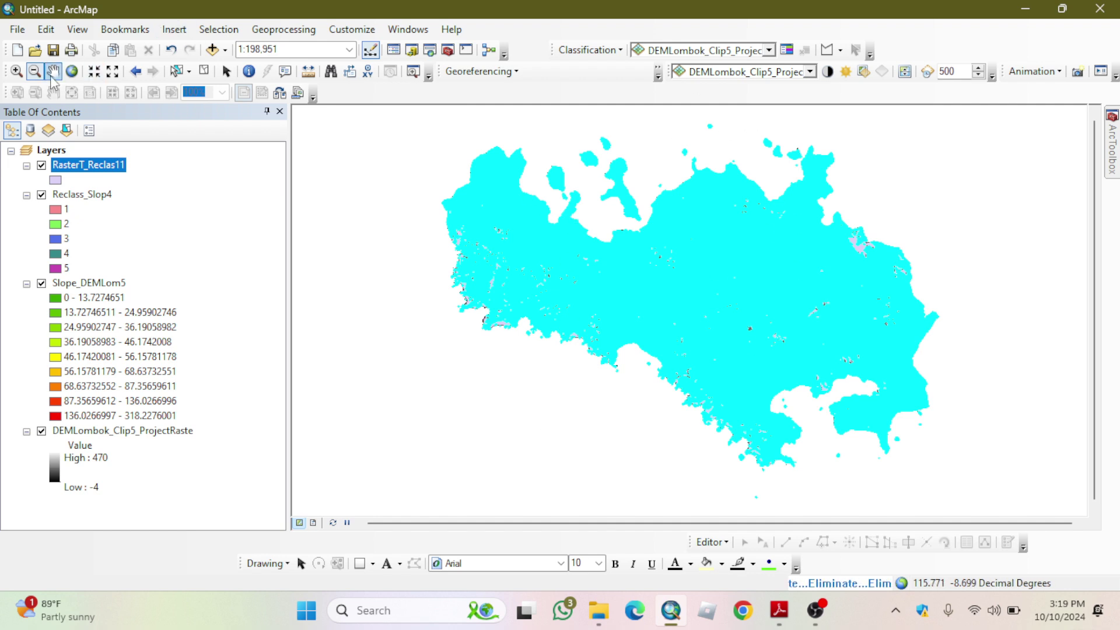
- Examine the selected small polygons and their outlines in the western part of the area at close scale
left_click(16, 70)
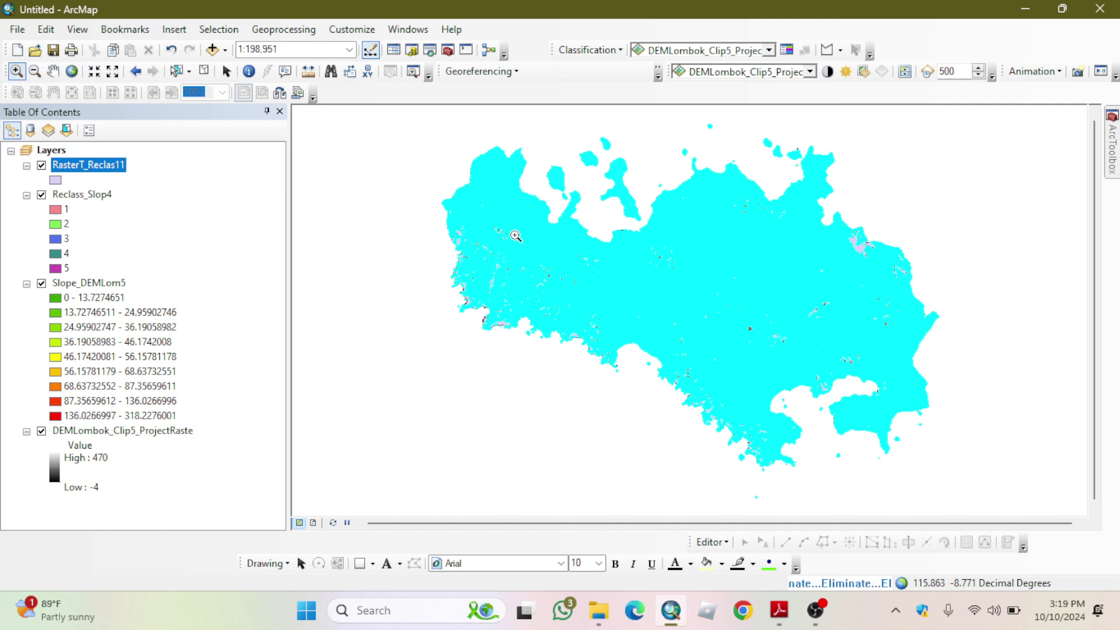
left_click_drag(516, 236, 559, 272)
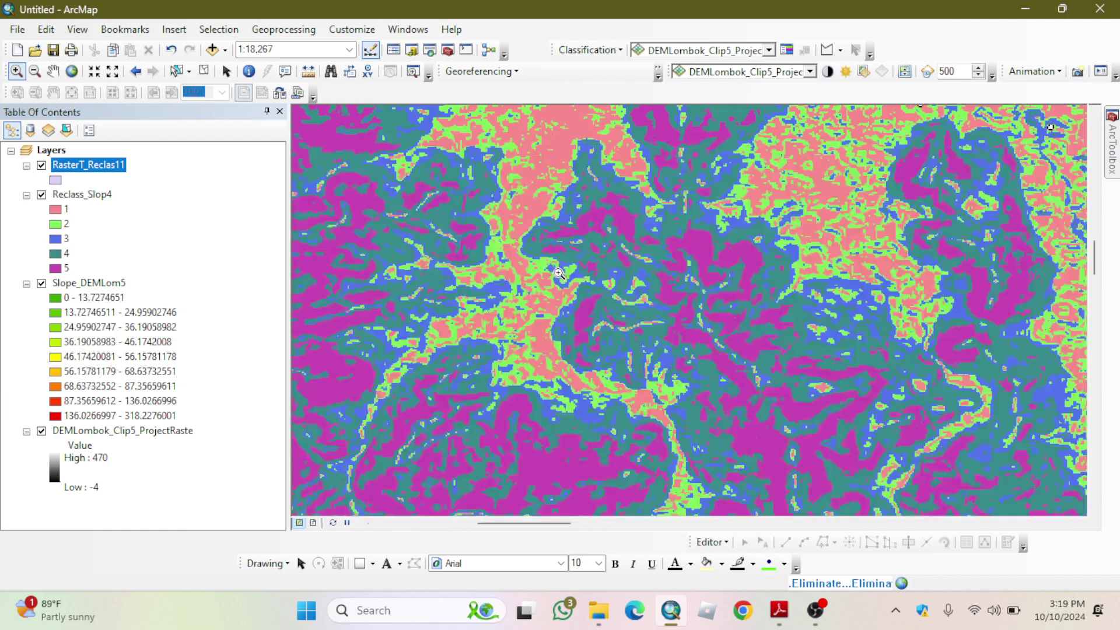
left_click(558, 272)
left_click(606, 334)
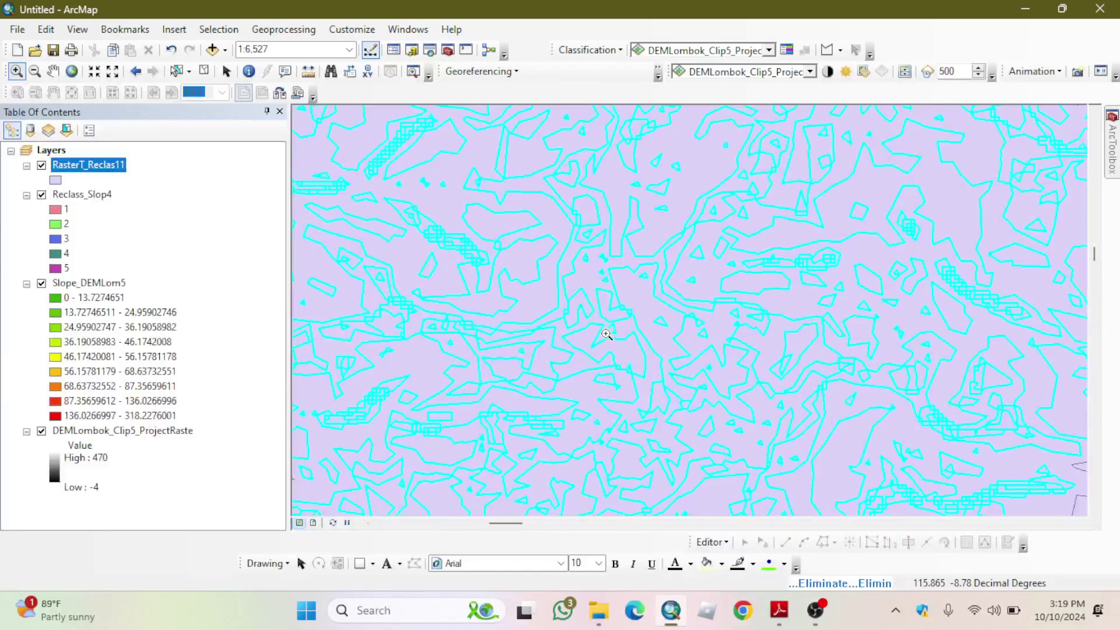
left_click_drag(586, 231, 697, 322)
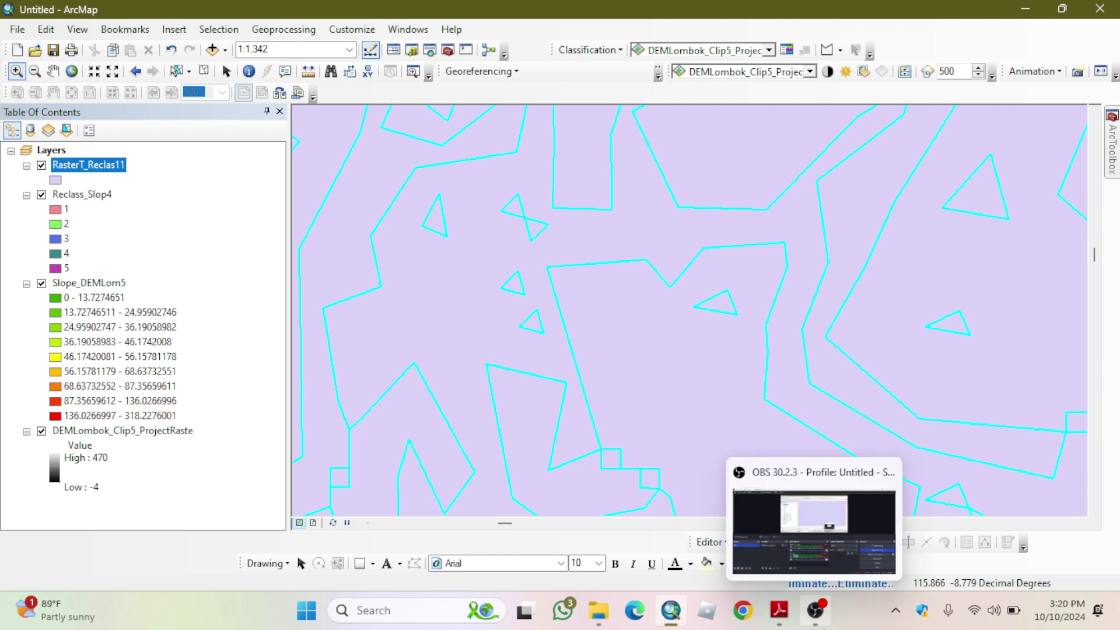
left_click(823, 626)
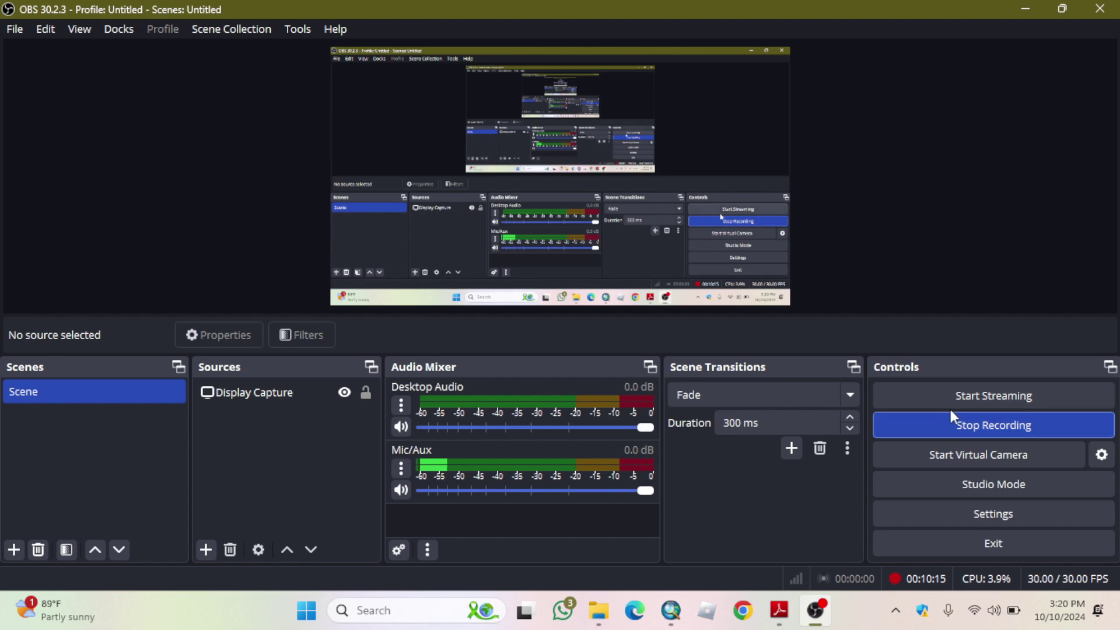
left_click(947, 426)
left_click(949, 422)
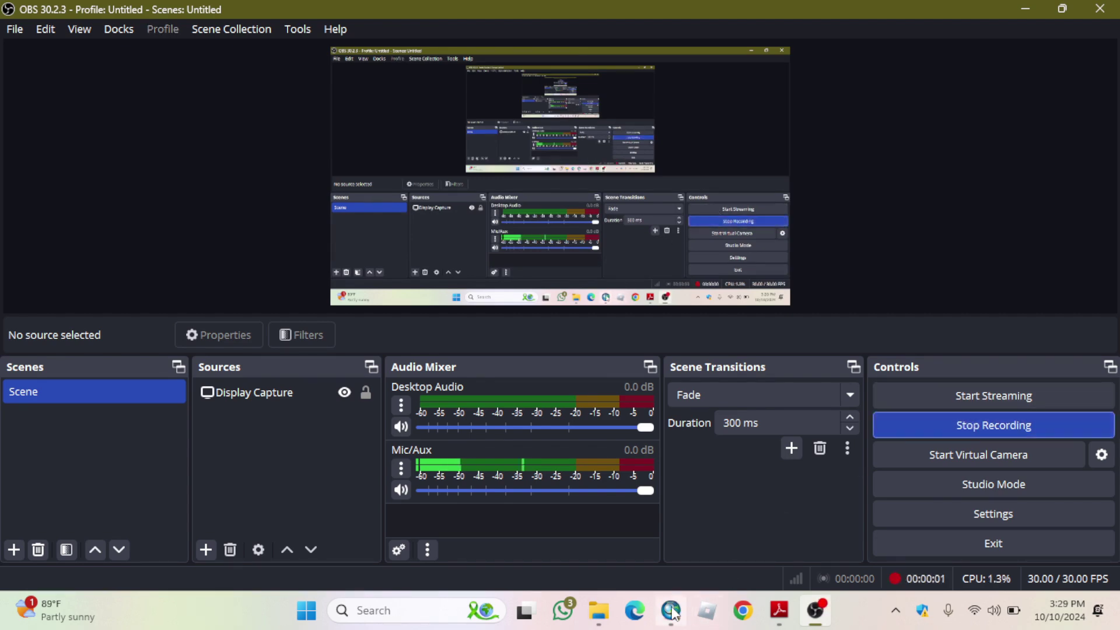
left_click(672, 610)
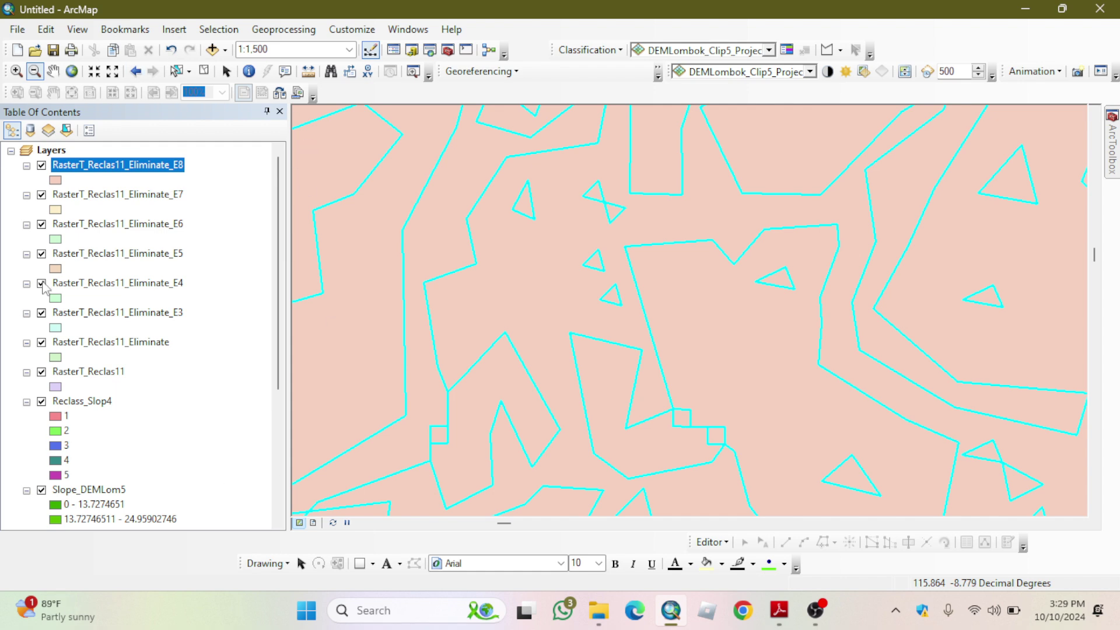
- Examine the attribute table of RasterT_Reclas11_Eliminate_E8 down to its last records, and close it
right_click(120, 168)
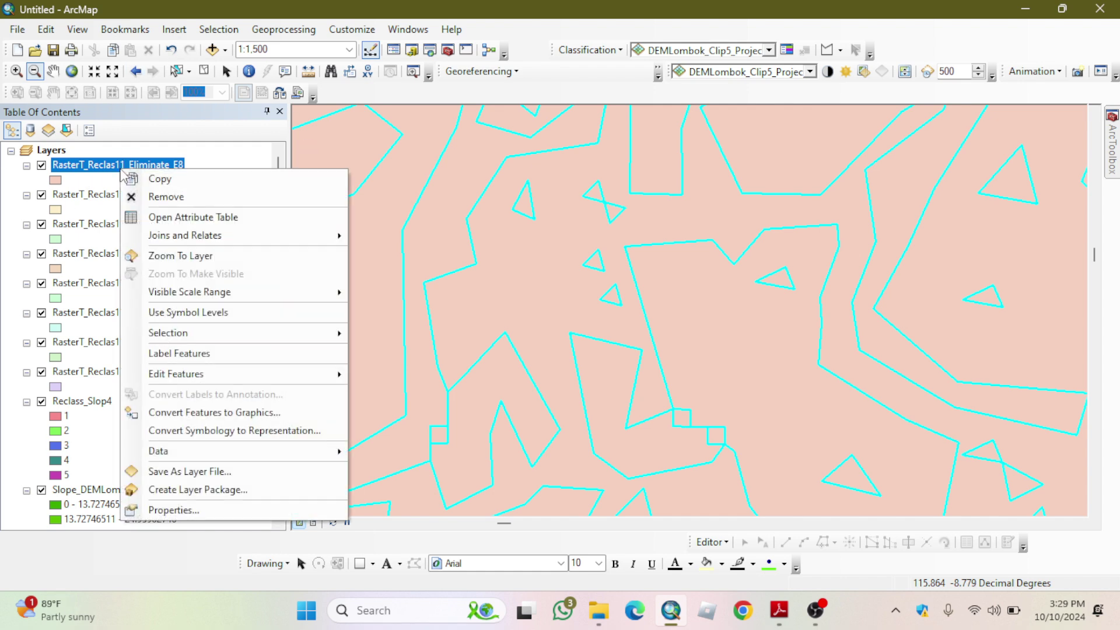
left_click(219, 217)
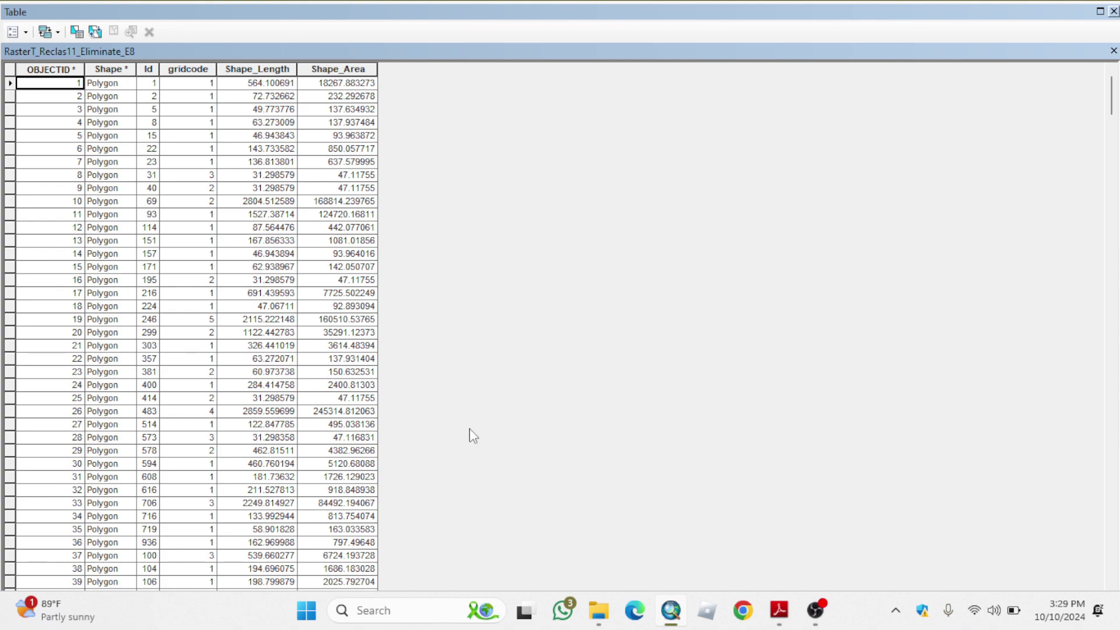
scroll(473, 436, "down", 10)
scroll(472, 437, "down", 15)
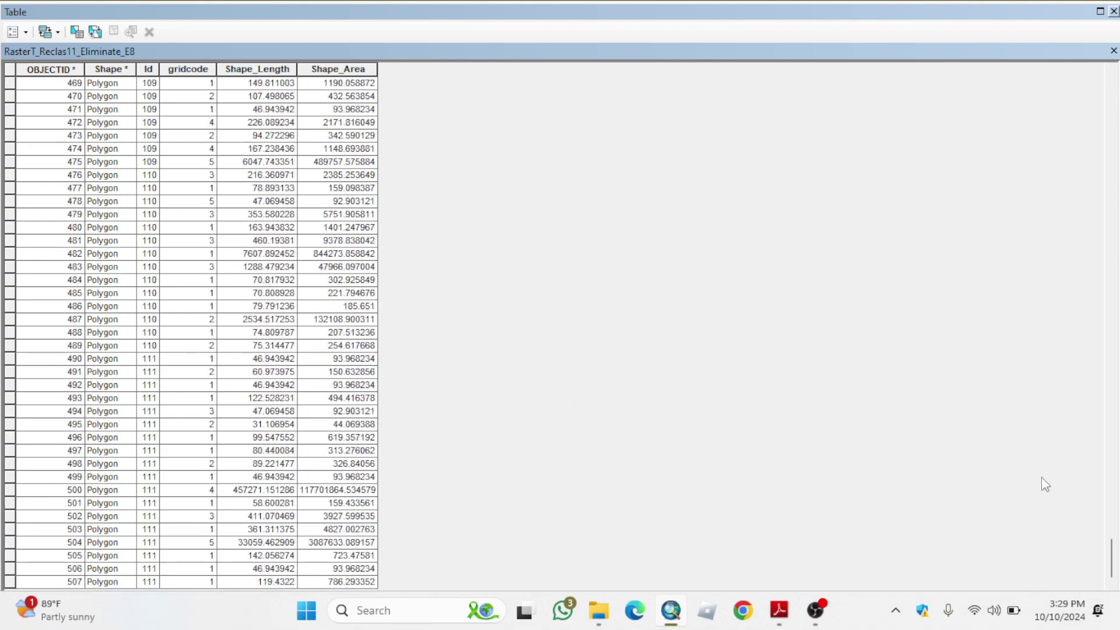
left_click(58, 581)
left_click(1113, 12)
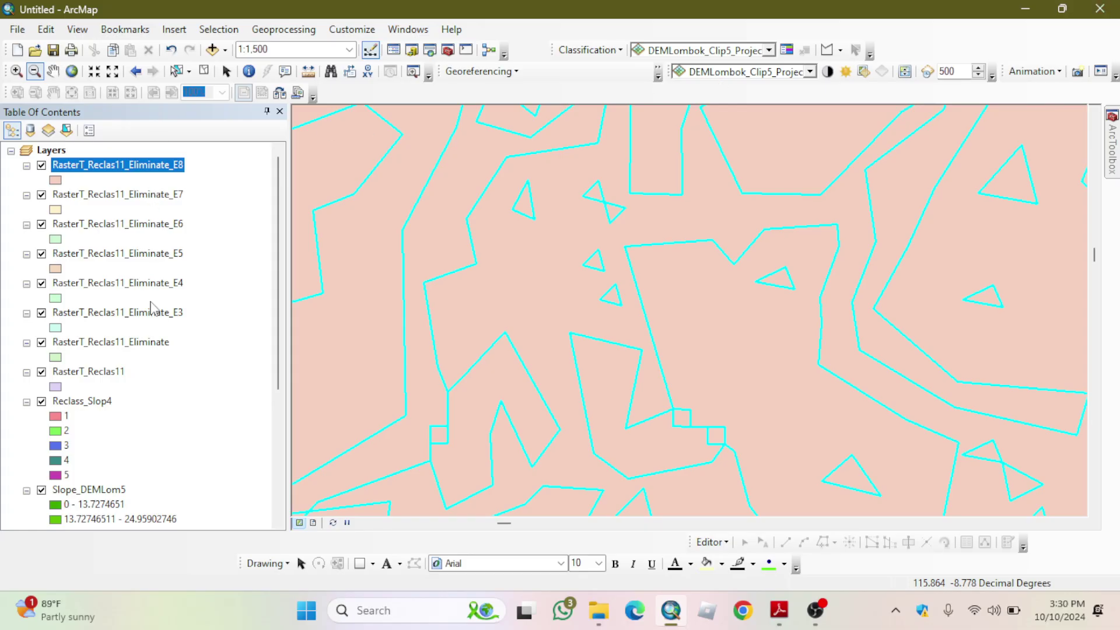
- Remove the intermediate layers RasterT_Reclas11_Eliminate and RasterT_Reclas11_Eliminate_E3 from the map
right_click(150, 344)
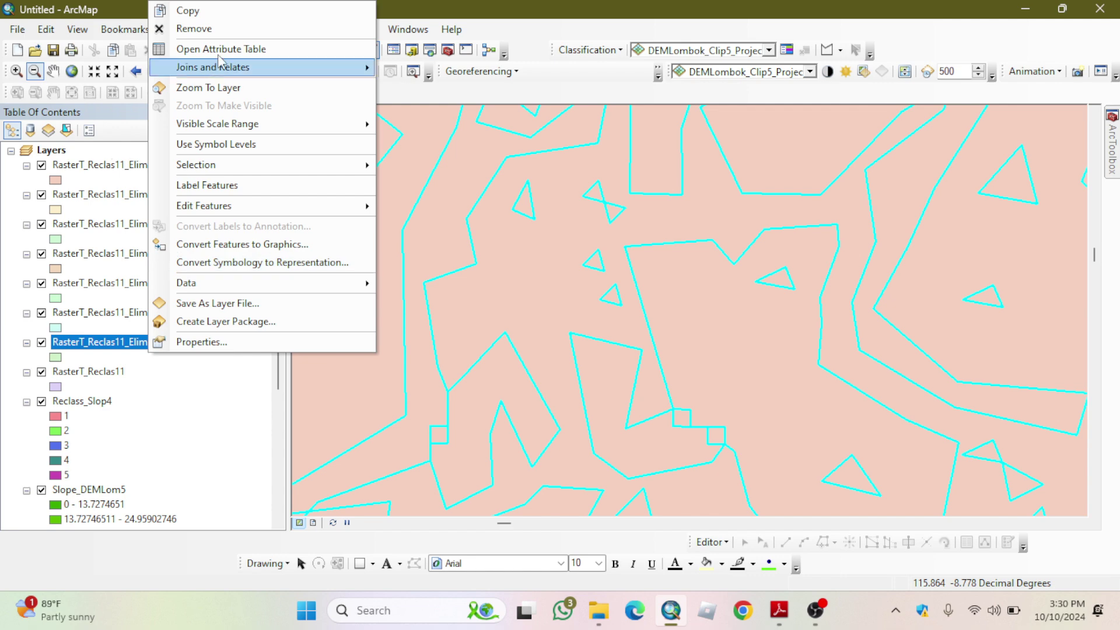
left_click(195, 29)
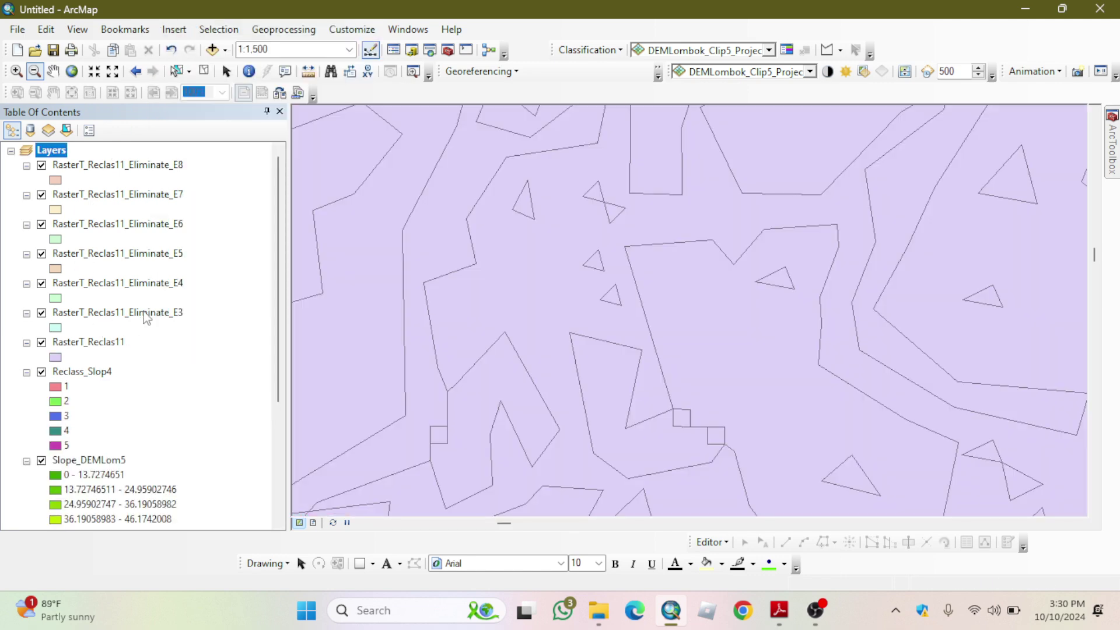
right_click(146, 315)
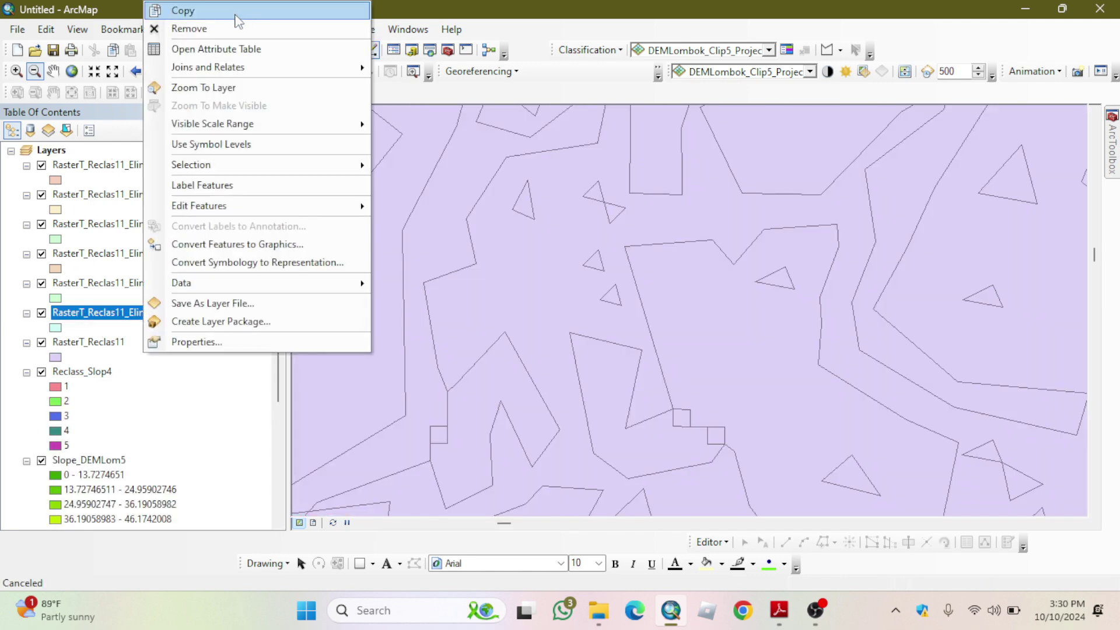
left_click(217, 29)
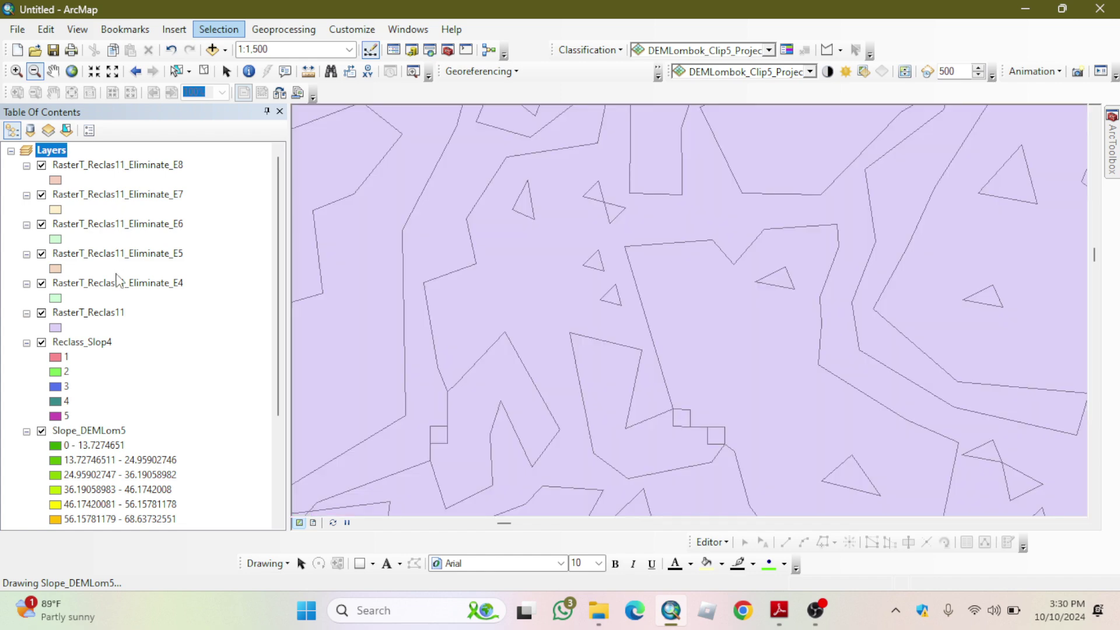
- Remove the intermediate layers RasterT_Reclas11_Eliminate_E4, E5, E6 and E7 from the map, keeping E8
right_click(119, 283)
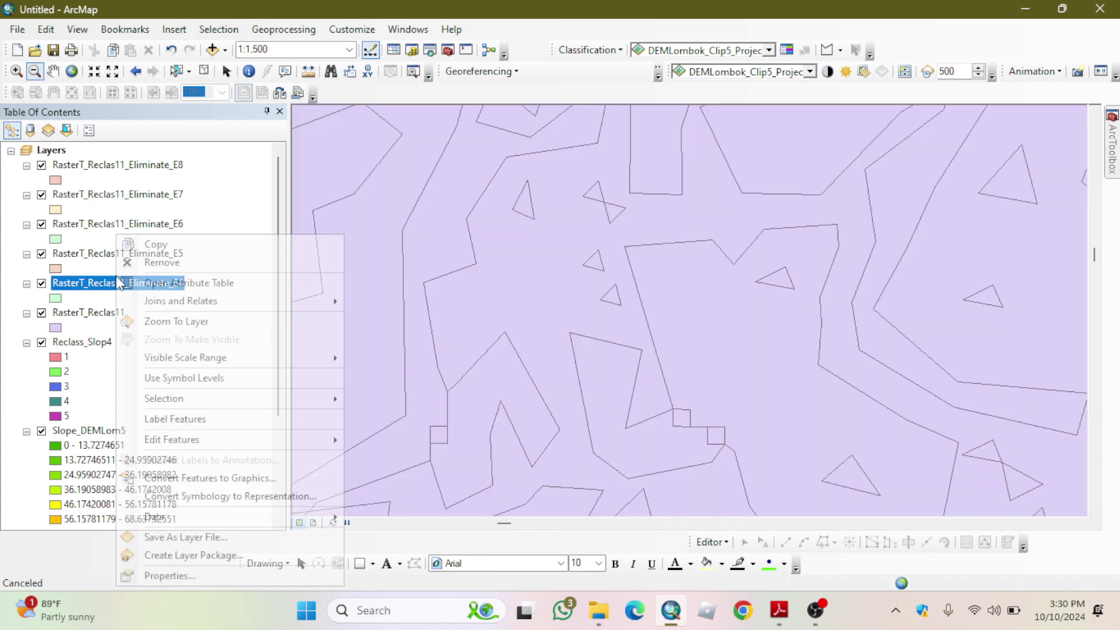
left_click(161, 260)
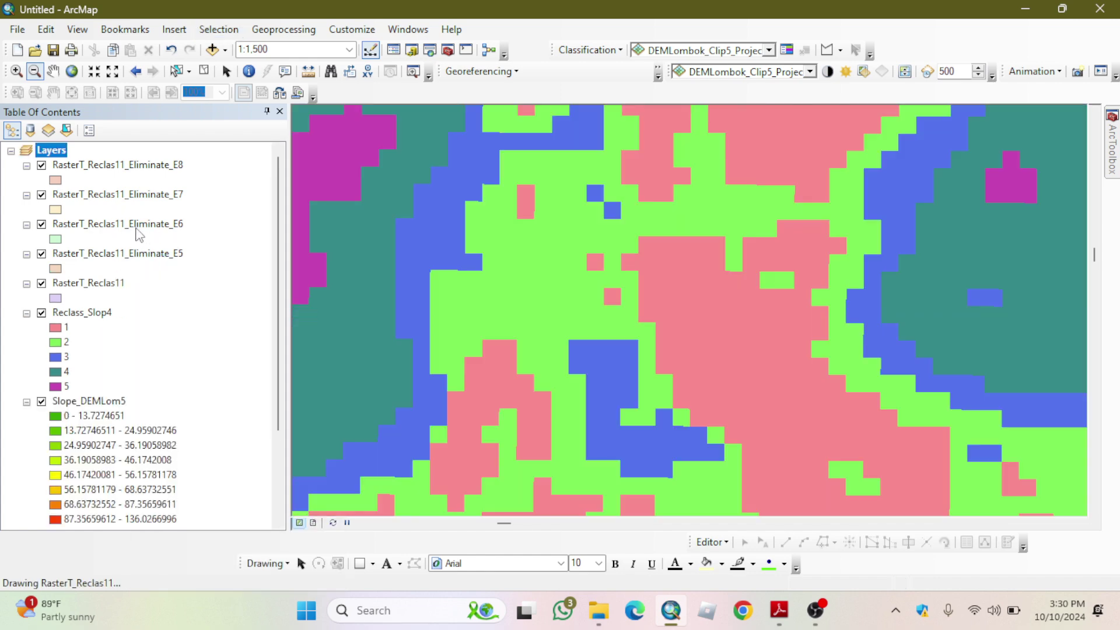
right_click(137, 227)
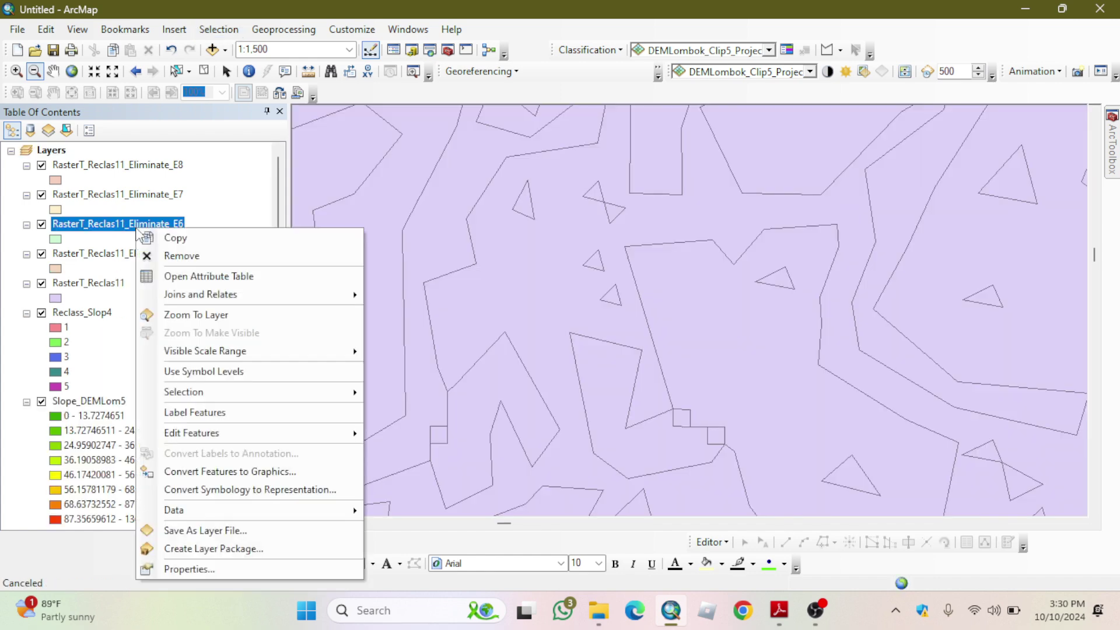
left_click(168, 257)
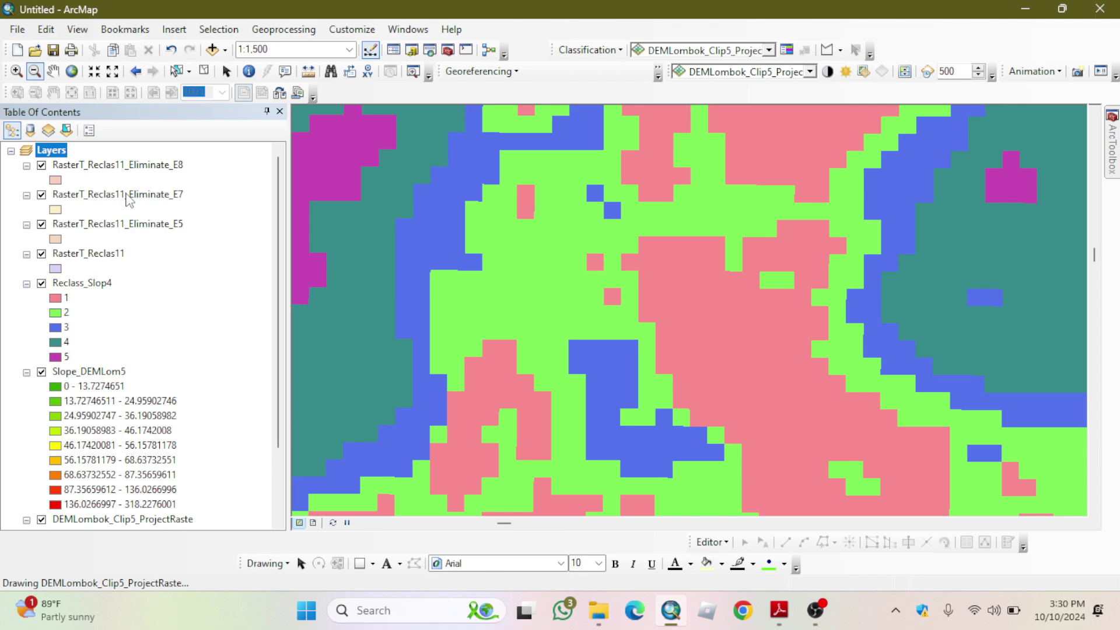
right_click(129, 196)
left_click(159, 220)
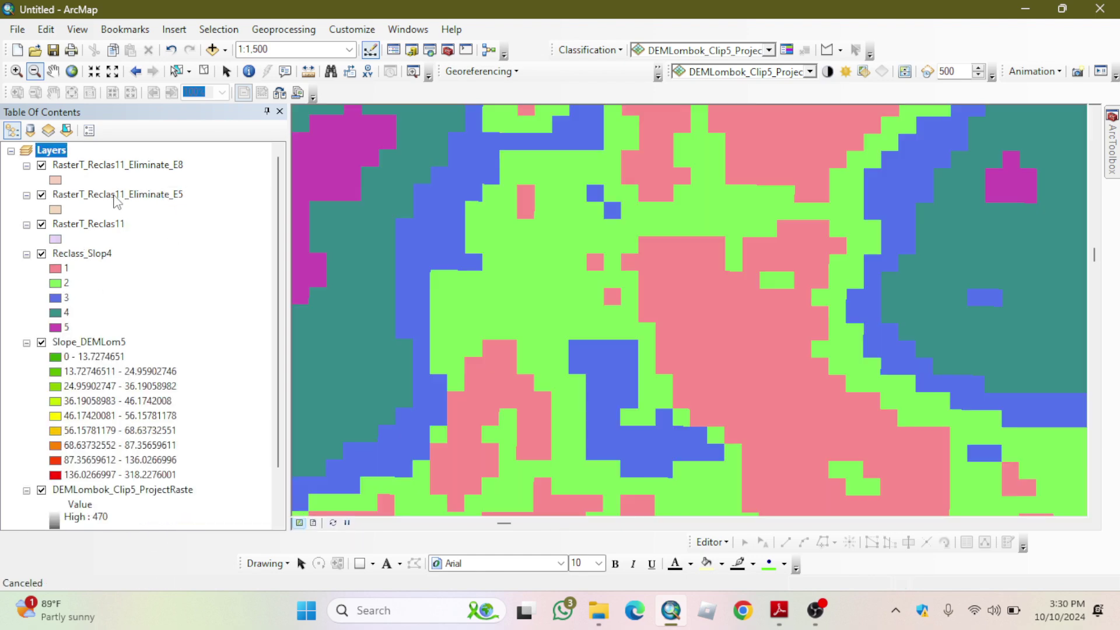
right_click(117, 199)
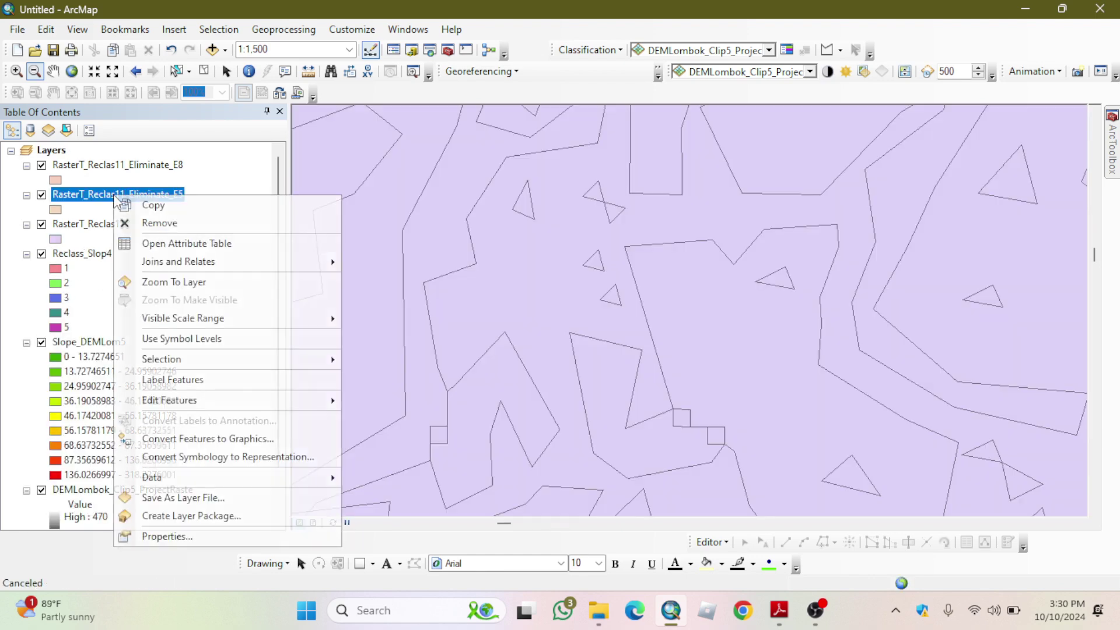
left_click(158, 222)
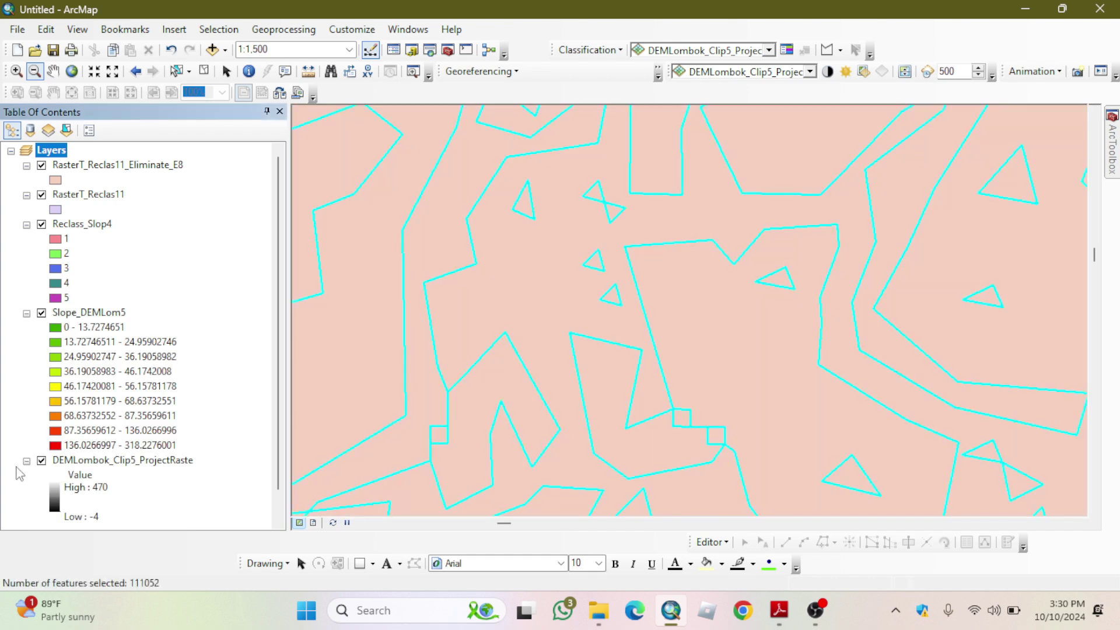
- Collapse the legends of all five remaining layers in the table of contents
left_click(26, 461)
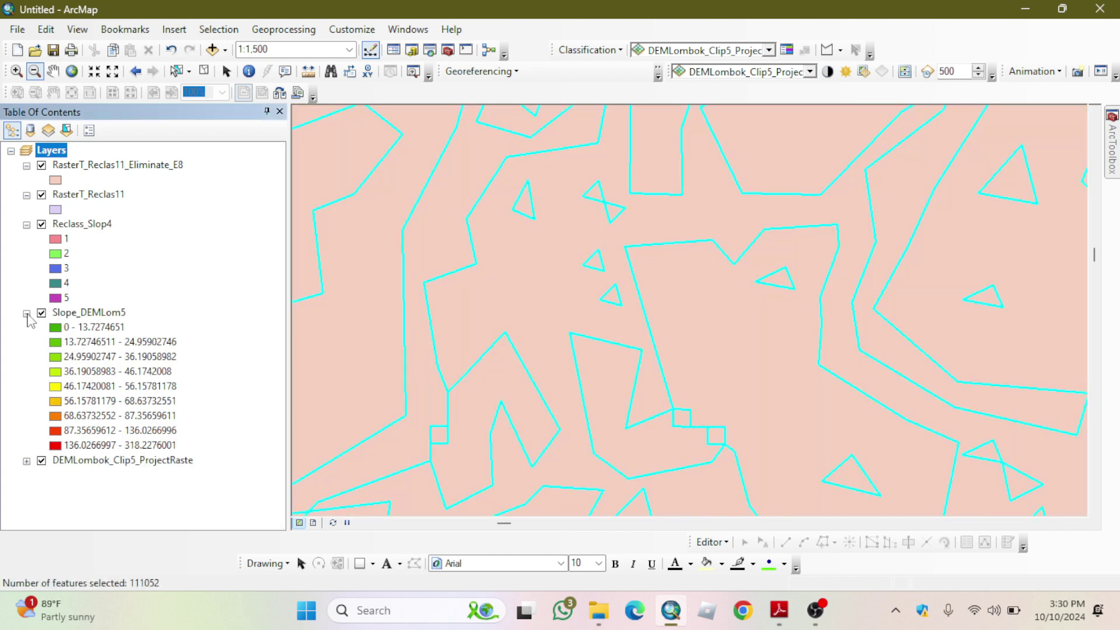
left_click(27, 313)
left_click(27, 225)
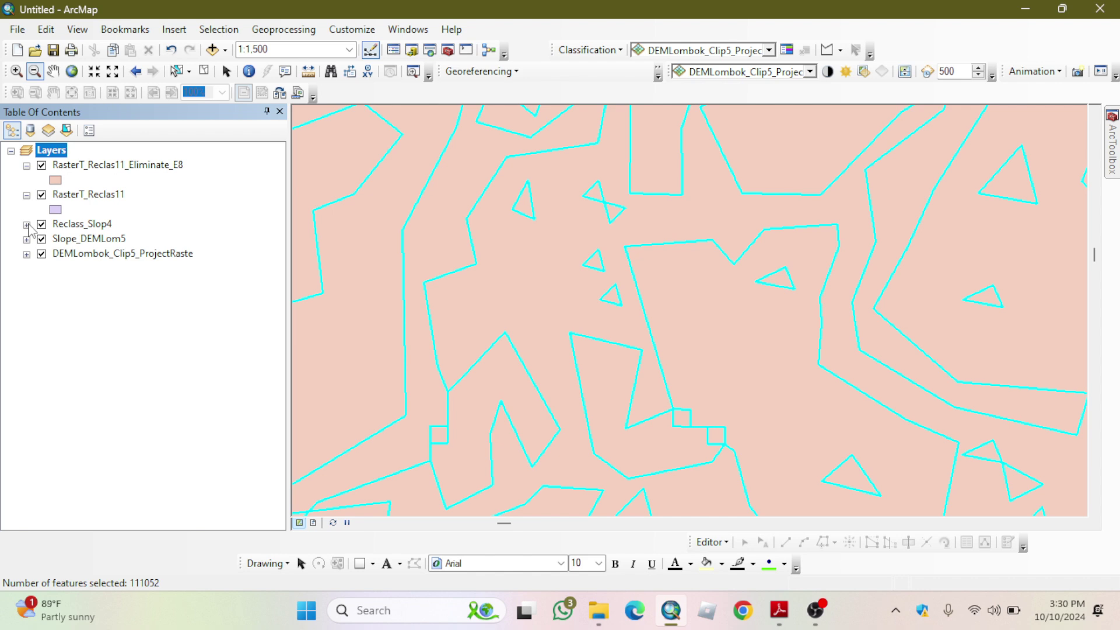
left_click(26, 195)
left_click(26, 166)
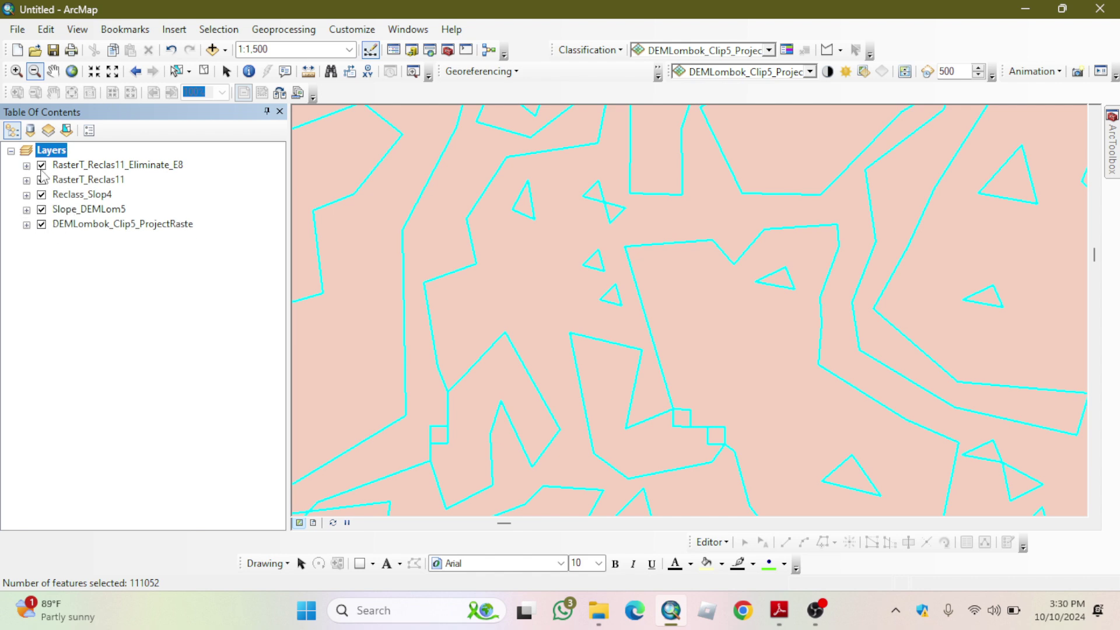
- Start the Smooth Polygon tool from the Cartography Generalization toolset with RasterT_Reclas11_Eliminate_E8 as the input features
left_click(447, 51)
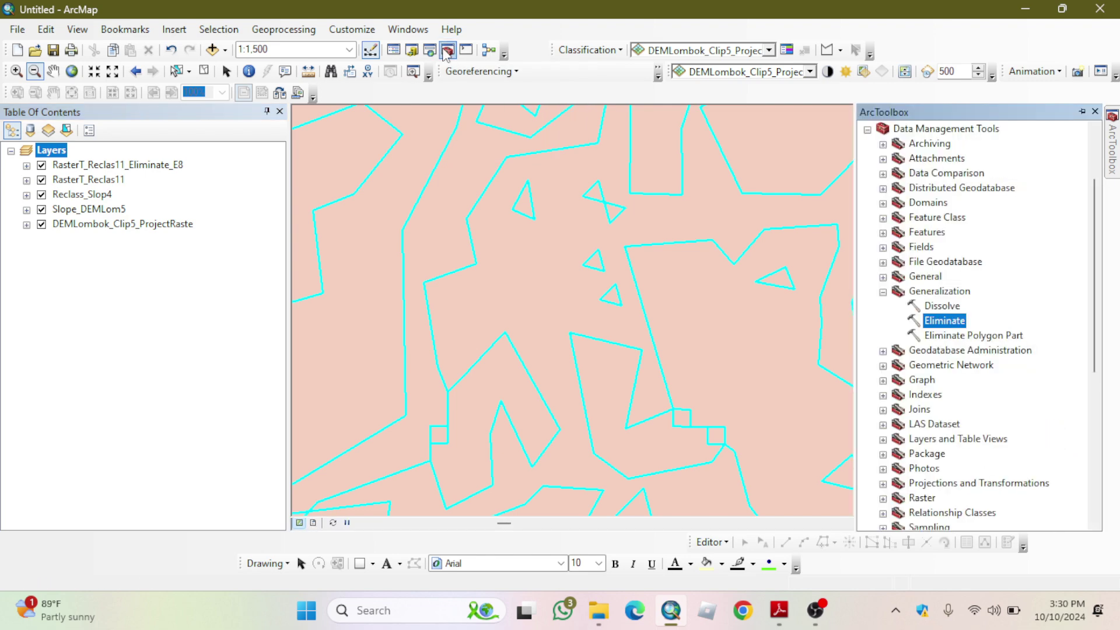
left_click(867, 129)
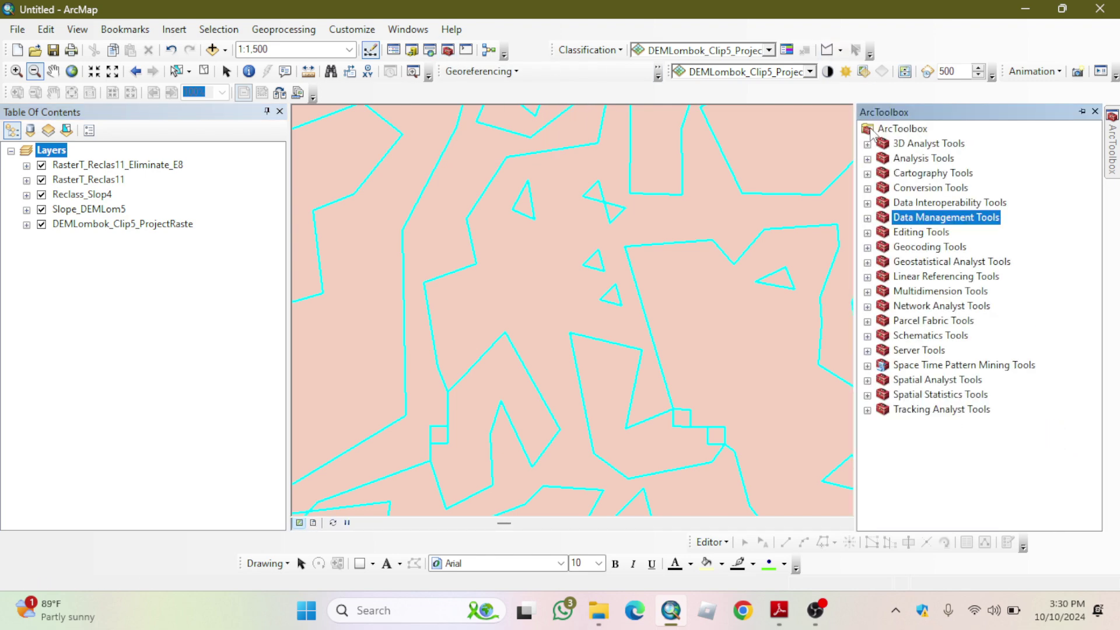
left_click(869, 276)
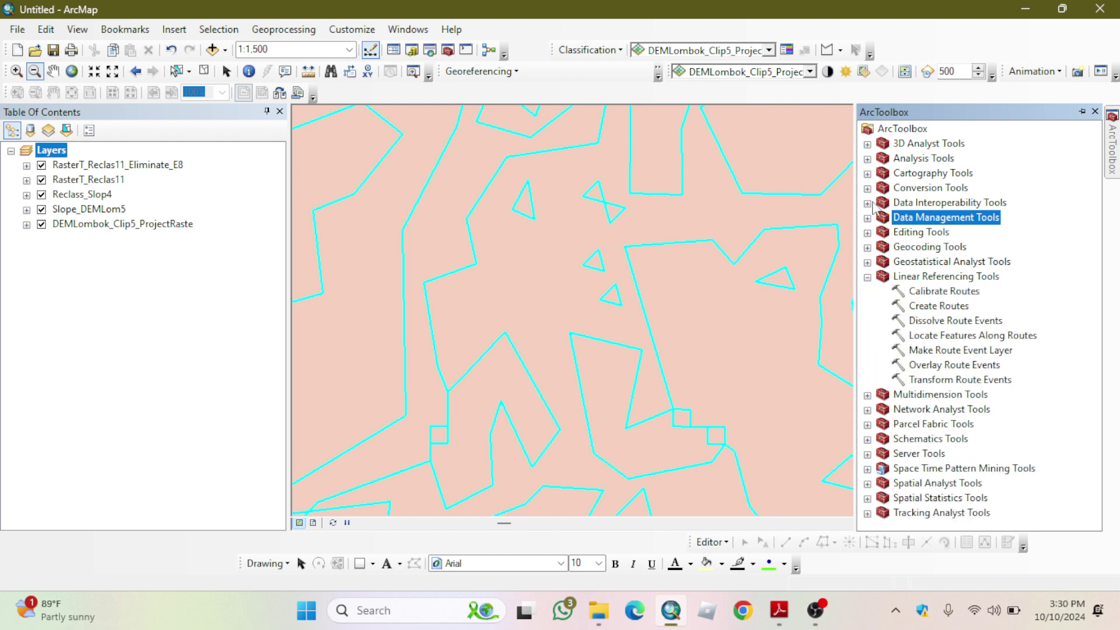
left_click(867, 277)
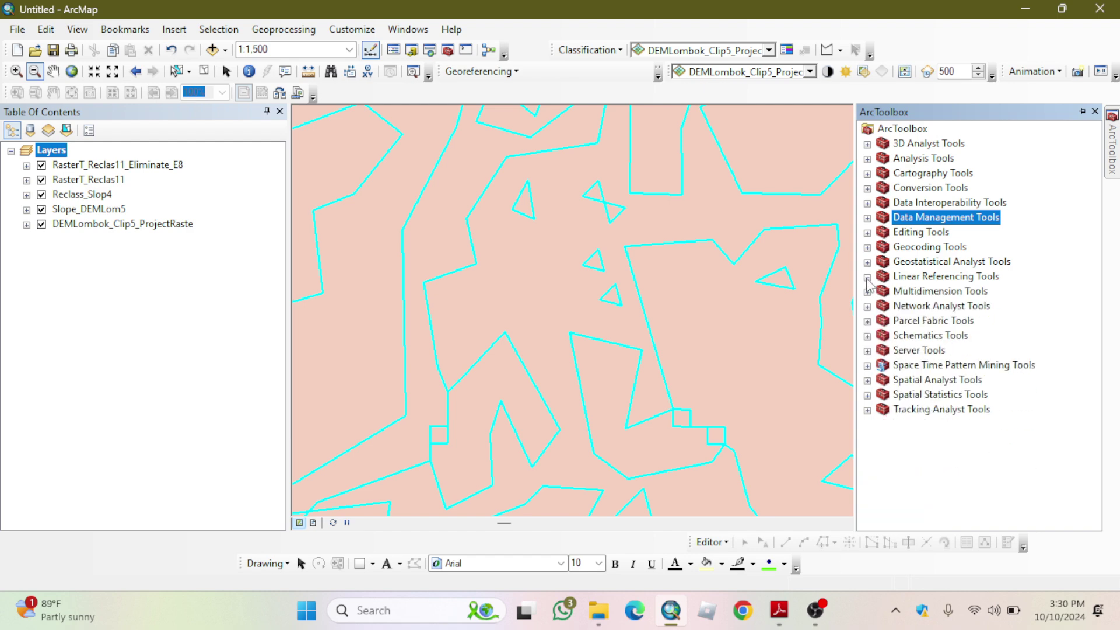
left_click(868, 173)
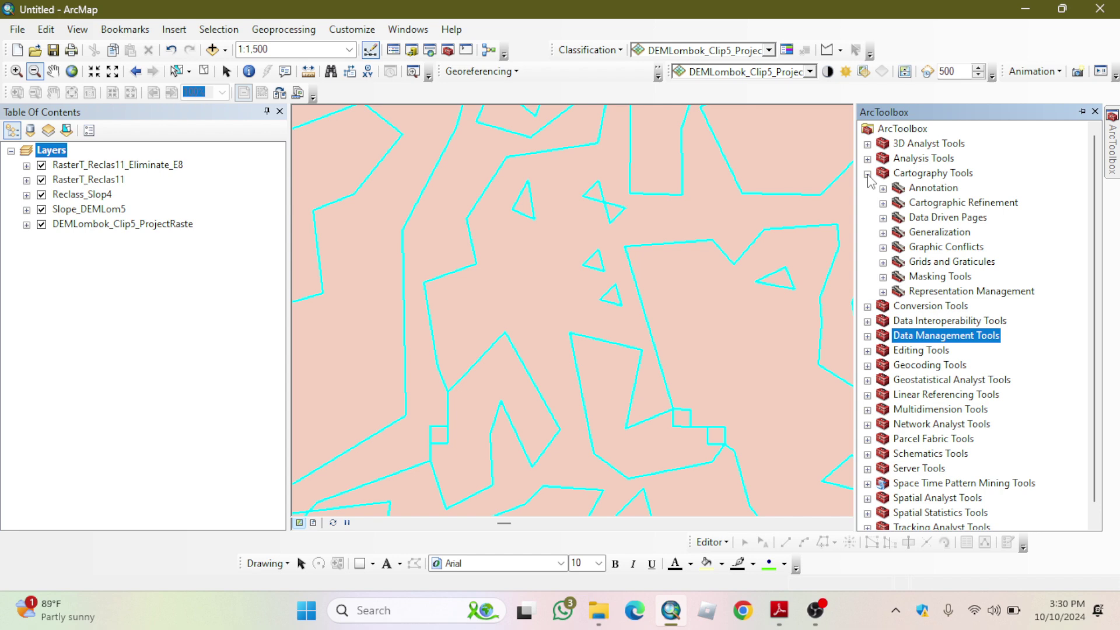
left_click(883, 232)
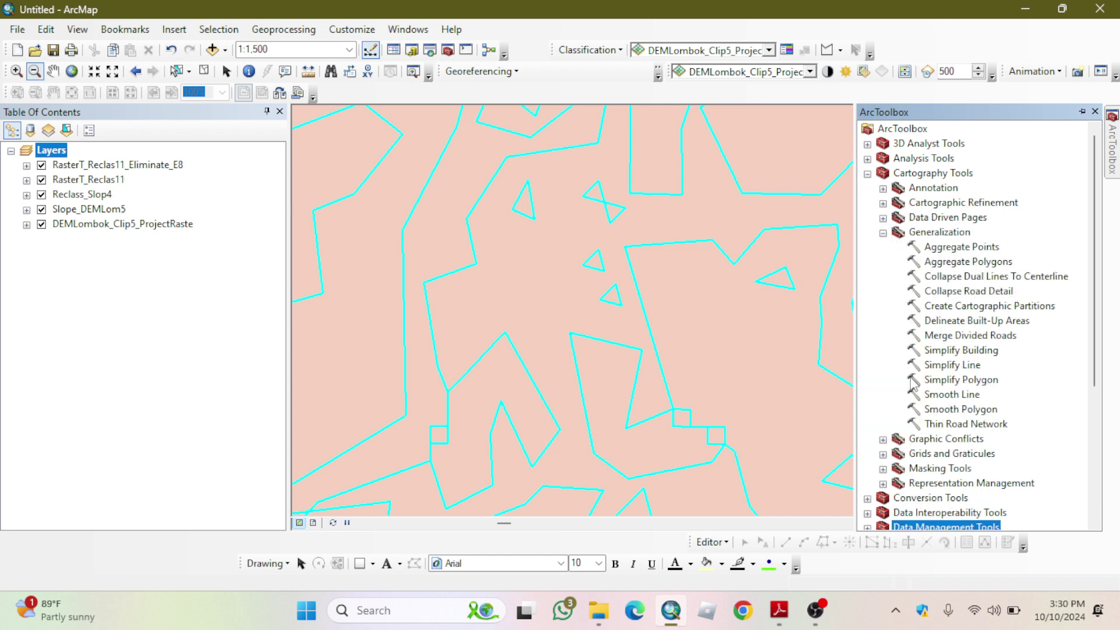
double_click(935, 409)
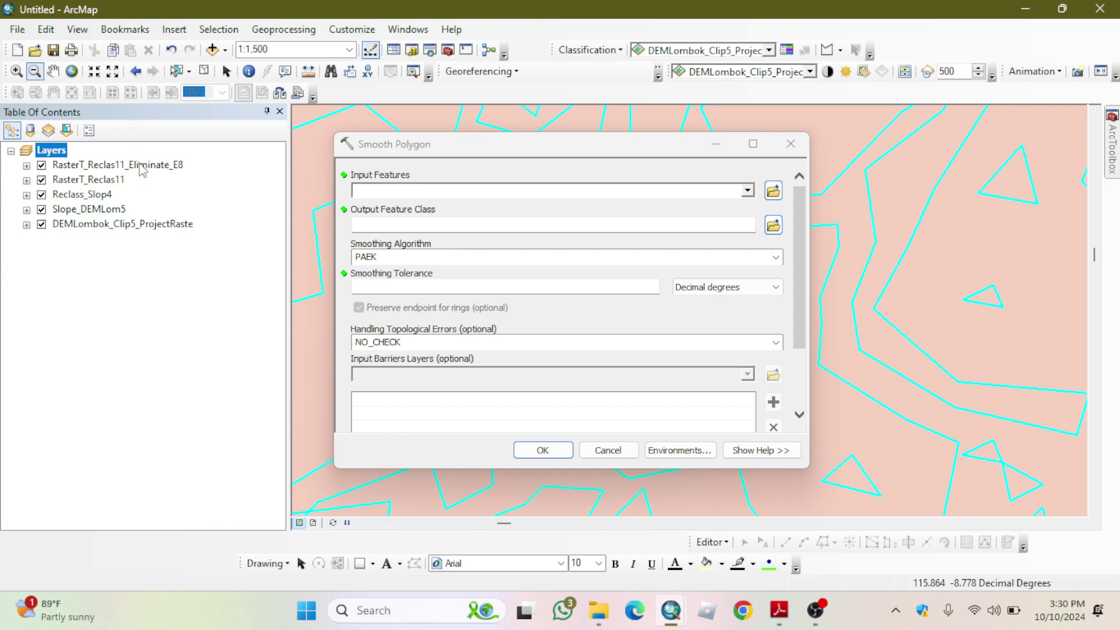
left_click_drag(142, 170, 379, 193)
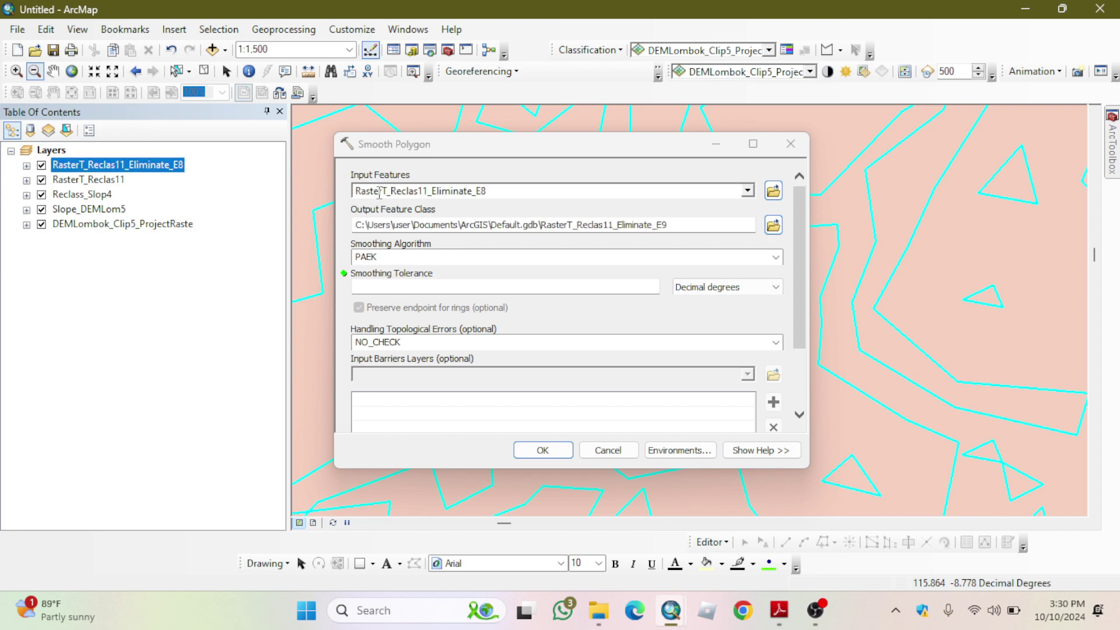
- Run Smooth Polygon with the PAEK algorithm, a 70 meter smoothing tolerance and FLAG_ERRORS for topological errors, keeping the default output
left_click(693, 256)
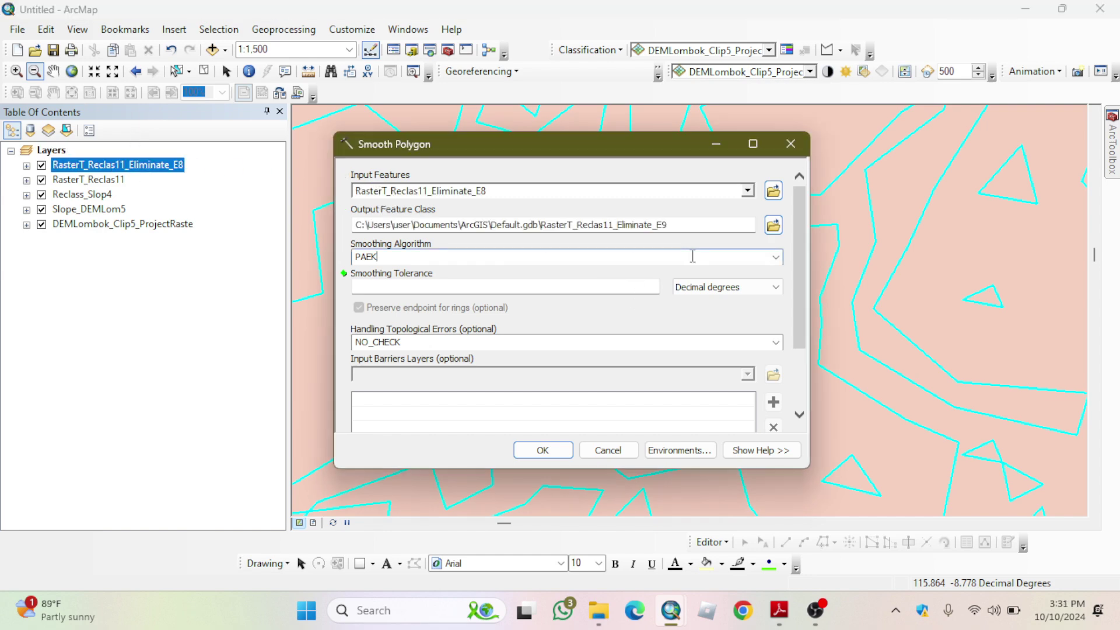
left_click(631, 285)
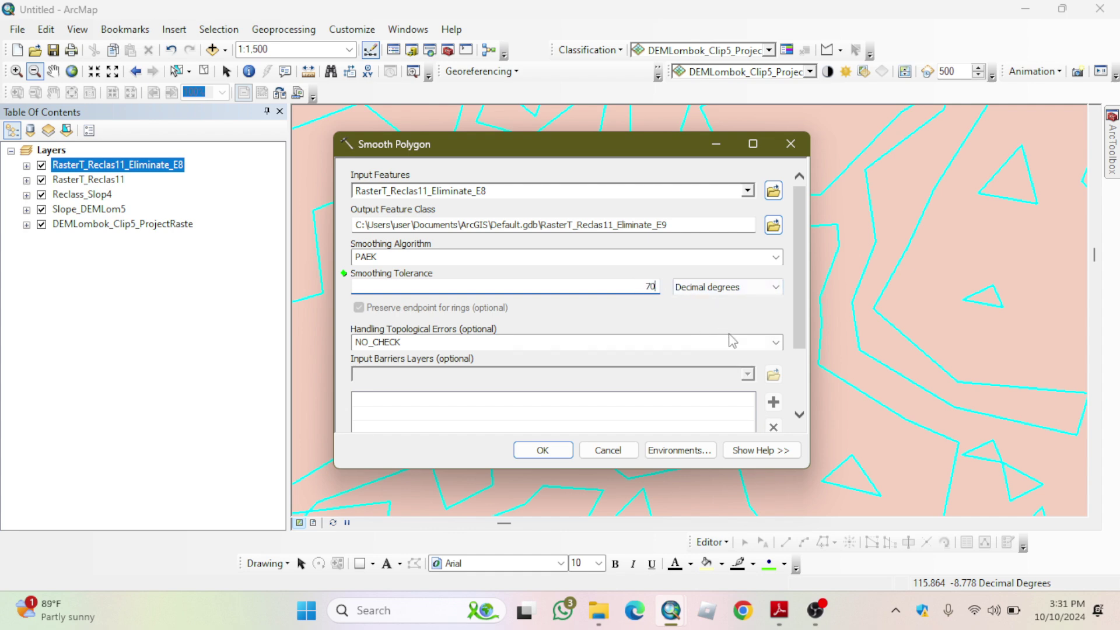
left_click(689, 287)
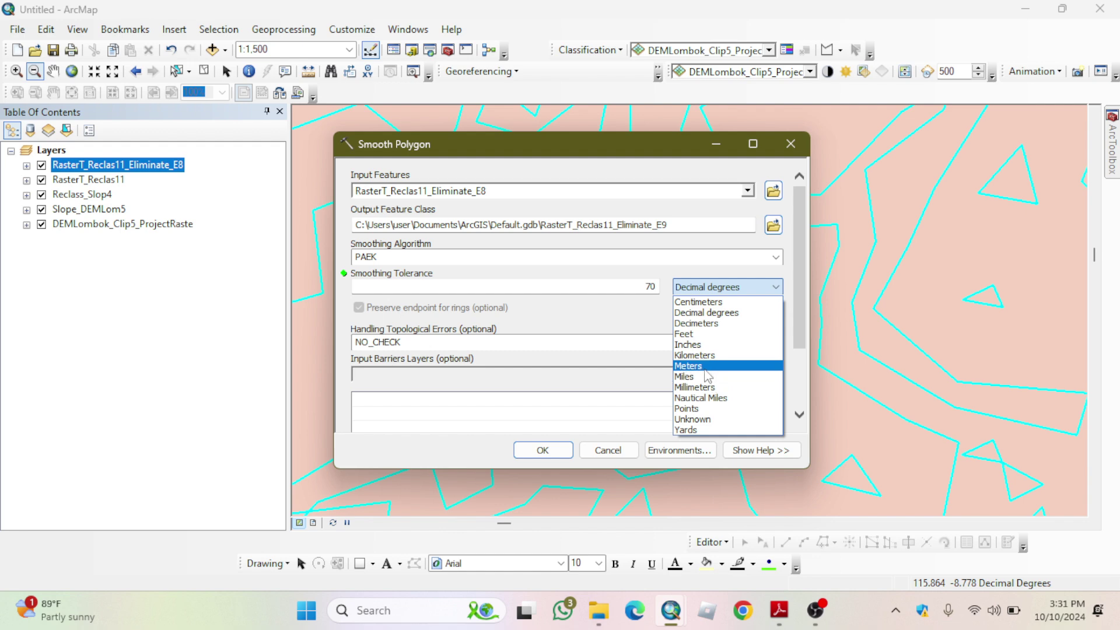
left_click(694, 366)
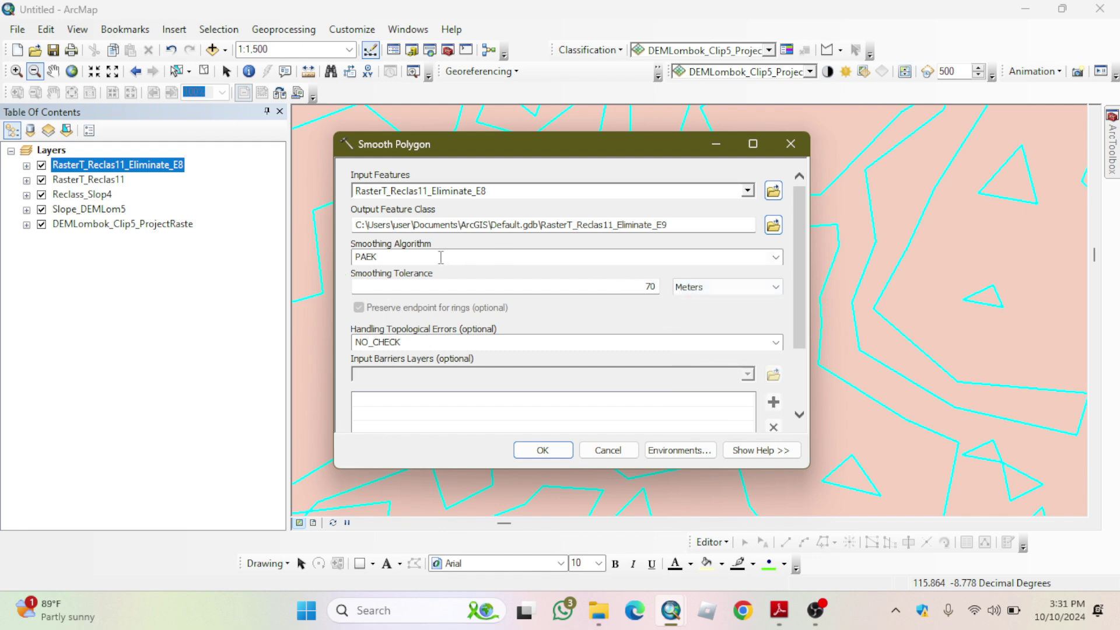
left_click(519, 347)
left_click(776, 343)
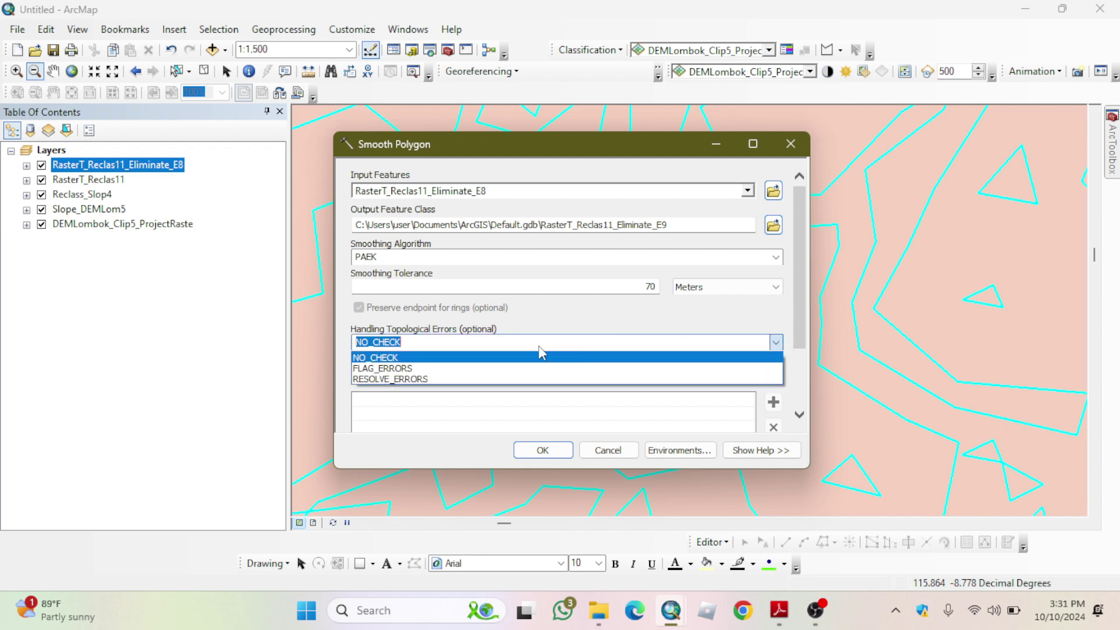
left_click(434, 370)
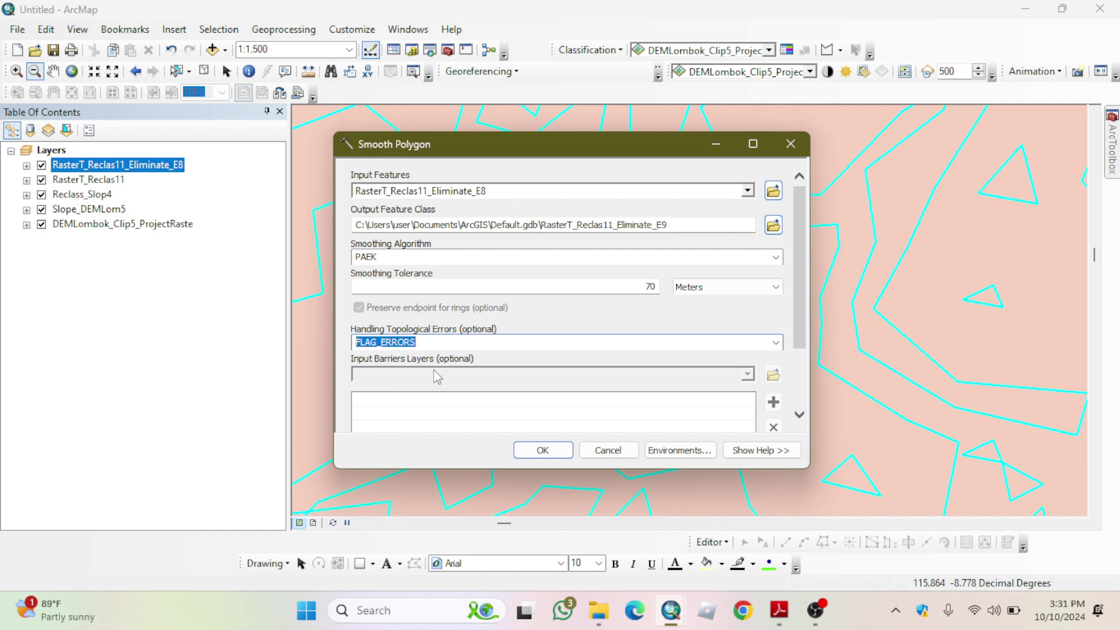
left_click(527, 452)
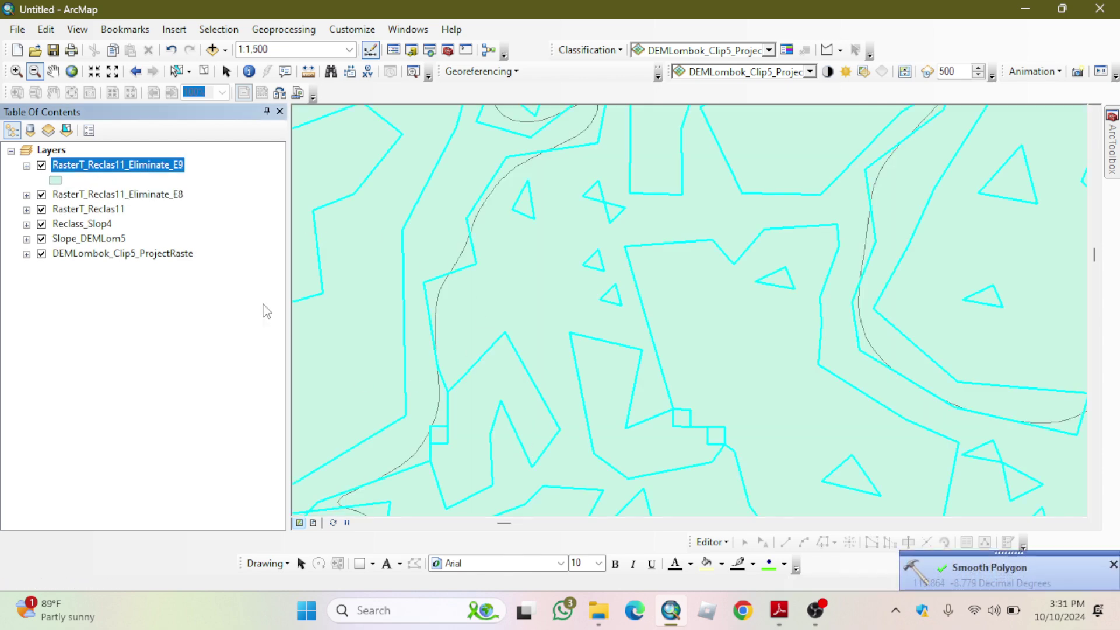
- Hide every layer below RasterT_Reclas11_Eliminate_E9 so that only the smoothed polygons are drawn
left_click(42, 195)
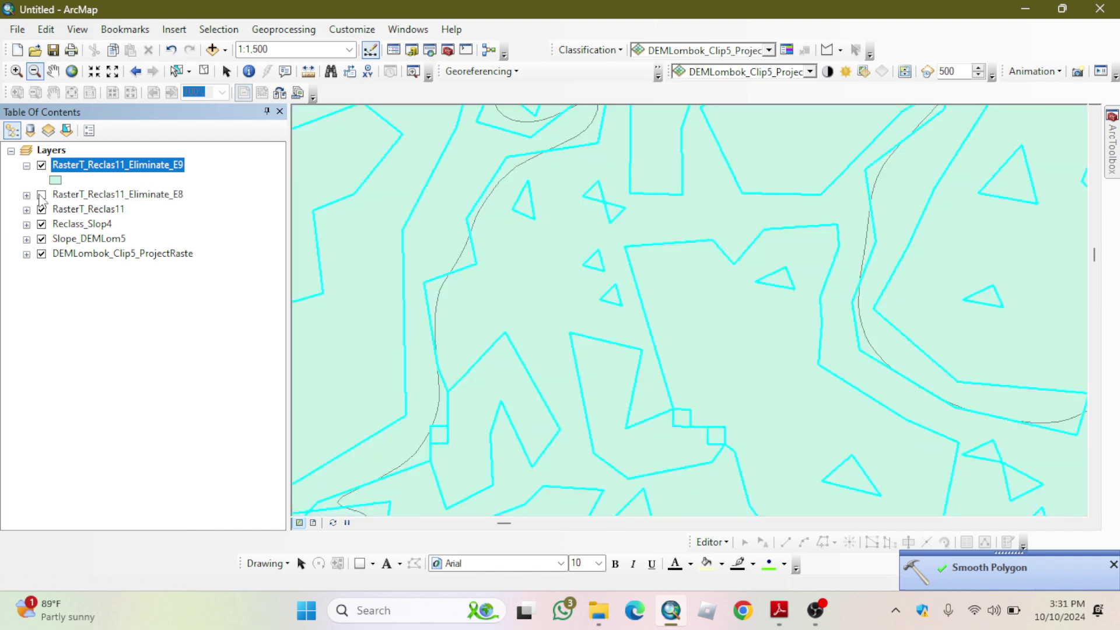
left_click(41, 208)
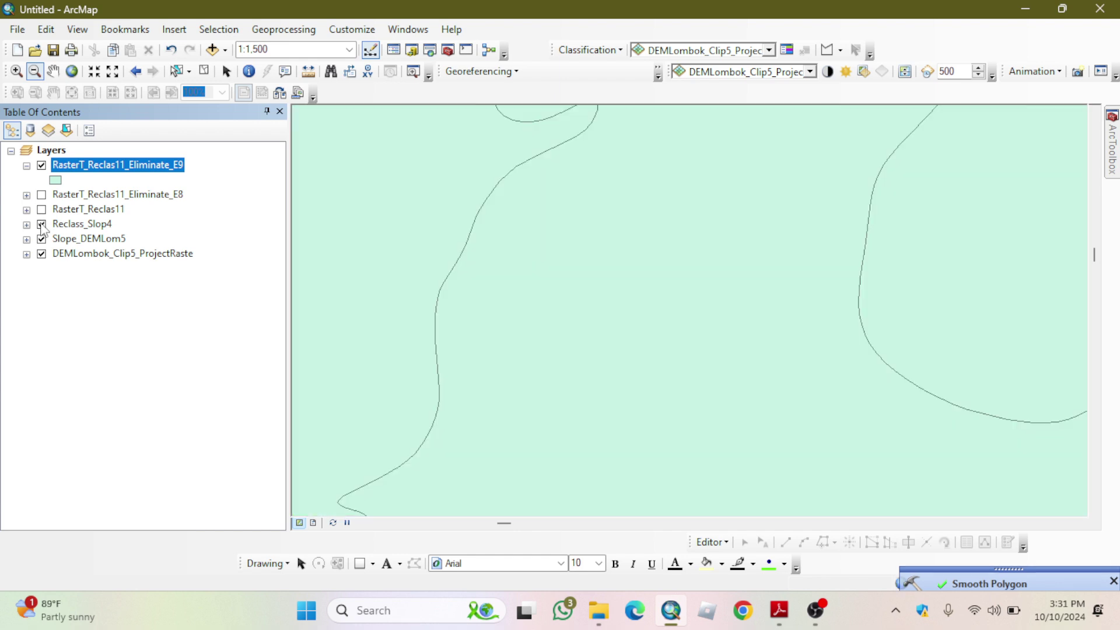
left_click(41, 224)
left_click(41, 239)
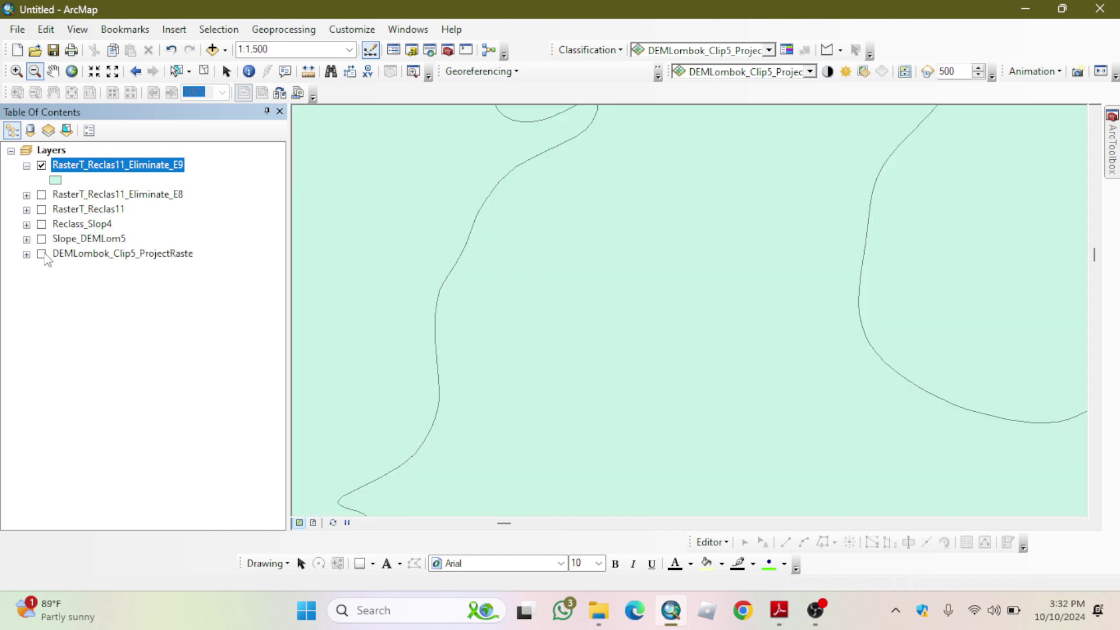
left_click_drag(612, 321, 130, 3)
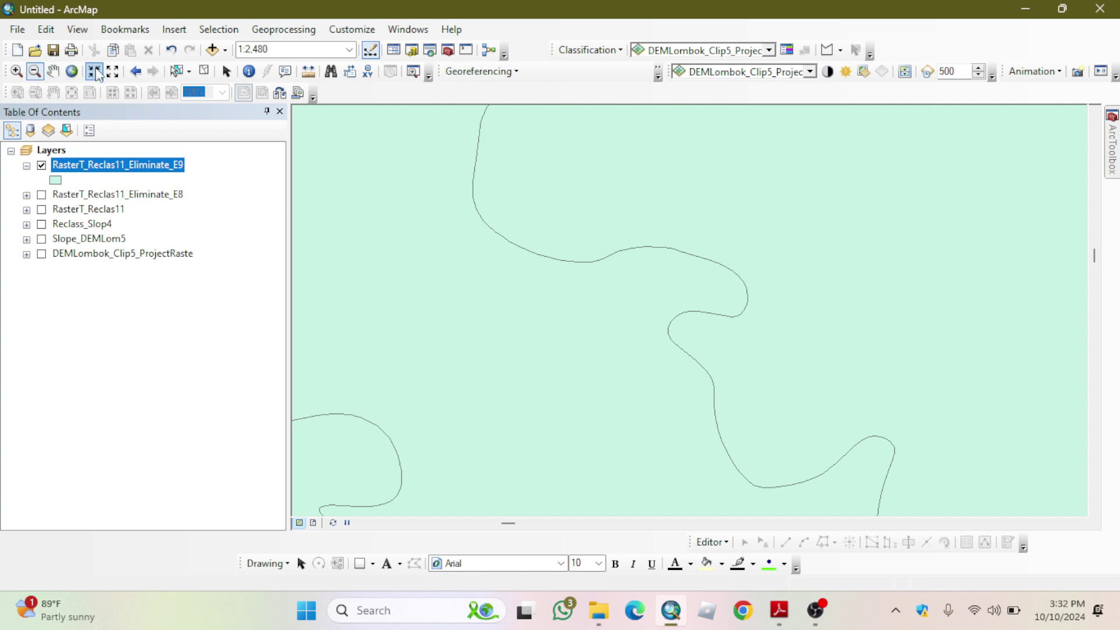
- Show the DEM, slope and Reclass_Slop4 layers again, and briefly display RasterT_Reclas11 to compare its outlines with the smoothed ones
left_click(42, 254)
left_click(41, 240)
left_click(42, 224)
left_click(42, 210)
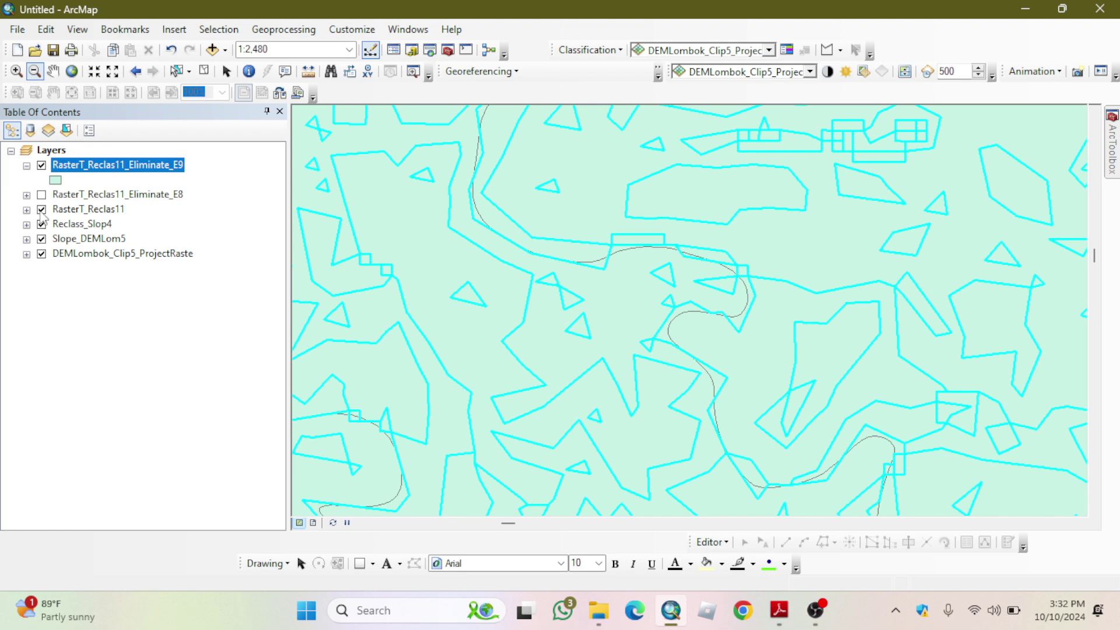
left_click(41, 210)
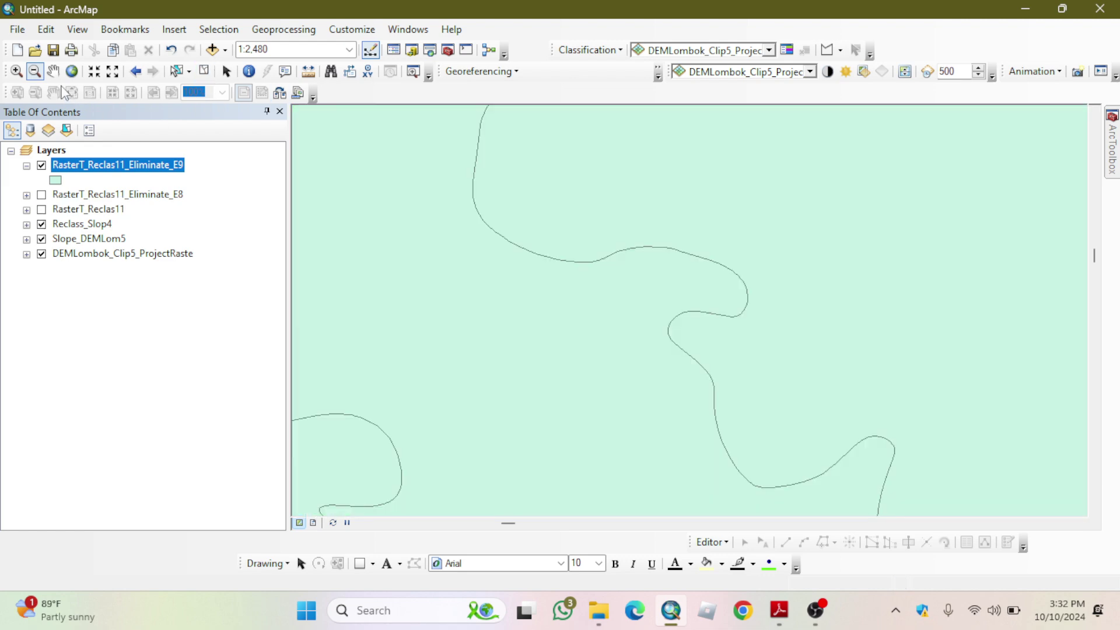
left_click(16, 71)
left_click_drag(360, 221, 792, 487)
- Zoom to the full extent of the RasterT_Reclas11_Eliminate_E9 layer and rename it keterangan
right_click(168, 168)
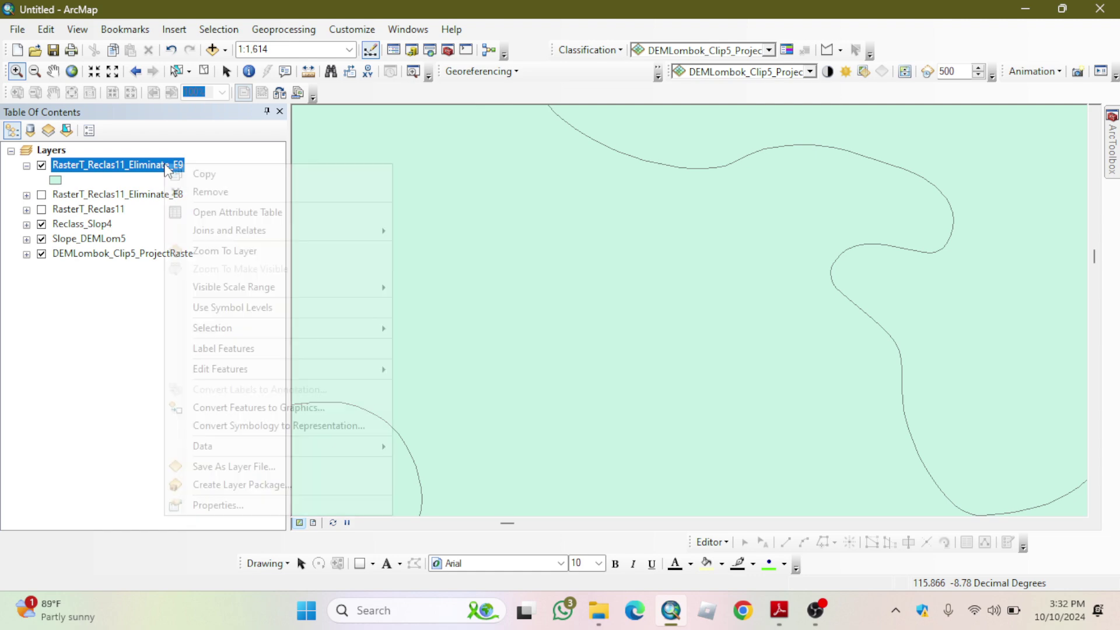
left_click(222, 252)
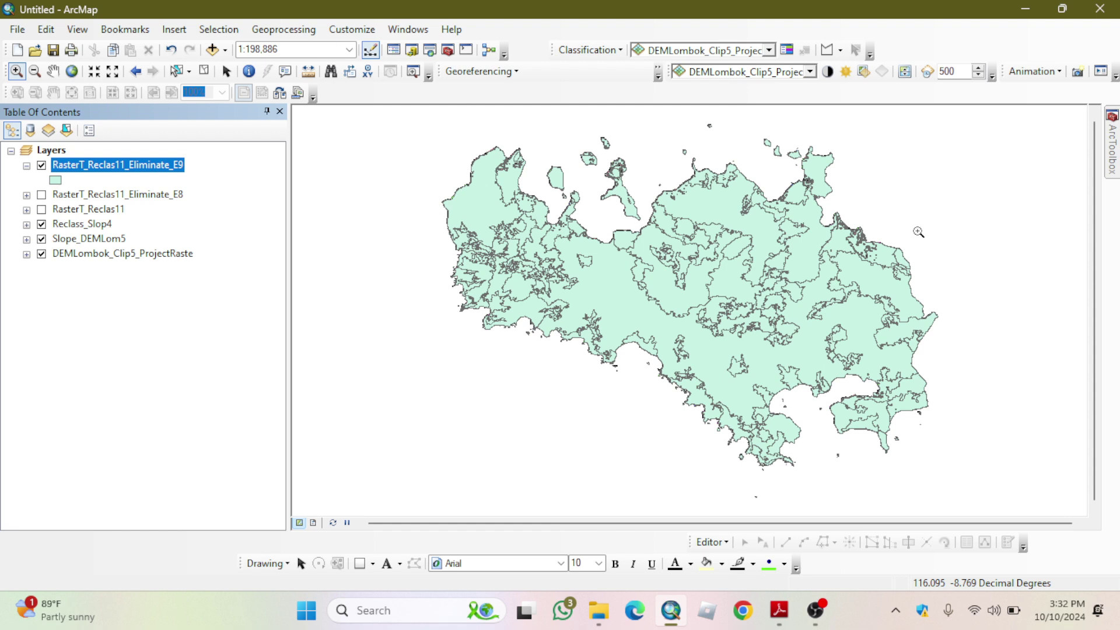
left_click(240, 181)
left_click(141, 175)
left_click(136, 166)
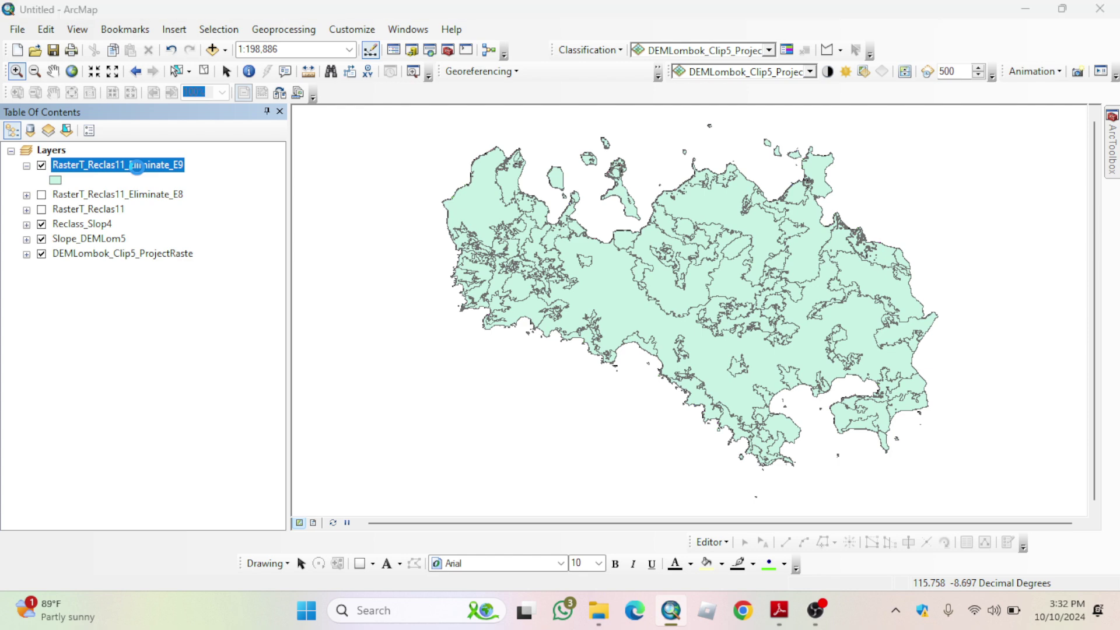
double_click(137, 166)
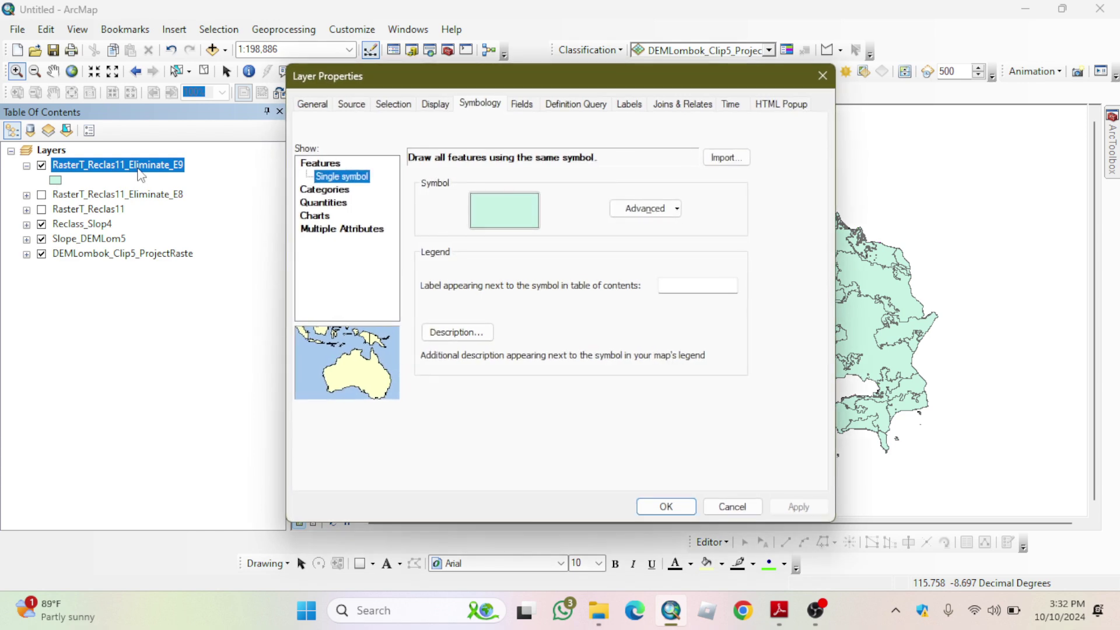
left_click(822, 76)
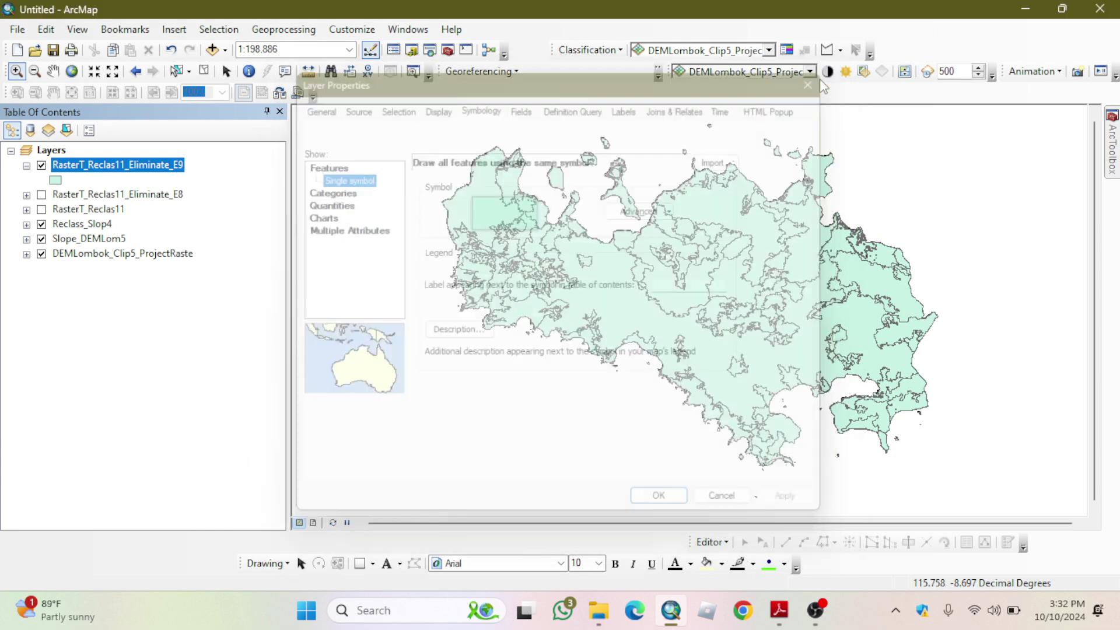
left_click(169, 168)
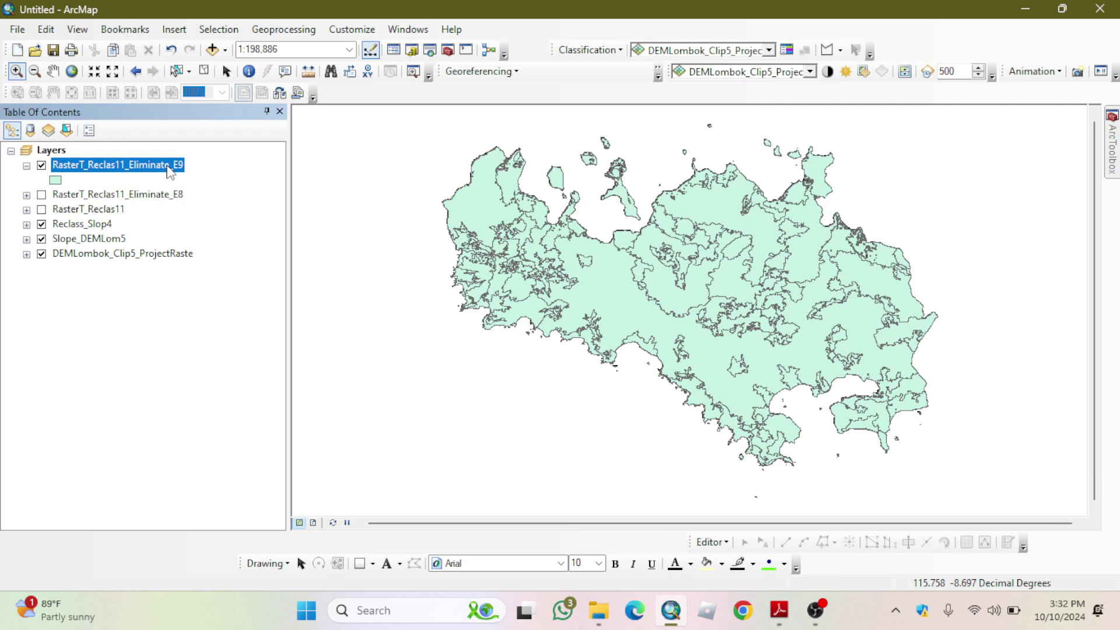
left_click(170, 168)
type("ket")
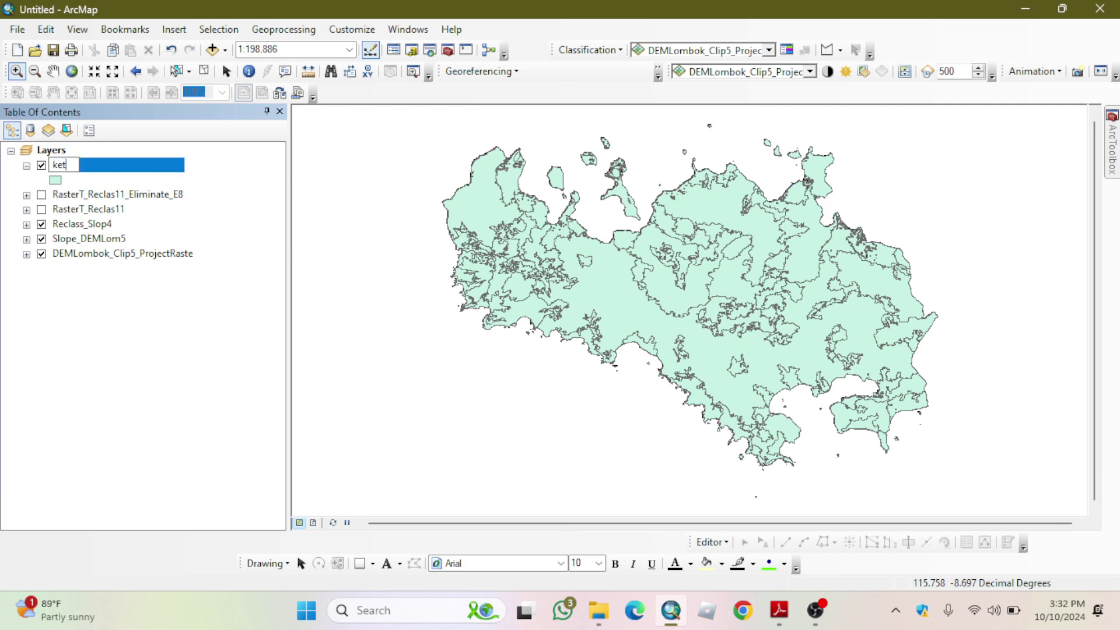
type("erangan")
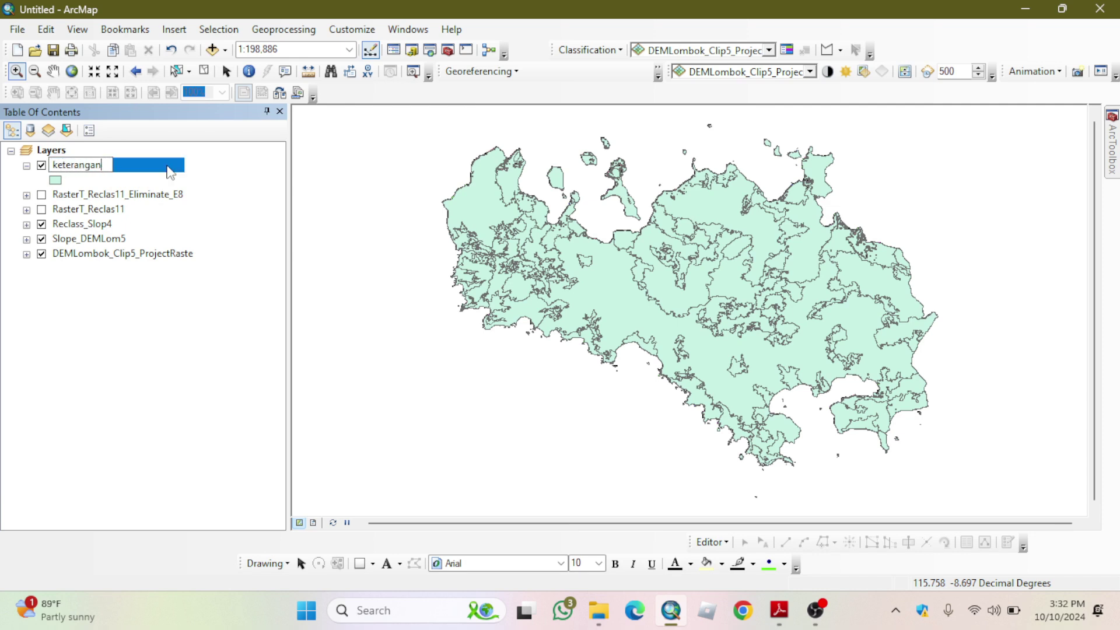
key("Return")
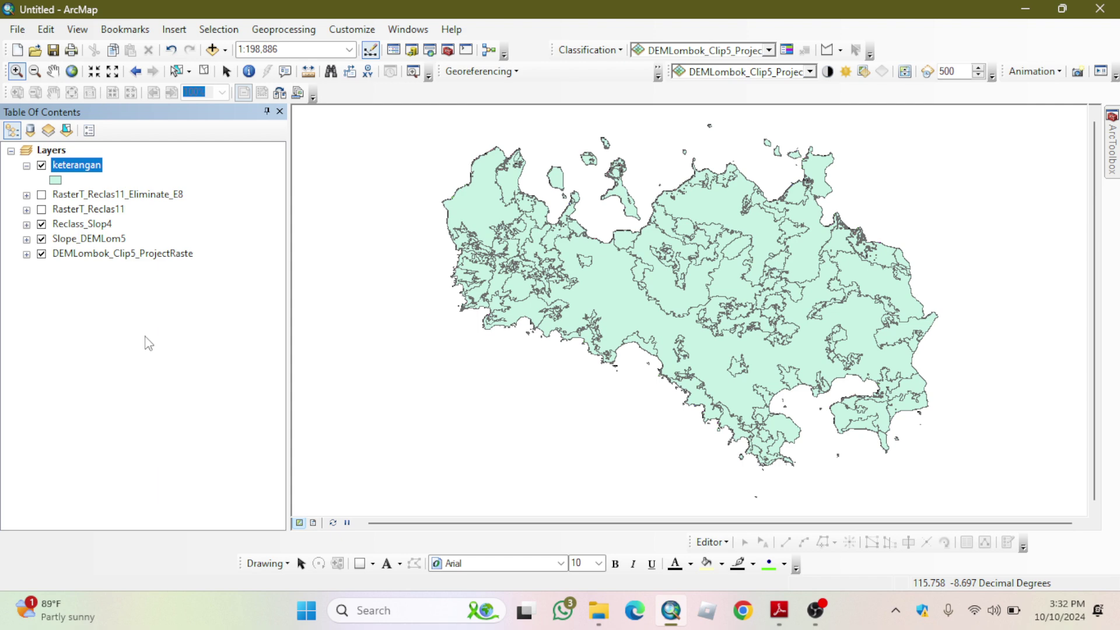
- Add a text field named Kelerengan with length 50 to the keterangan layer's attribute table
right_click(80, 176)
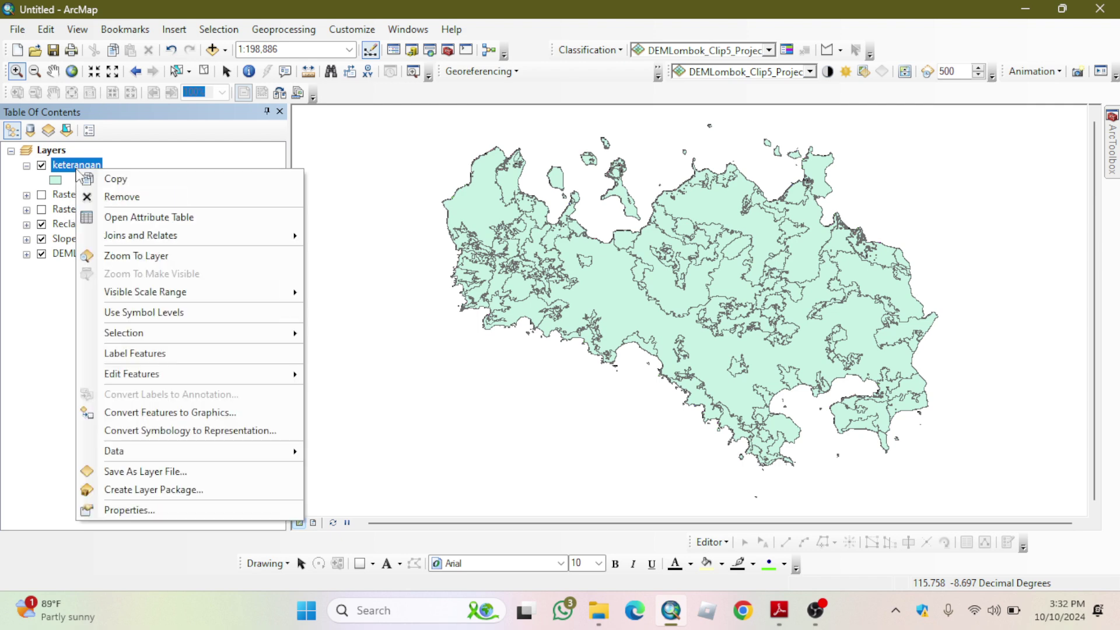
left_click(122, 214)
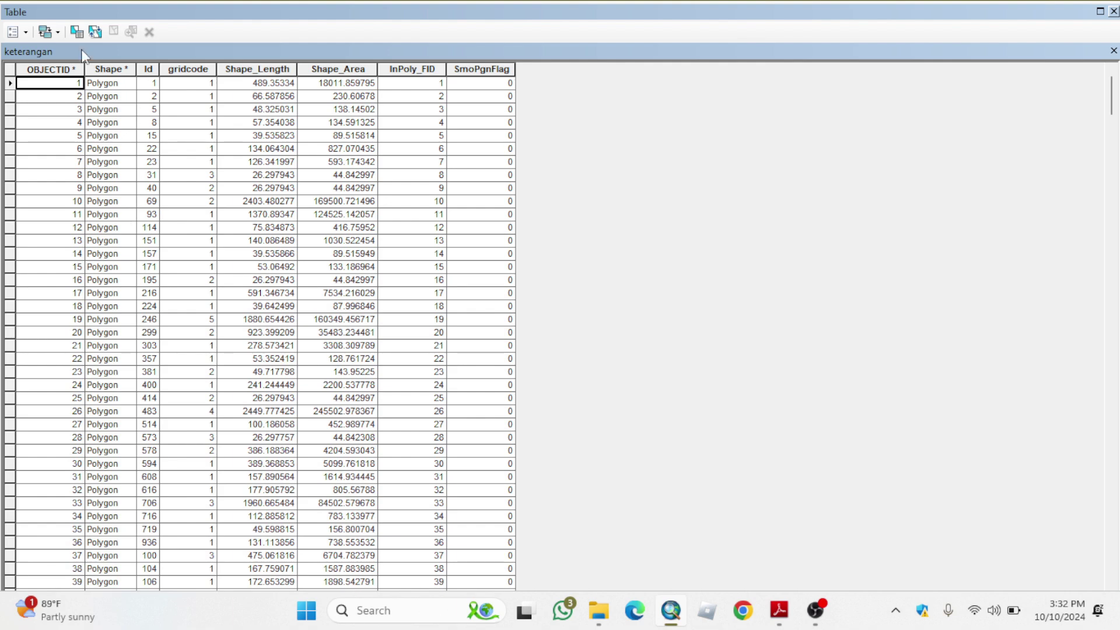
left_click(19, 36)
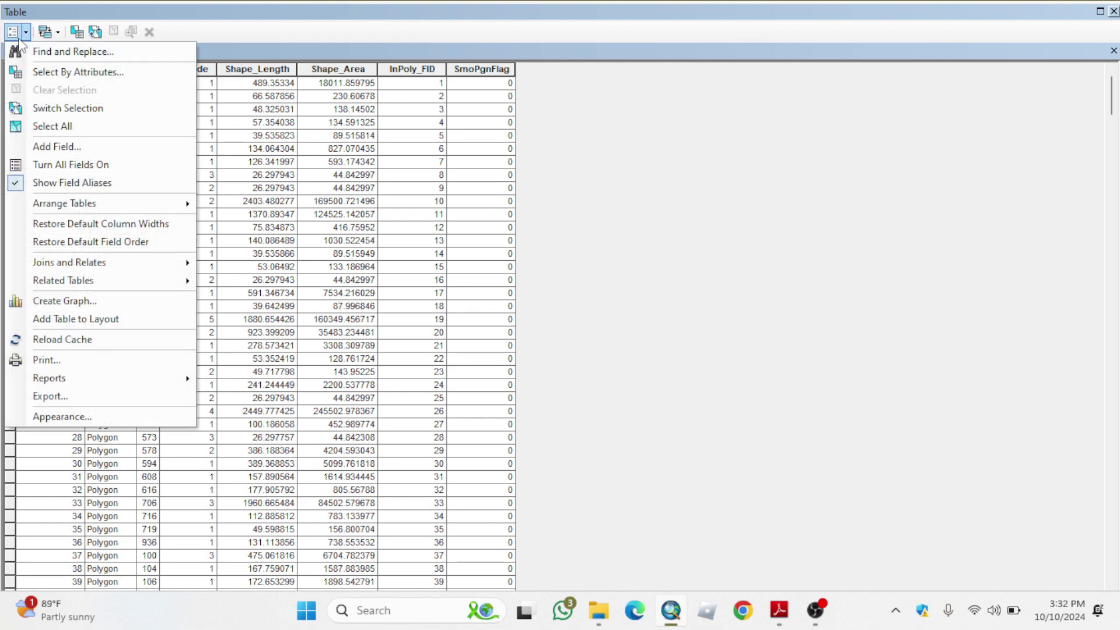
left_click(83, 147)
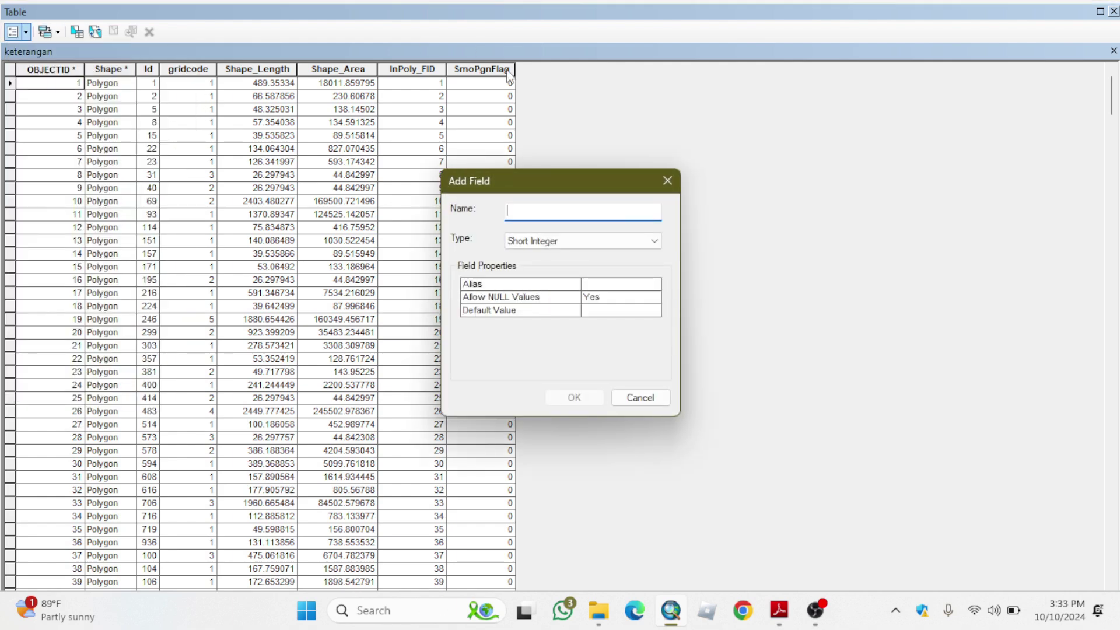
type("Kelerengan")
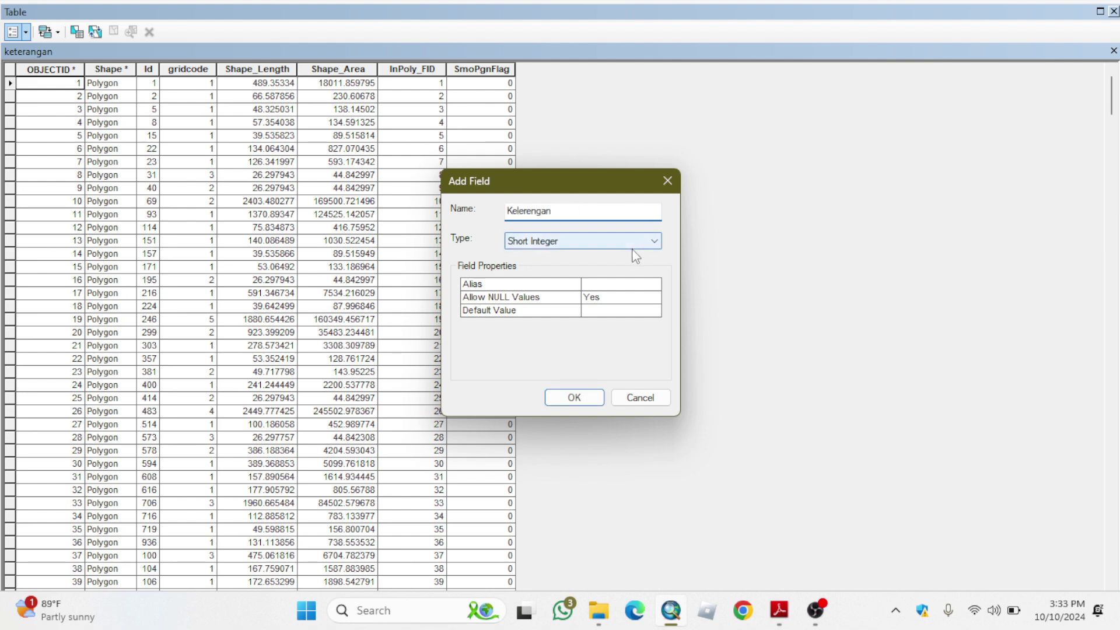
left_click(611, 242)
left_click(533, 302)
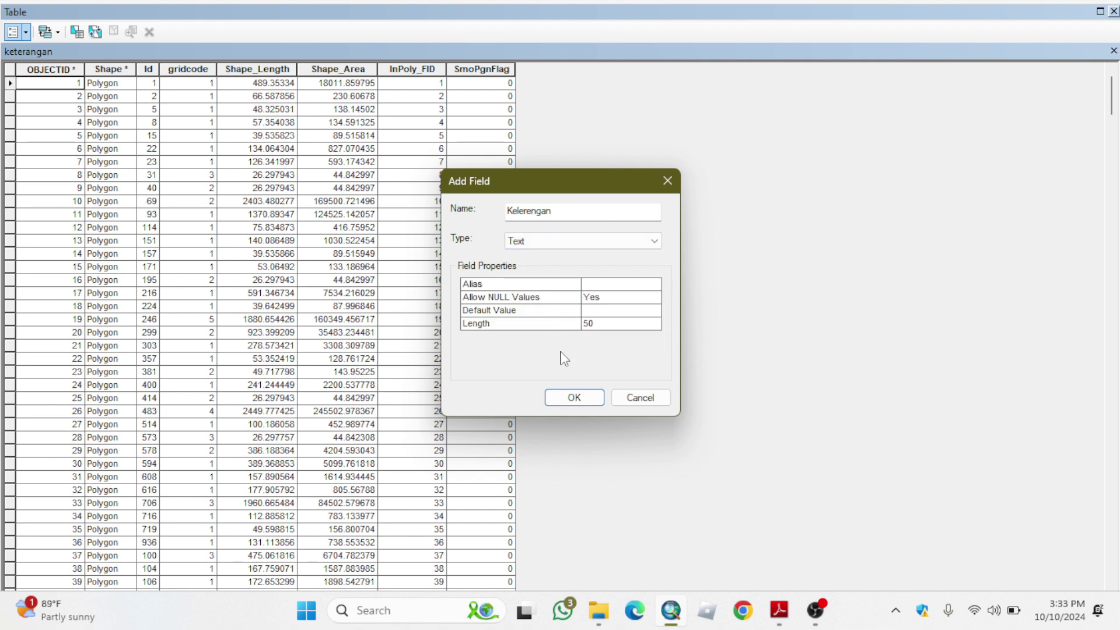
left_click(562, 397)
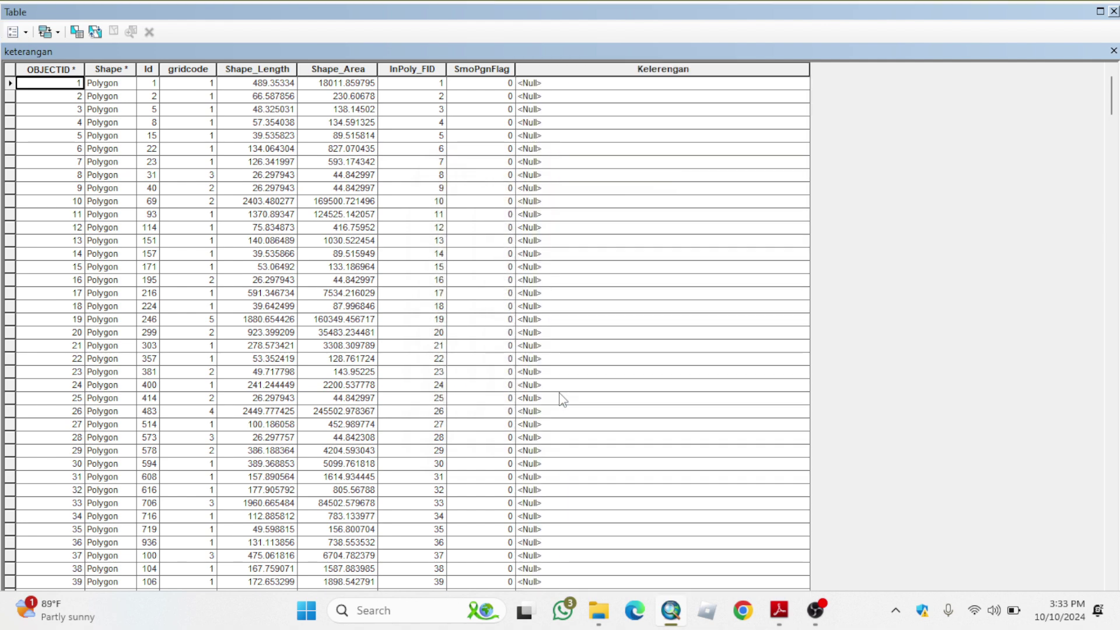
left_click(603, 69)
right_click(605, 72)
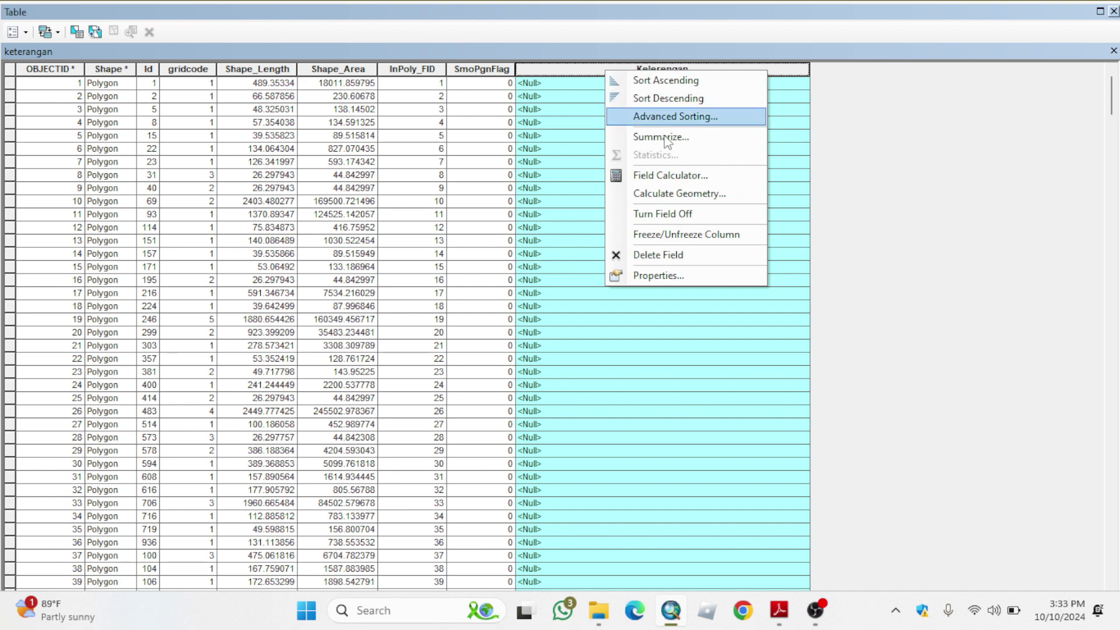
left_click(663, 174)
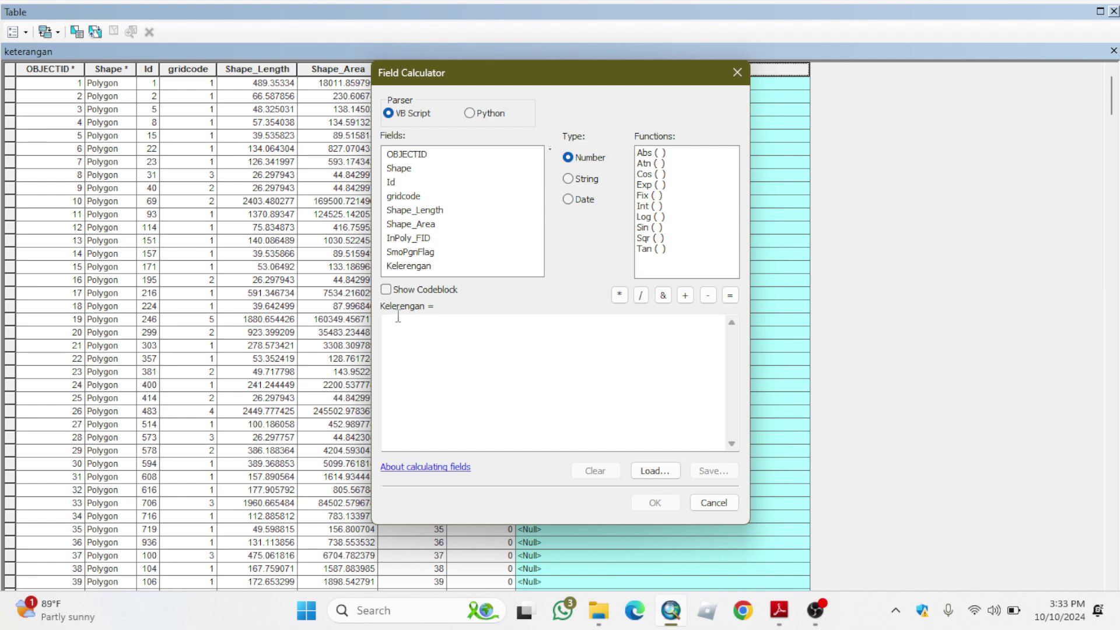
left_click(391, 333)
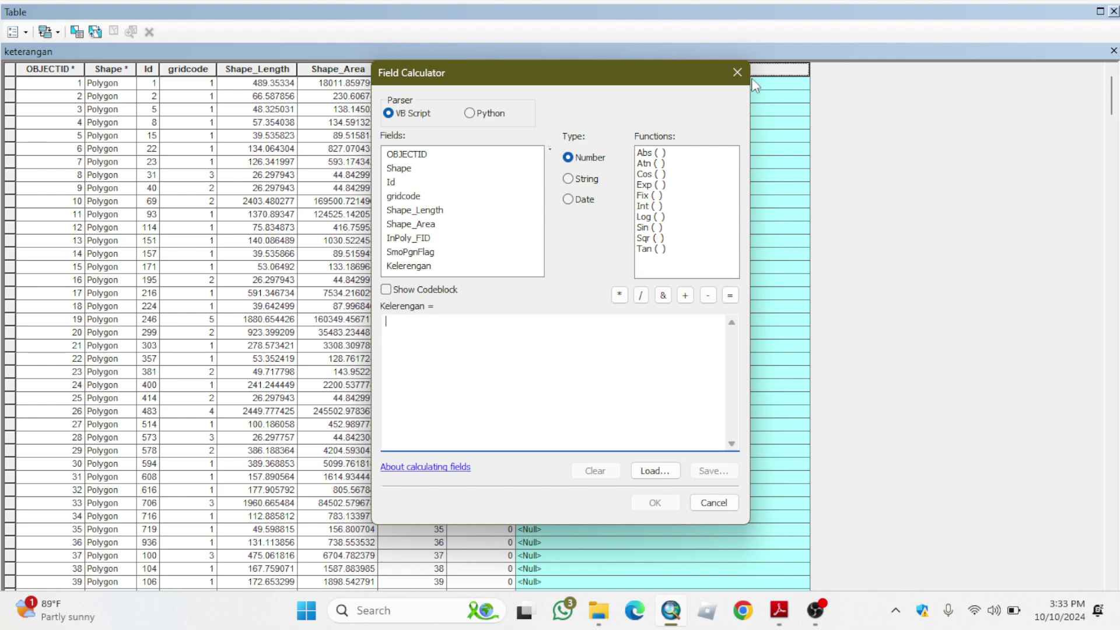
left_click(738, 72)
left_click(13, 32)
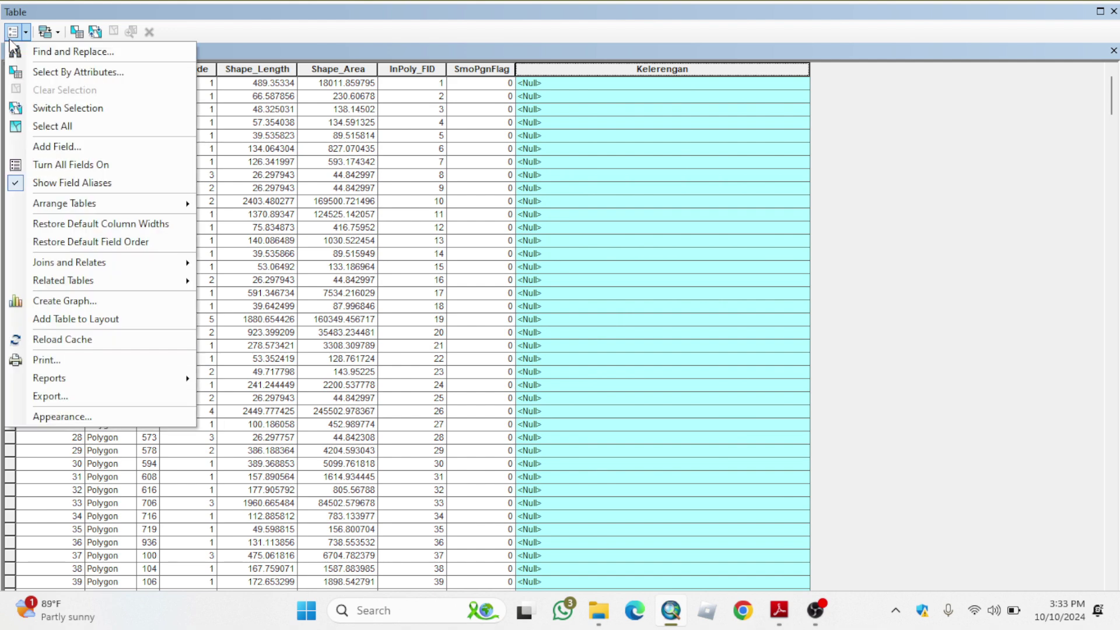
left_click(104, 72)
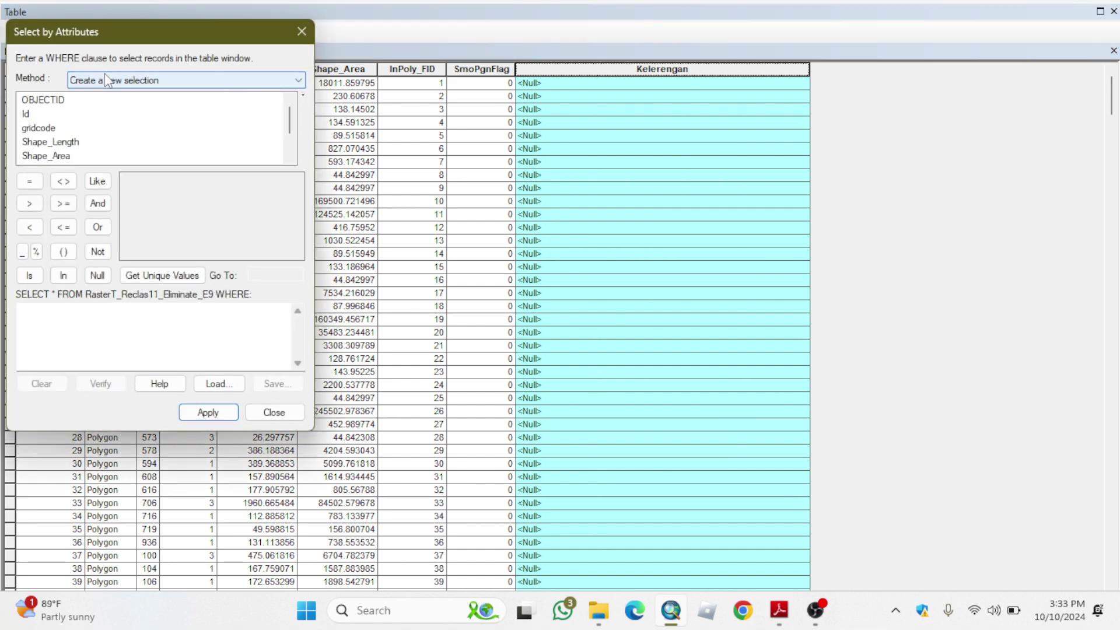
scroll(71, 142, "down", 1)
double_click(56, 155)
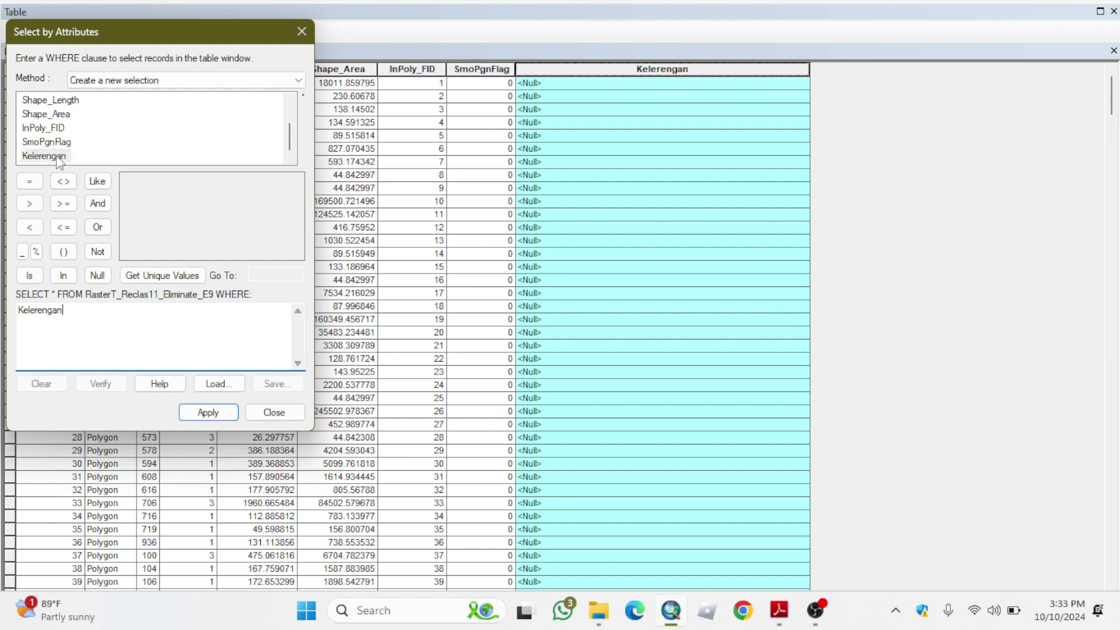
left_click(162, 275)
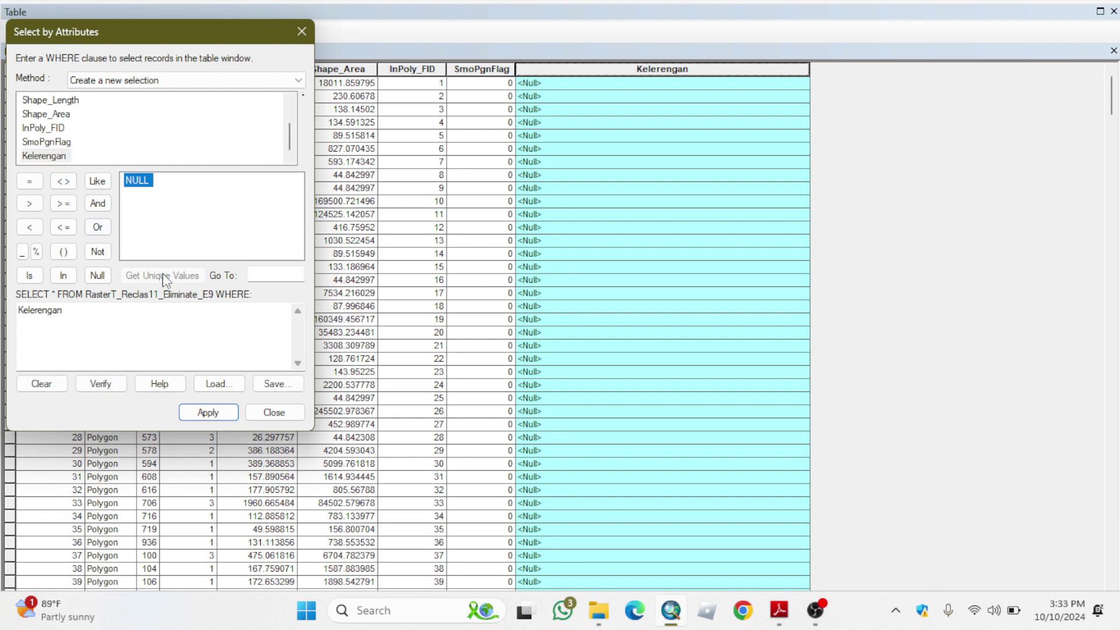
left_click(257, 274)
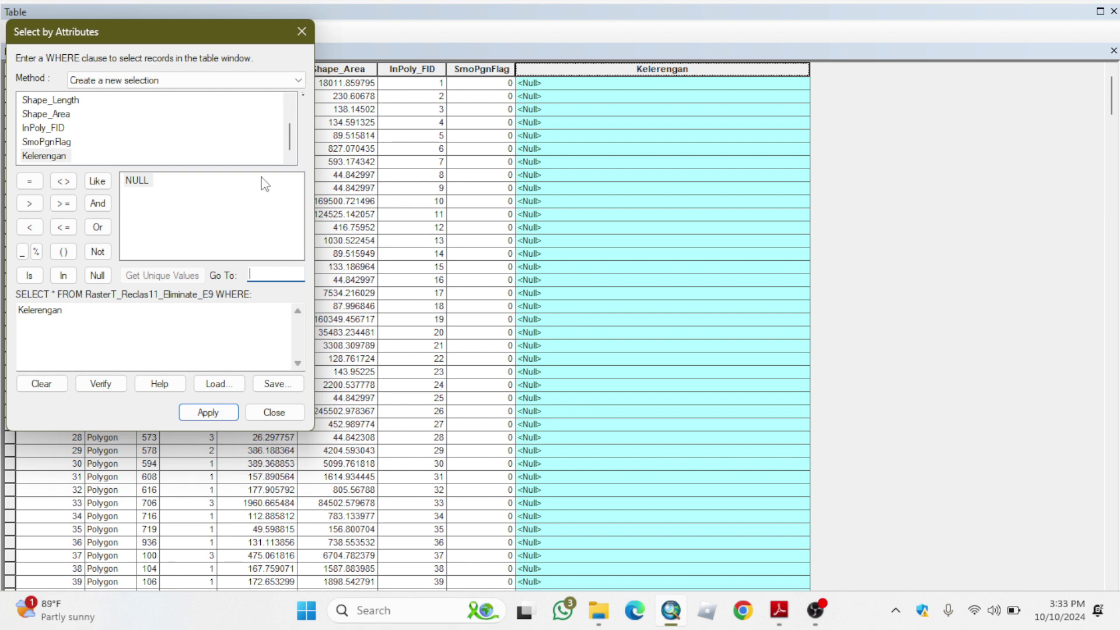
scroll(132, 143, "up", 1)
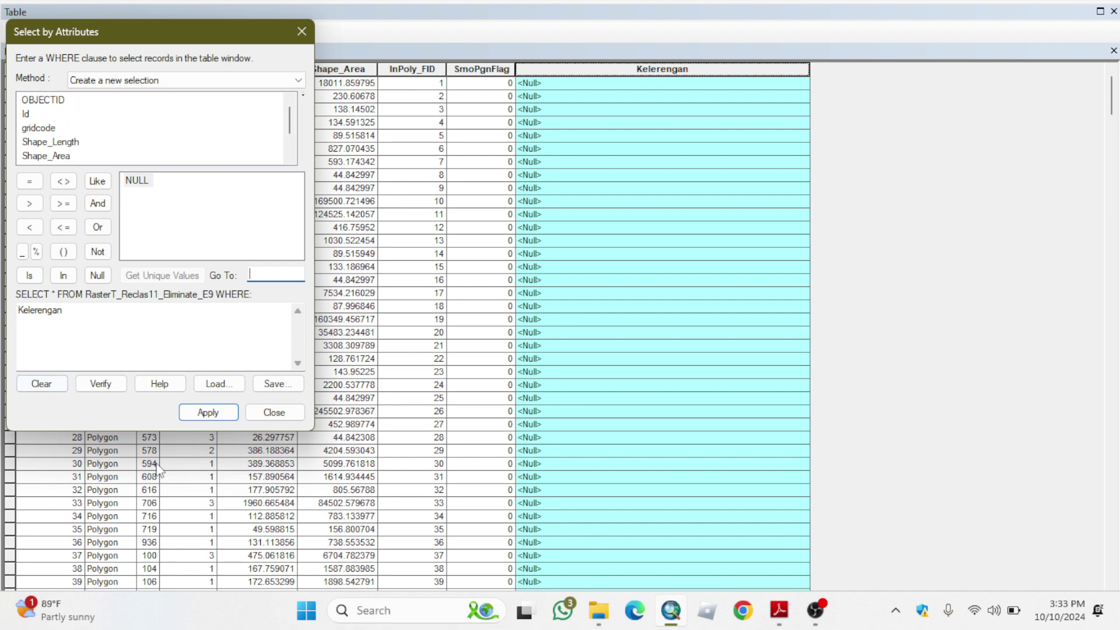
left_click(300, 32)
left_click(816, 610)
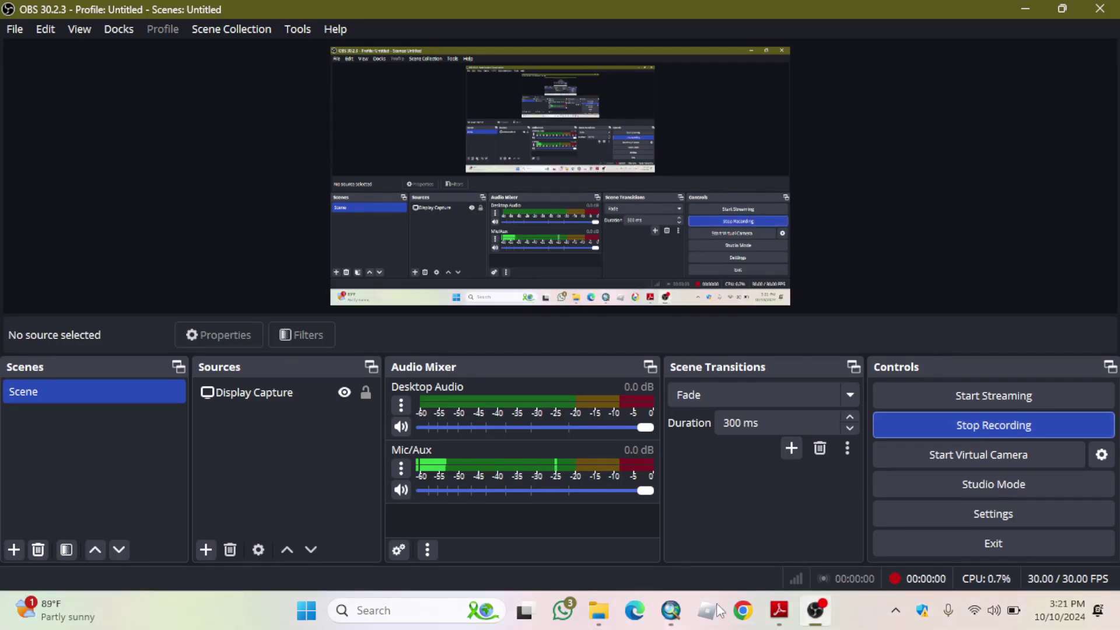
- Try to run Eliminate on RasterT_Reclas11_Eliminate with elimination by border, keeping the default output RasterT_Reclas11_Eliminate_E
left_click(671, 611)
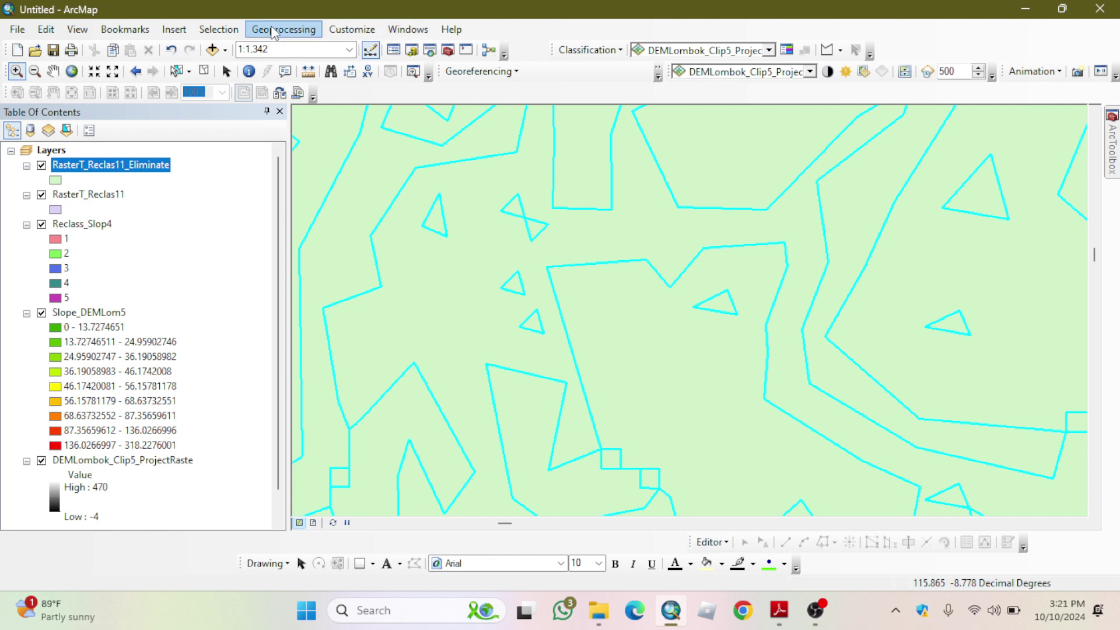
left_click(448, 49)
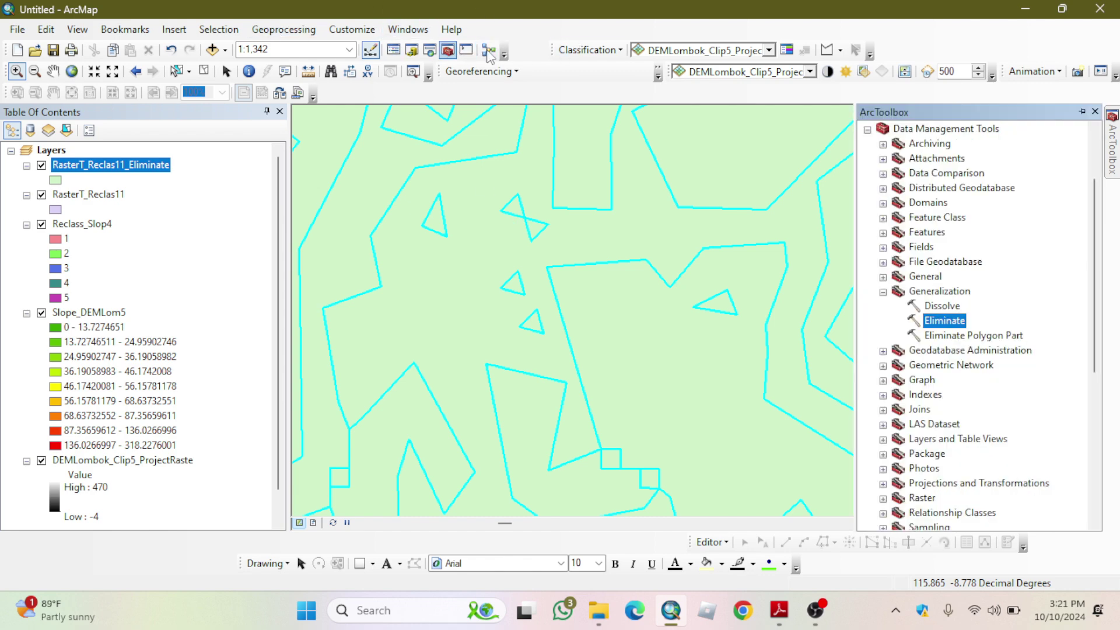
double_click(936, 324)
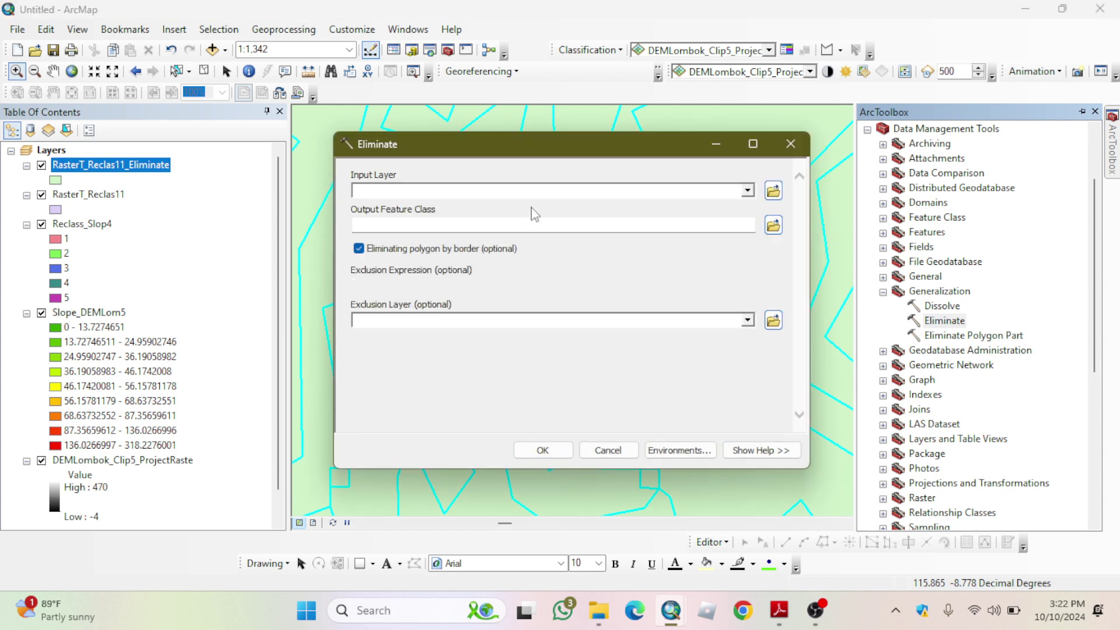
left_click_drag(85, 165, 383, 197)
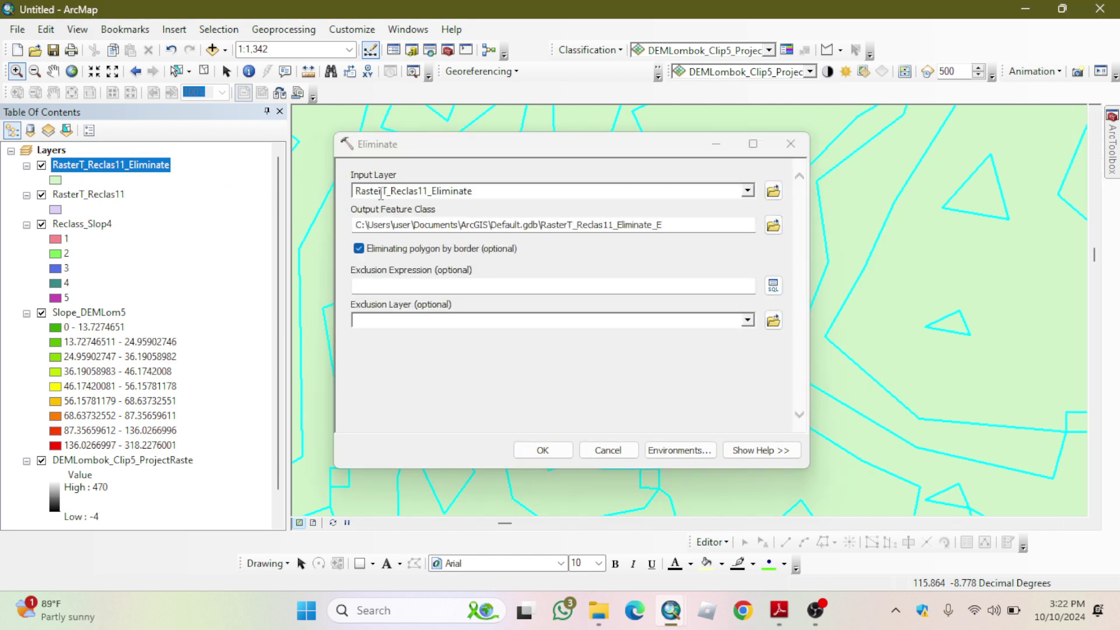
left_click(528, 451)
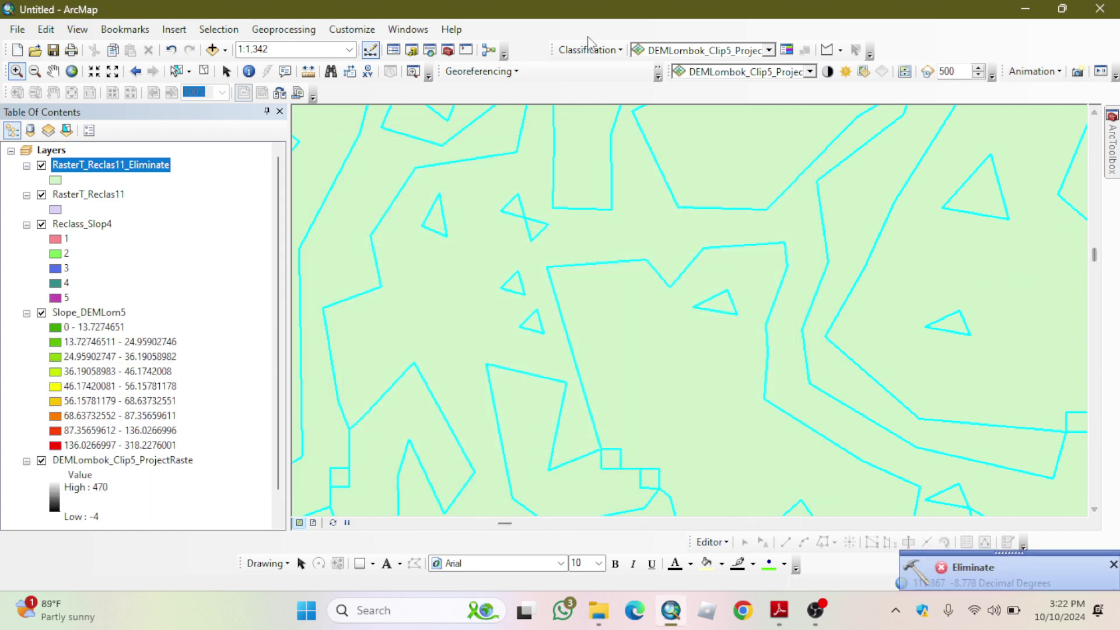
- Try Eliminate again on RasterT_Reclas11_Eliminate with elimination by border and RasterT_Reclas11_Eliminate_E1 as the output
left_click(448, 51)
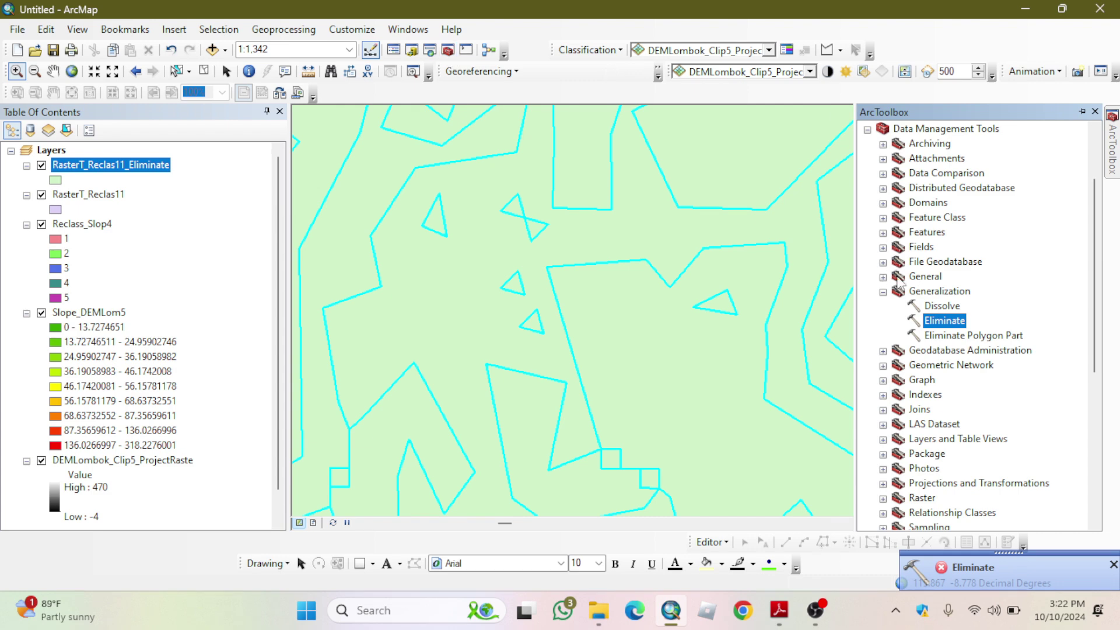
double_click(943, 322)
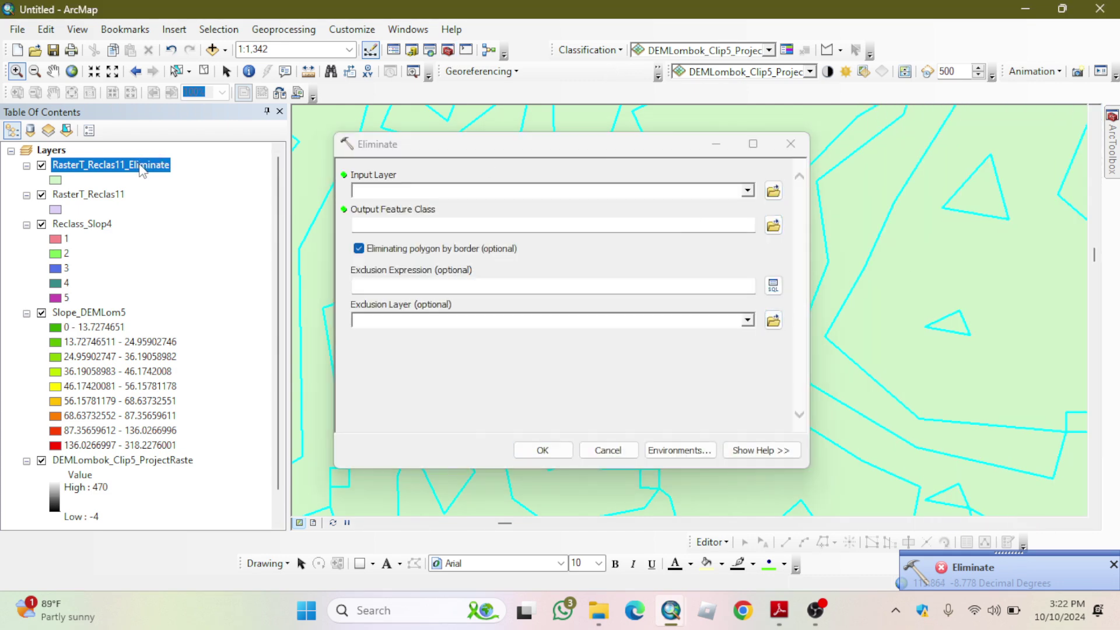
left_click_drag(142, 170, 415, 192)
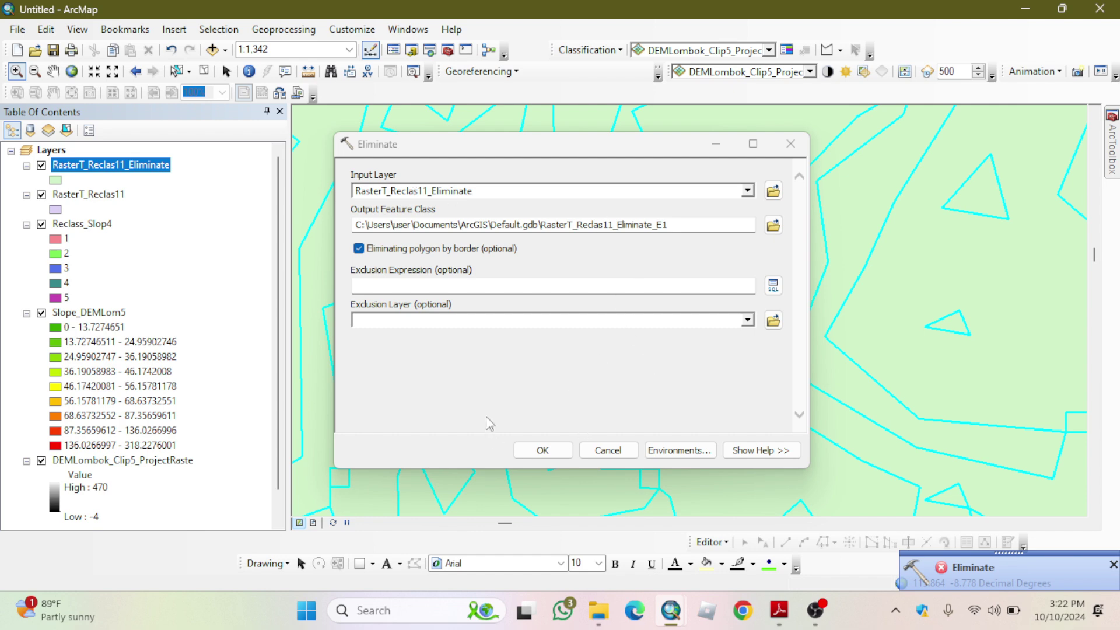
left_click(542, 451)
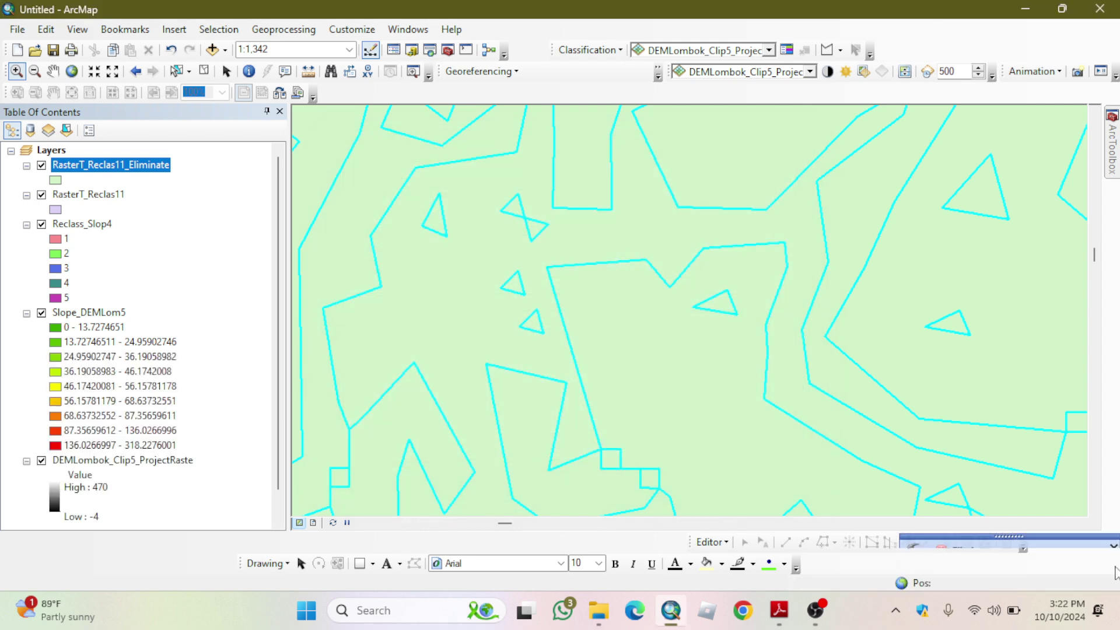
left_click(1113, 523)
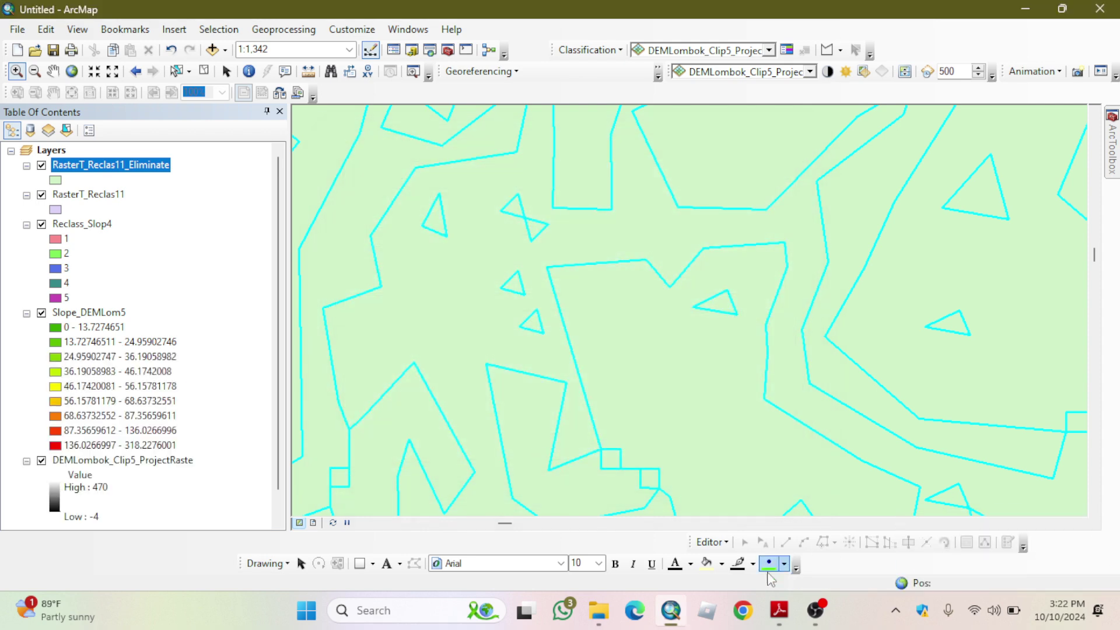
mouse_move(820, 625)
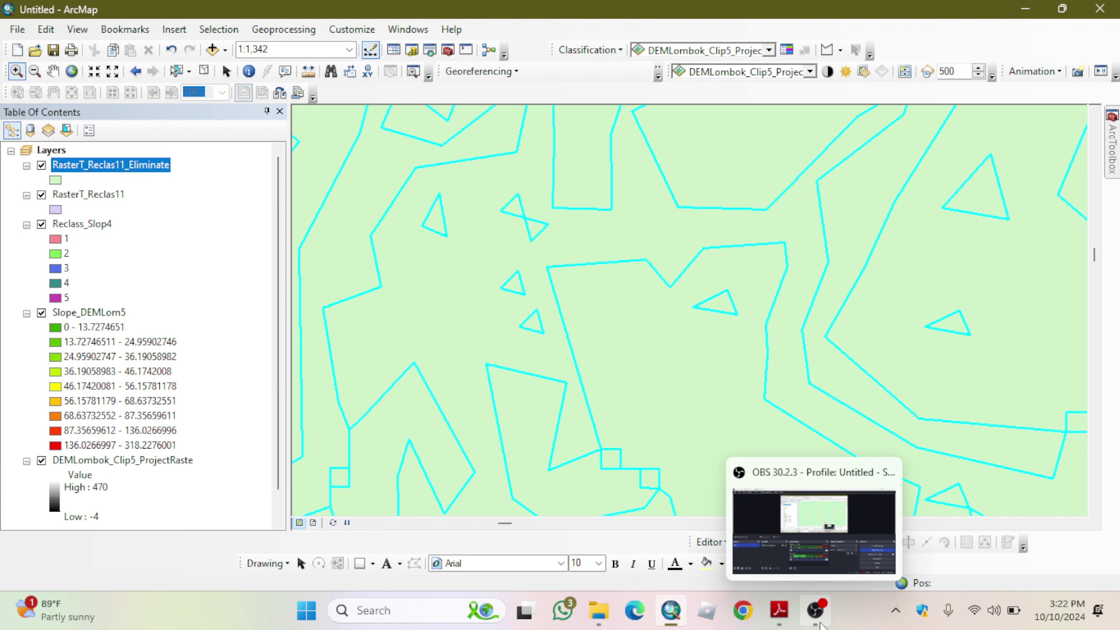
left_click(820, 626)
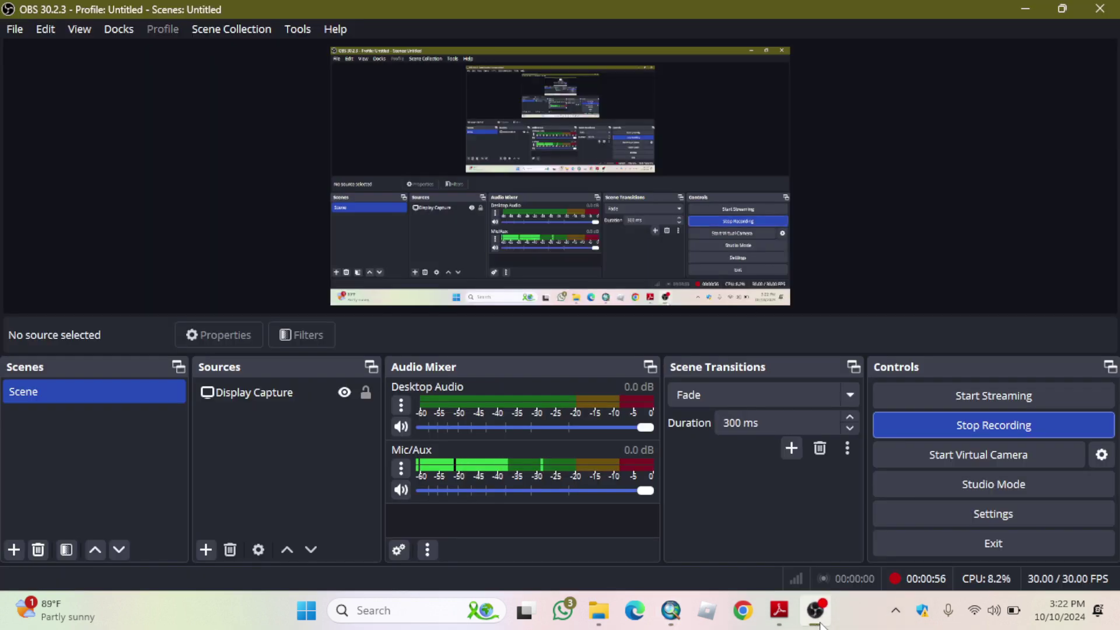
left_click(922, 425)
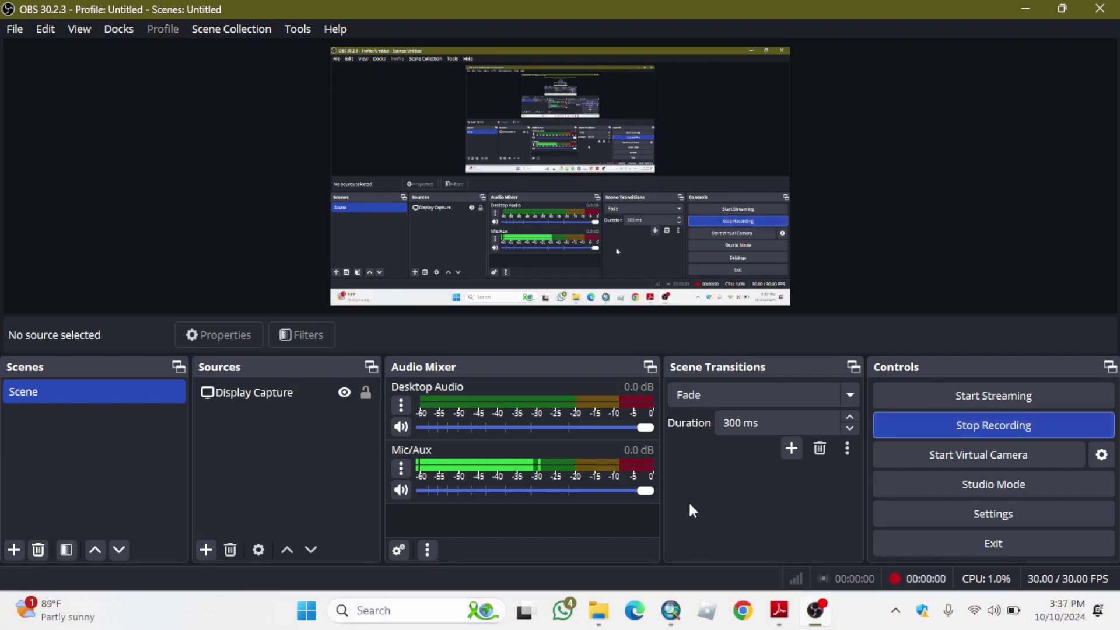
- Return to ArcMap and select the keterangan table records where gridcode = 1, replacing the leftover WHERE clause
left_click(668, 614)
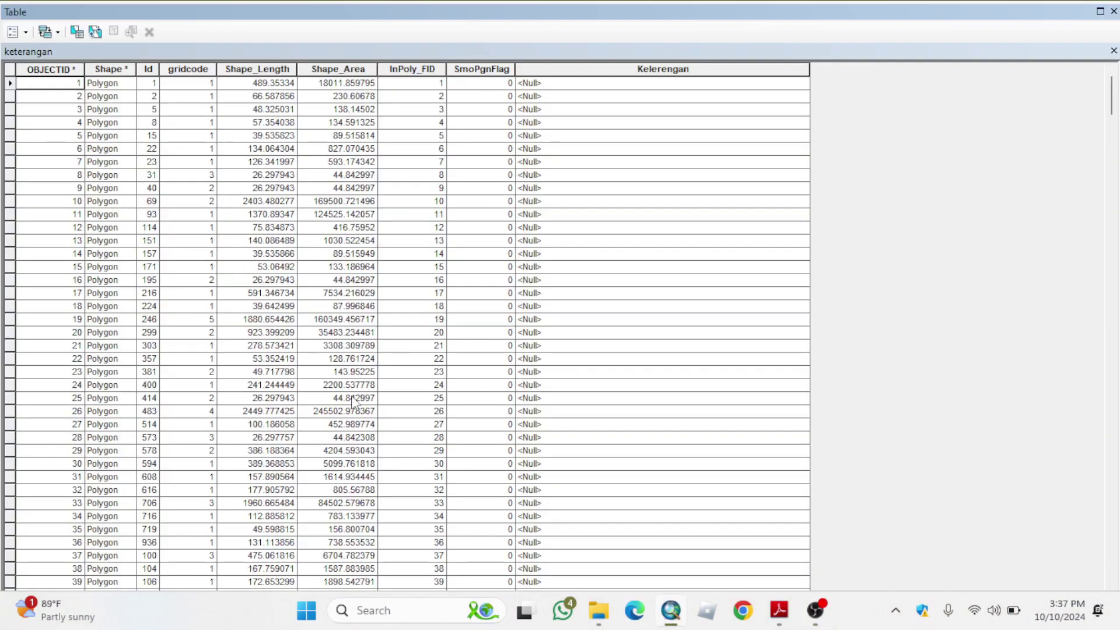
left_click(12, 31)
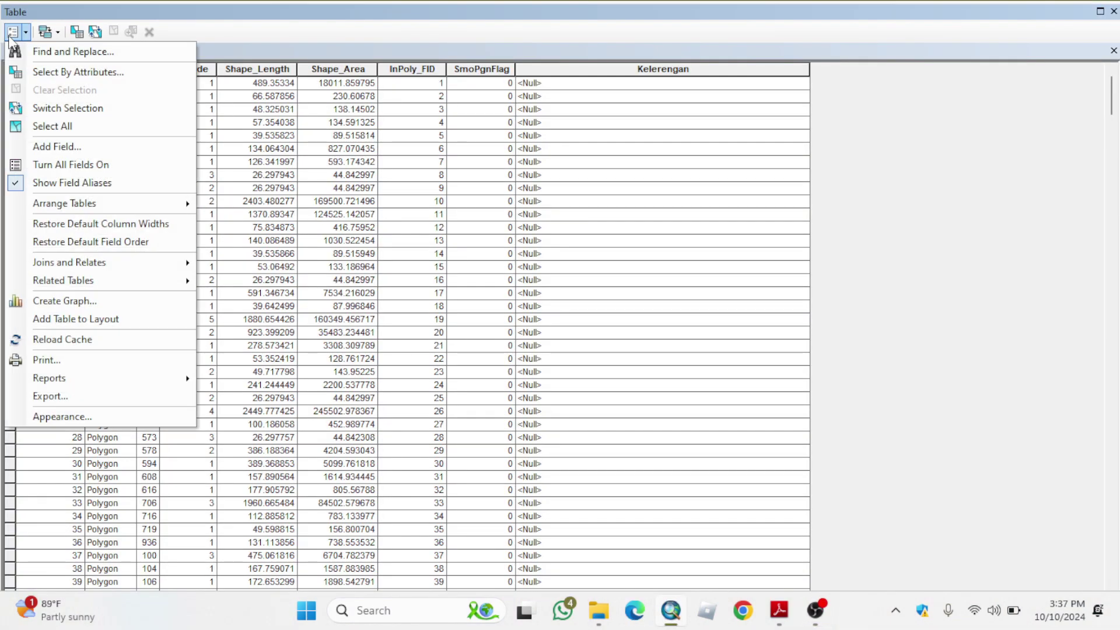
left_click(54, 72)
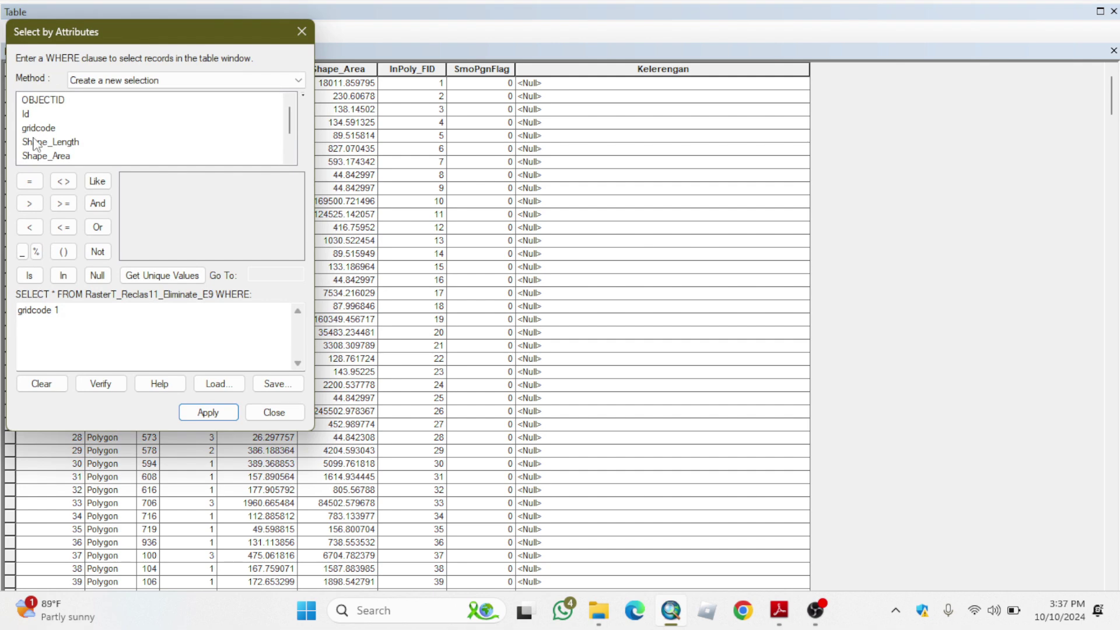
double_click(25, 129)
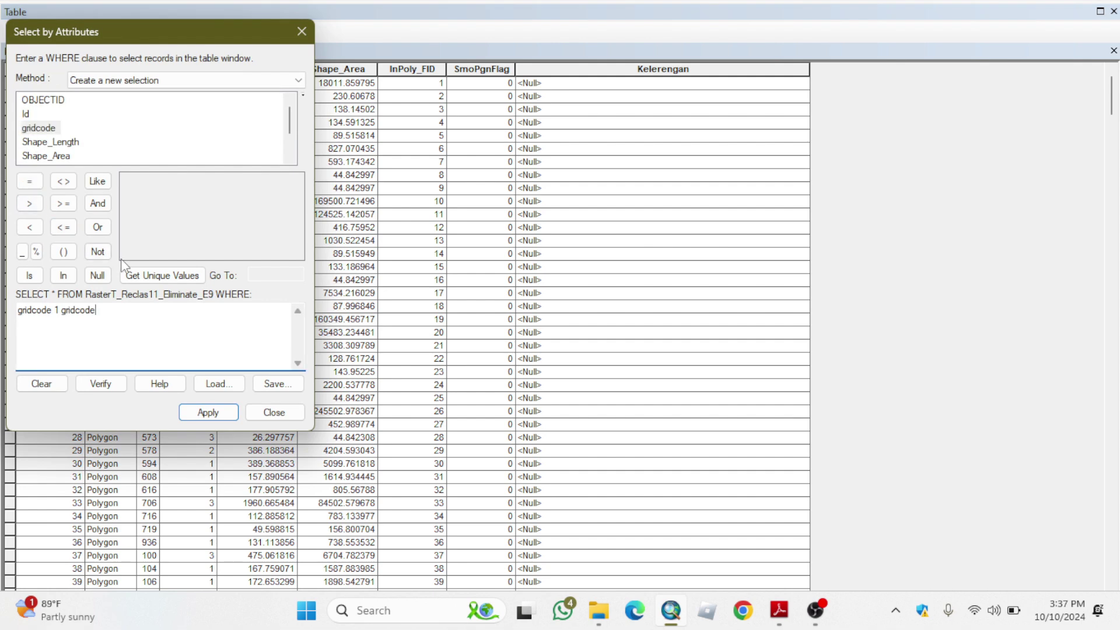
key("BackSpace")
key("BackSpace")
key("BackSpace")
key("BackSpace")
key("BackSpace")
key("BackSpace")
key("BackSpace")
key("BackSpace")
key("BackSpace")
key("BackSpace")
key("BackSpace")
key("BackSpace")
key("BackSpace")
key("BackSpace")
key("BackSpace")
key("BackSpace")
key("BackSpace")
key("BackSpace")
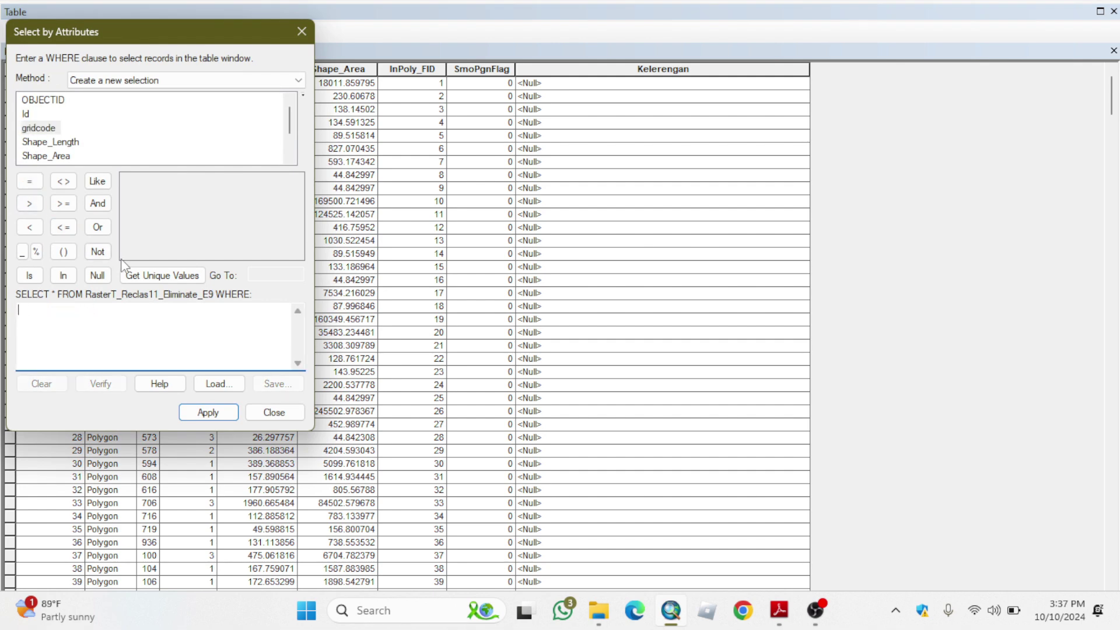
double_click(28, 129)
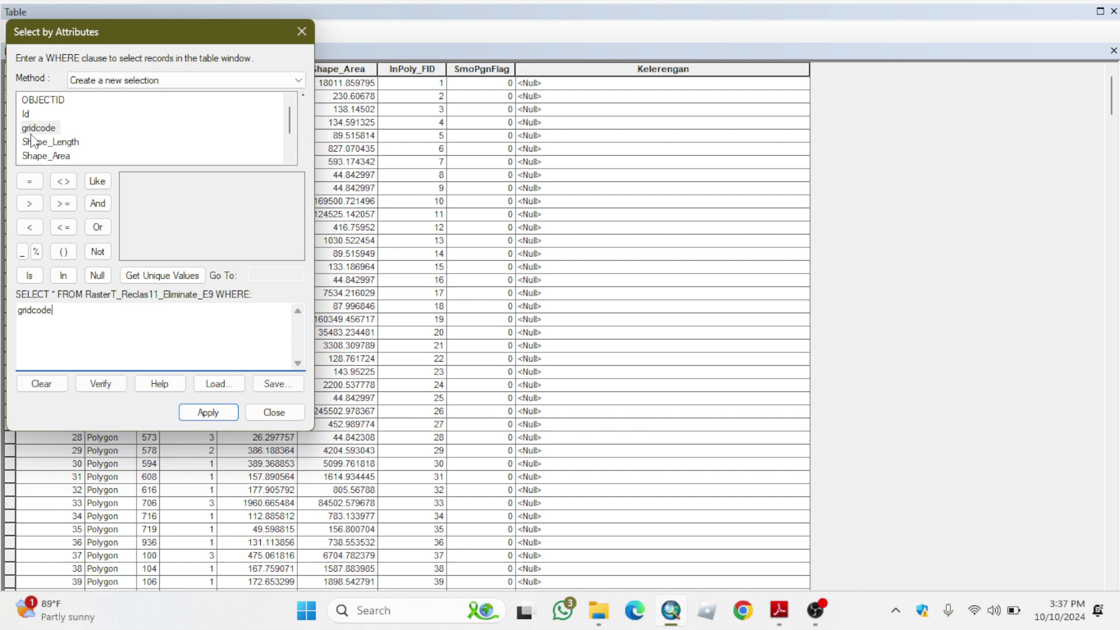
left_click(29, 182)
left_click(162, 276)
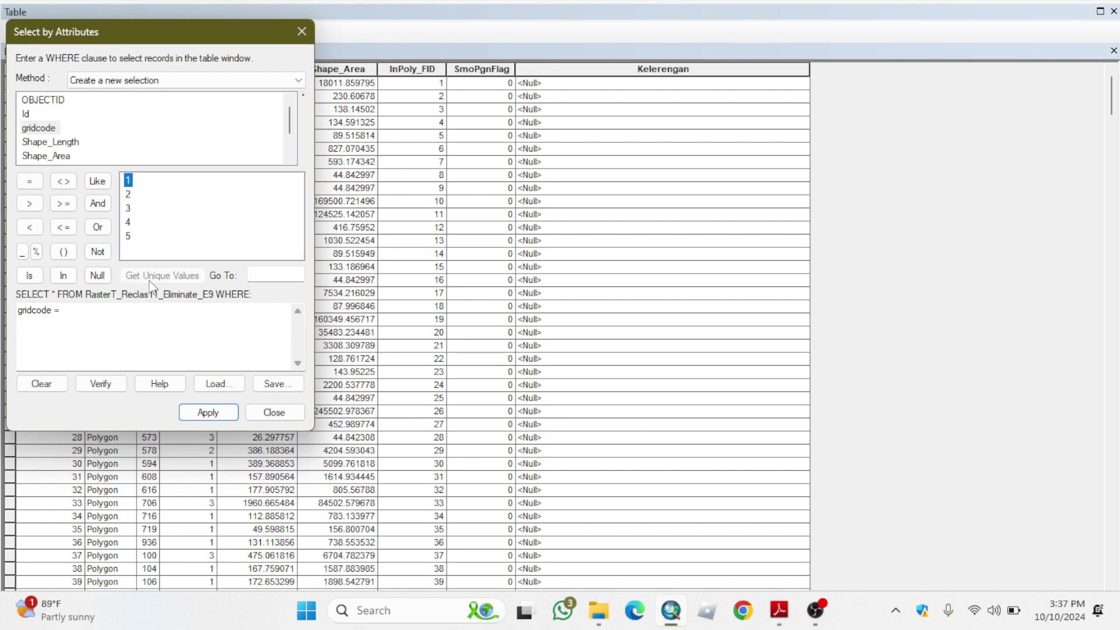
double_click(132, 182)
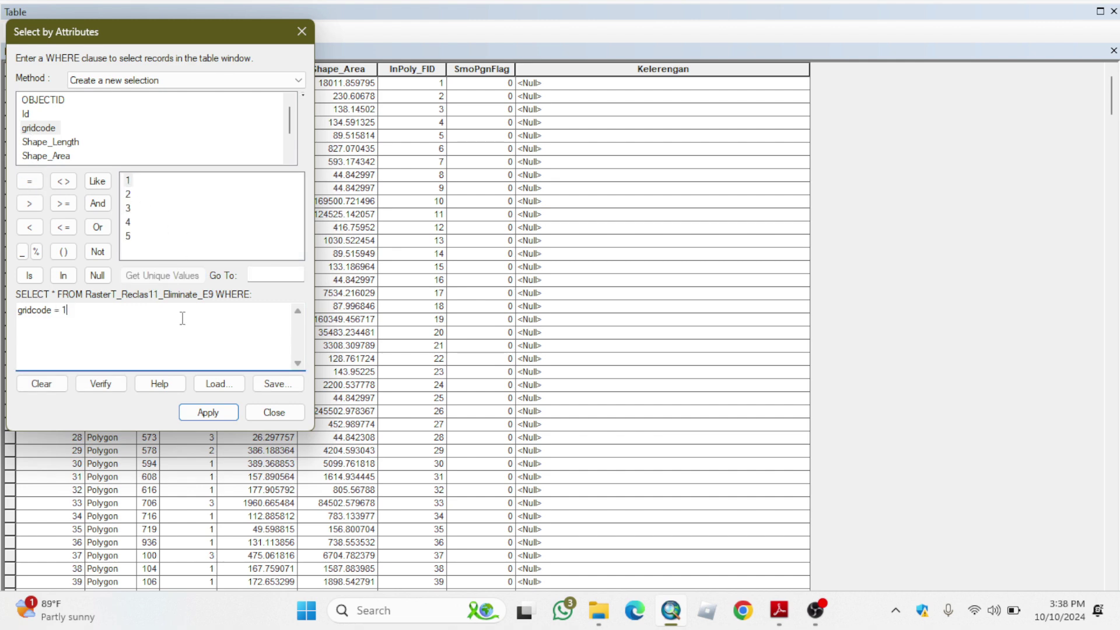
left_click(207, 413)
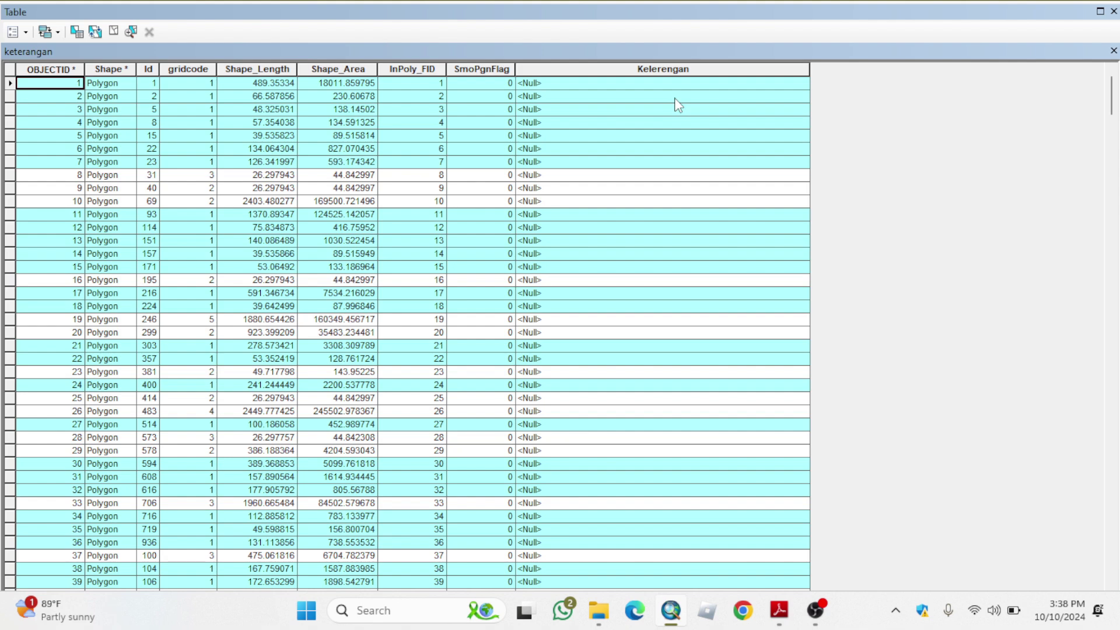
- Check the slope classes in the Modul_SIG_Acara_4[1] PDF and calculate the Kelerengan field of the selected records as "0-8%"
right_click(660, 69)
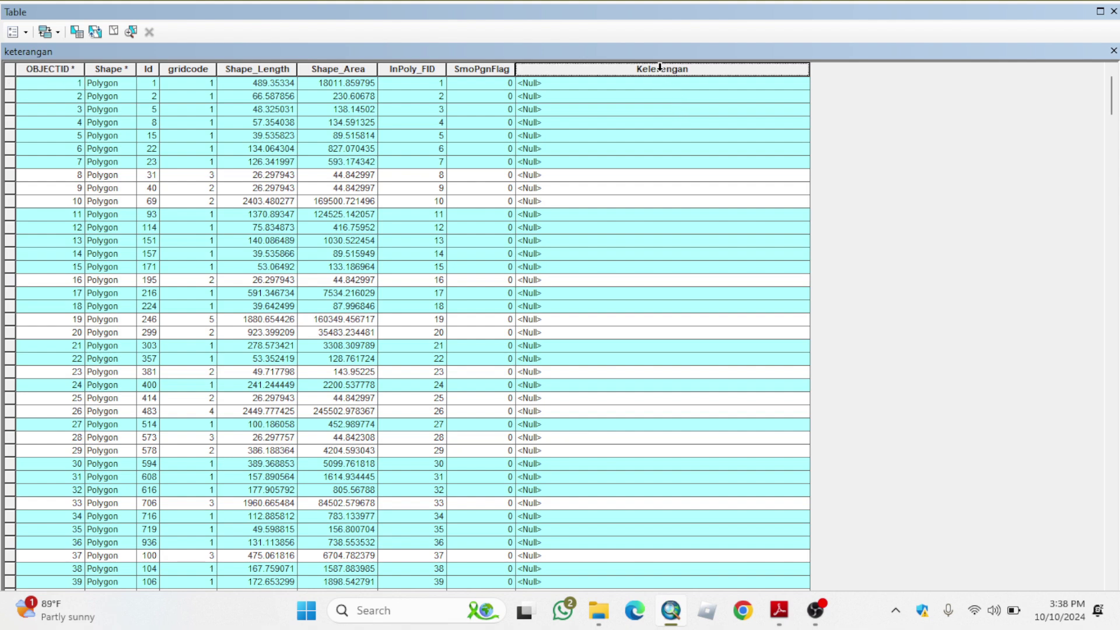
left_click(722, 174)
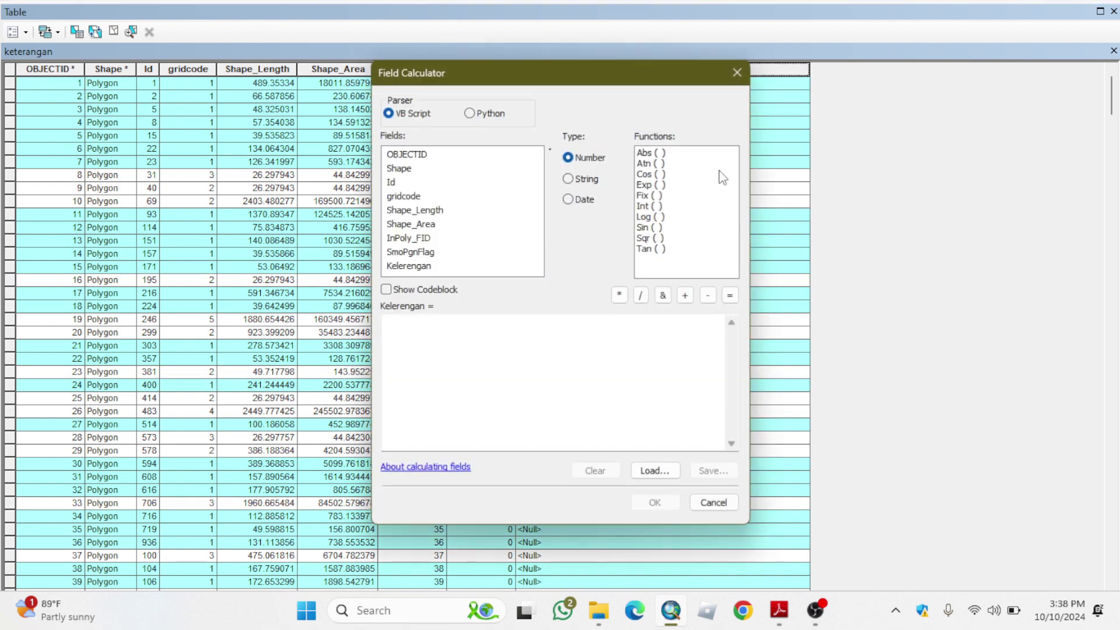
left_click(430, 336)
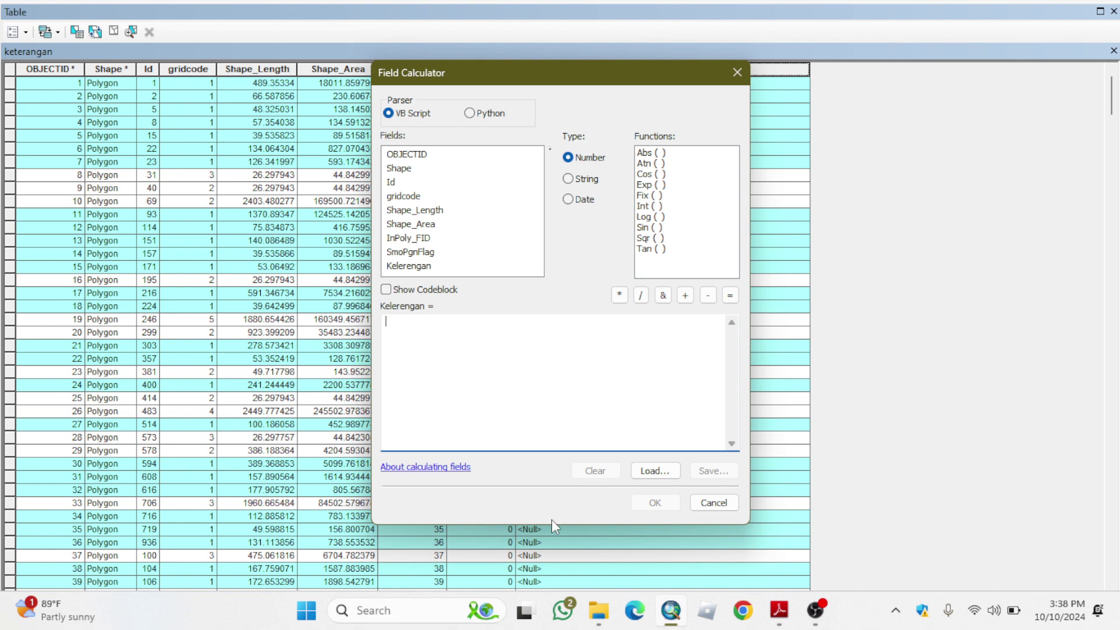
left_click(779, 610)
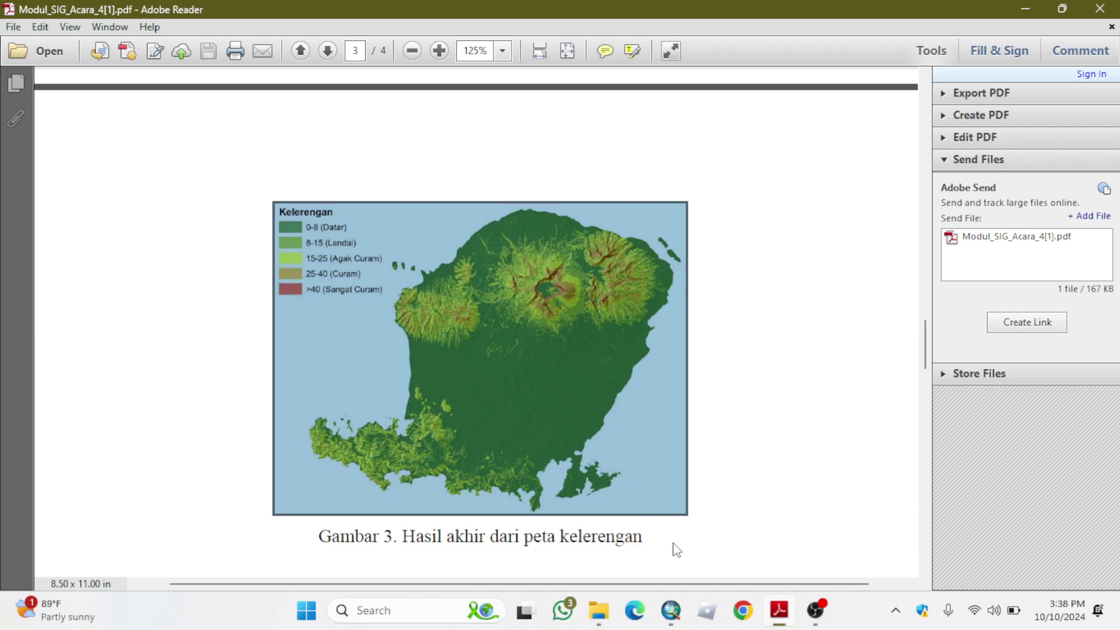
left_click(674, 609)
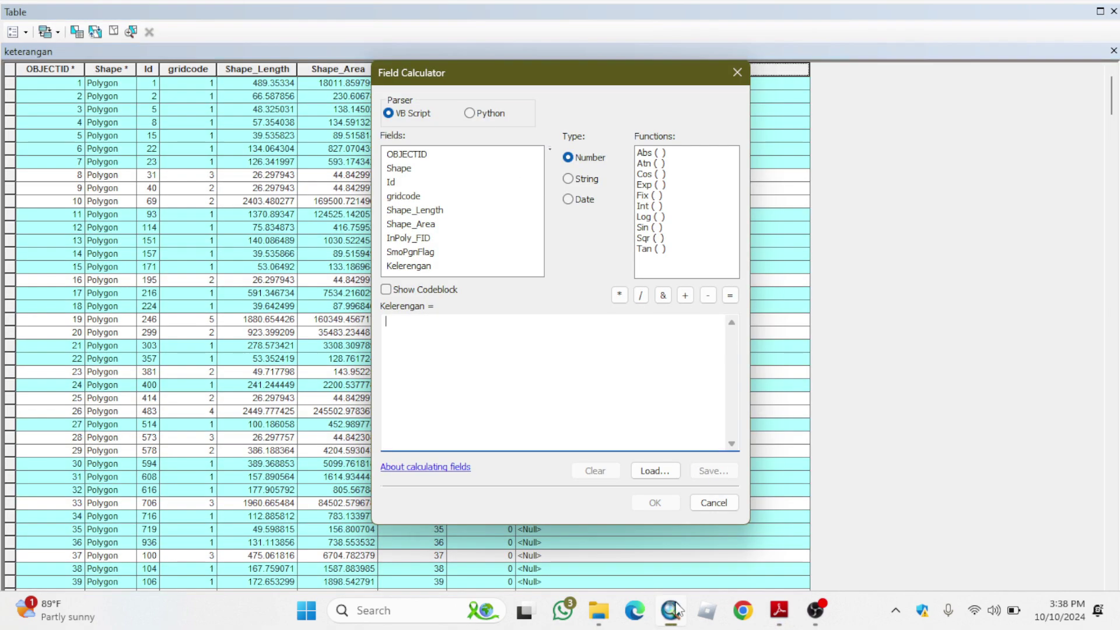
left_click(458, 340)
type("\"0-8%")
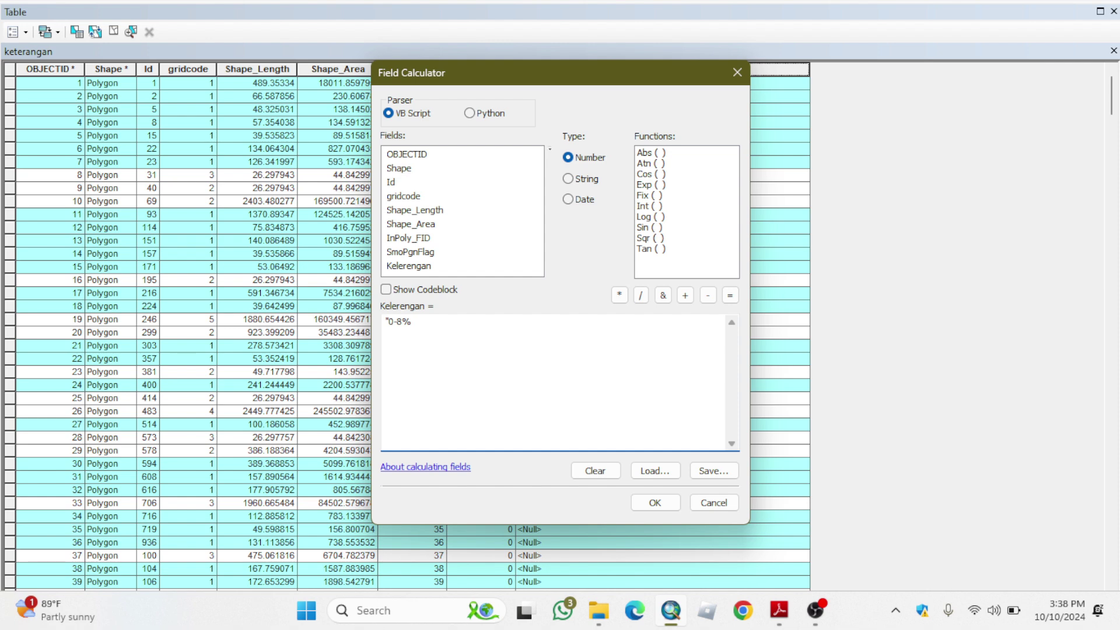
left_click(654, 503)
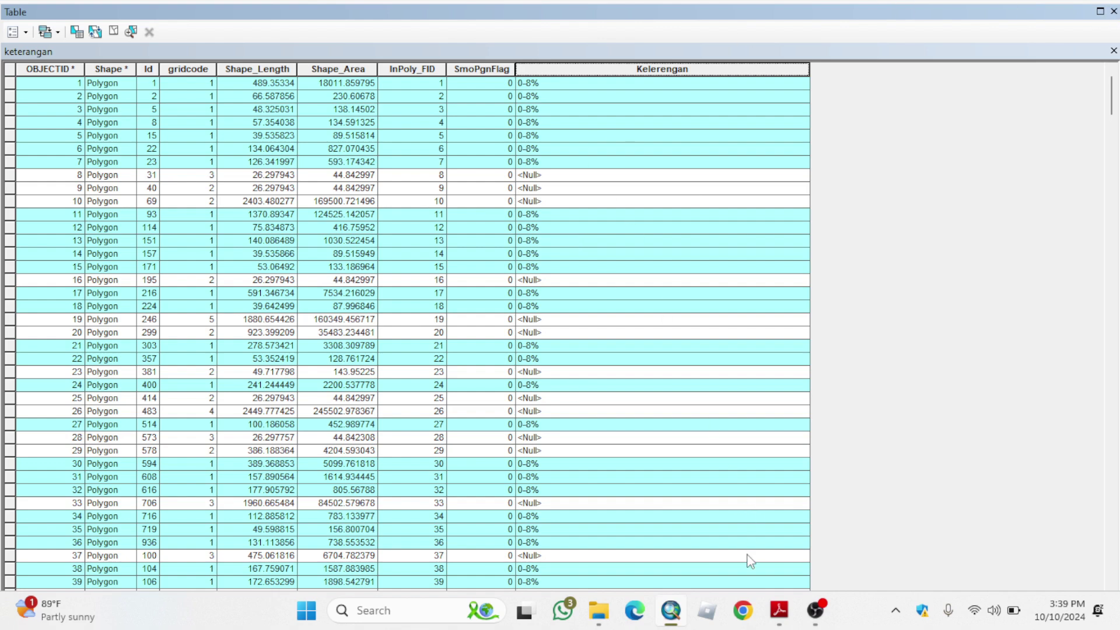
left_click(815, 611)
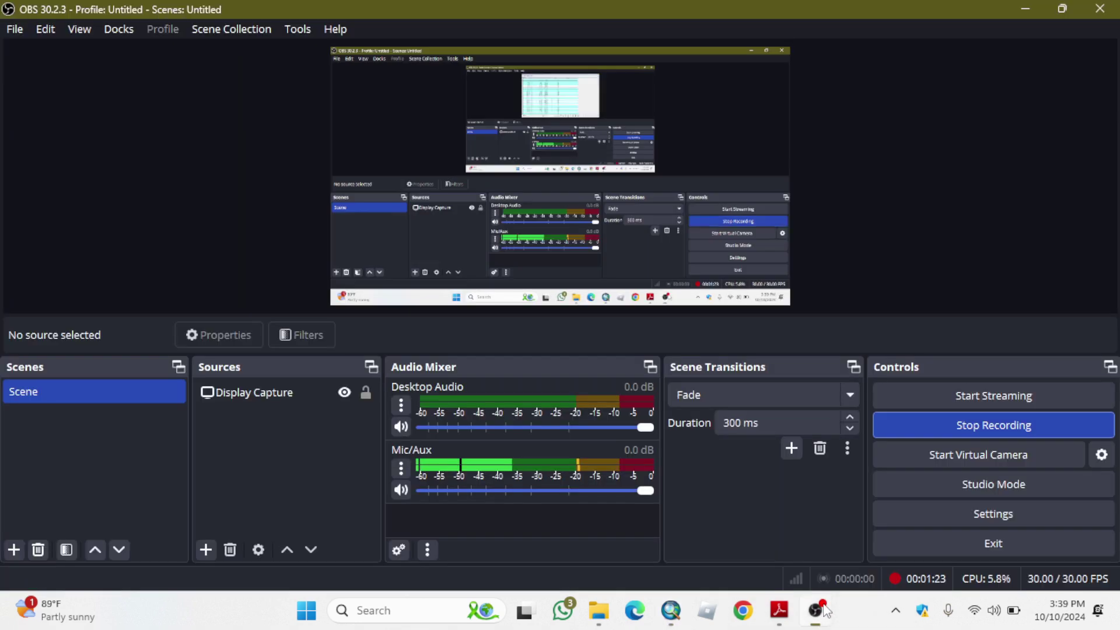
left_click(921, 426)
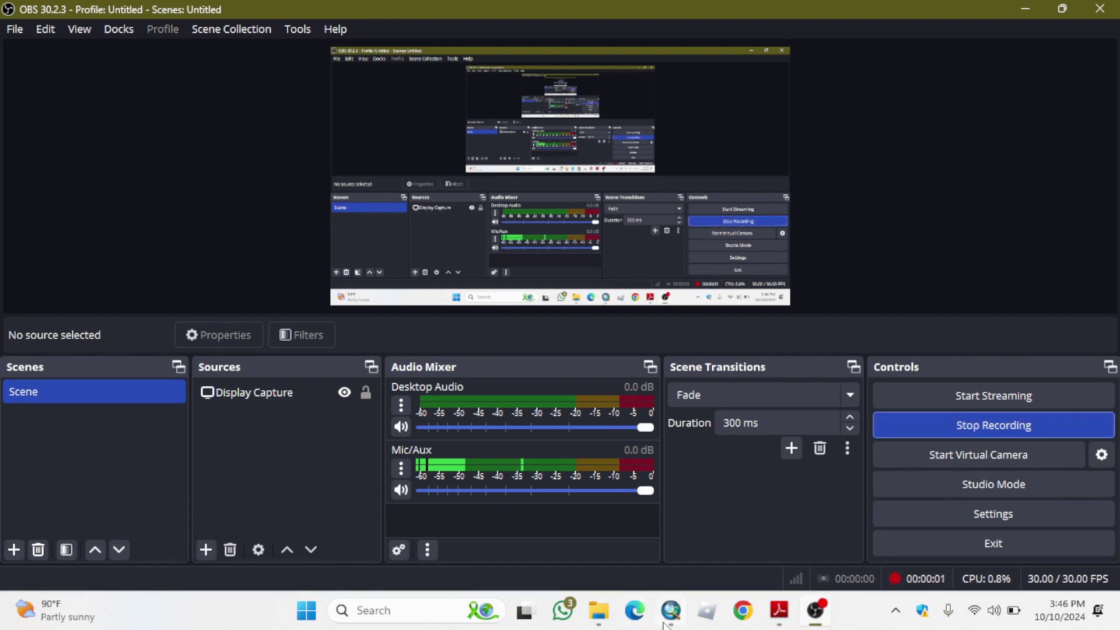
- Return to ArcMap, review the Kelerengan values throughout the keterangan attribute table, and close the table
left_click(666, 621)
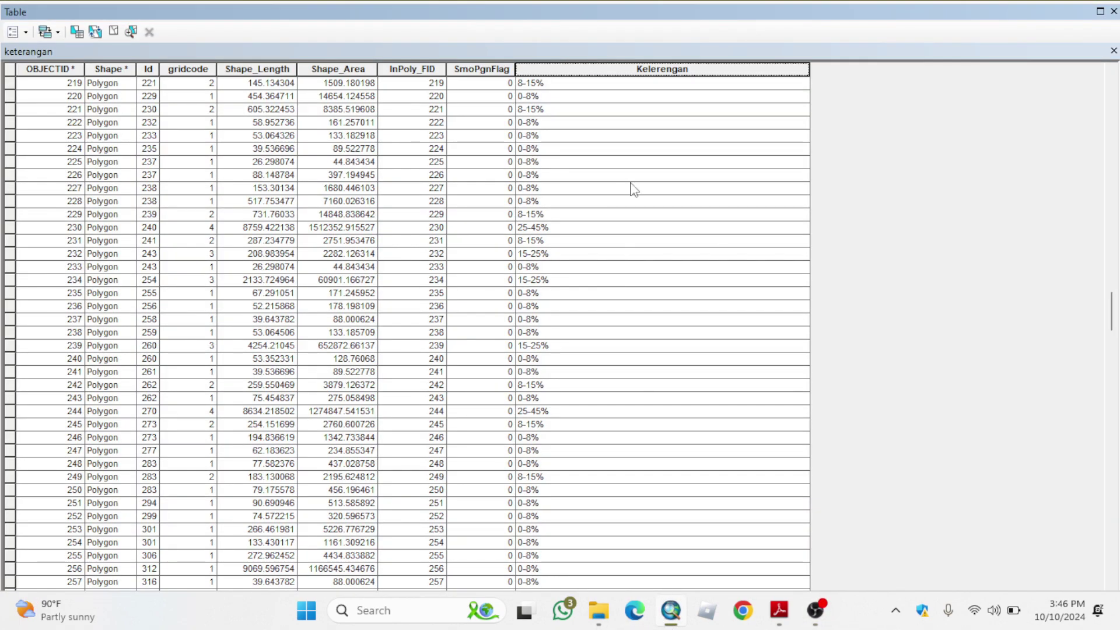
scroll(634, 190, "down", 20)
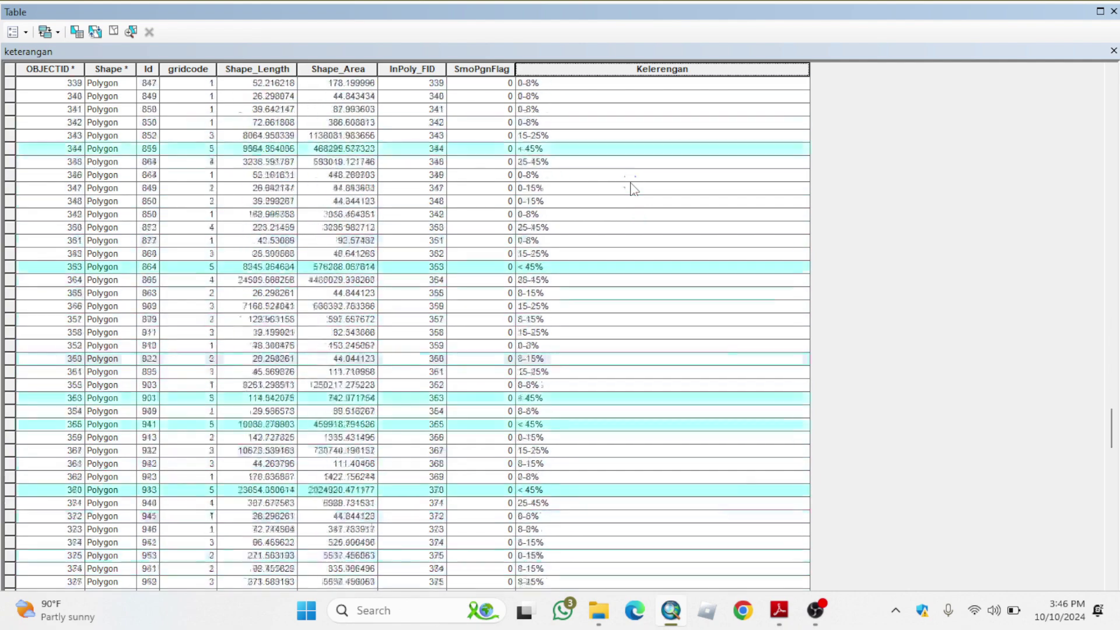
scroll(634, 189, "down", 20)
scroll(634, 189, "up", 20)
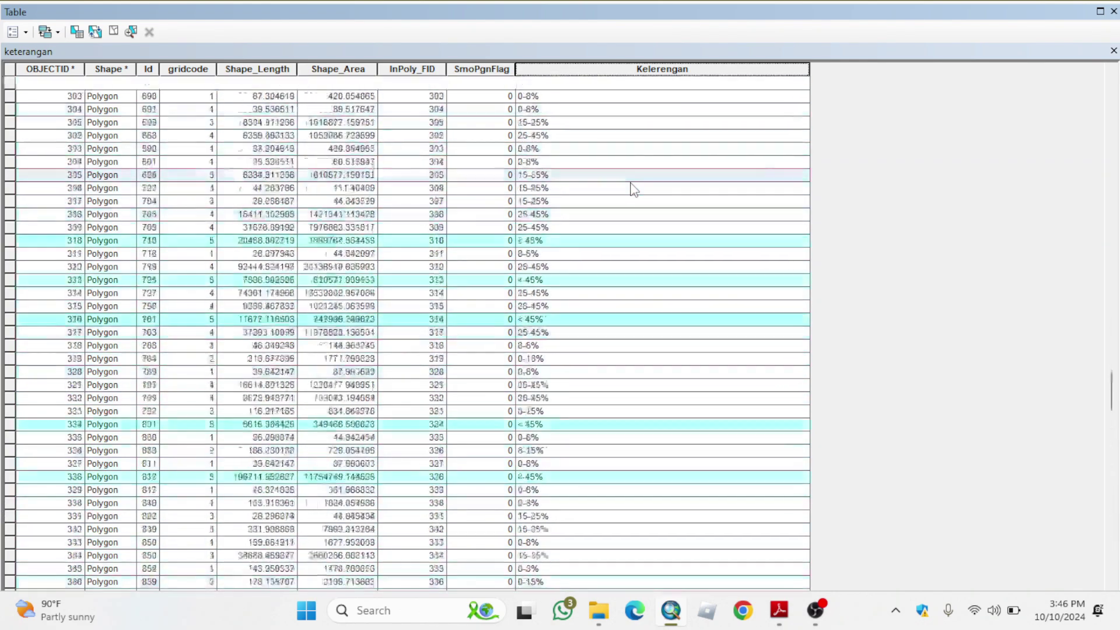
scroll(657, 249, "up", 10)
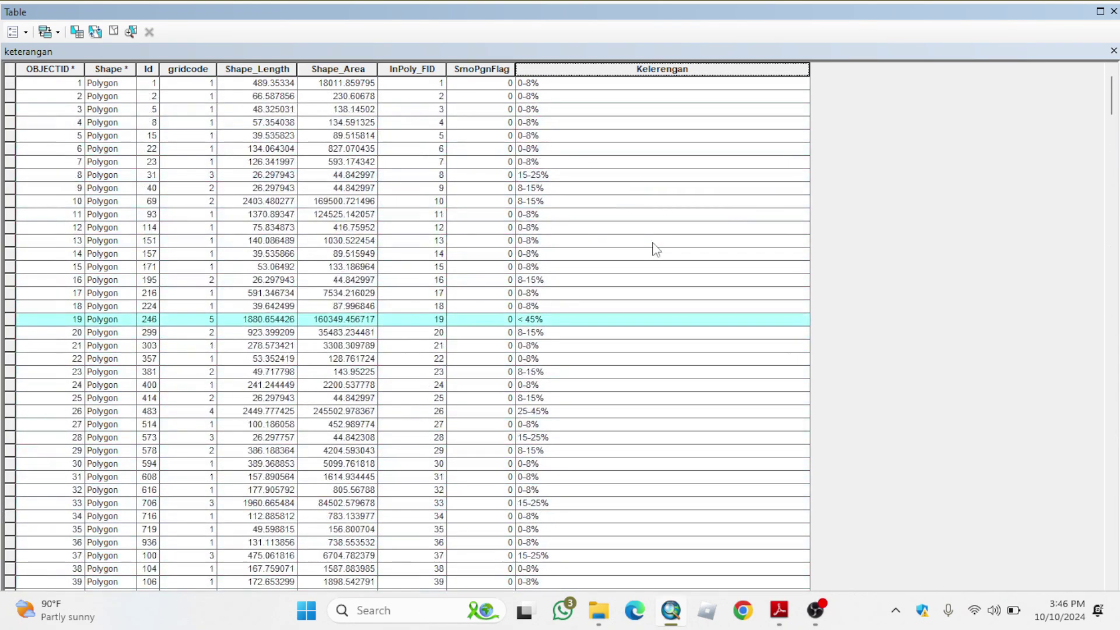
left_click(1112, 11)
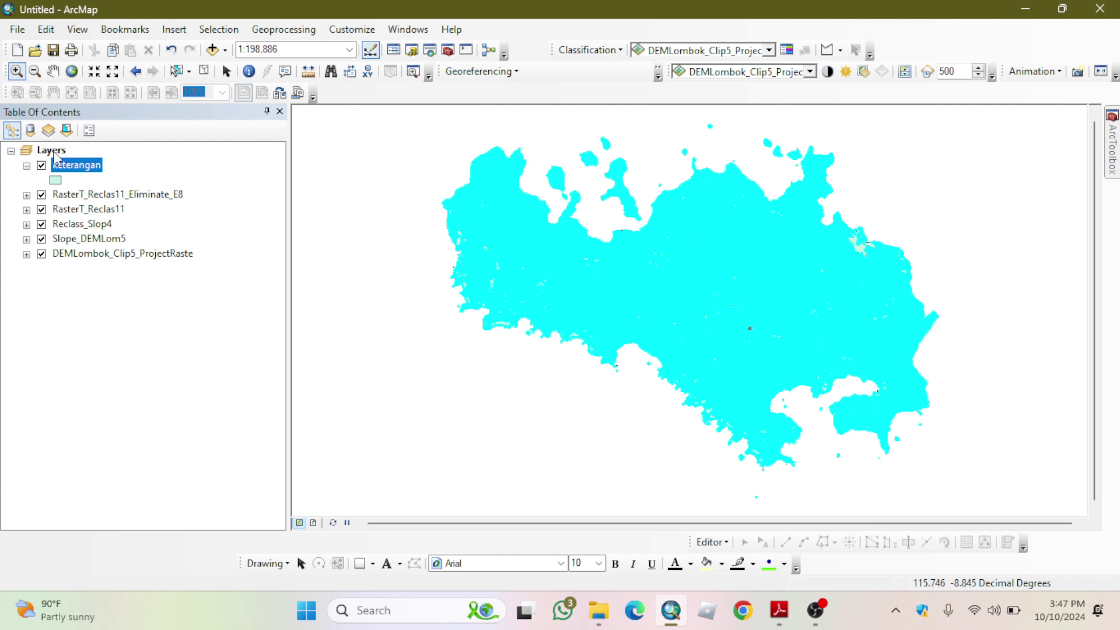
- Symbolize the keterangan layer by unique values of the Kelerengan field and add all values
right_click(65, 169)
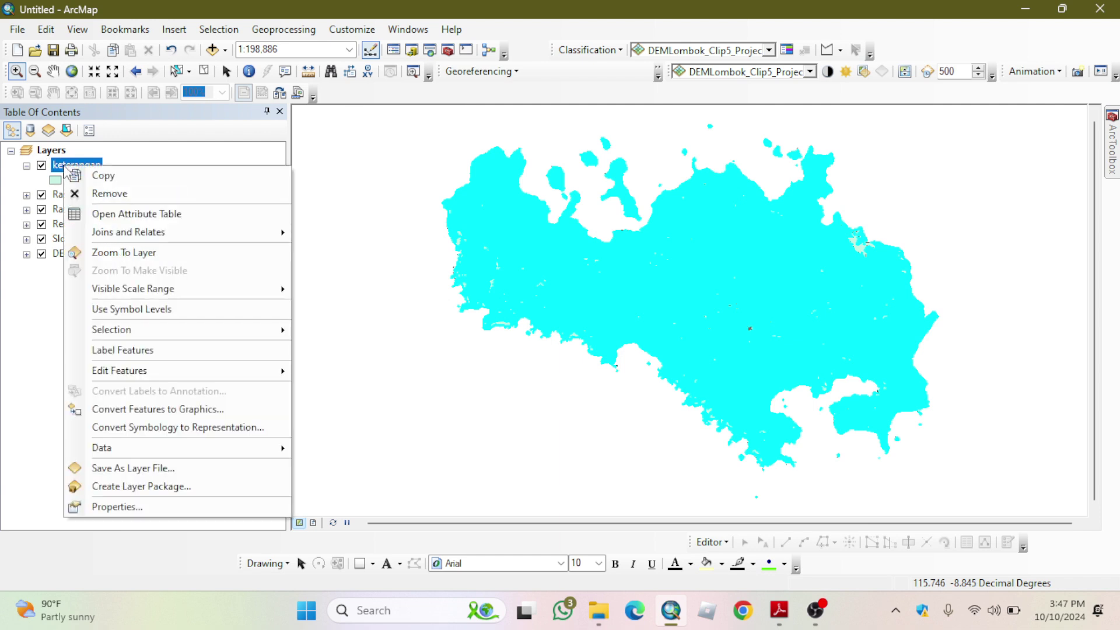
left_click(141, 504)
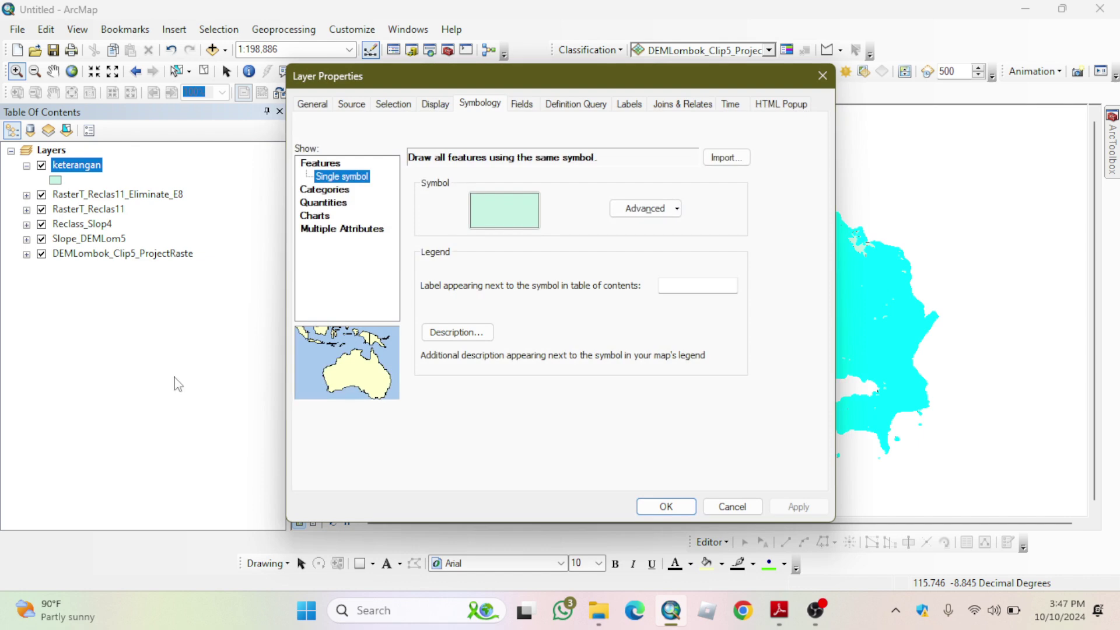
left_click(323, 189)
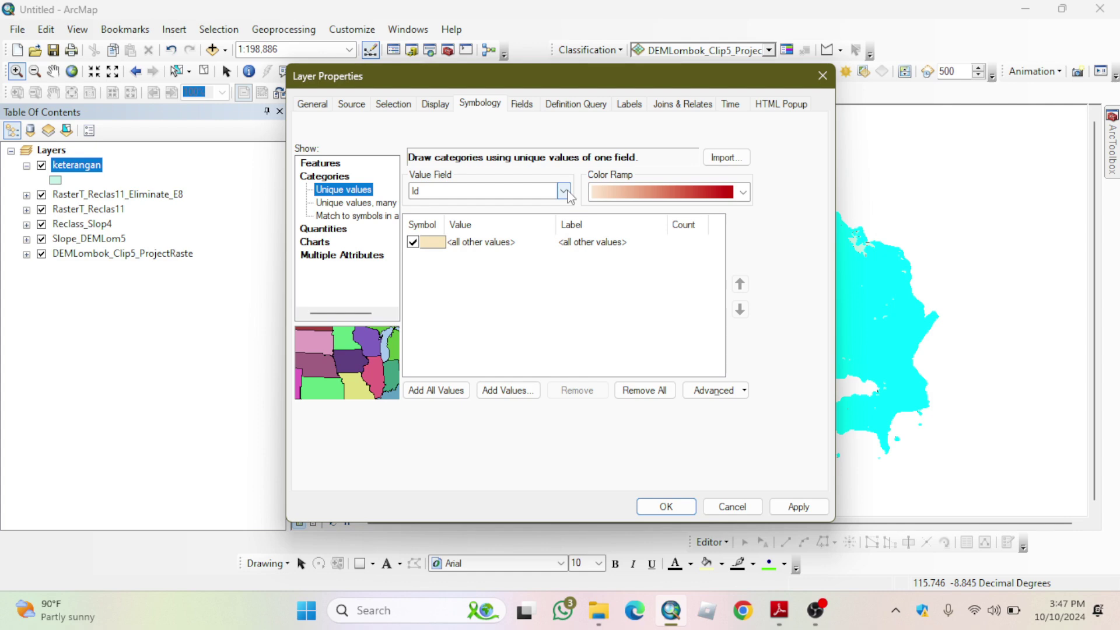
left_click(566, 193)
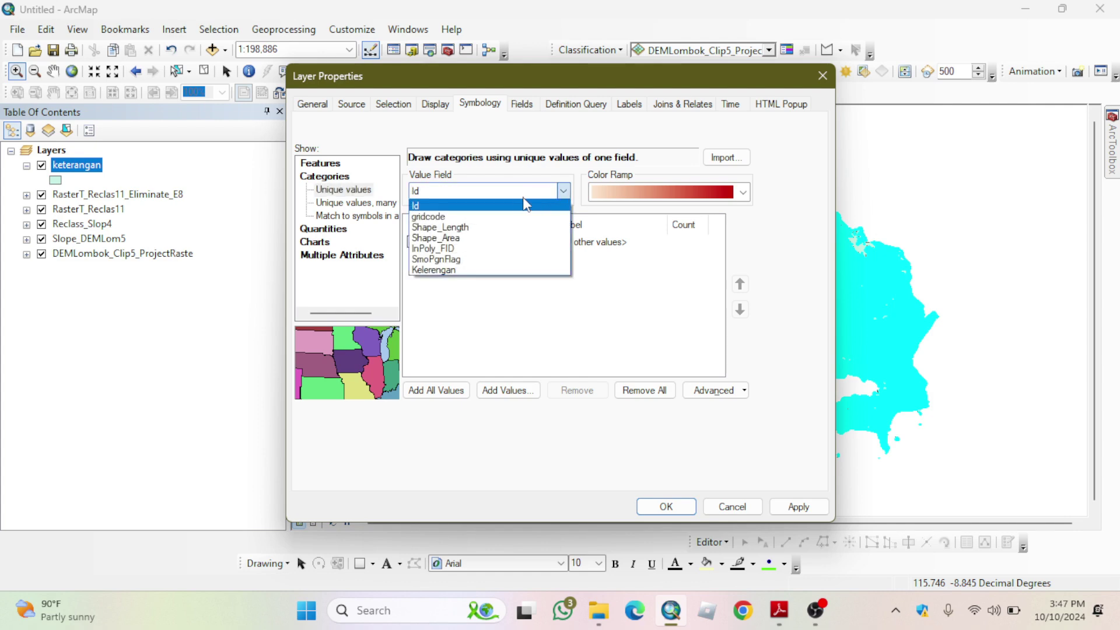
left_click(464, 270)
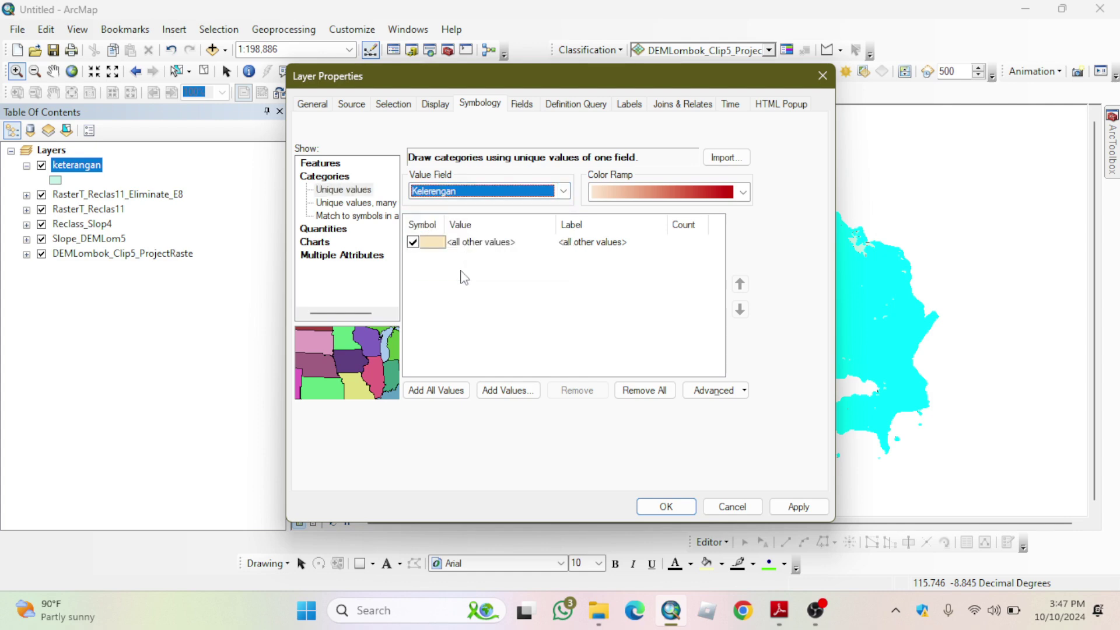
left_click(432, 391)
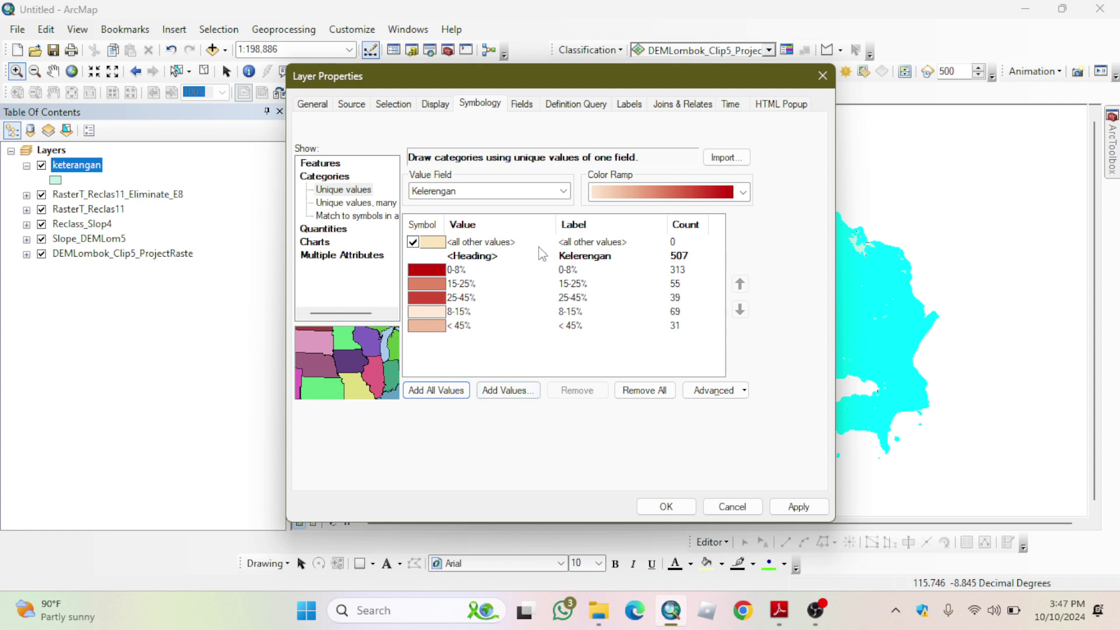
- Set the outline width of all the slope class symbols to 0
right_click(425, 228)
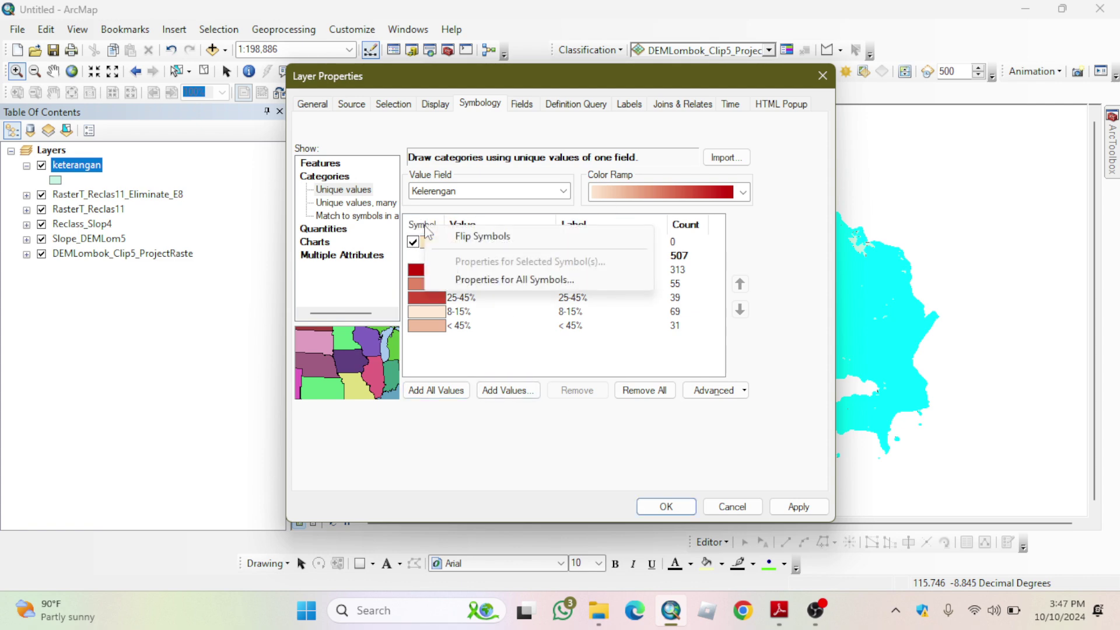
left_click(502, 280)
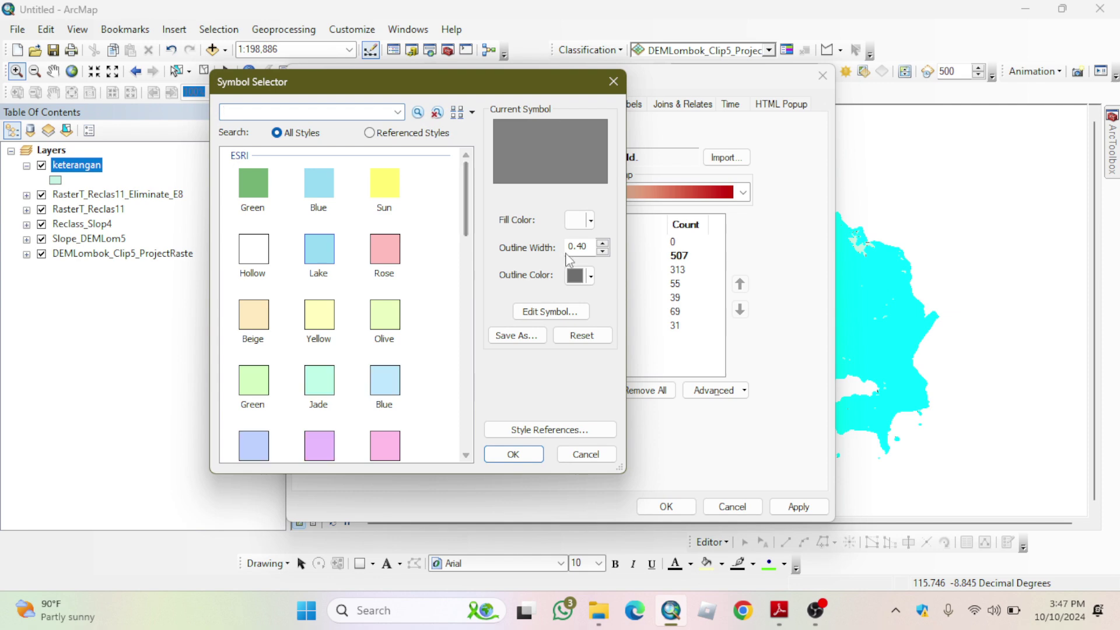
left_click_drag(588, 247, 565, 252)
type("0")
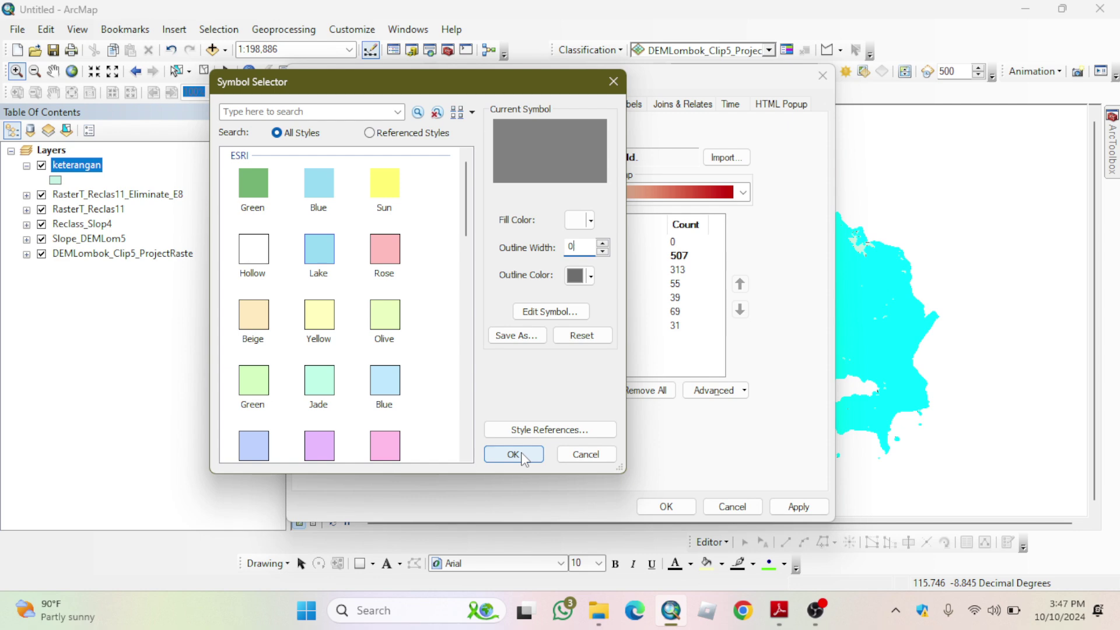
left_click(513, 454)
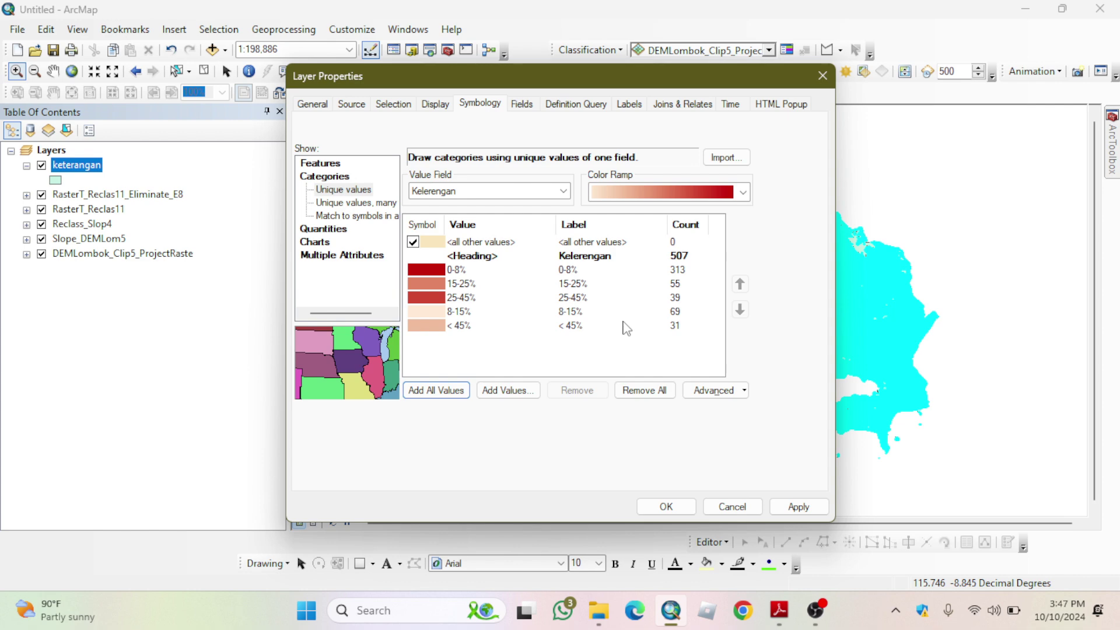
- Check the slope class names in the Modul_SIG_Acara_4[1] PDF and, back in ArcMap, change the 0-8% class label to "0-8% Datar"
left_click(585, 272)
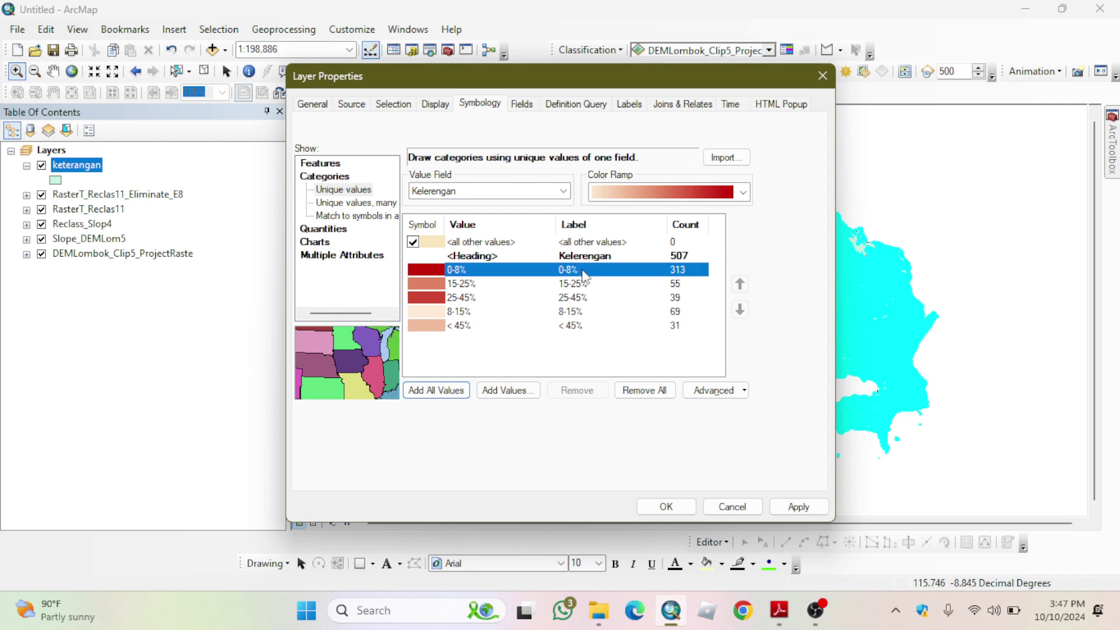
left_click(584, 273)
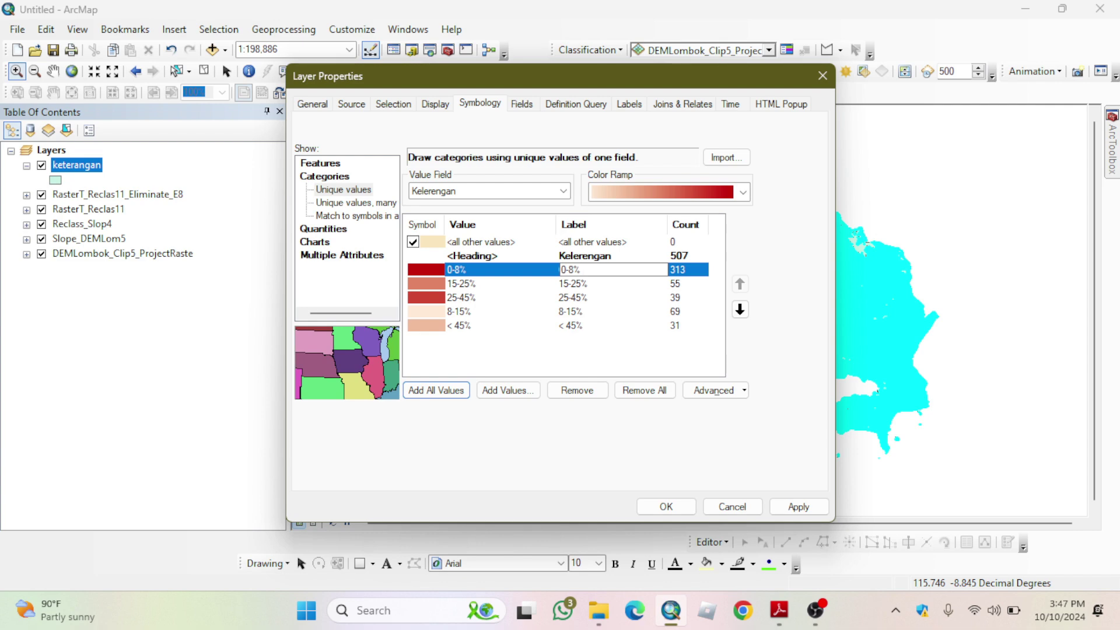
type("D")
left_click(788, 623)
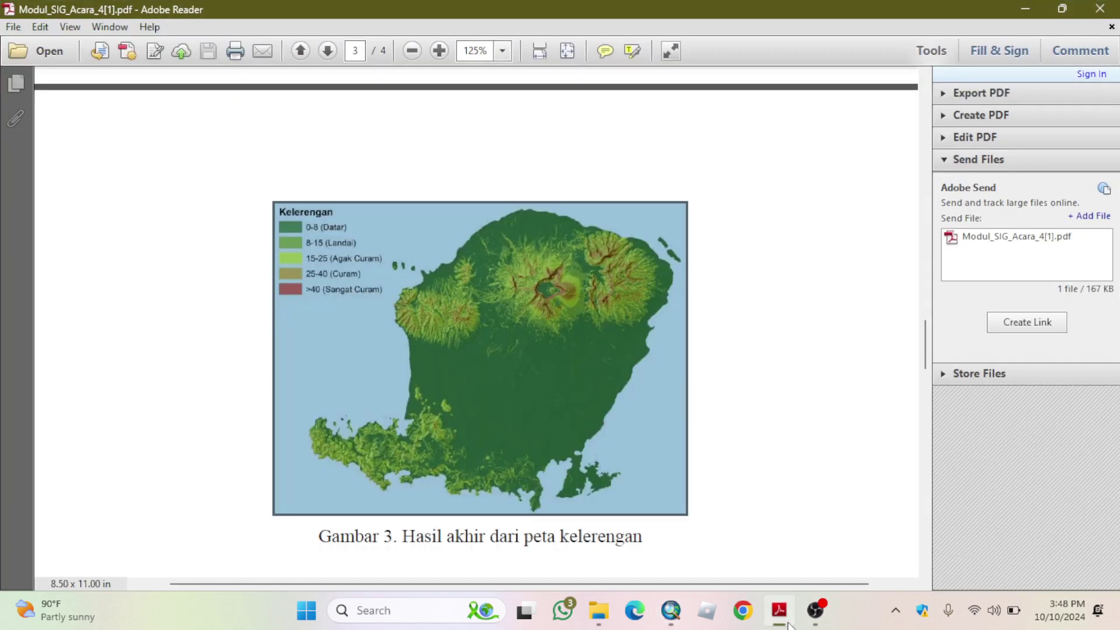
left_click(782, 613)
left_click(603, 269)
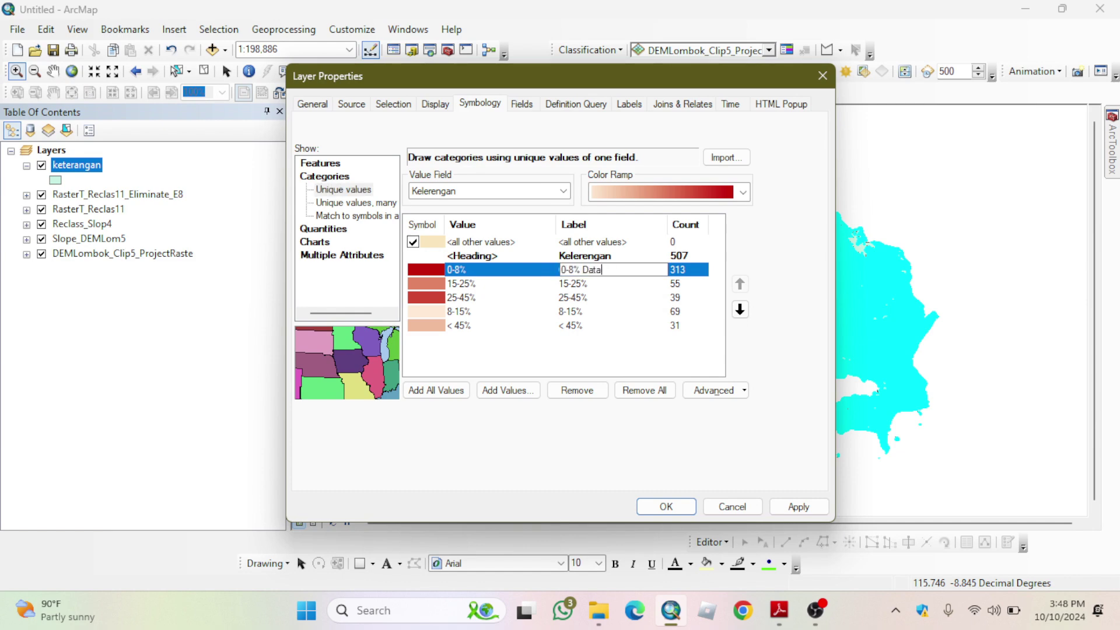
type("atar")
- Change the next three class labels to "15-25% landai", "25-45% Agak Curam" and "8-15% Curam"
left_click(608, 284)
left_click(609, 283)
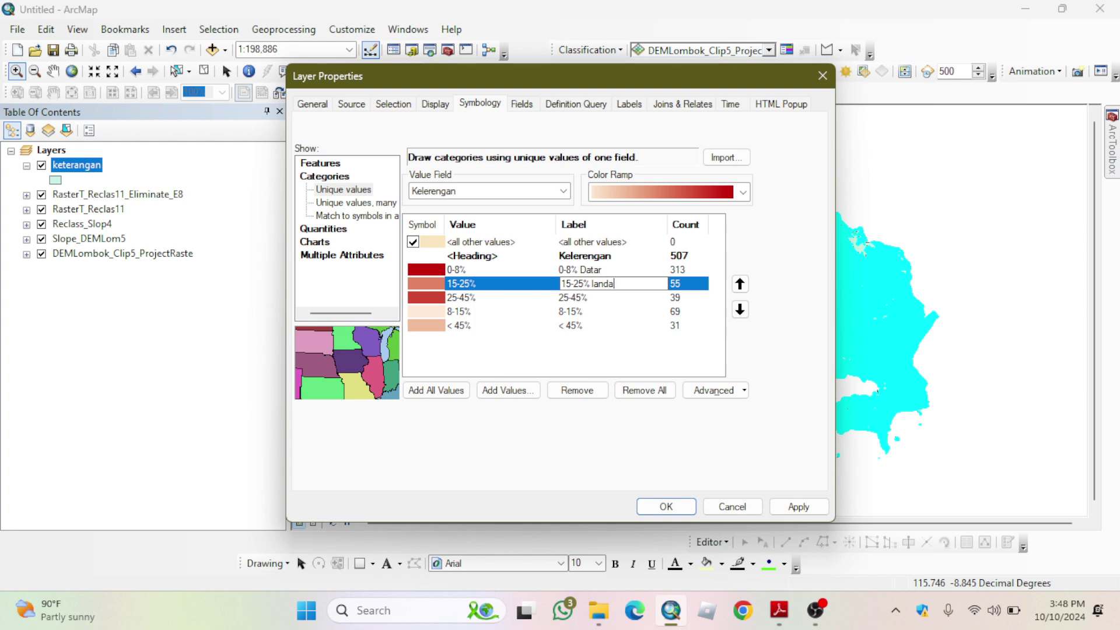
left_click(621, 298)
left_click(620, 299)
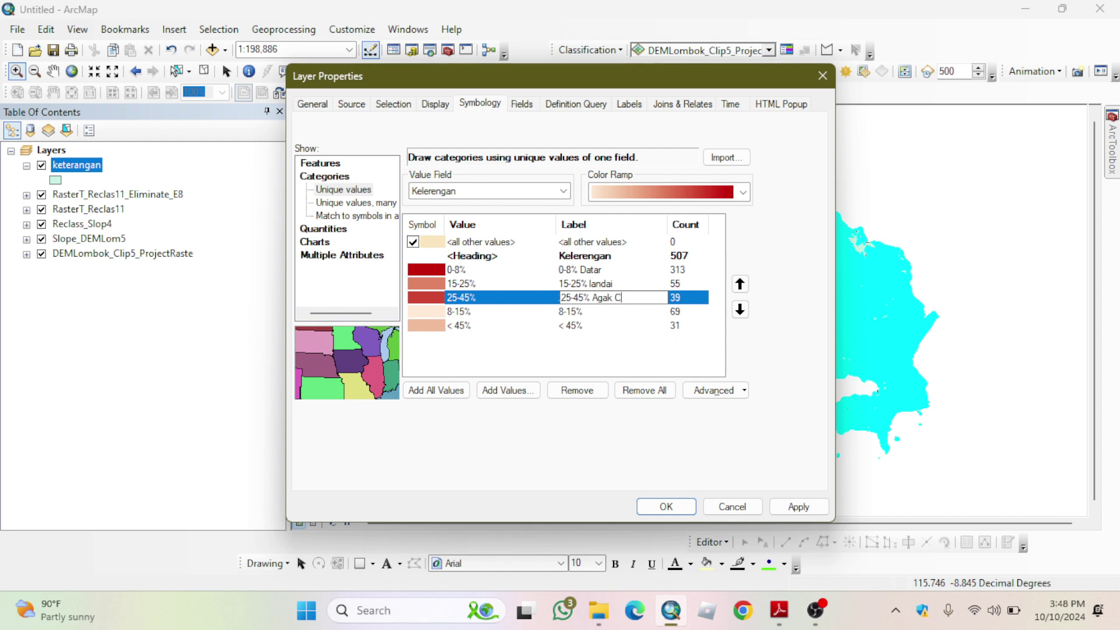
left_click(621, 312)
left_click(621, 312)
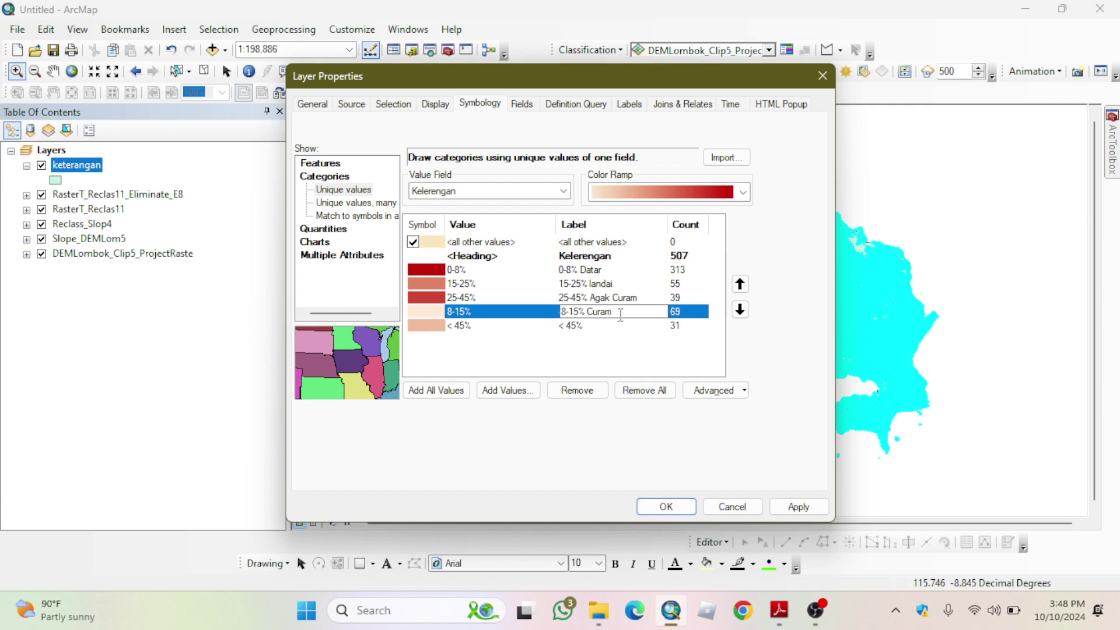
- Label the last class "< 45% Sangat Curam" and try to capitalize the L of "landai" in the 15-25% label
left_click(592, 328)
left_click(592, 329)
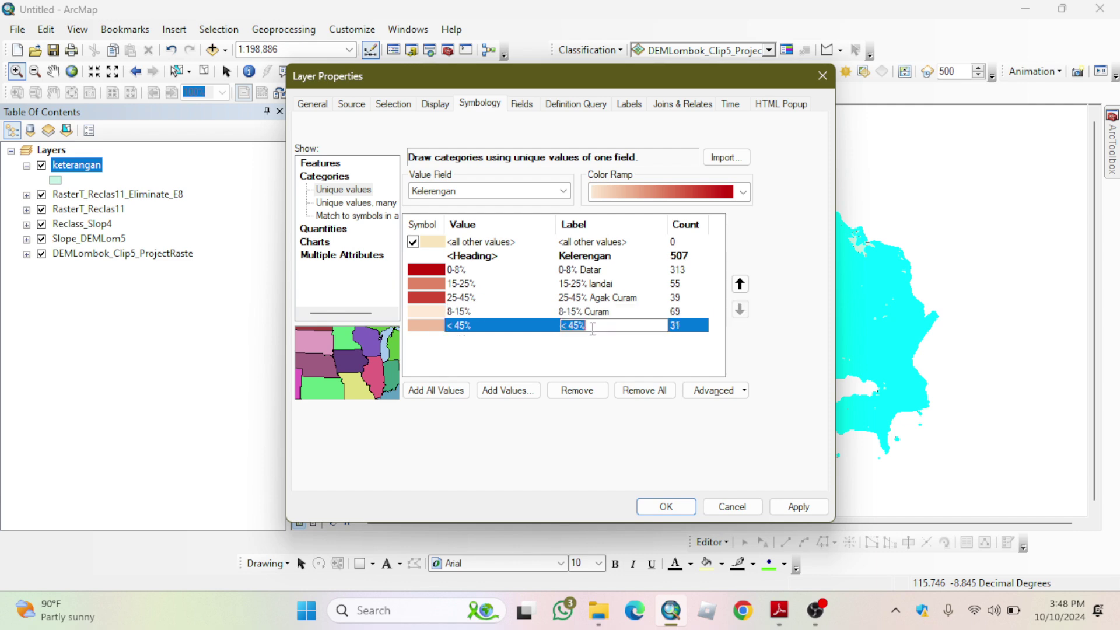
left_click(592, 328)
left_click(594, 284)
left_click(594, 284)
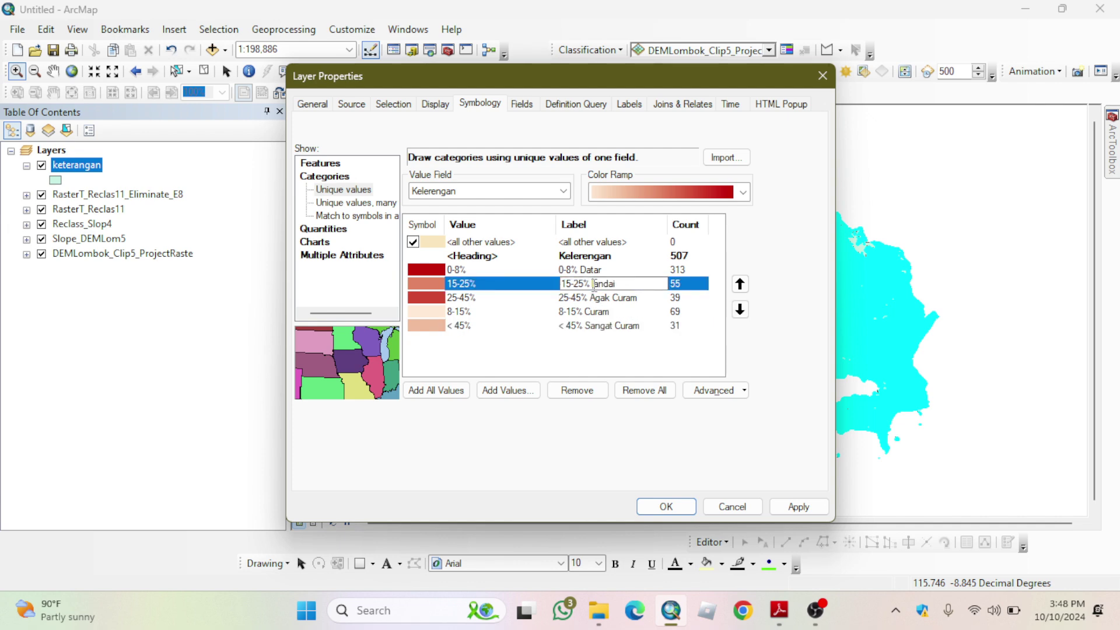
key("BackSpace")
type("L")
- Browse the color ramps and apply the light-to-dark red ramp to the selected 15-25% class
left_click(742, 193)
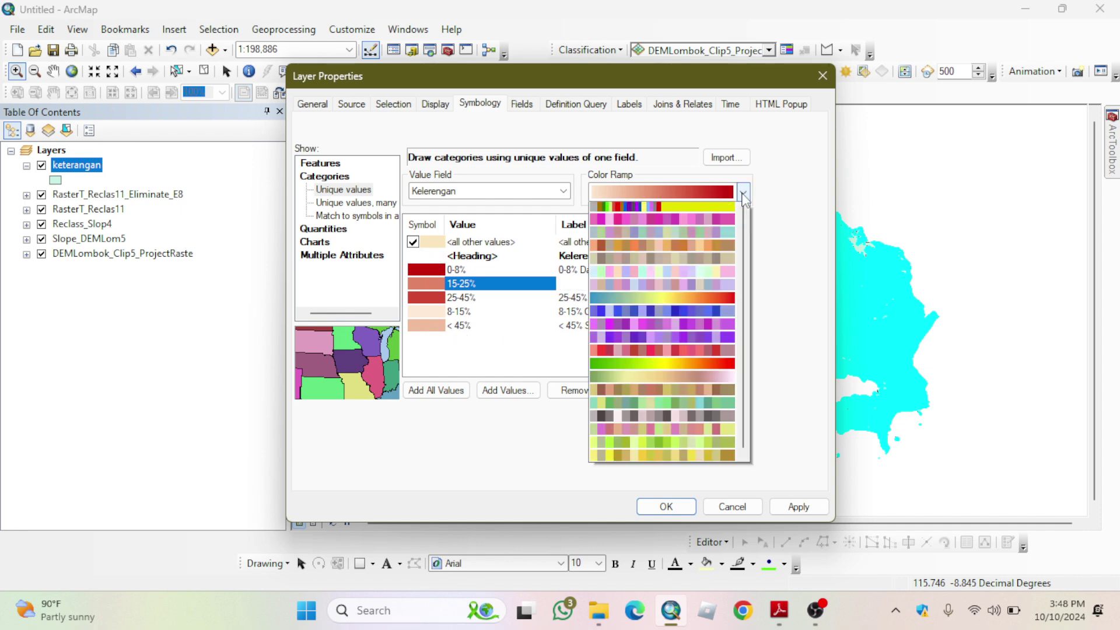
left_click(743, 199)
left_click(742, 194)
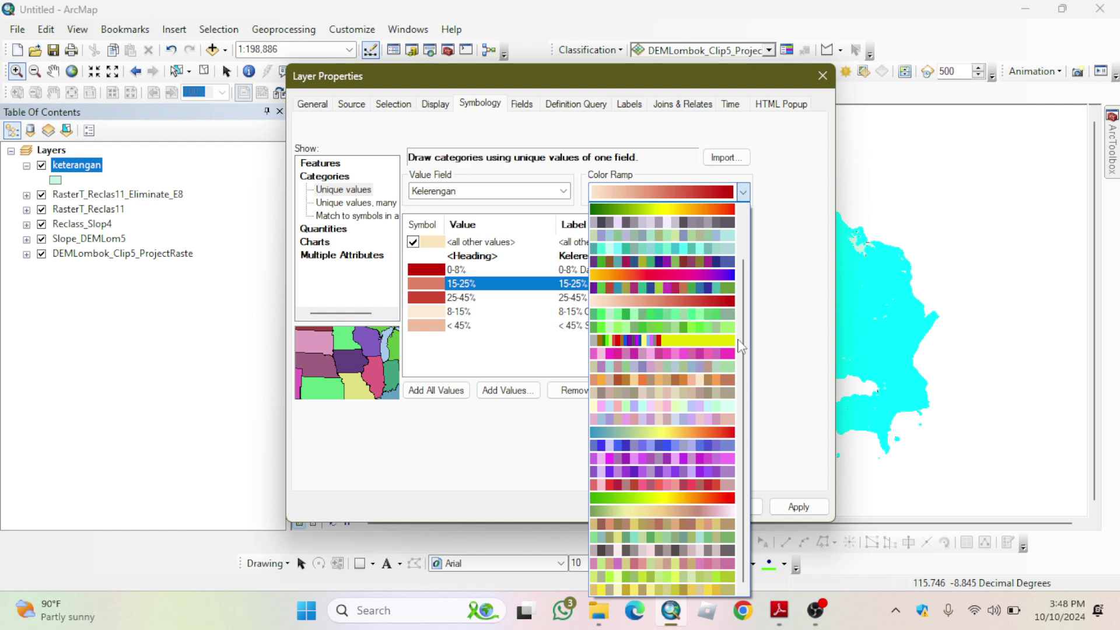
scroll(652, 393, "up", 4)
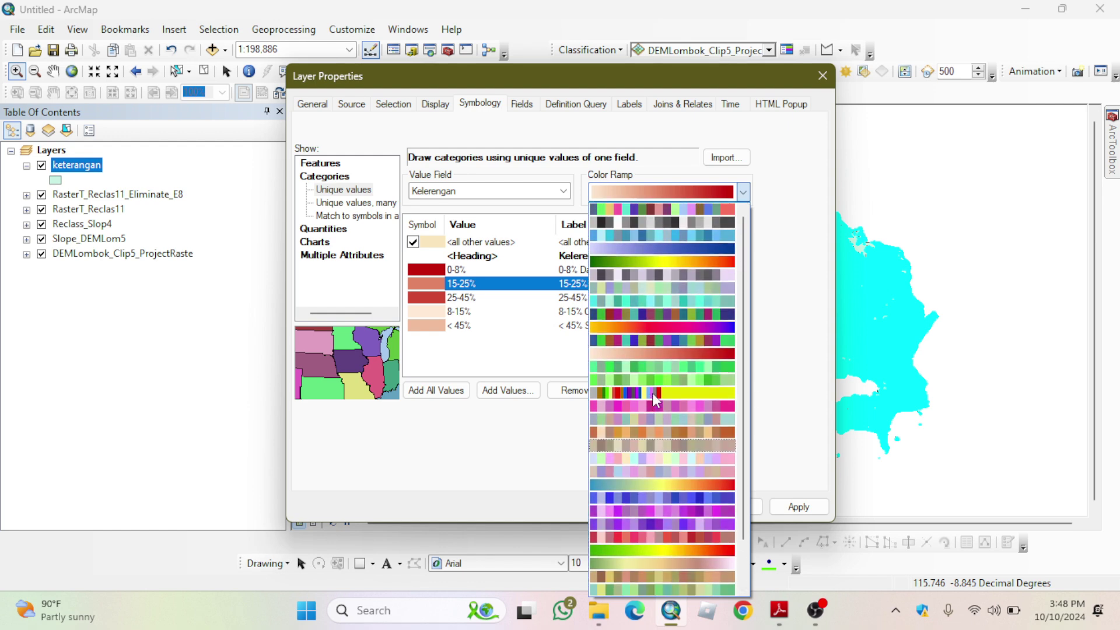
scroll(676, 509, "down", 1)
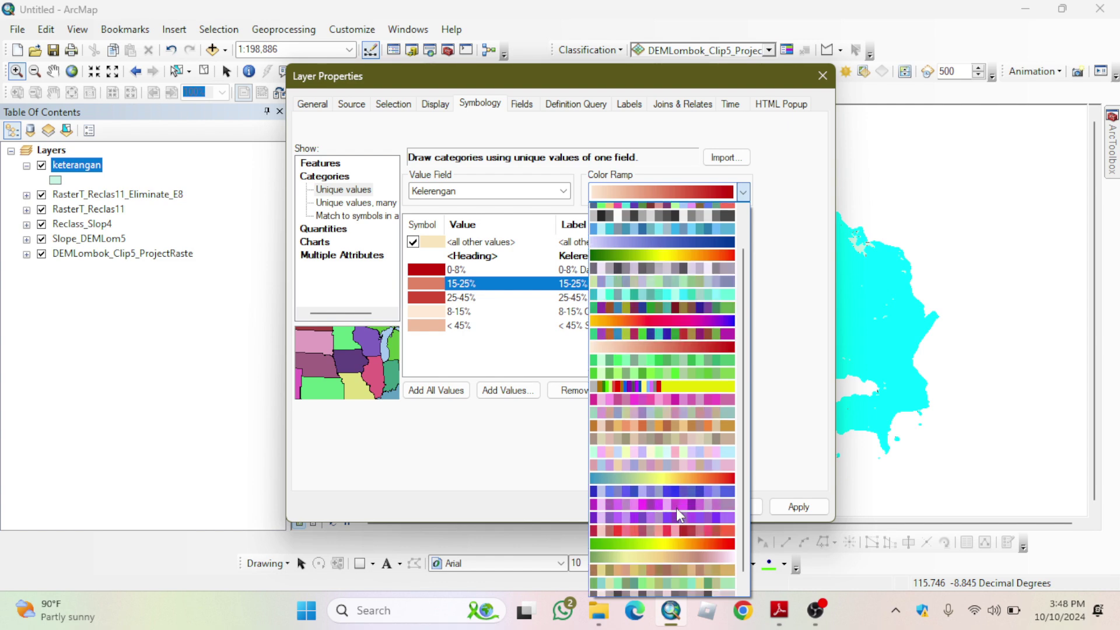
scroll(677, 509, "down", 4)
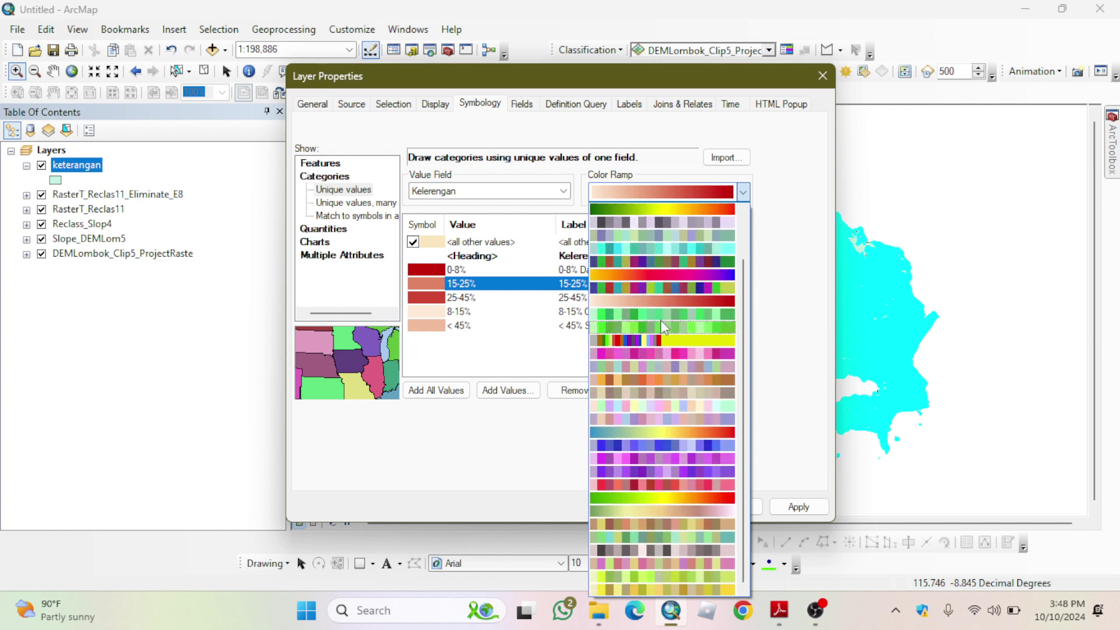
left_click(661, 301)
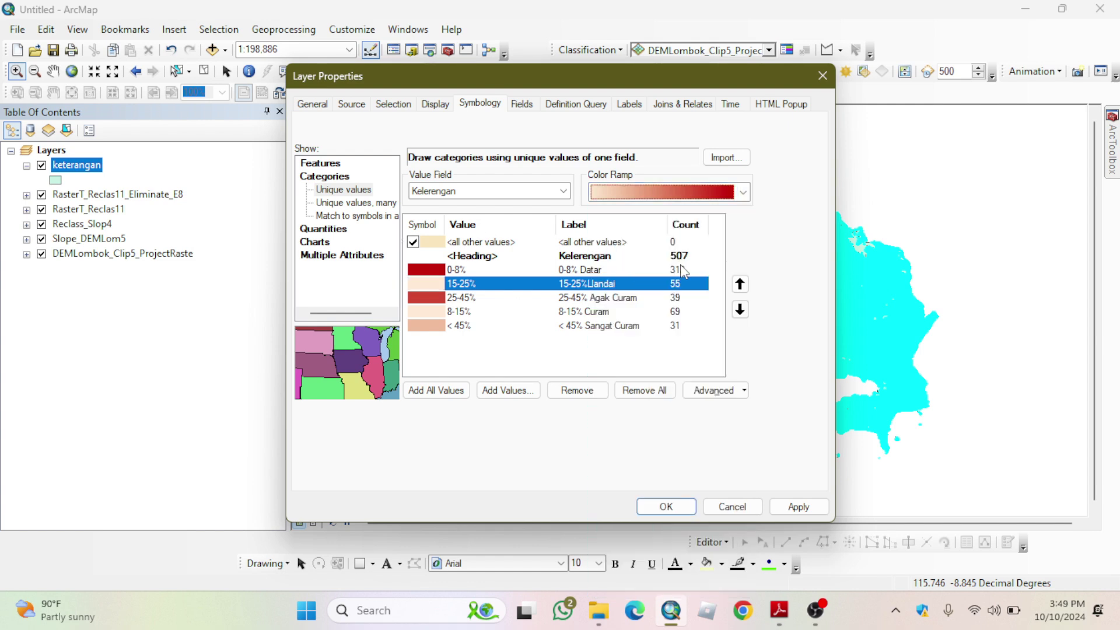
left_click(742, 193)
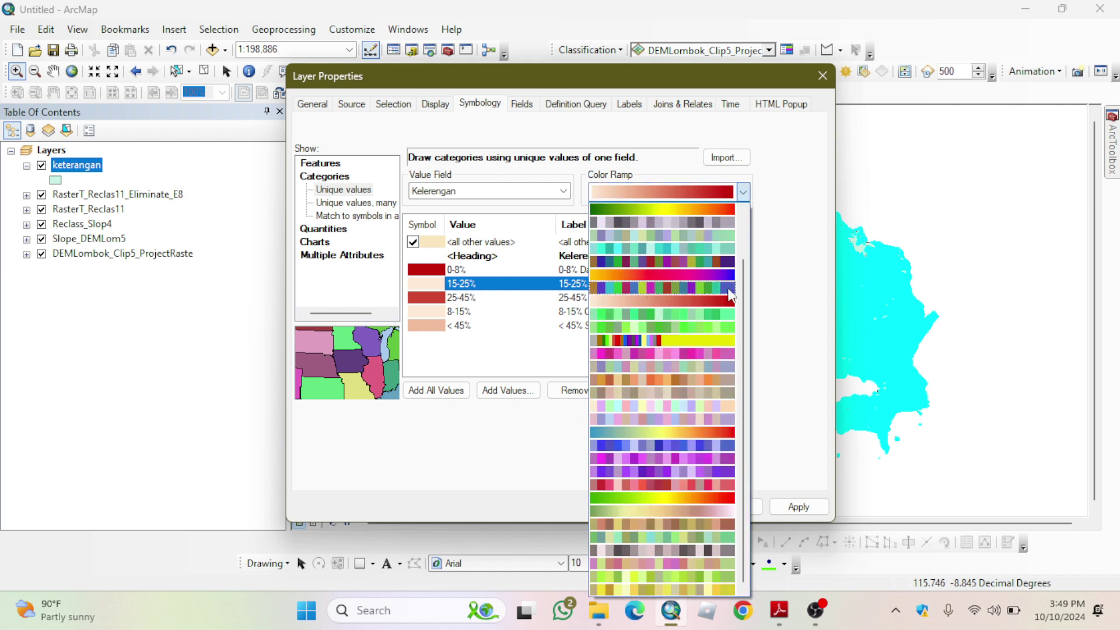
left_click(710, 299)
- Try the dark green-to-red ramp and the bright green-yellow-red ramp on the 15-25% class
left_click(743, 193)
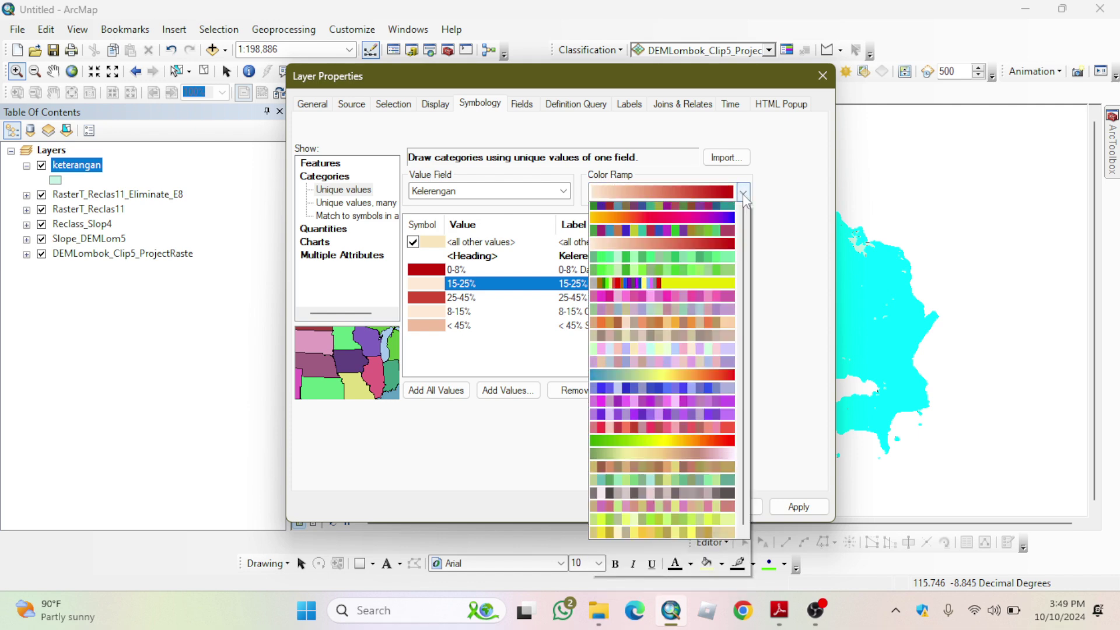
scroll(688, 321, "up", 4)
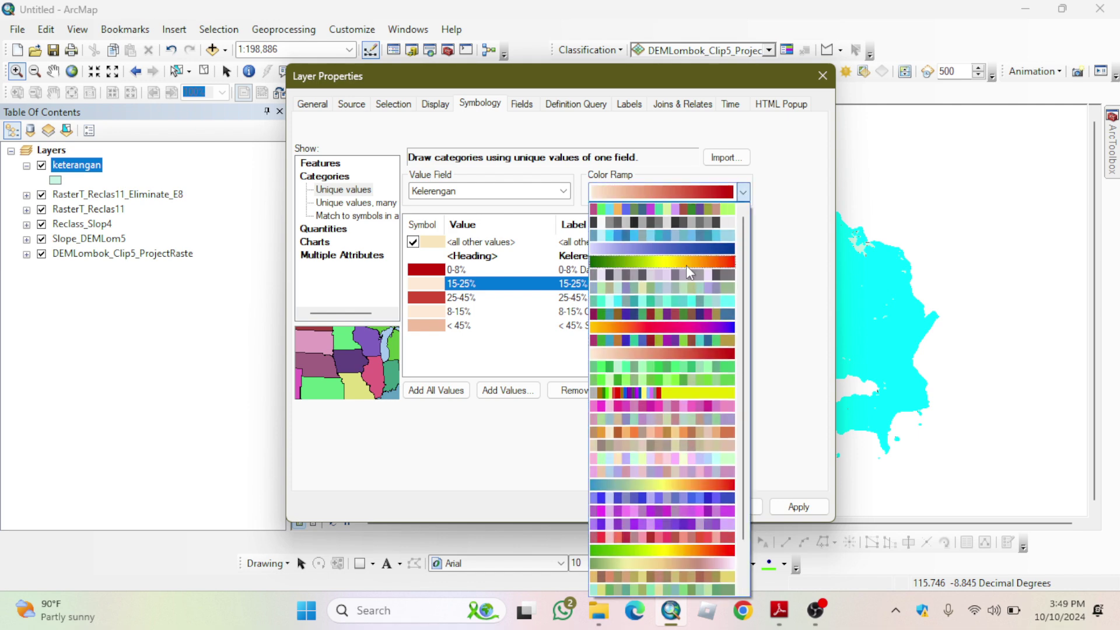
left_click(686, 264)
left_click(743, 192)
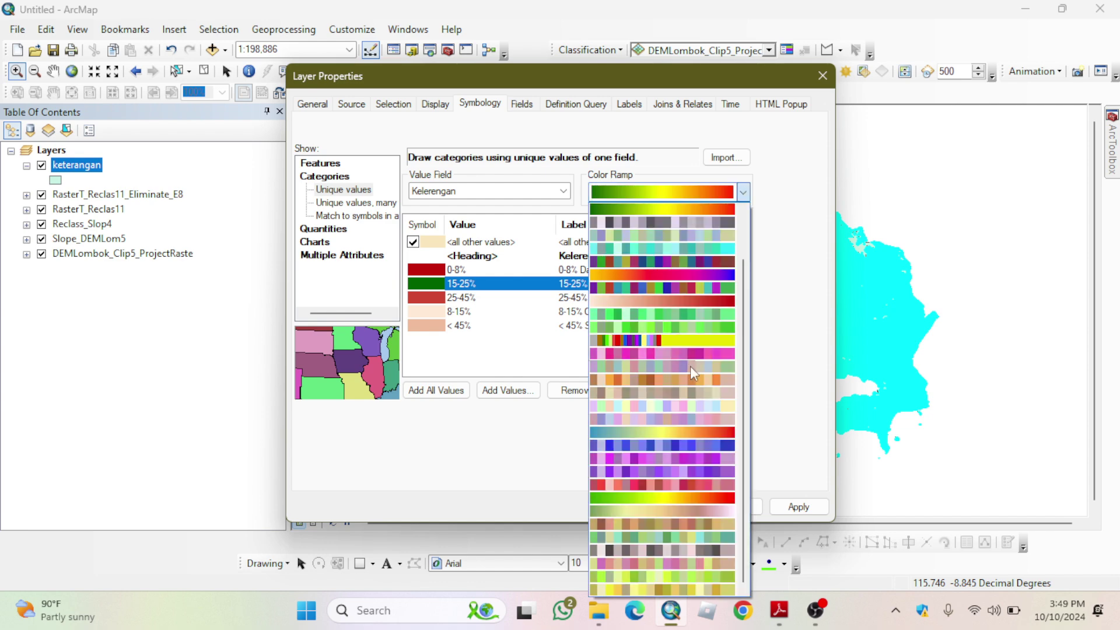
scroll(691, 365, "up", 2)
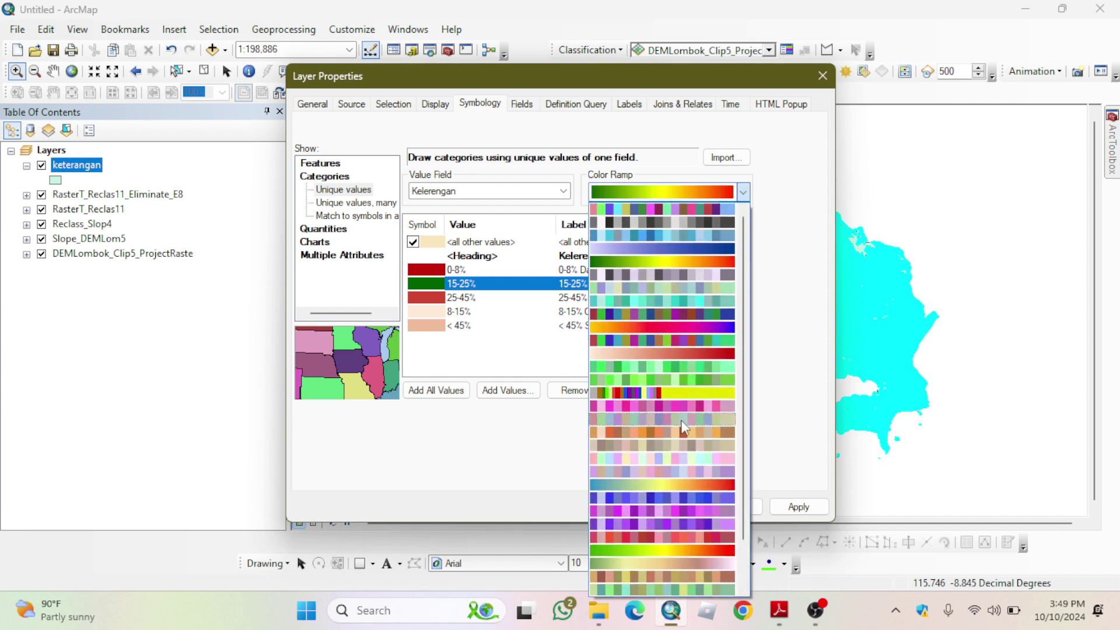
left_click(662, 552)
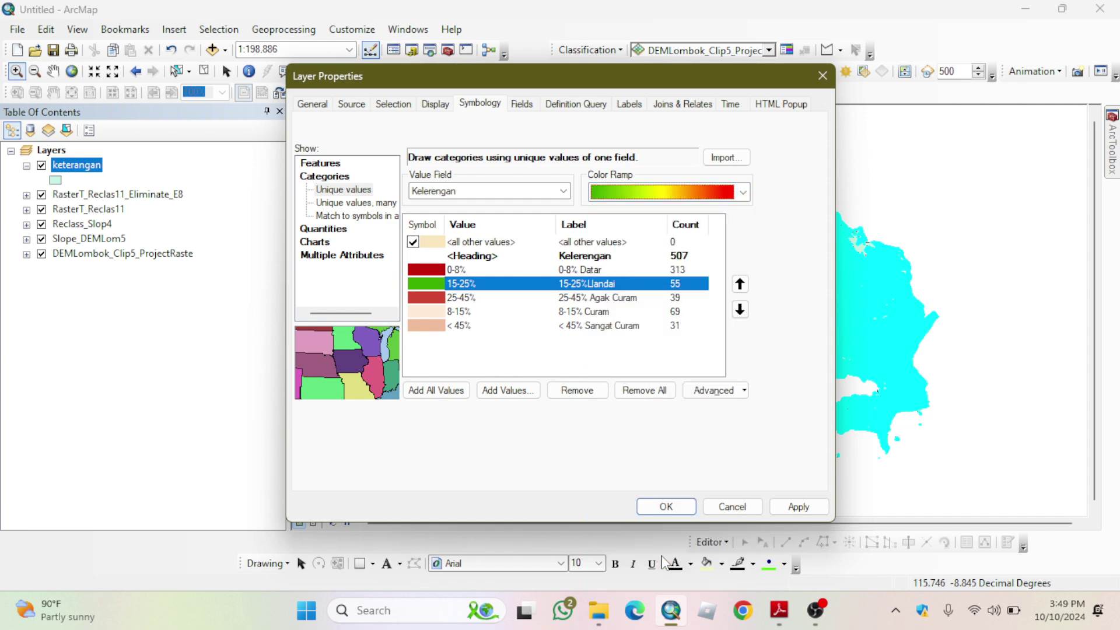
- Try moving the 15-25% class up and down the class order, and cancel the layer property changes
left_click(740, 285)
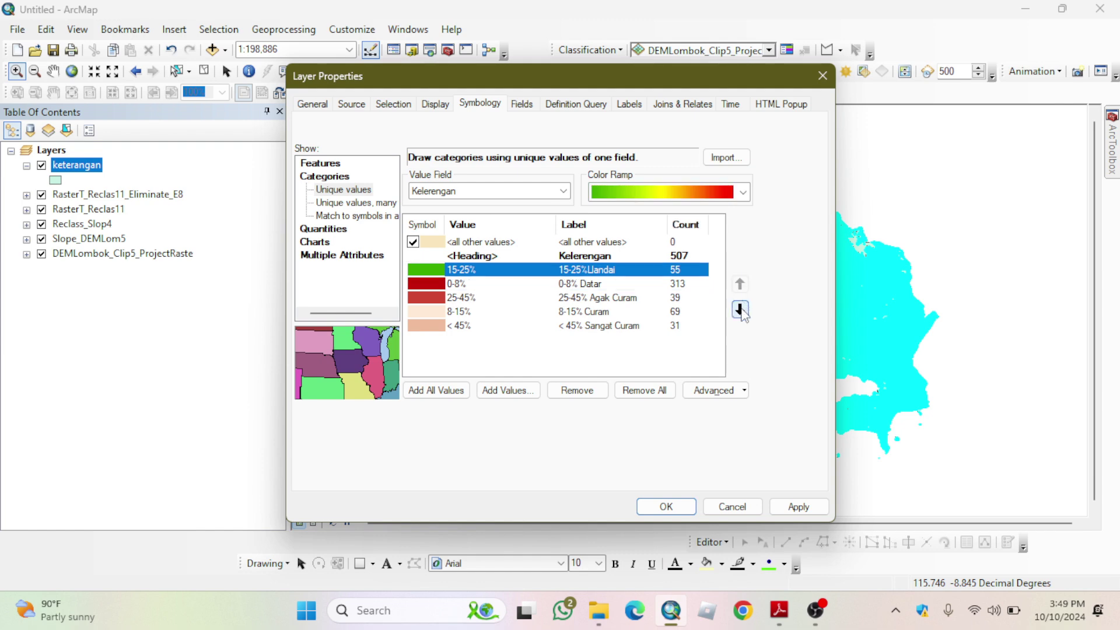
left_click(740, 309)
left_click(740, 310)
left_click(740, 310)
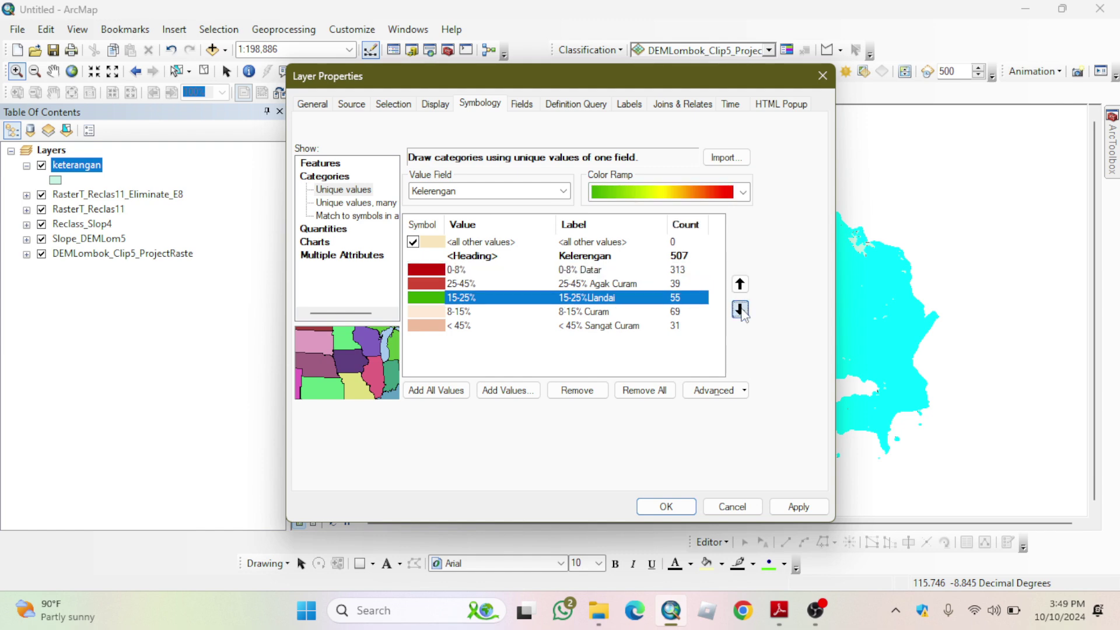
left_click(740, 310)
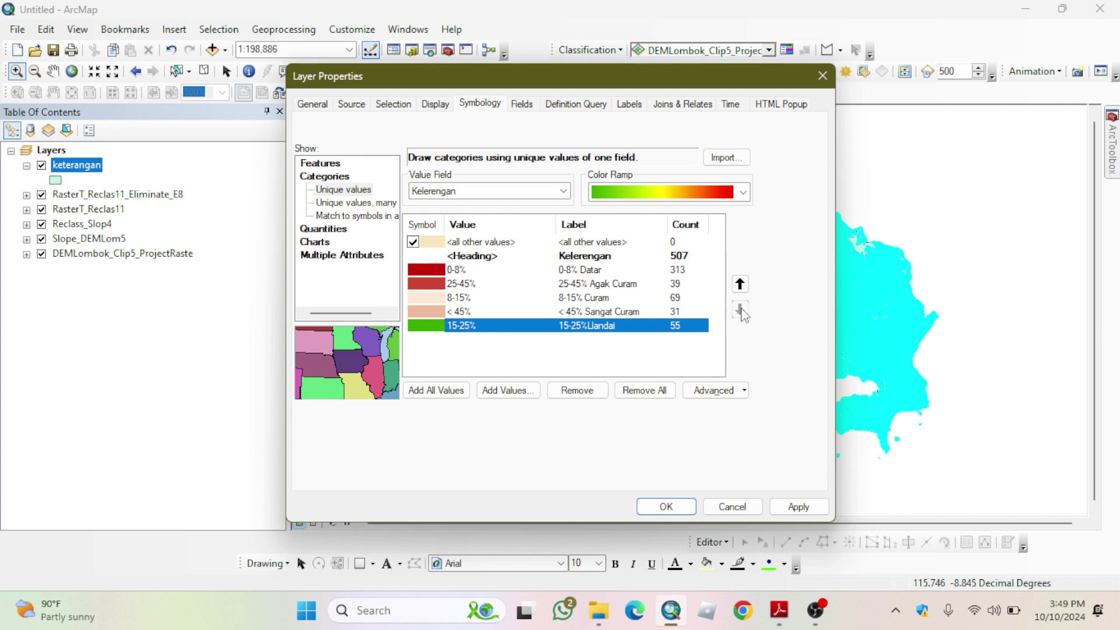
left_click(740, 284)
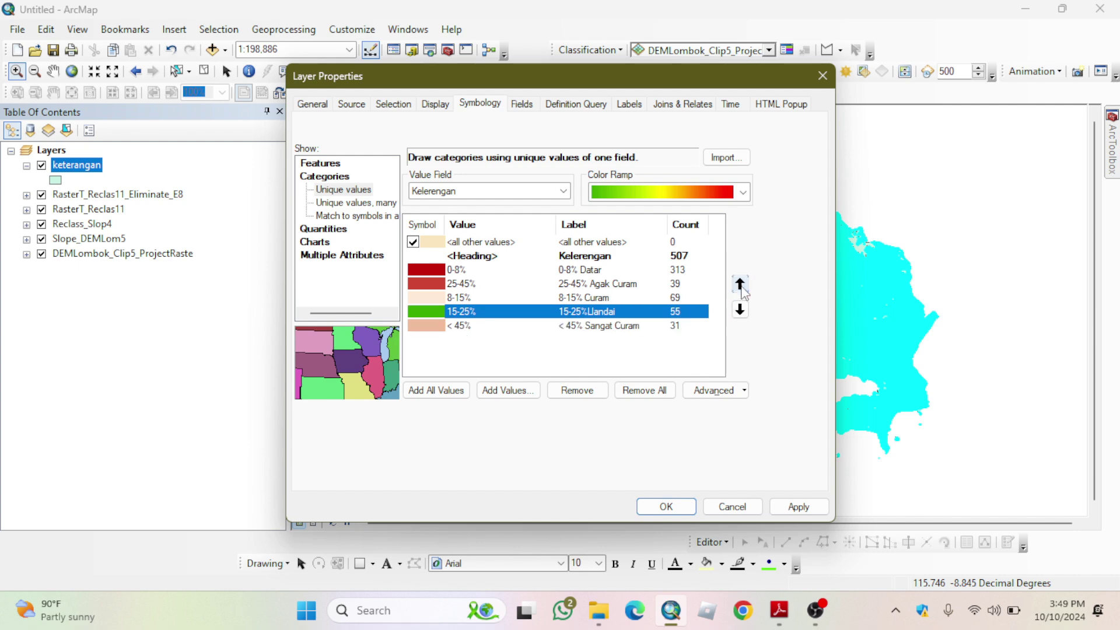
left_click(739, 285)
left_click(740, 285)
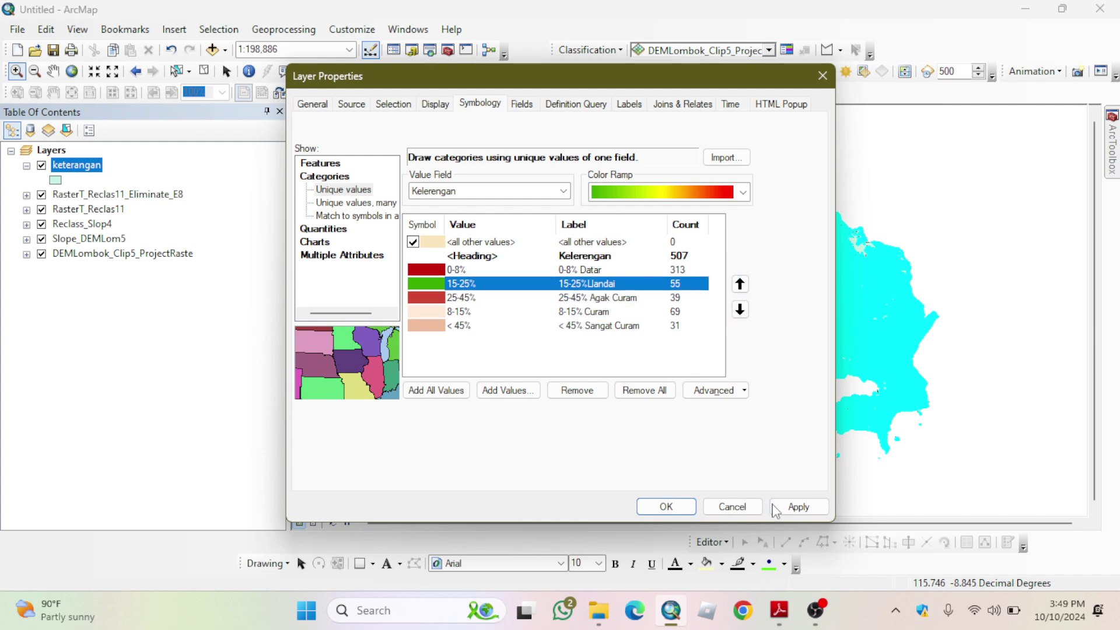
left_click(731, 508)
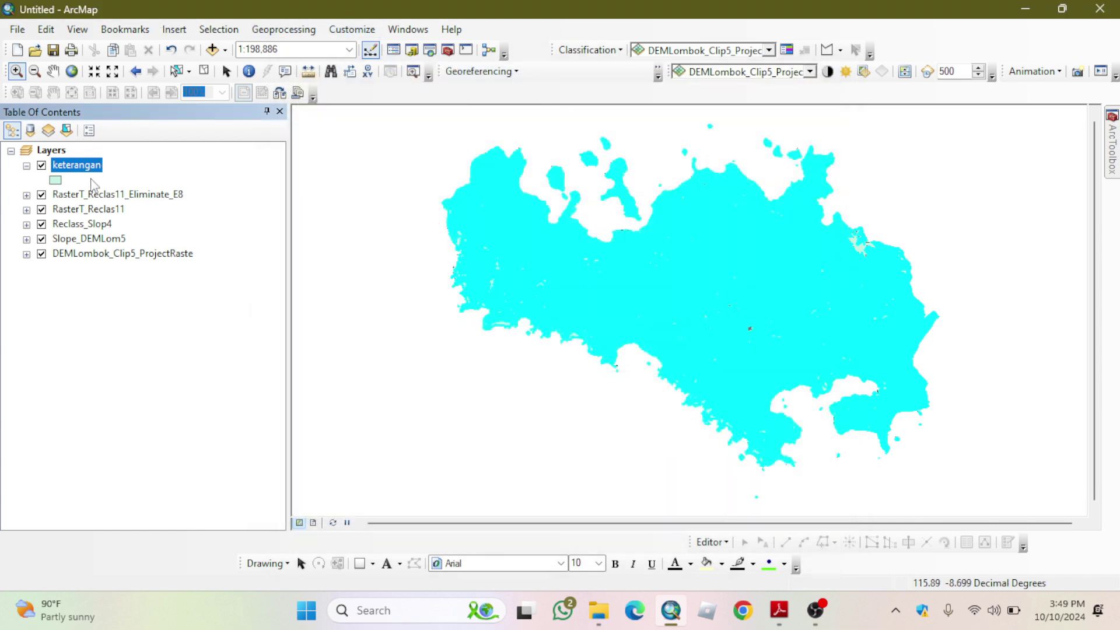
- Symbolize the keterangan layer by unique values of the Kelerengan field and add all its values
right_click(93, 159)
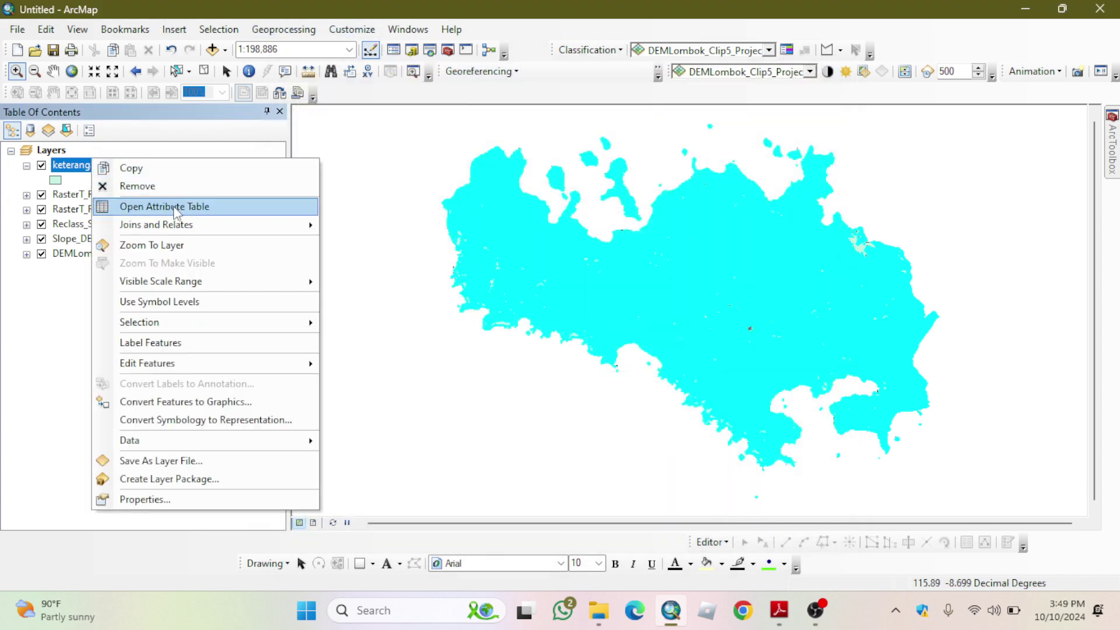
left_click(169, 500)
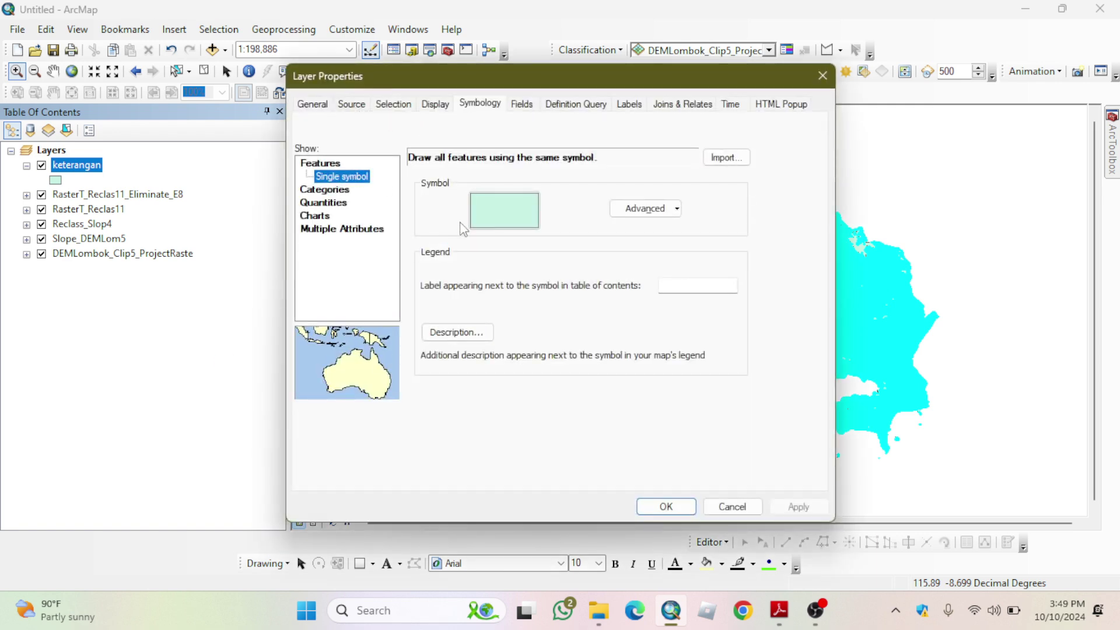
left_click(488, 105)
left_click(334, 190)
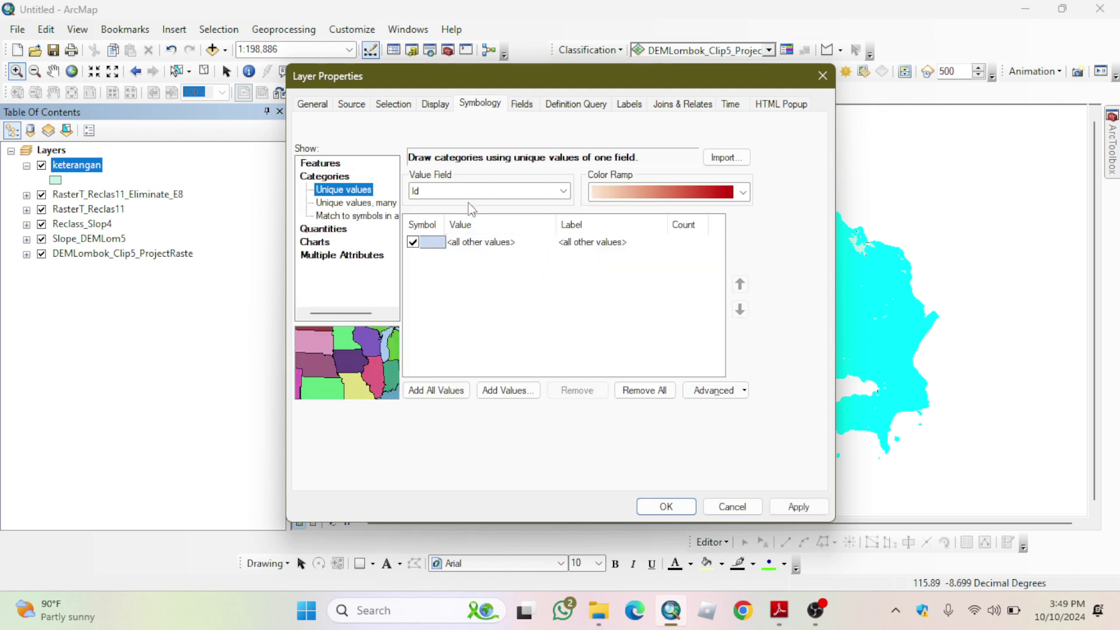
left_click(516, 192)
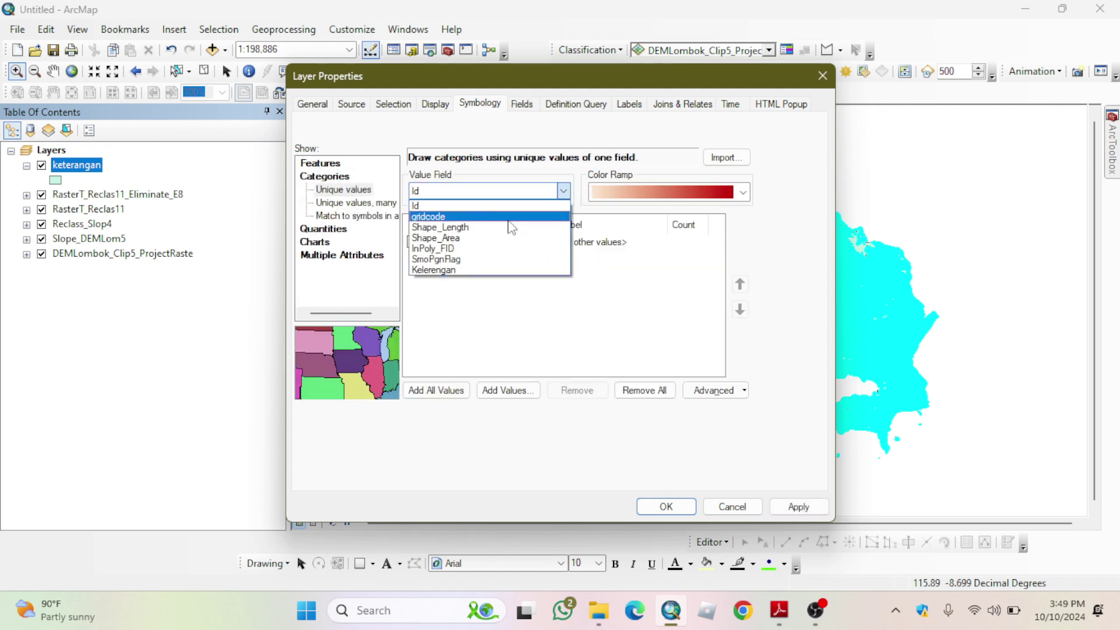
left_click(448, 267)
left_click(432, 390)
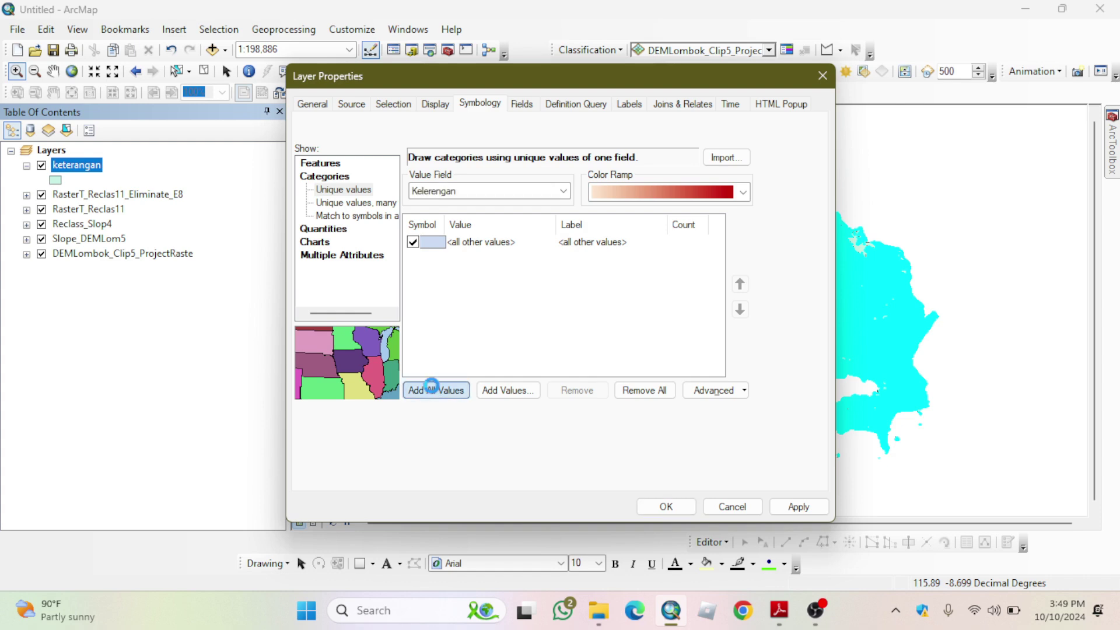
- Label the 0-8% class "0-8% Datar", the 15-25% class "15-25% Landai" and the 25-45% class "25-45% Agak Curam"
left_click(600, 260)
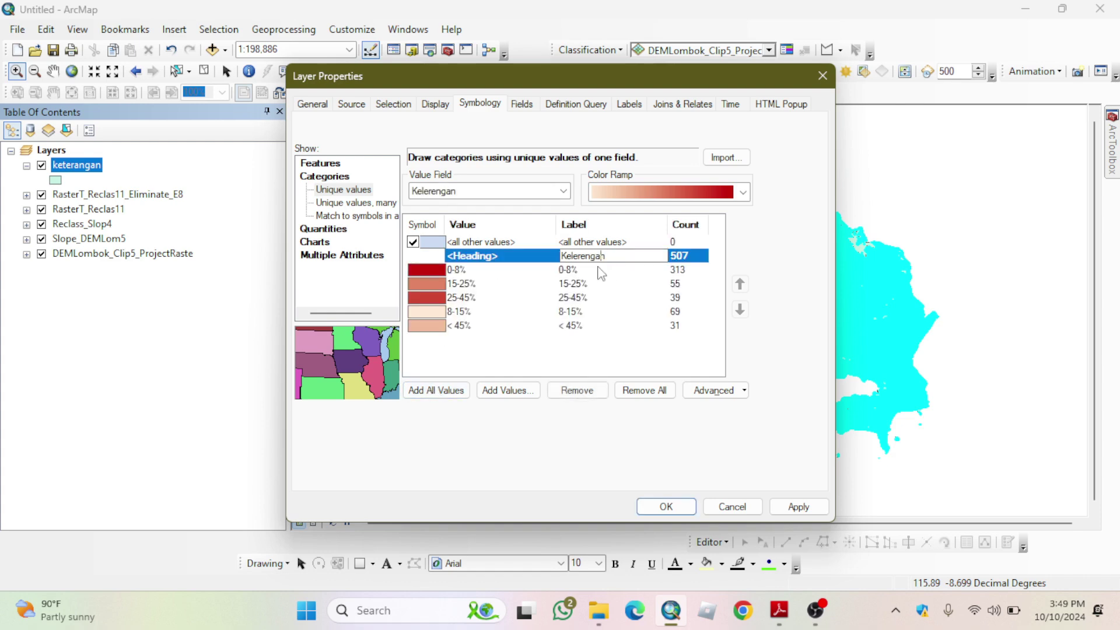
left_click(599, 267)
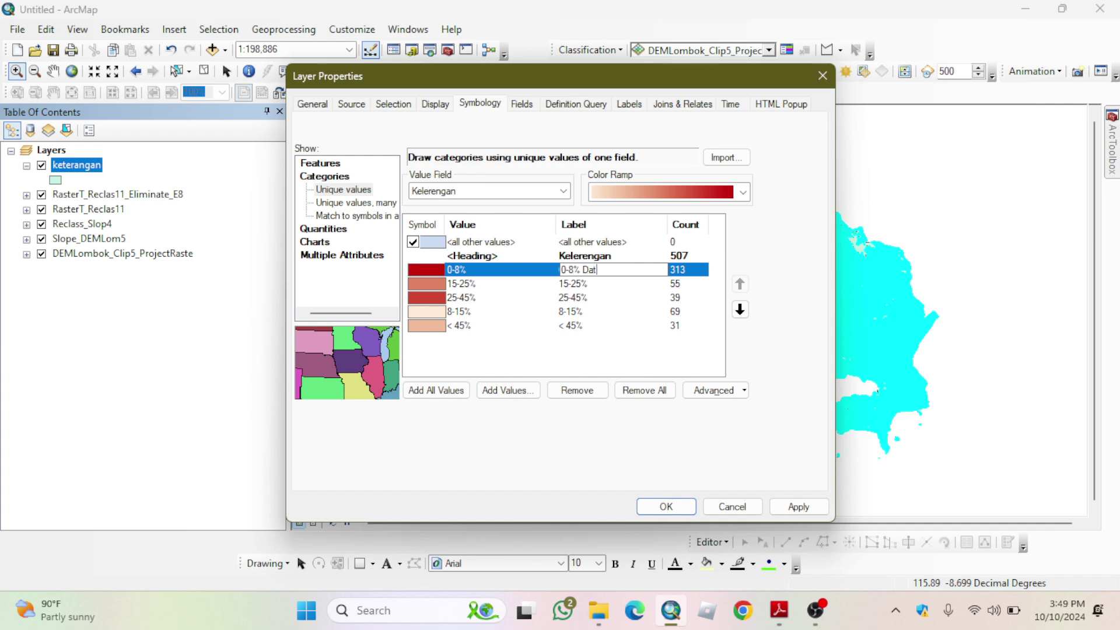
left_click(627, 284)
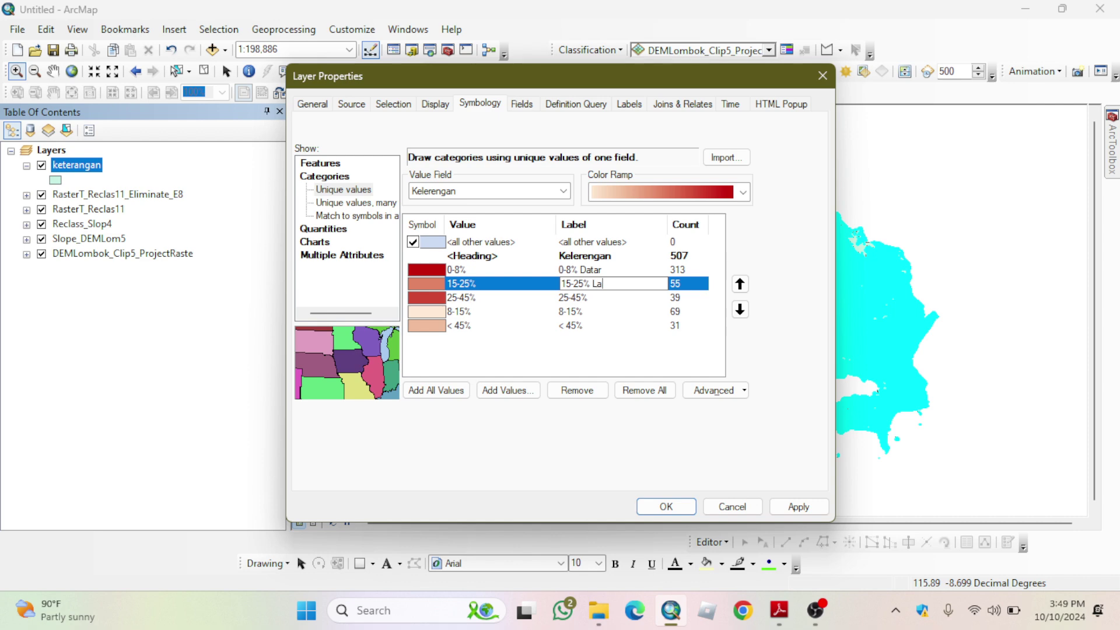
left_click(635, 299)
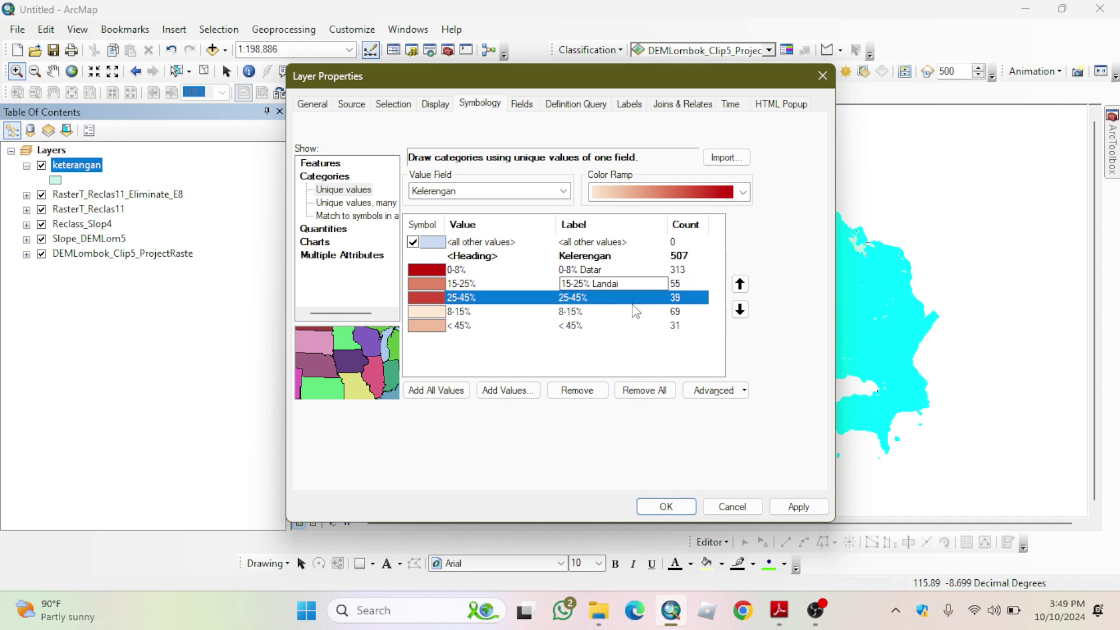
left_click(634, 304)
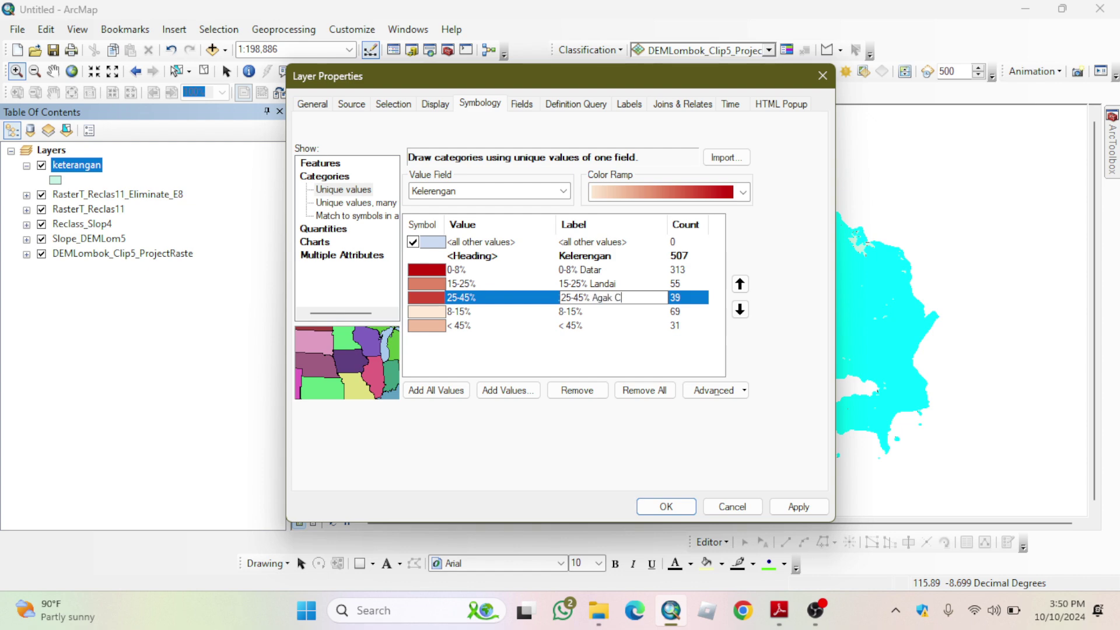
- Label the 8-15% class "8-15% Curam" and the last class "< 45% Sangat Curam", and apply the symbology
left_click(634, 313)
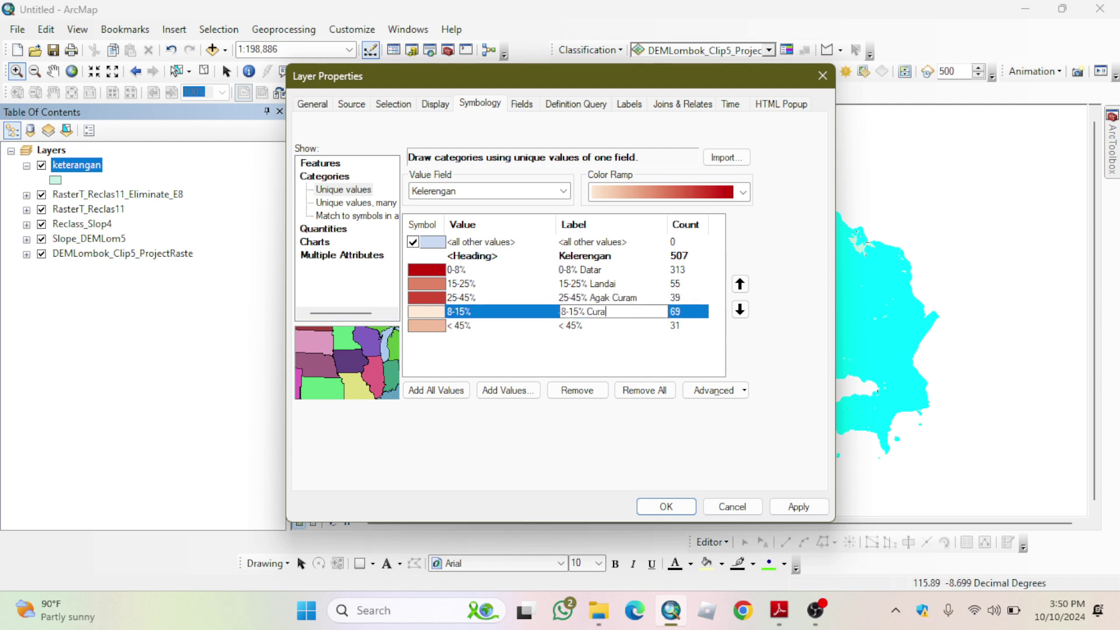
left_click(622, 325)
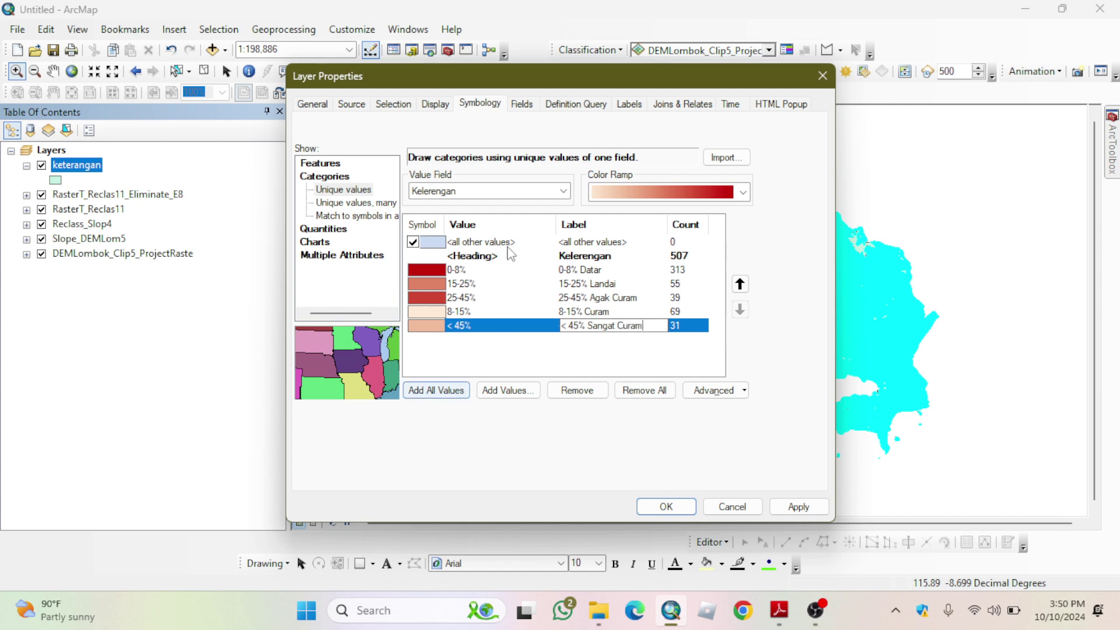
left_click(430, 227)
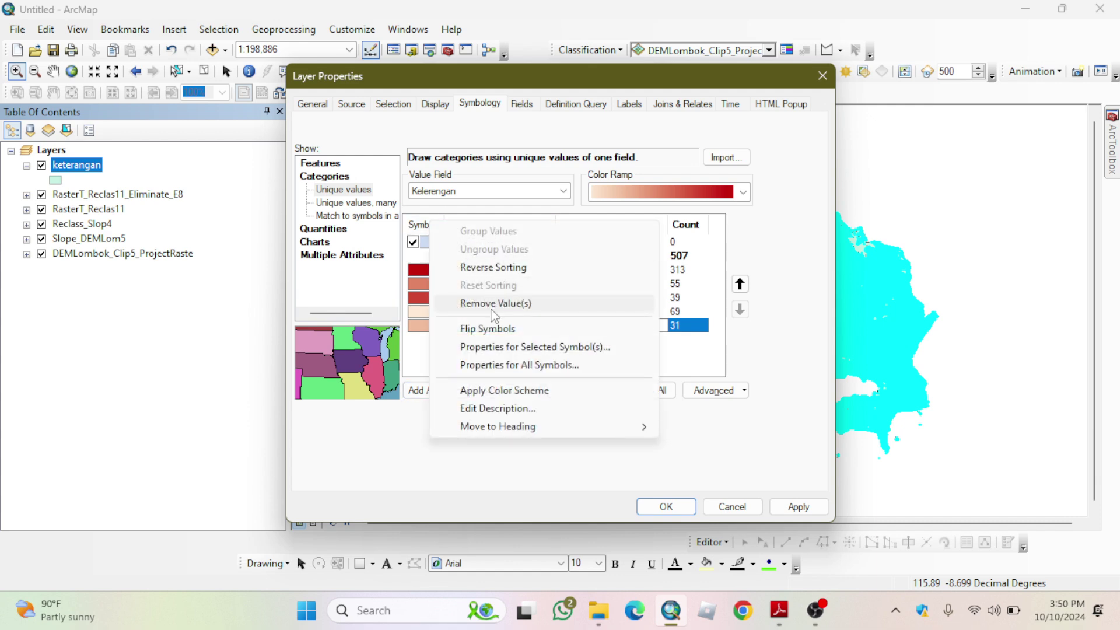
left_click(420, 432)
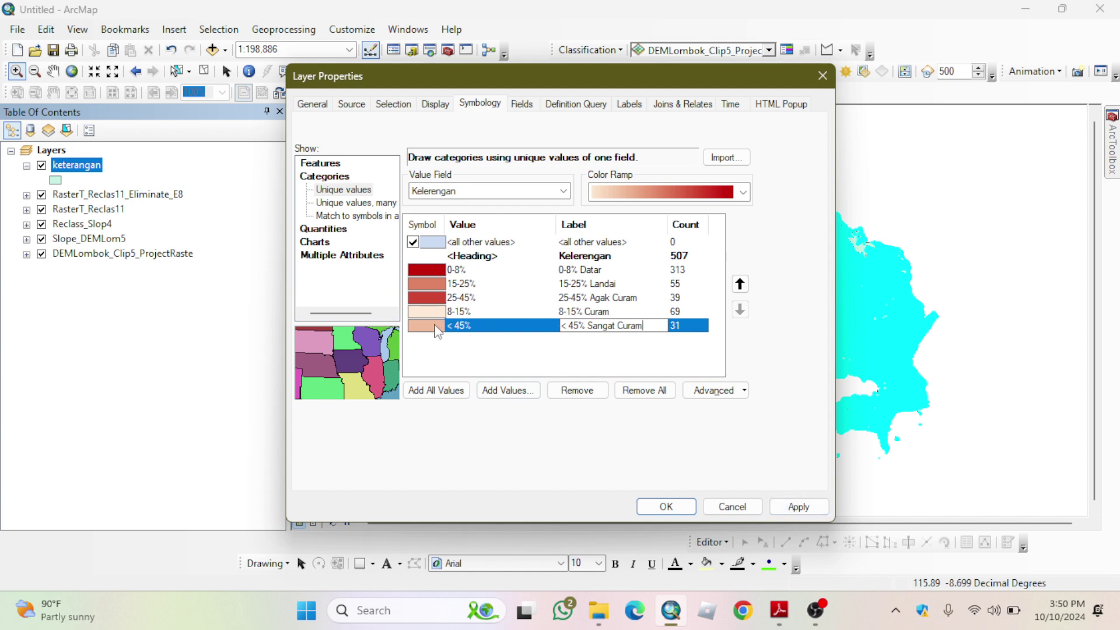
left_click(435, 326)
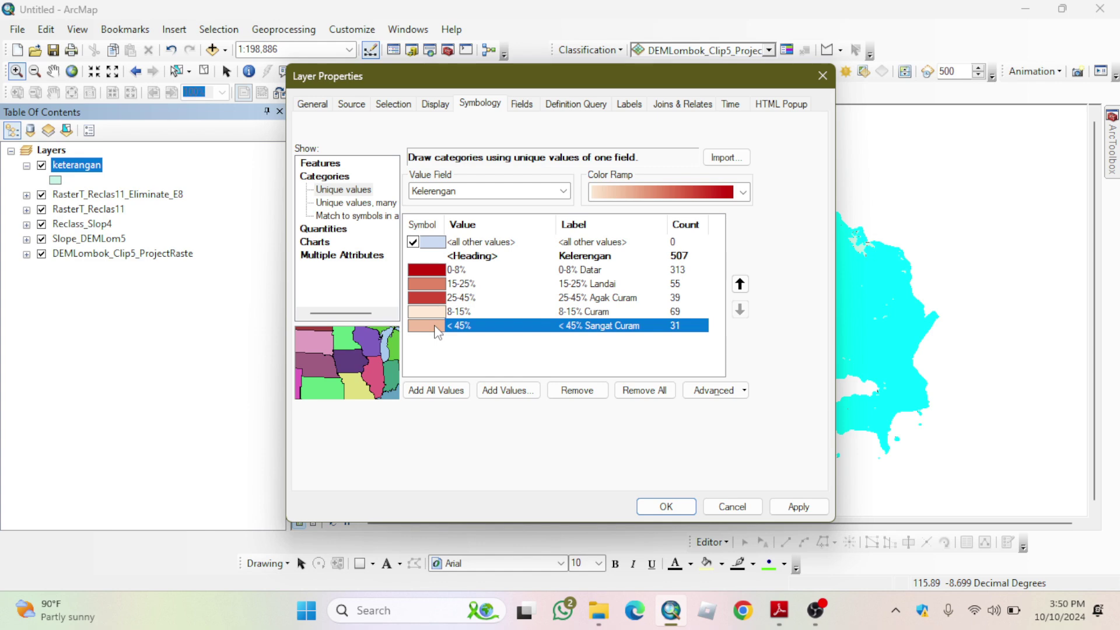
left_click(787, 508)
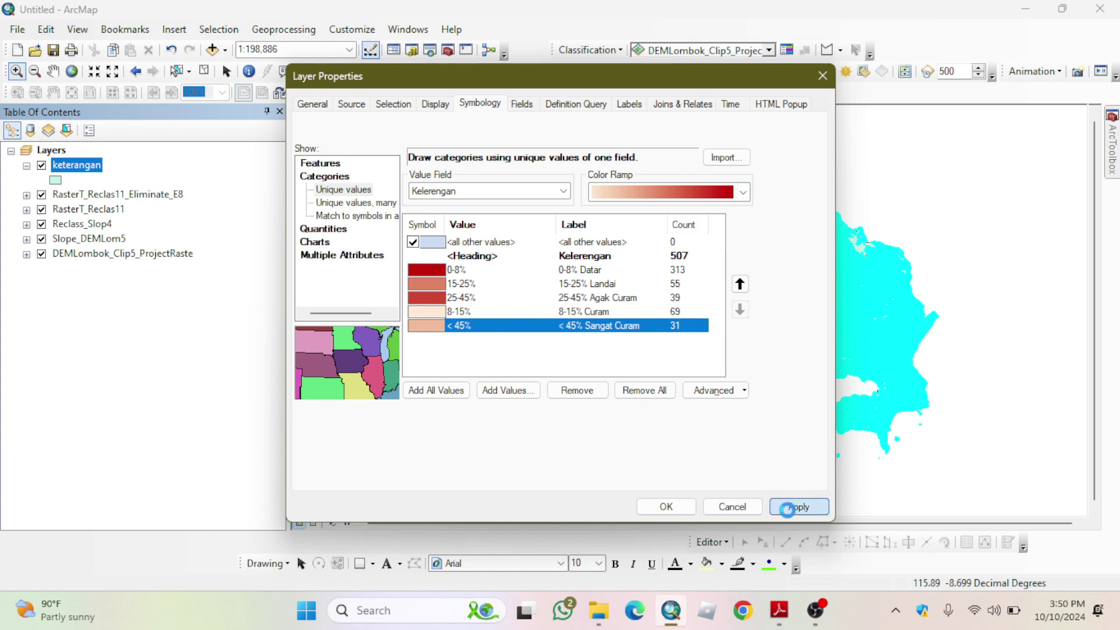
left_click(667, 505)
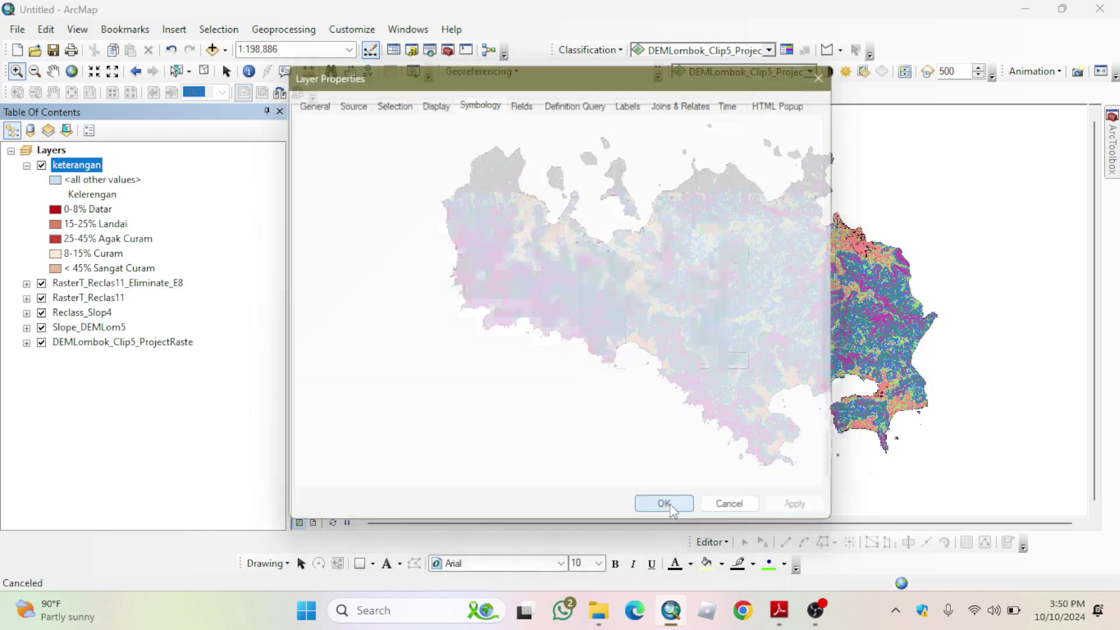
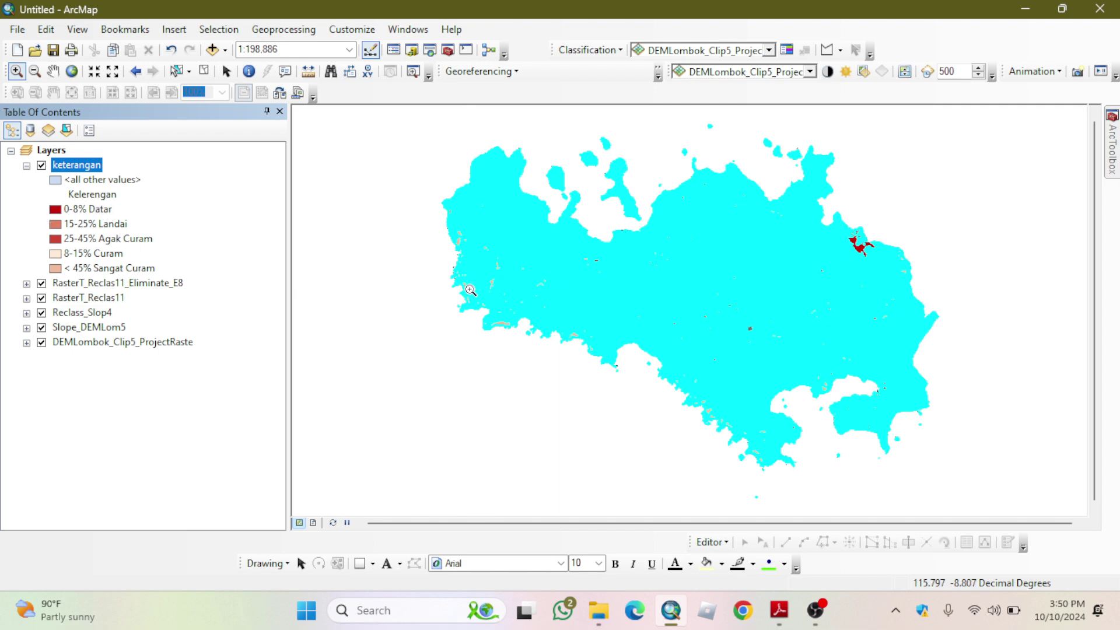
left_click(816, 610)
left_click(954, 426)
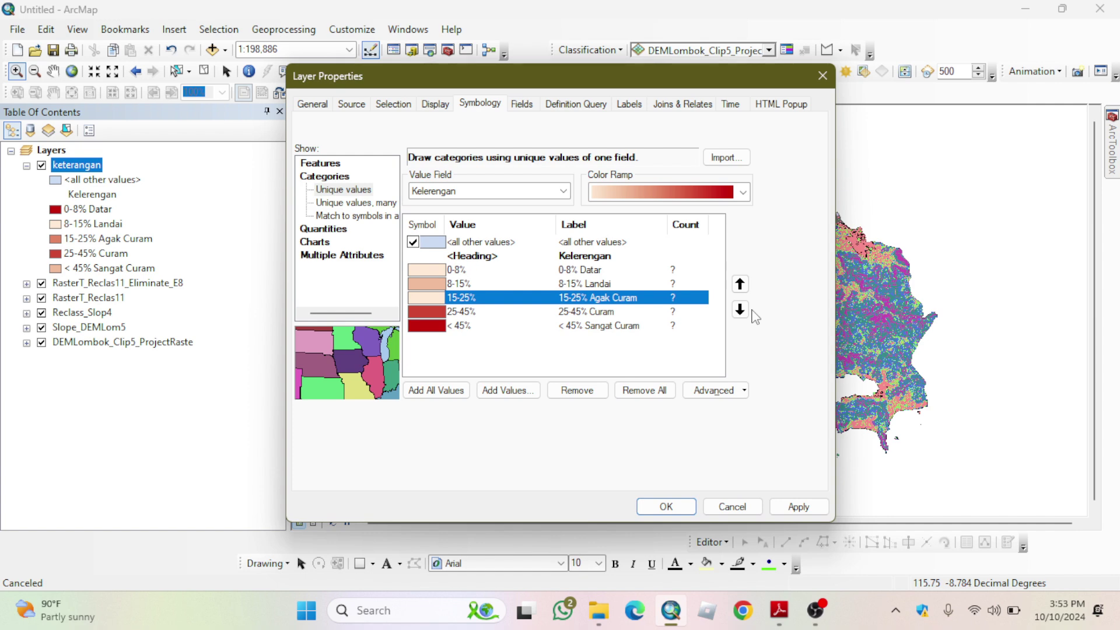
- Apply the reordered slope classes with their revised labels and red shades to the keterangan layer
left_click(801, 505)
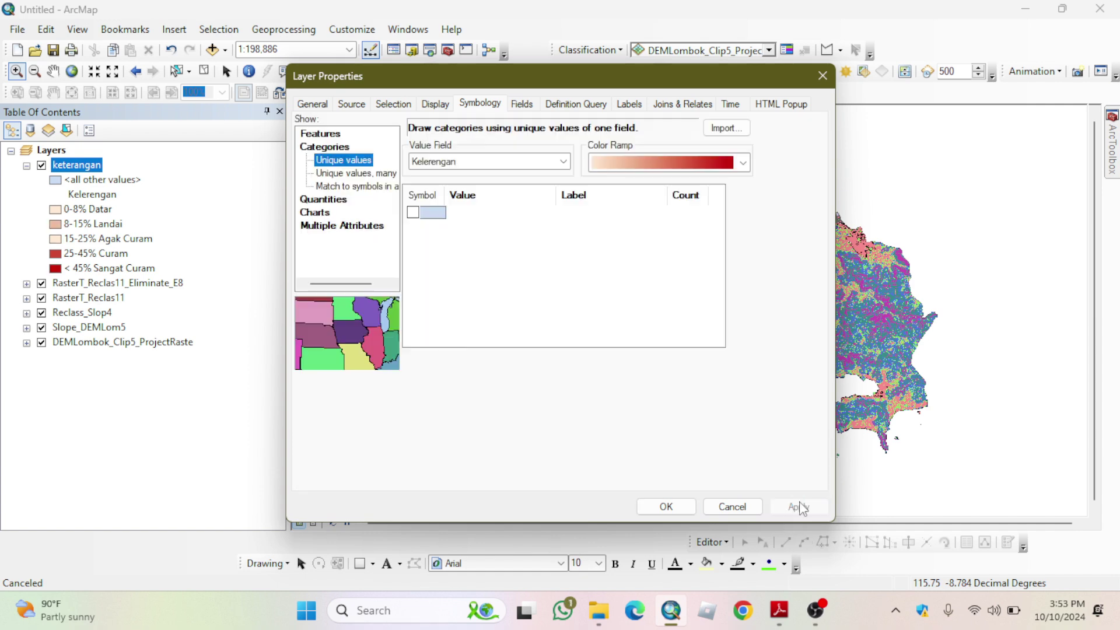
left_click(666, 506)
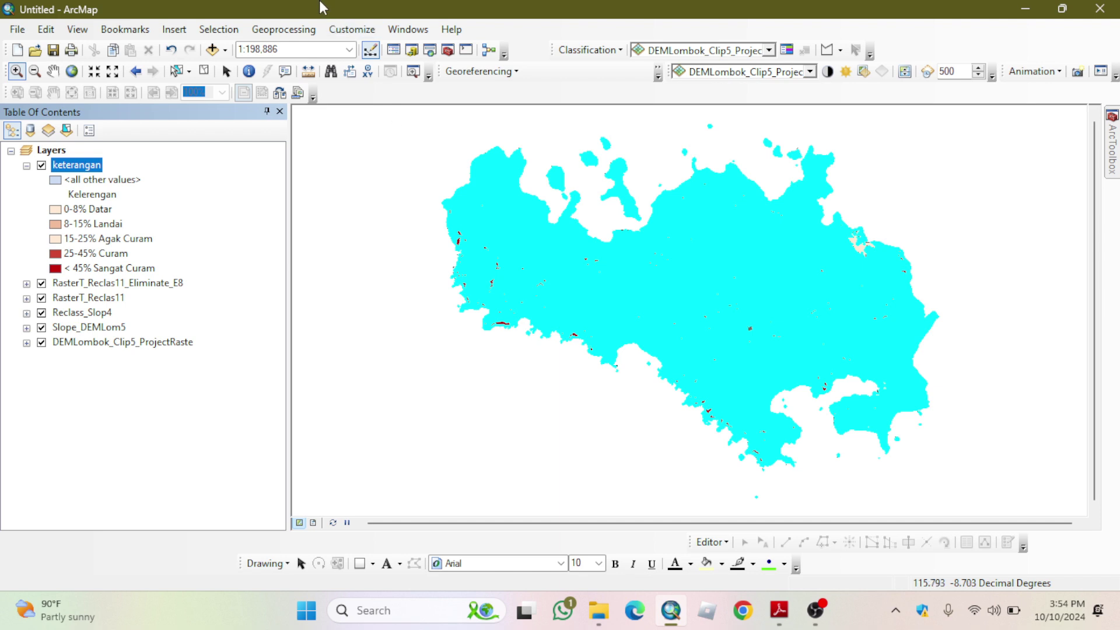
- Run the Spatial Analyst Hillshade tool on the DEMLombok_Clip5_ProjectRaste raster, keeping azimuth 315, altitude 45 and Z factor 1
left_click(448, 51)
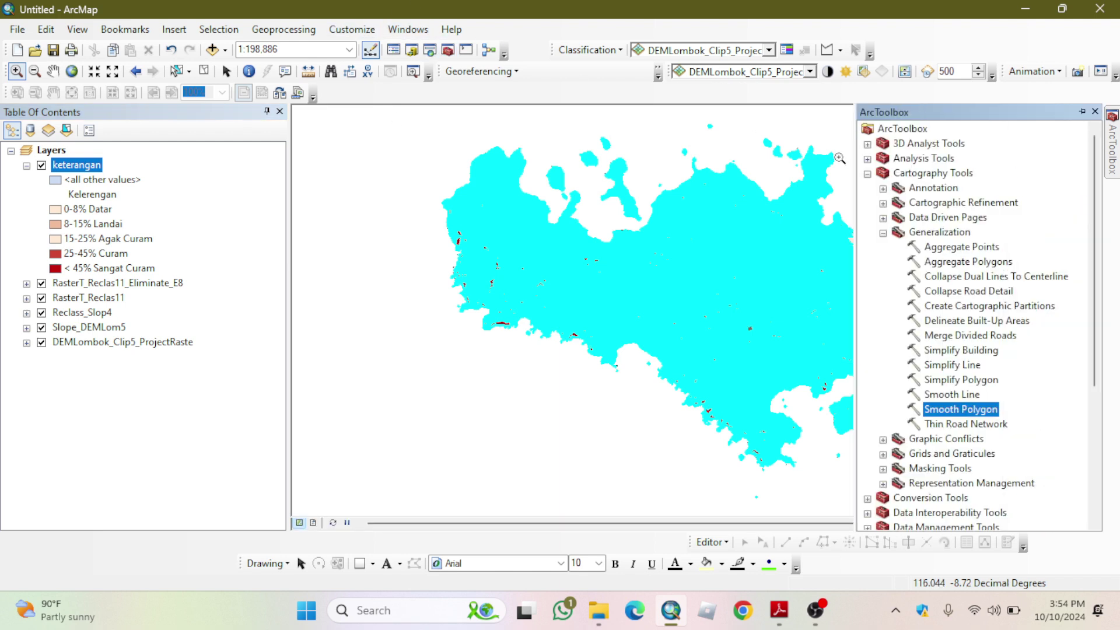
left_click(867, 175)
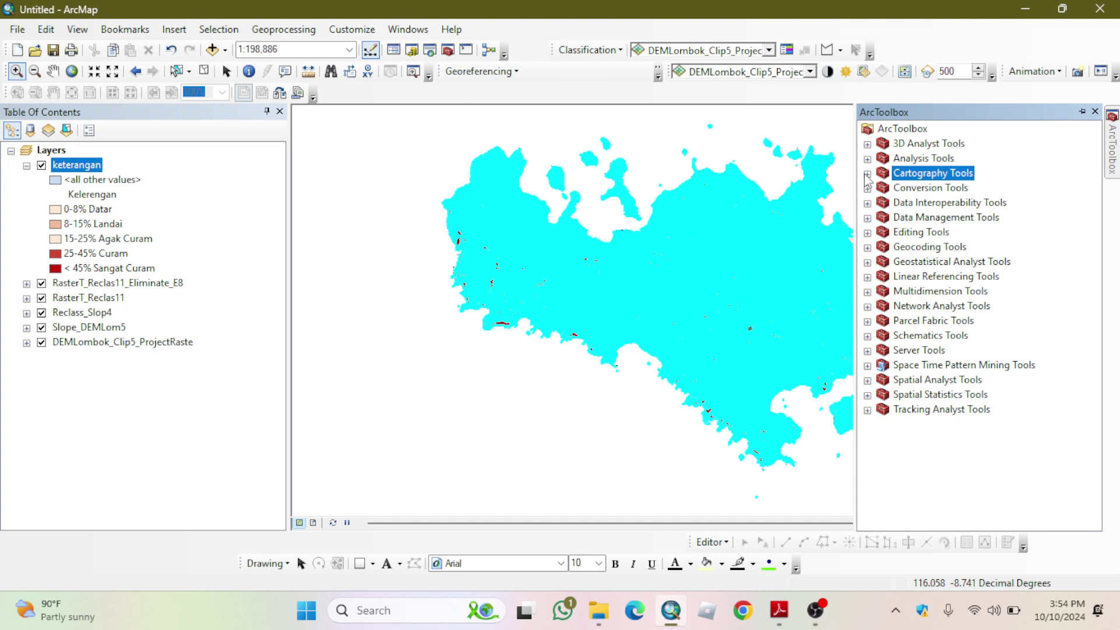
left_click(868, 381)
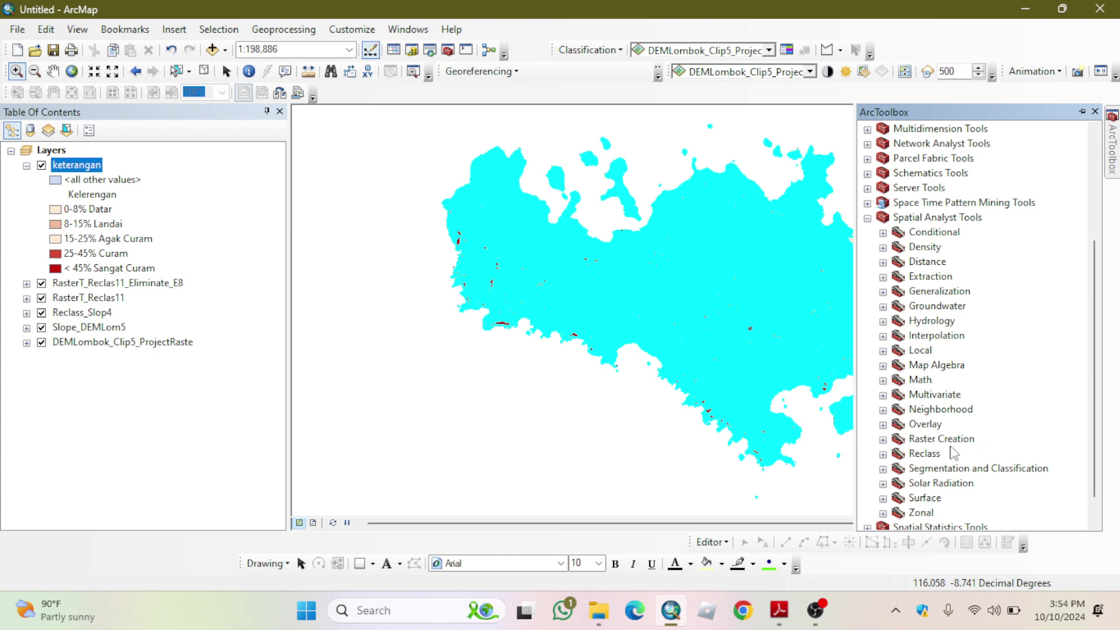
left_click(883, 499)
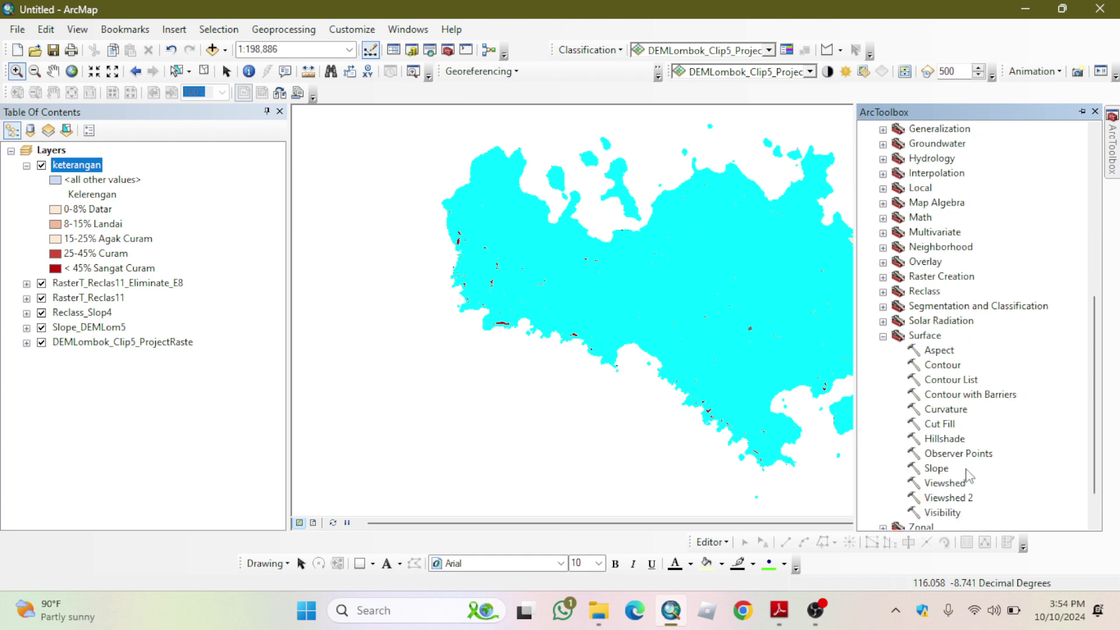
double_click(929, 440)
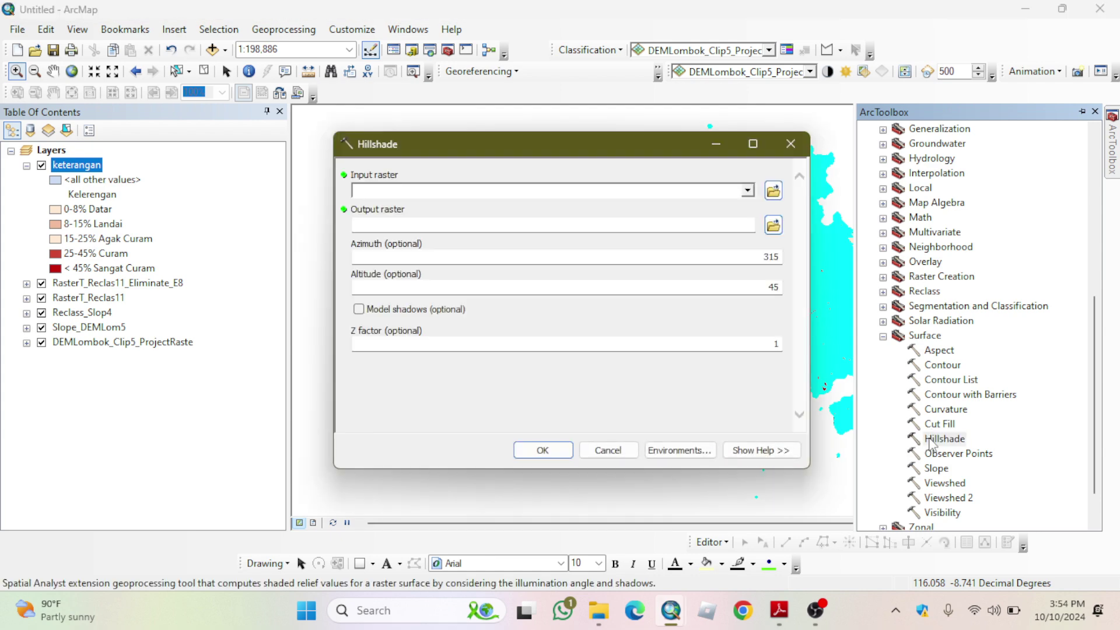
left_click(748, 191)
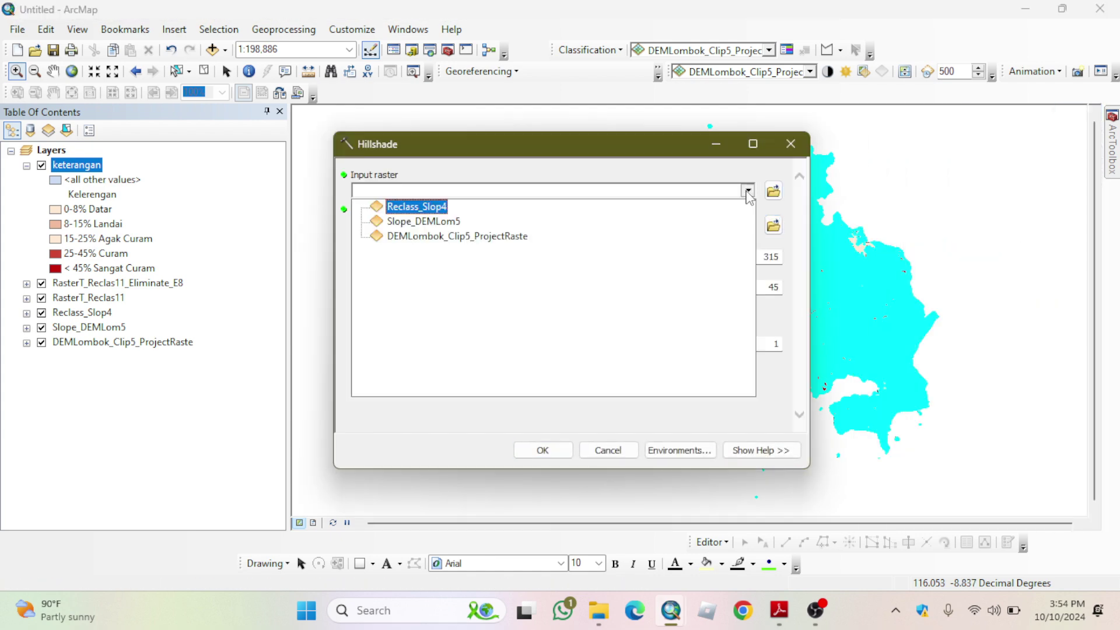
left_click(458, 236)
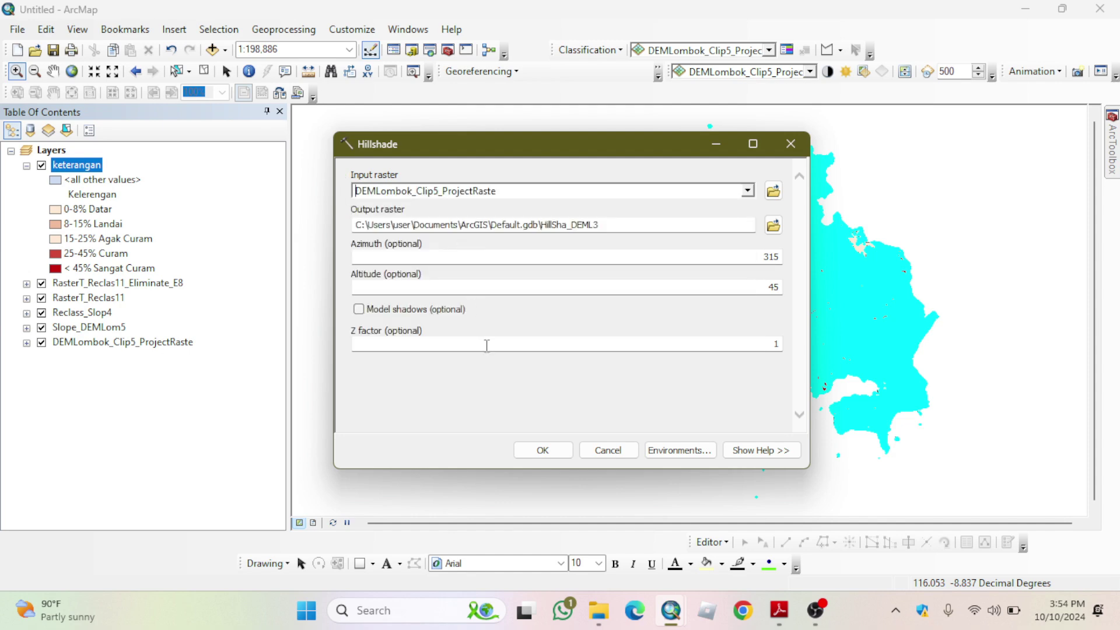
left_click(537, 451)
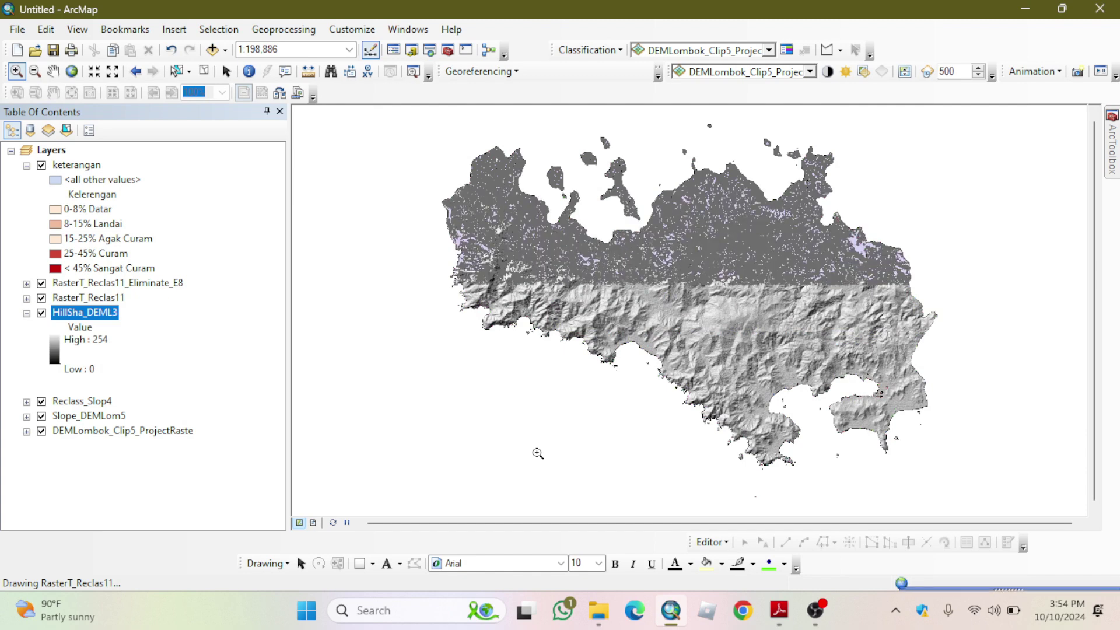
- Hide the keterangan layer and set the hillshade layer's transparency to 70%
left_click(41, 299)
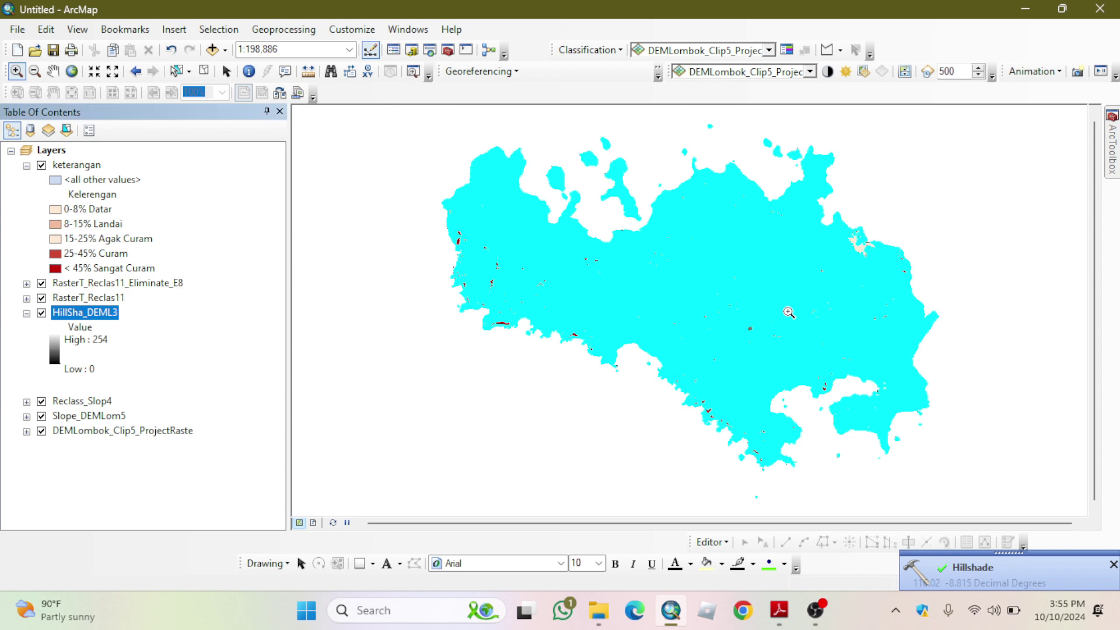
left_click(42, 165)
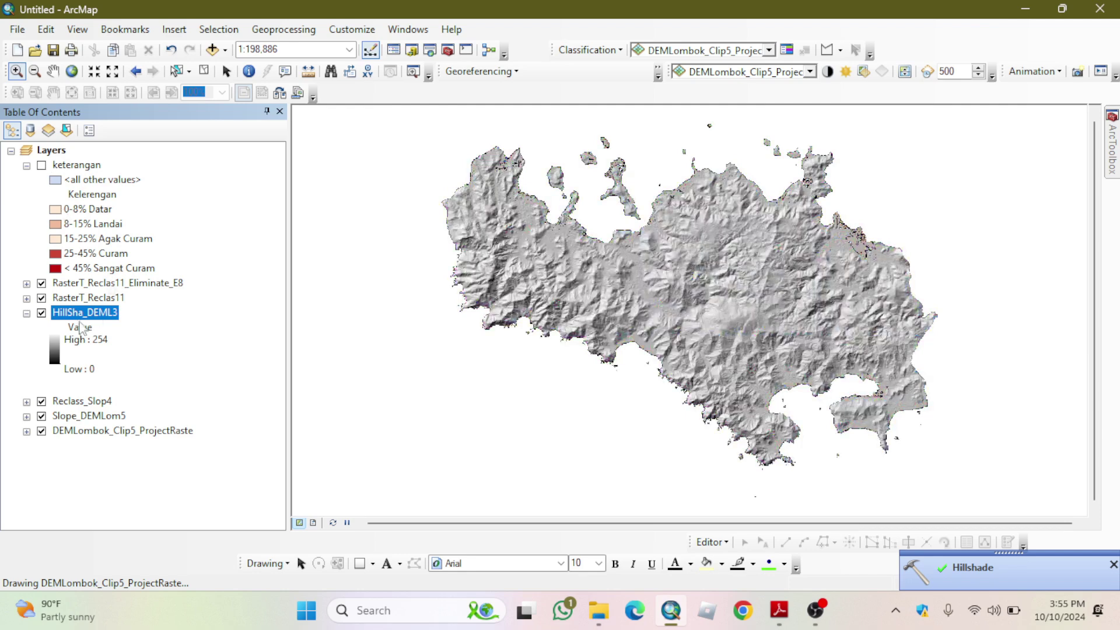
right_click(79, 321)
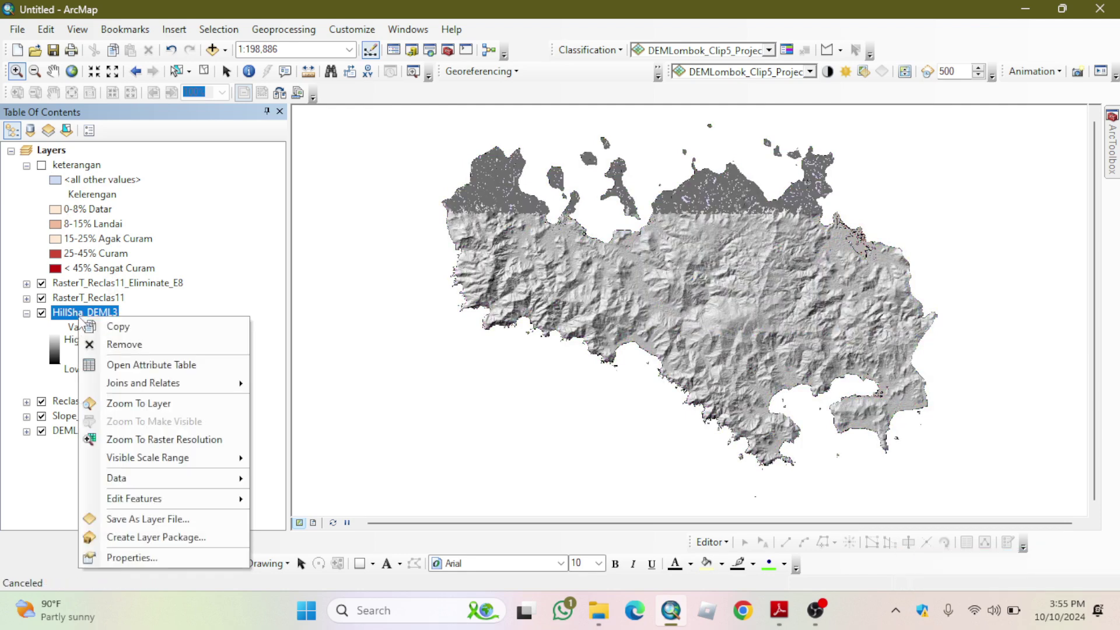
left_click(141, 559)
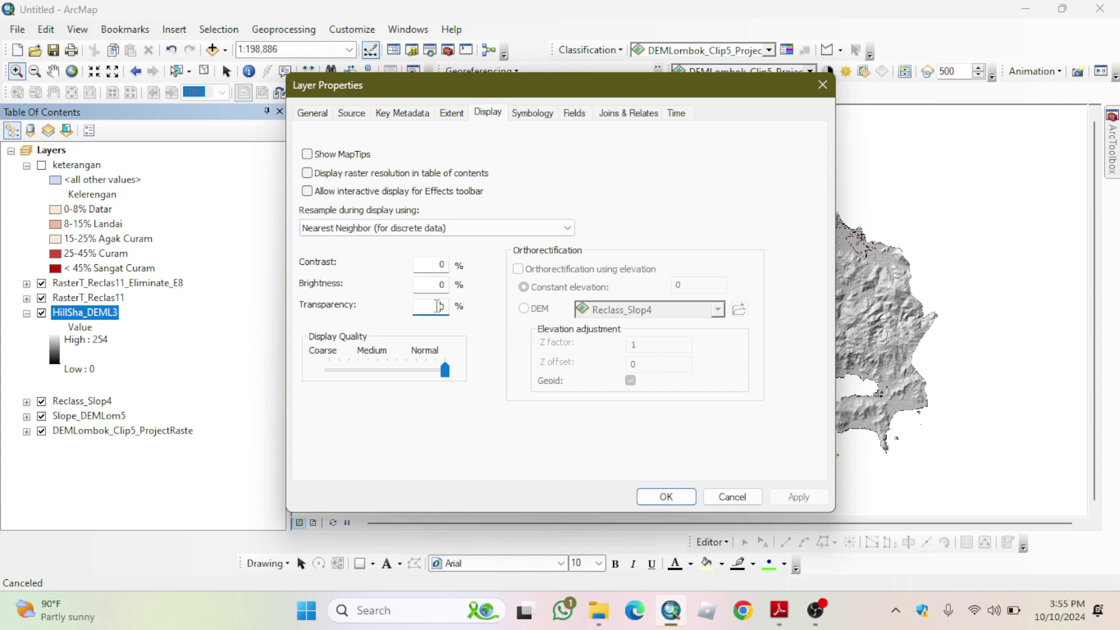
type("70")
left_click(789, 497)
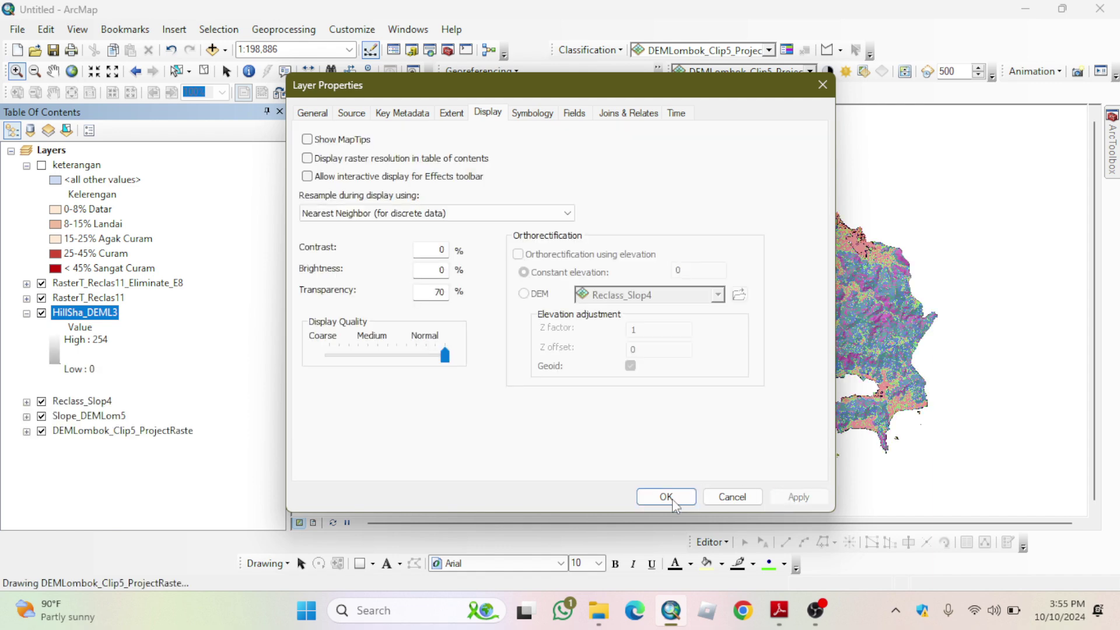
left_click(665, 497)
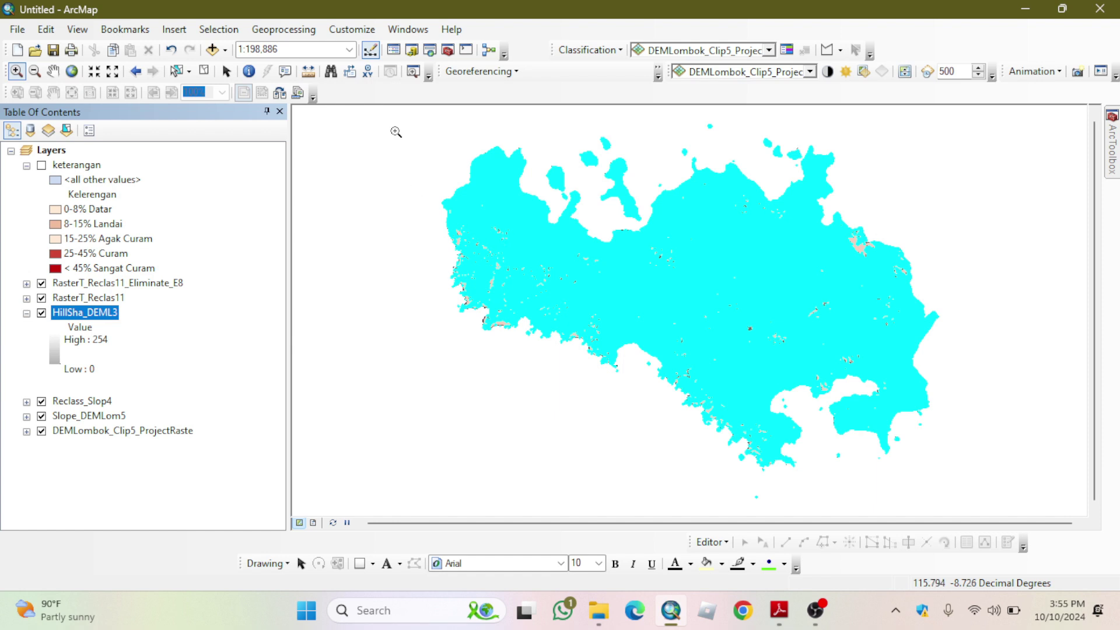
- Generate contours from the DEMLombok_Clip5_ProjectRaste raster with a contour interval of 70, base contour 0 and Z factor 1
left_click(447, 50)
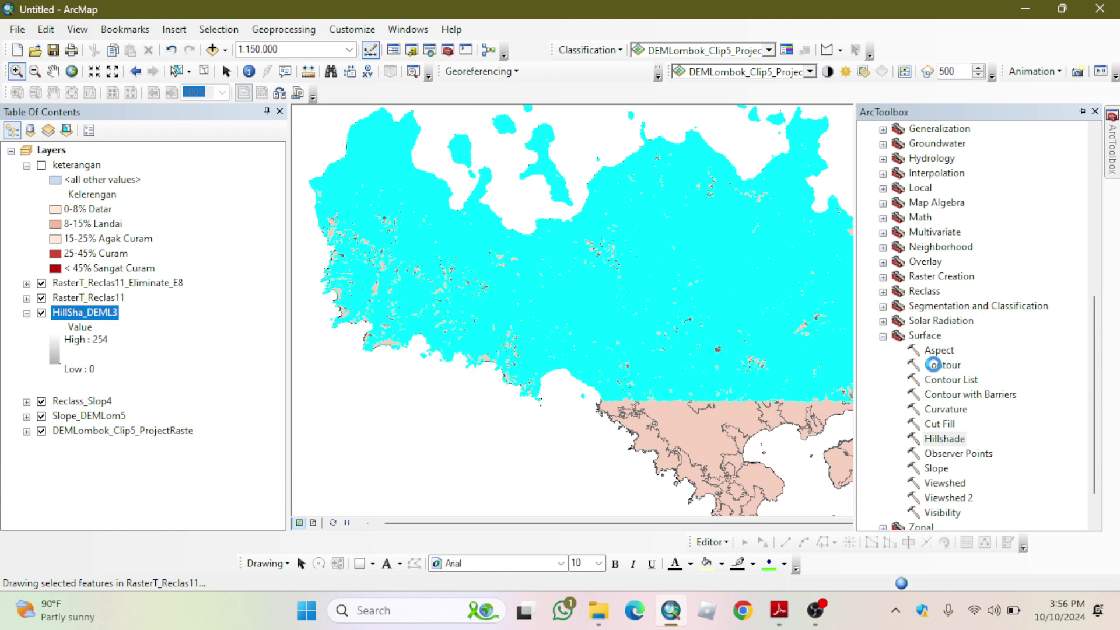
scroll(934, 365, "down", 1)
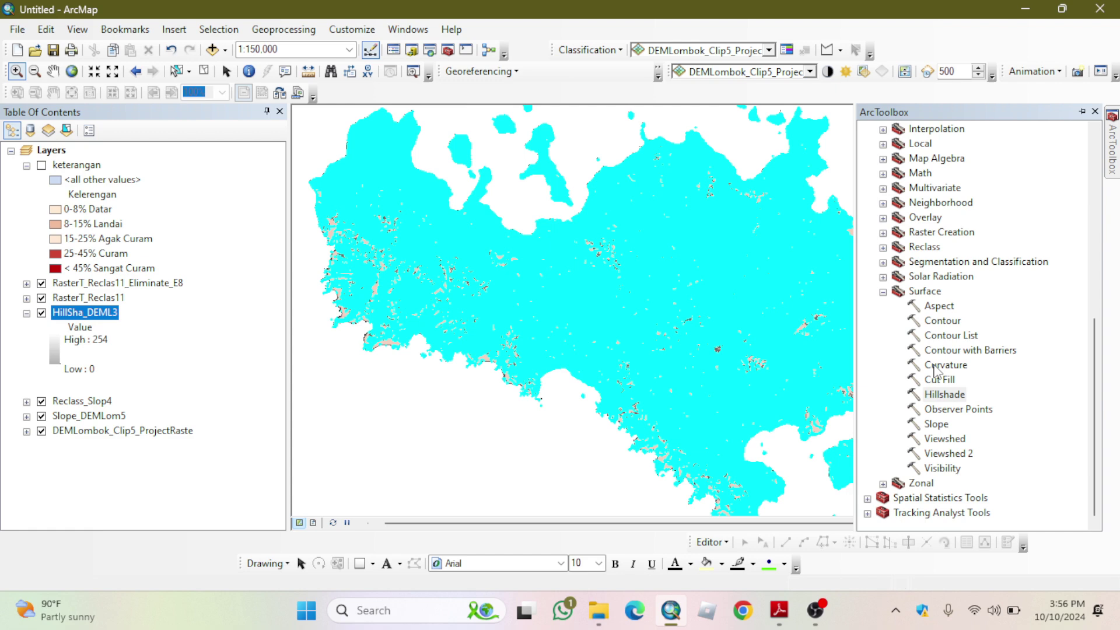
double_click(941, 321)
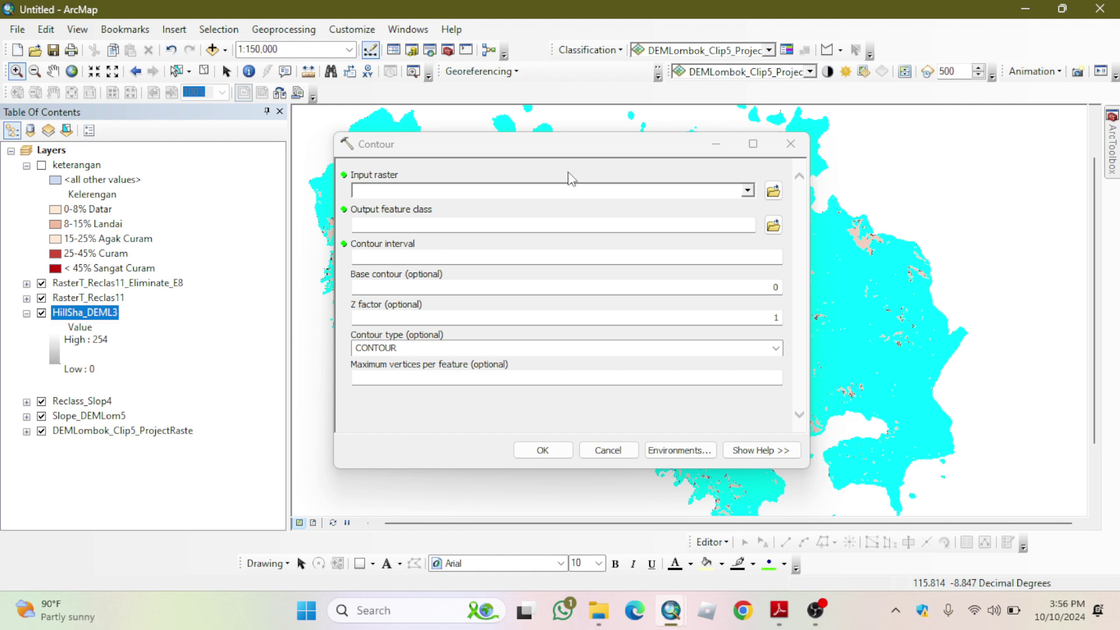
left_click(748, 190)
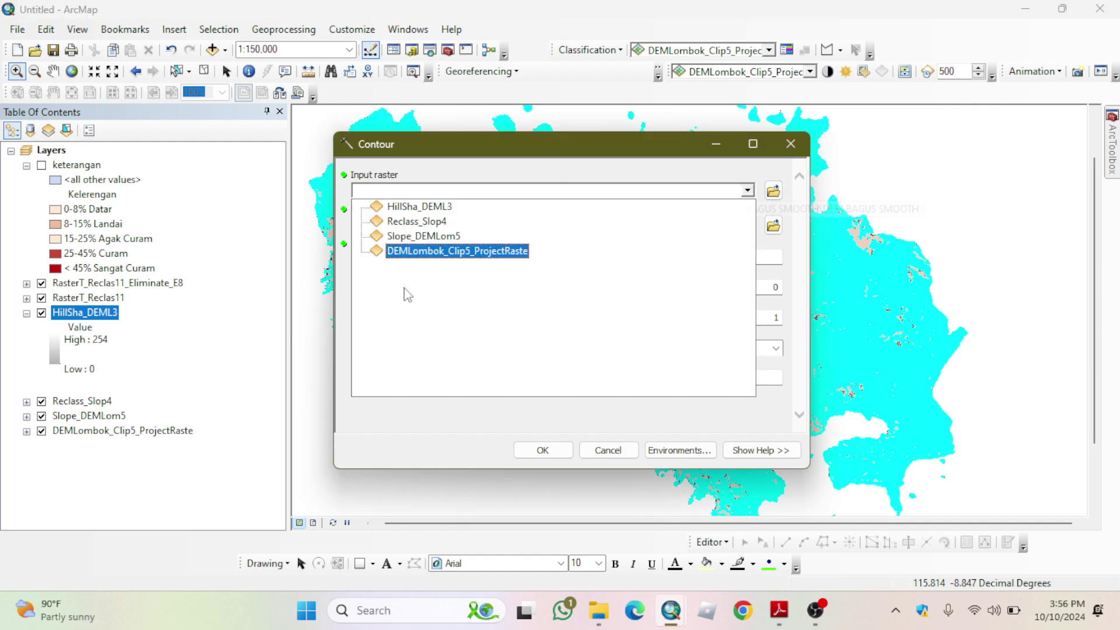
left_click(424, 255)
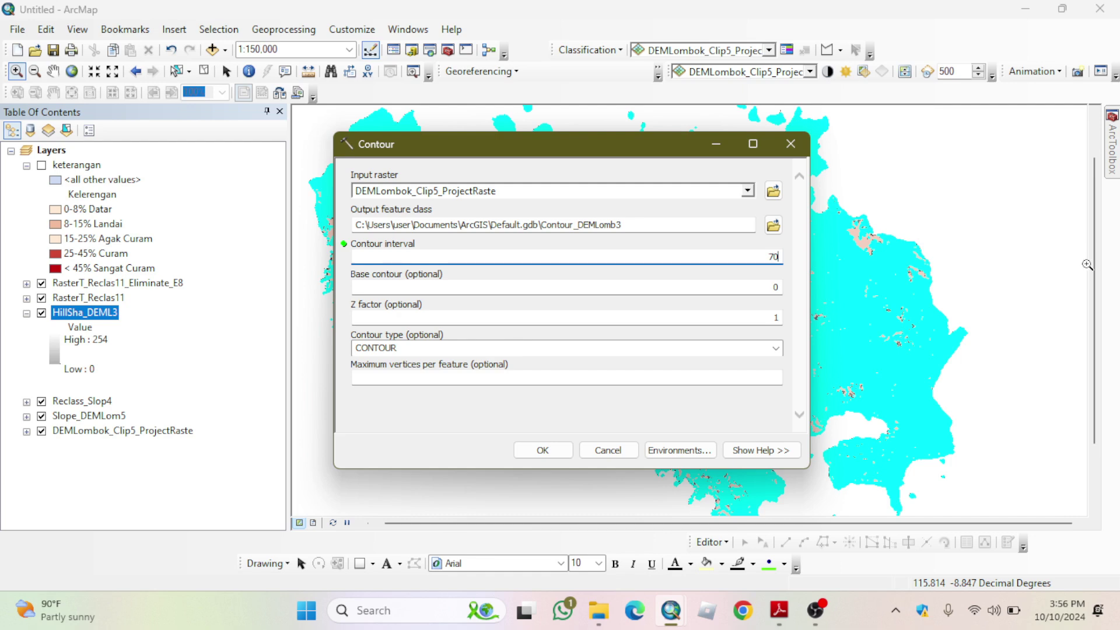
left_click(543, 450)
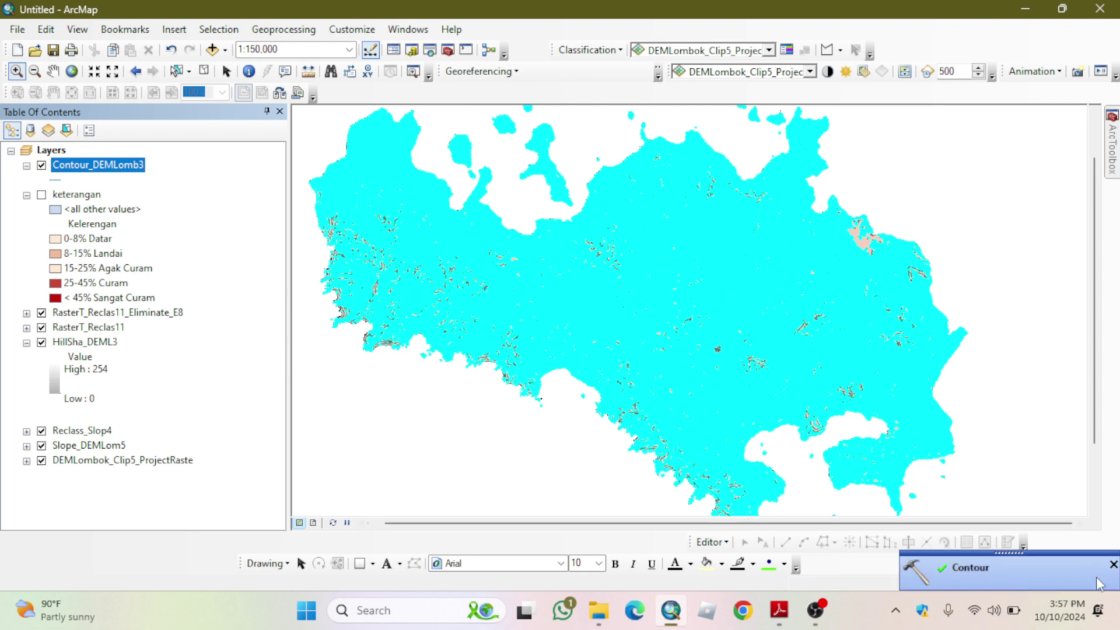
left_click(1113, 565)
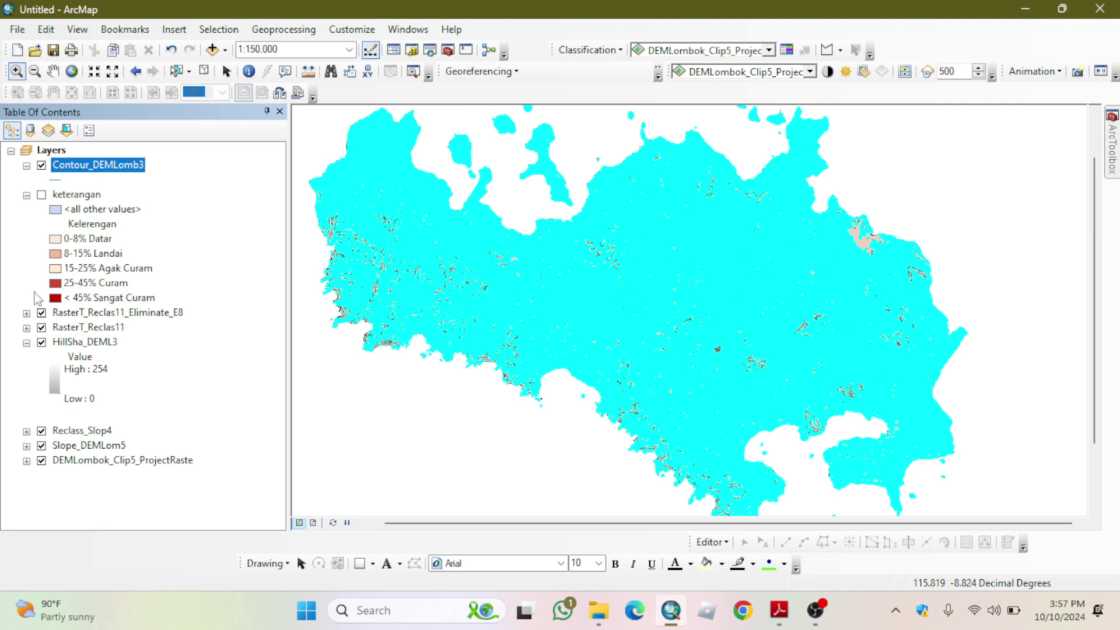
- Hide the RasterT_Reclas11_Eliminate_E8 layer, and switch RasterT_Reclas11 off and back on to check the rasters beneath
left_click(41, 314)
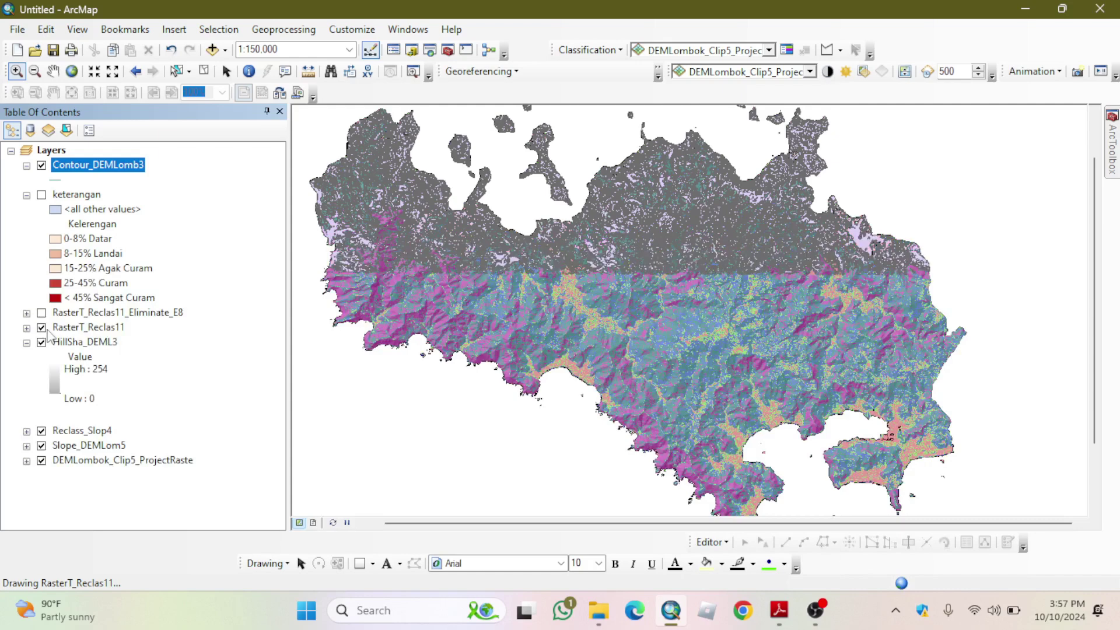
key("Escape")
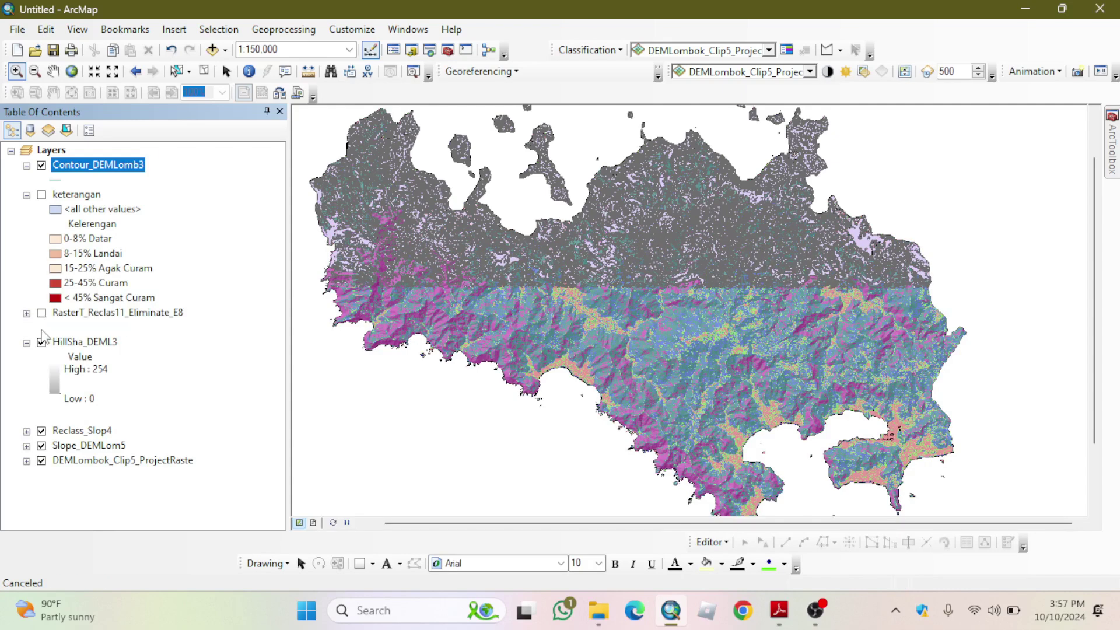
left_click(41, 327)
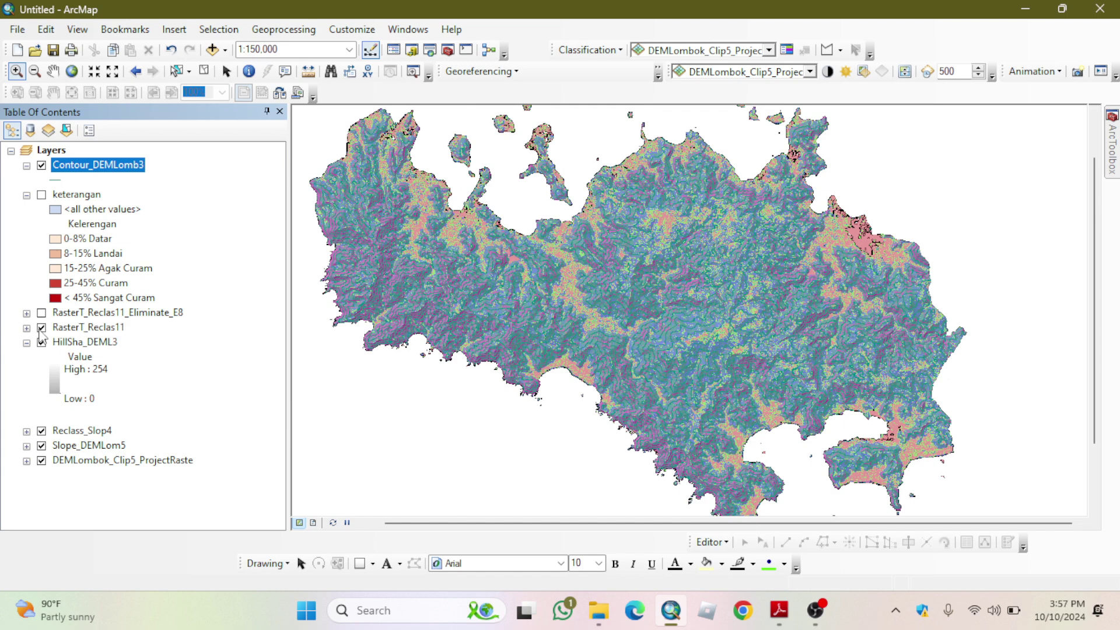
left_click(41, 327)
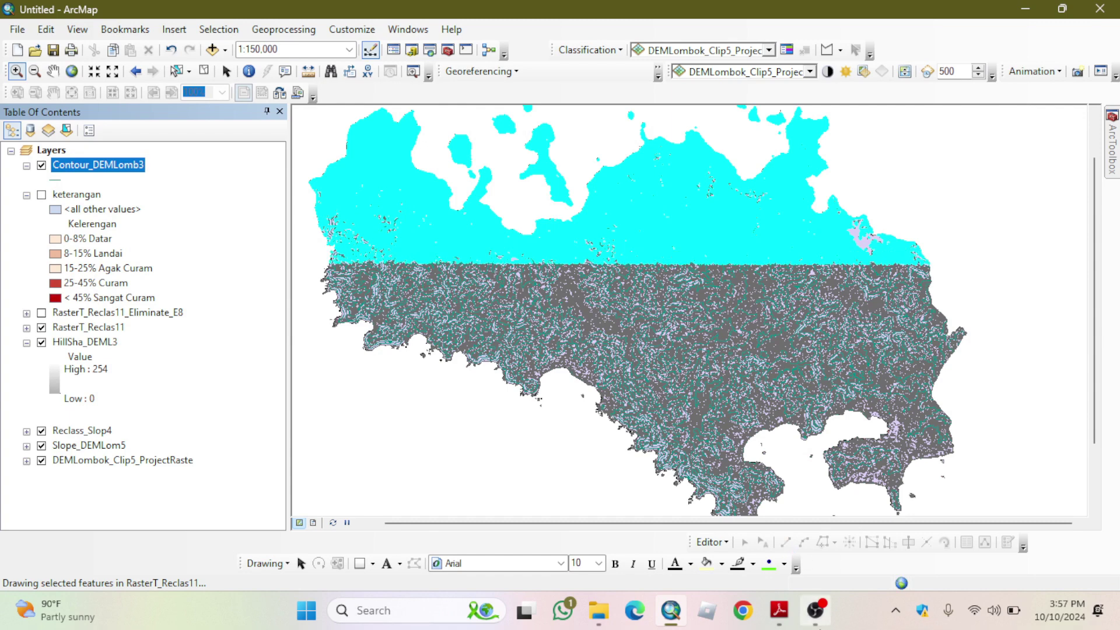
- Switch to Adobe Reader and view the finished slope map layout in omg new peta iky.pdf
mouse_move(818, 623)
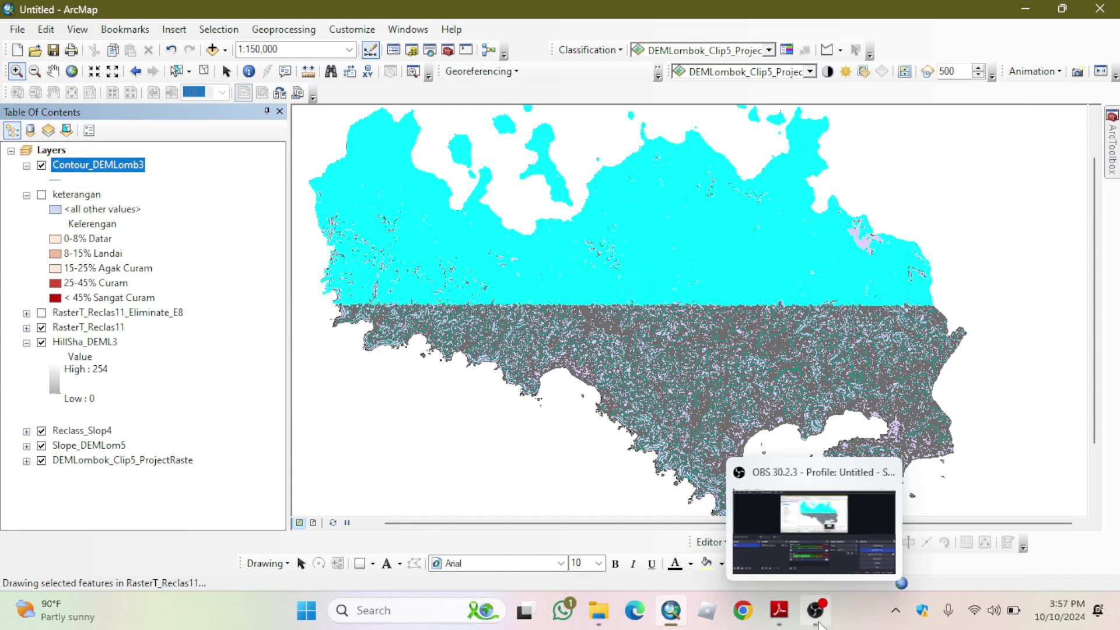
left_click(816, 620)
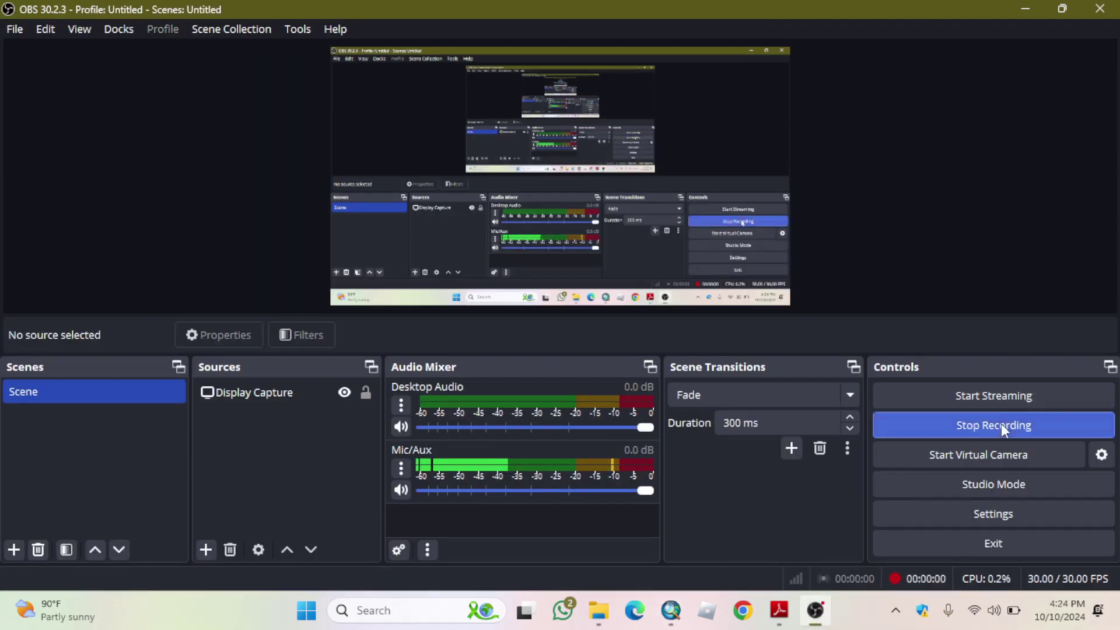
mouse_move(780, 610)
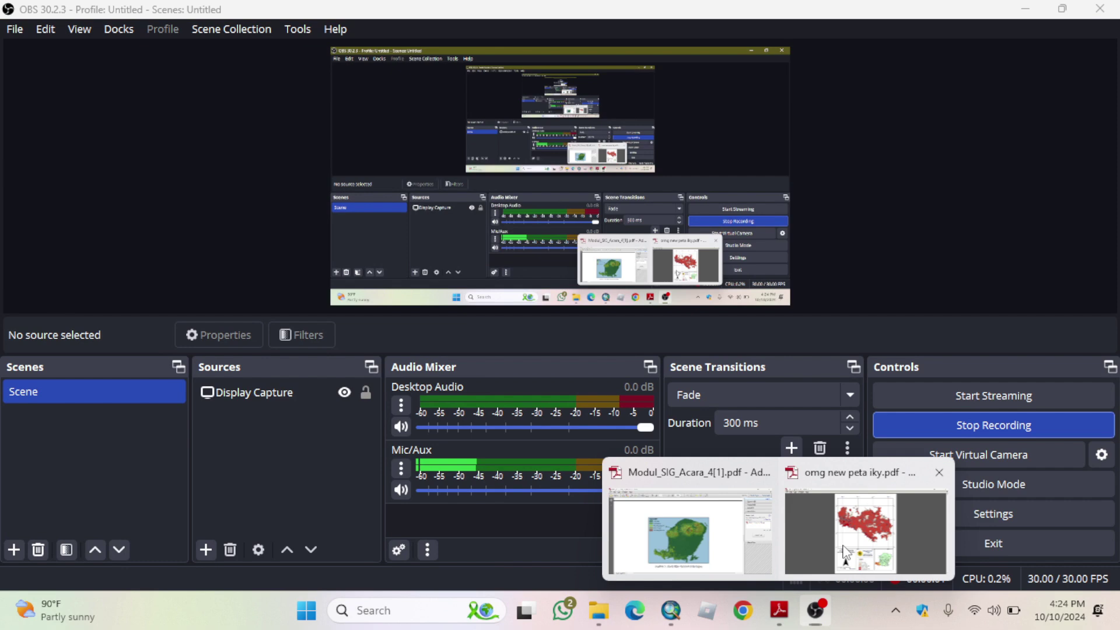
left_click(844, 547)
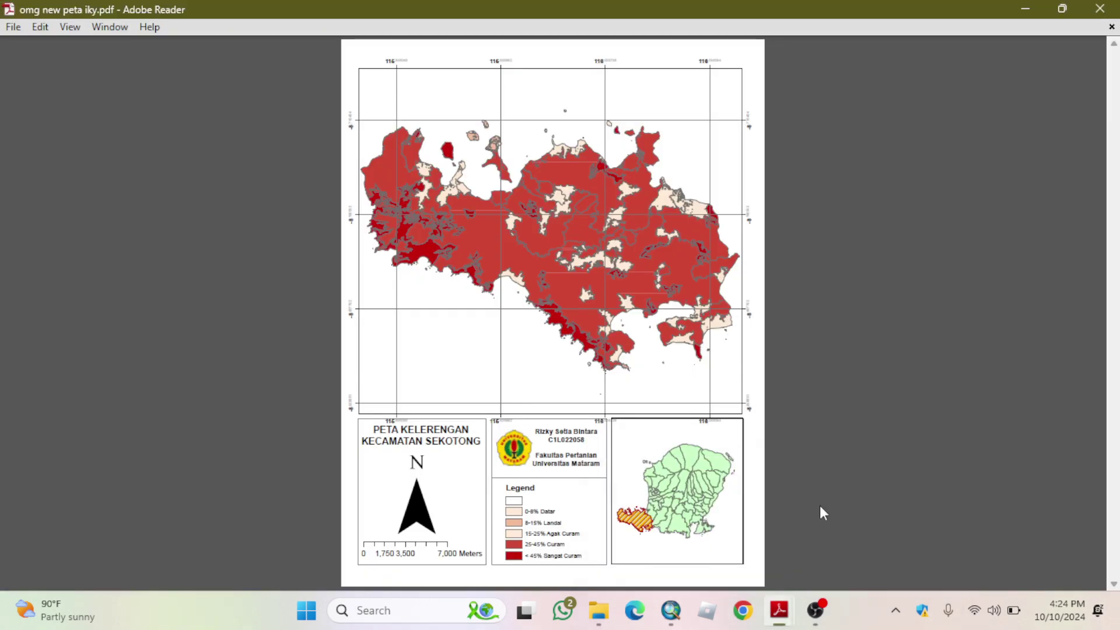